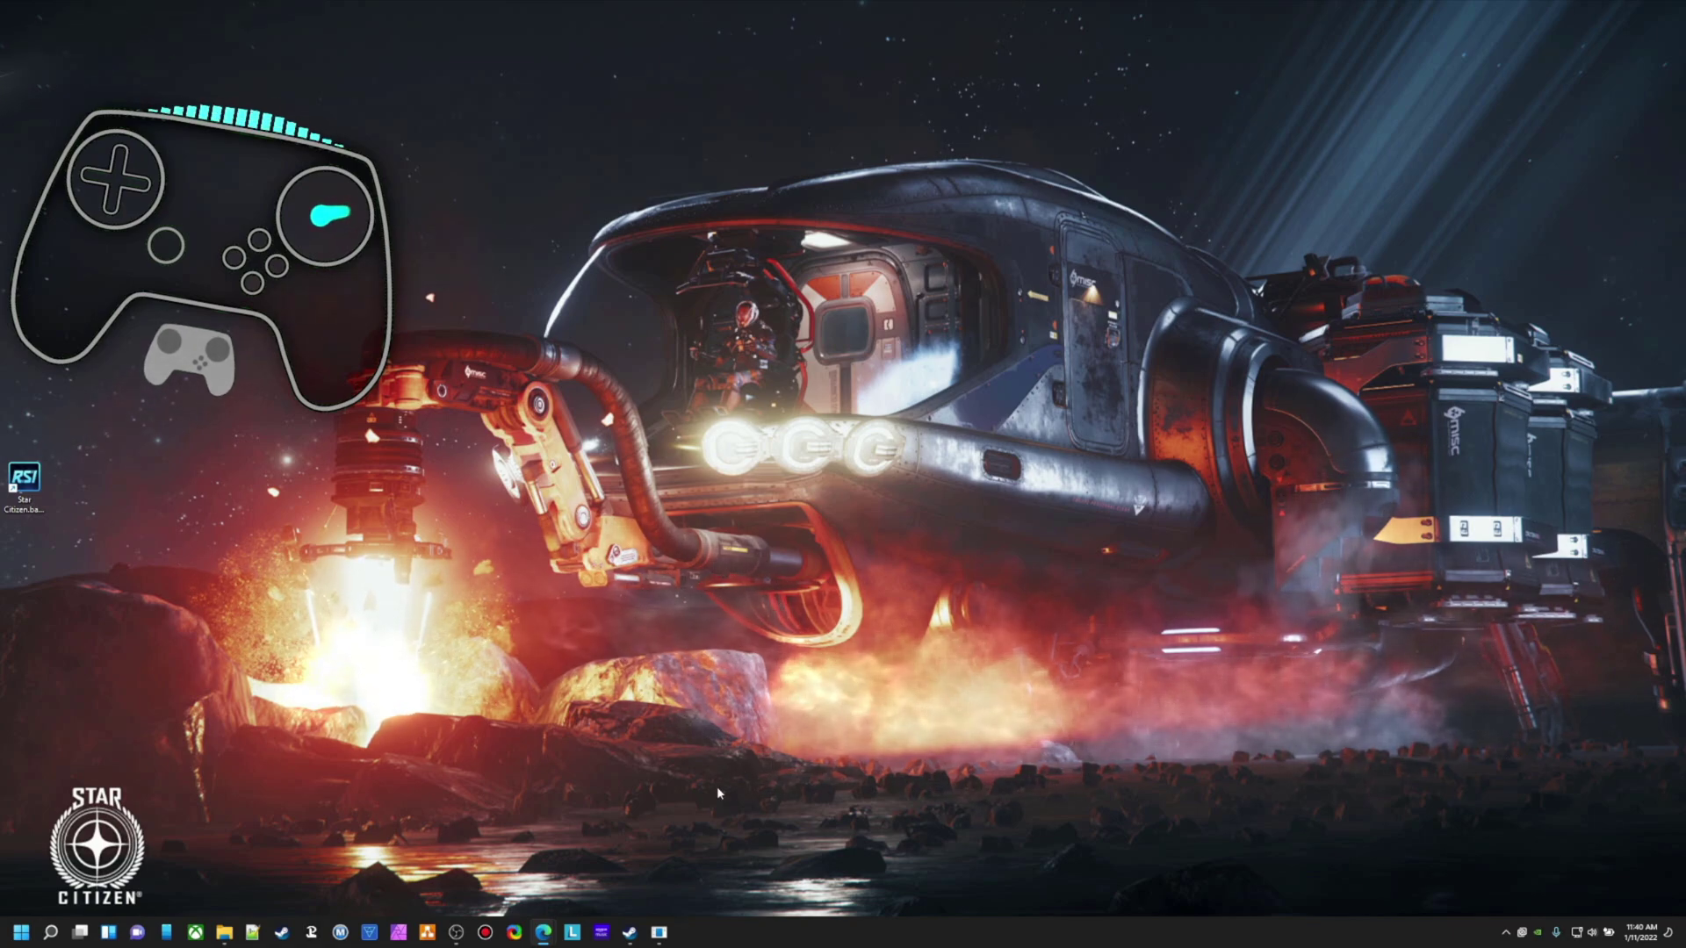
Select the Star Citizen (RSI Launcher) entry in the Steam library and open the Games menu.
left_click(627, 934)
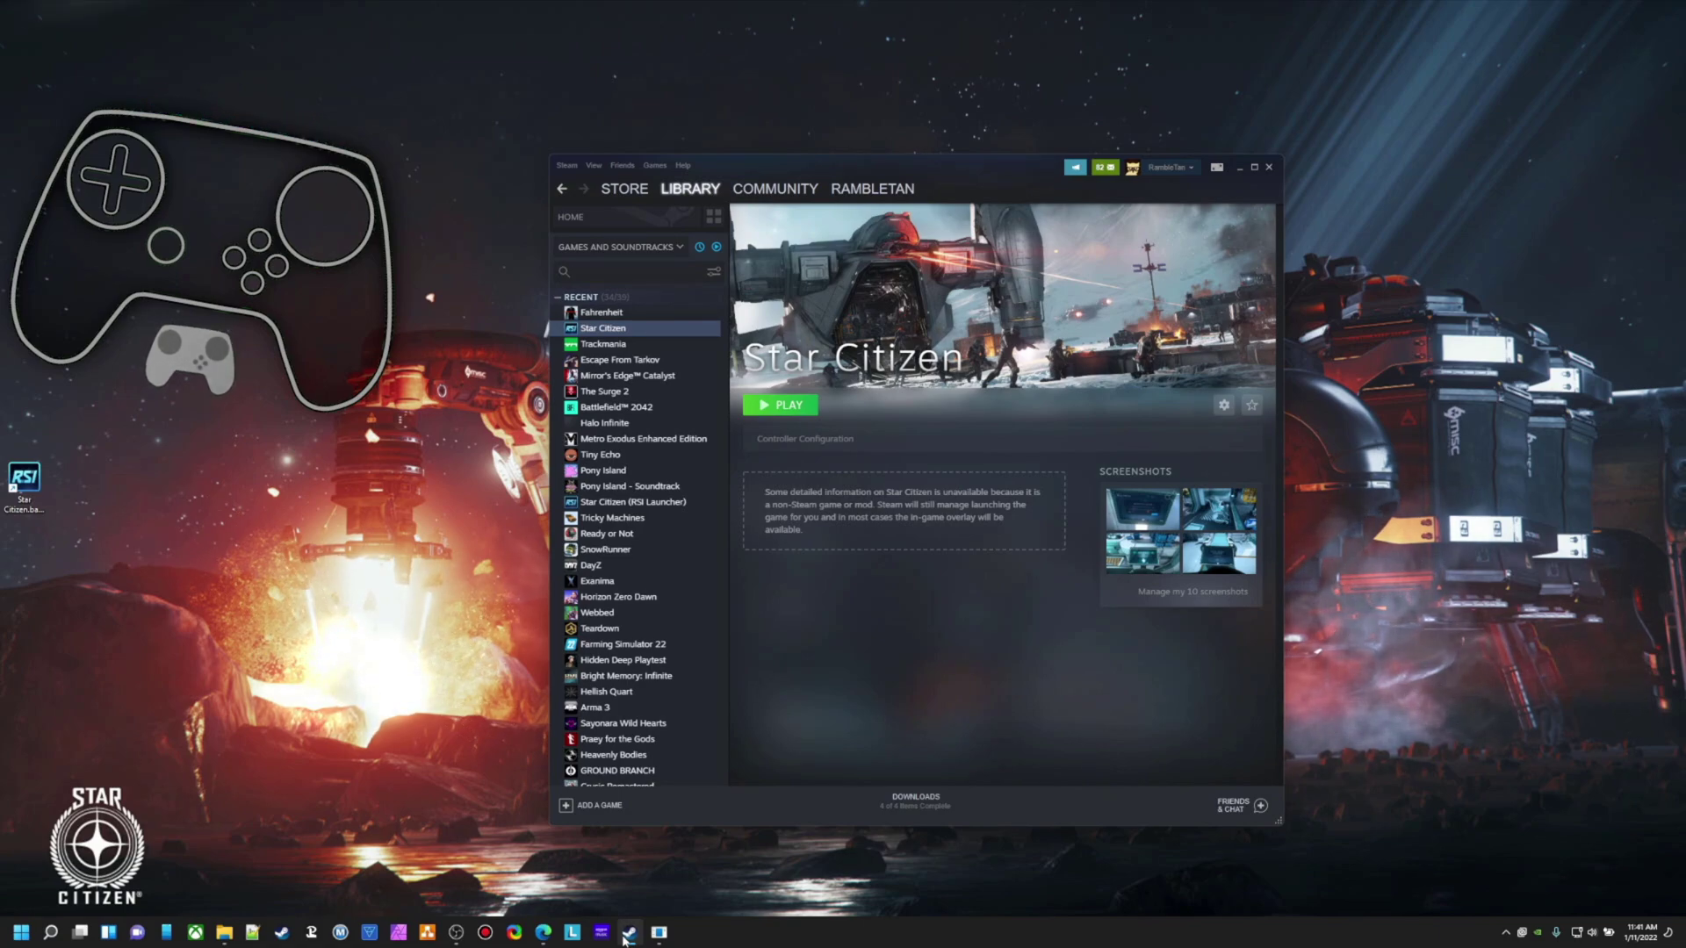
left_click(652, 504)
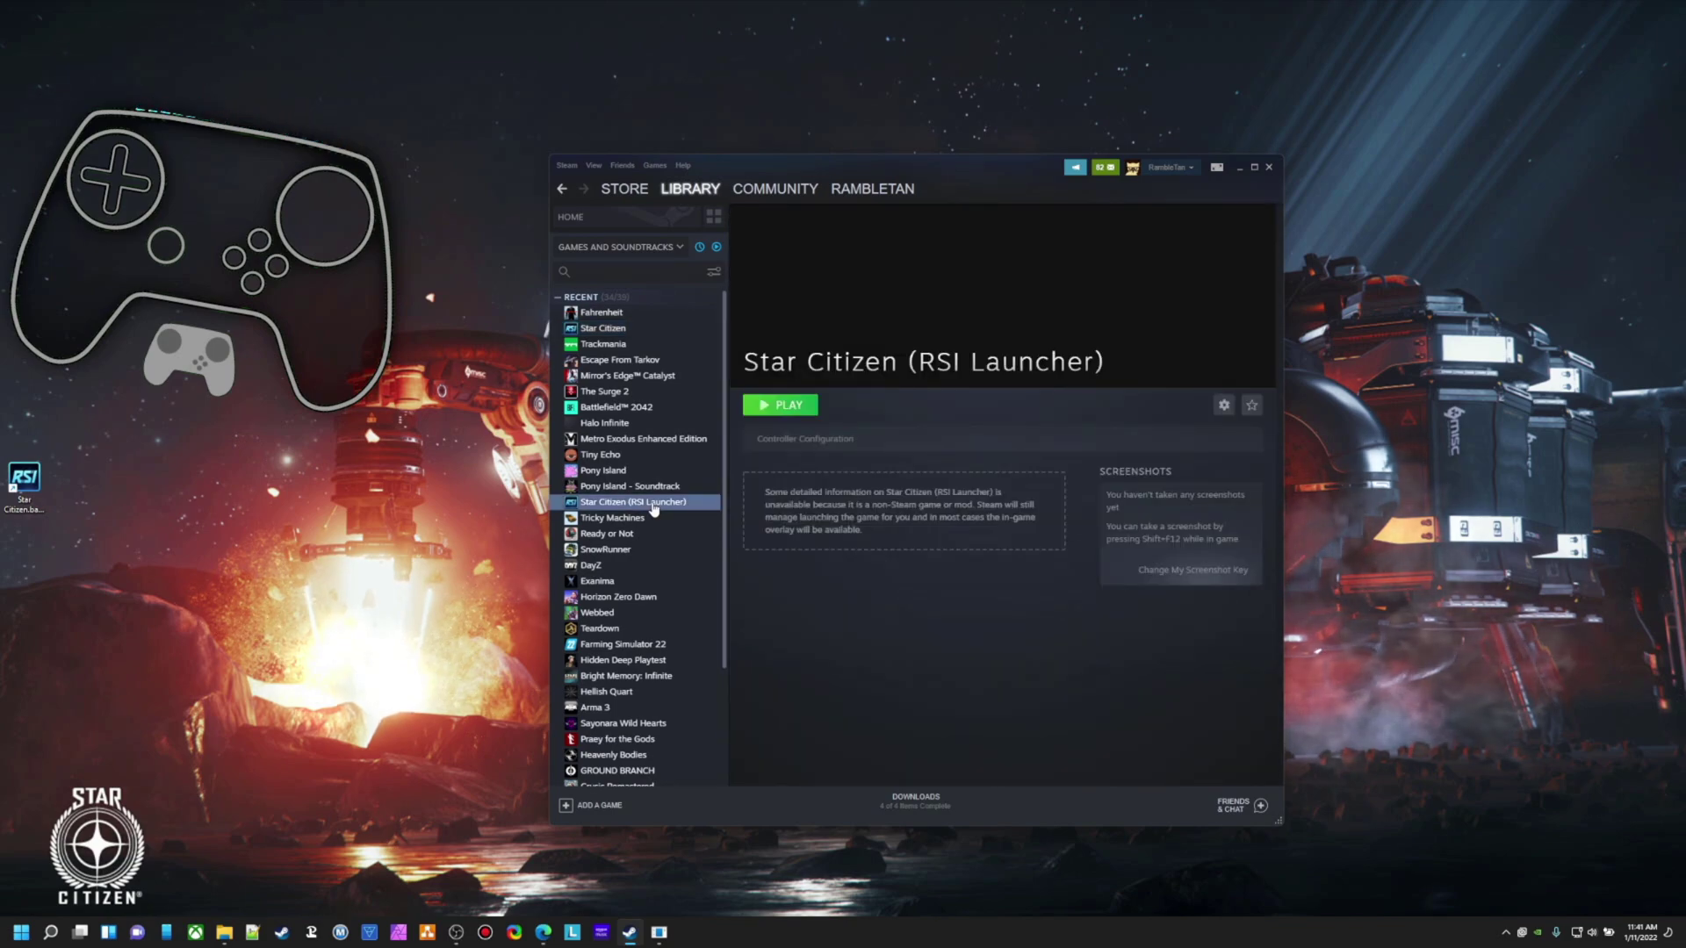
left_click(664, 169)
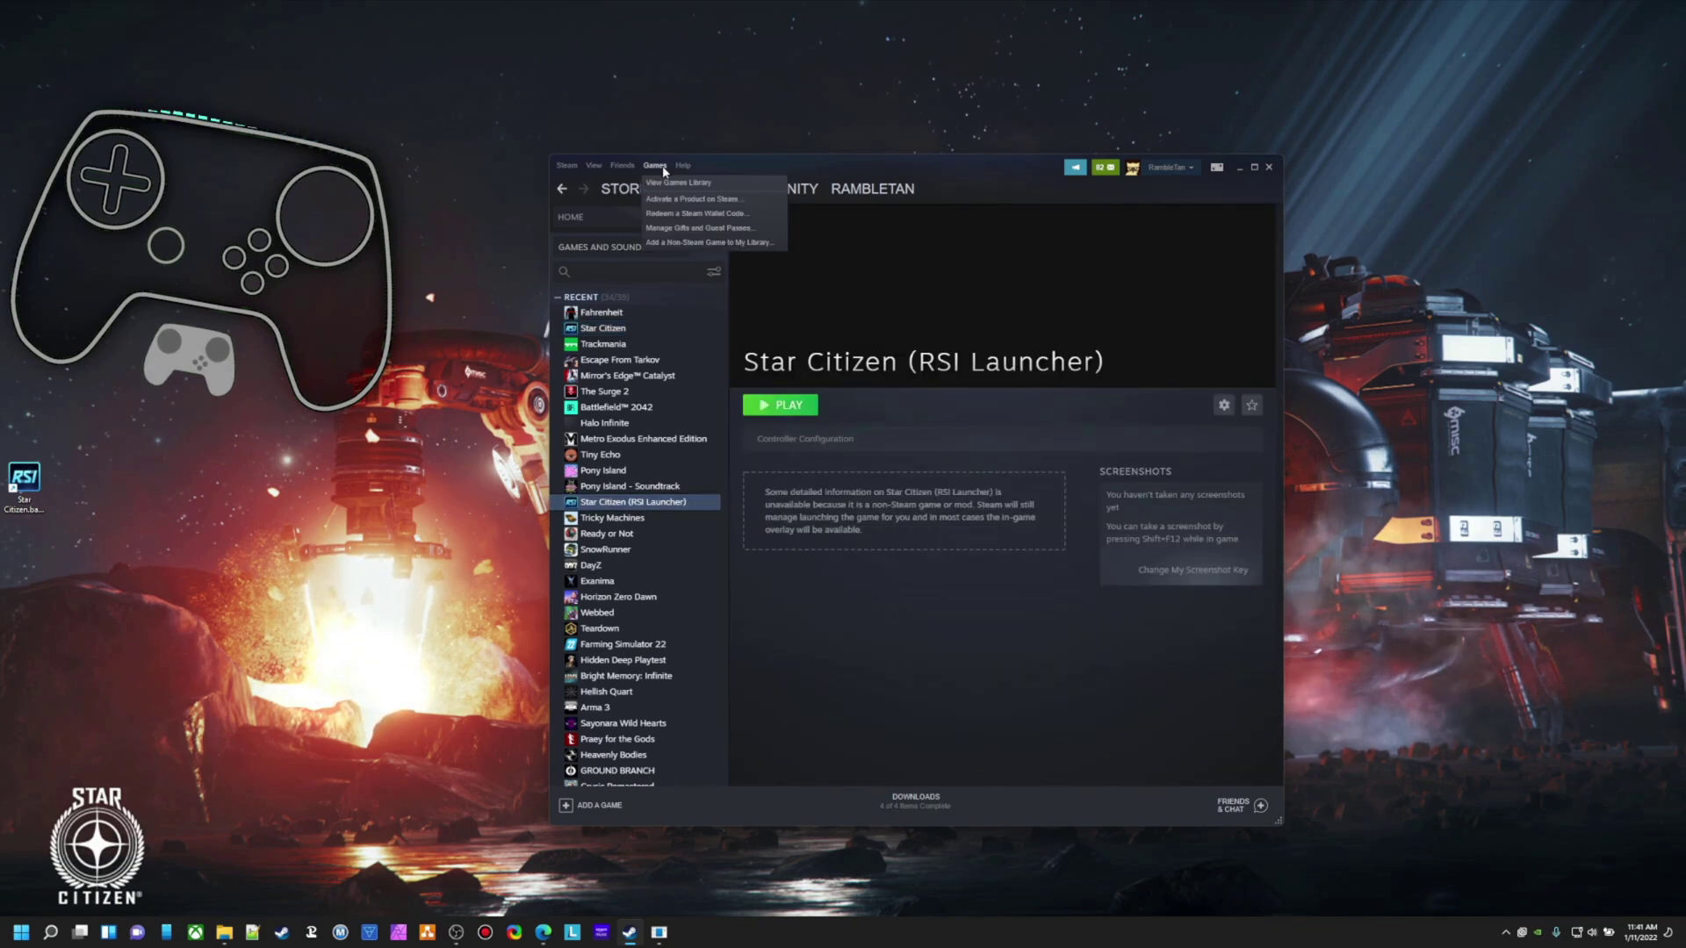
Add RSI Launcher.exe from Roberts Space Industries\RSI Launcher as a non-Steam game.
left_click(692, 246)
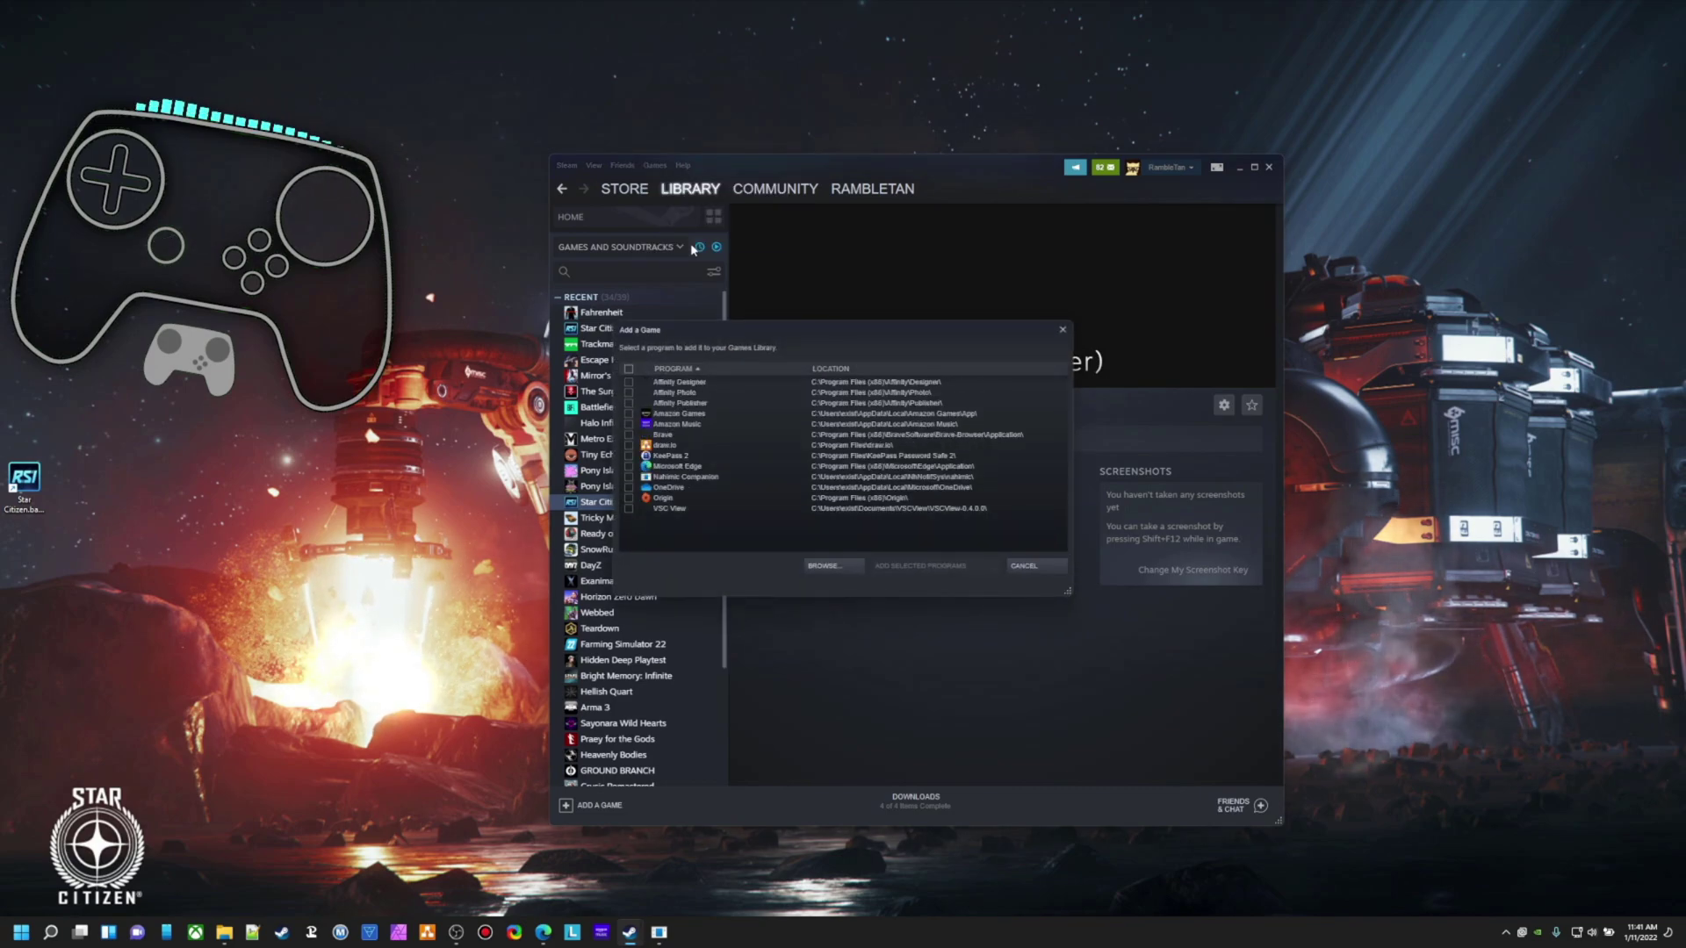
left_click(826, 567)
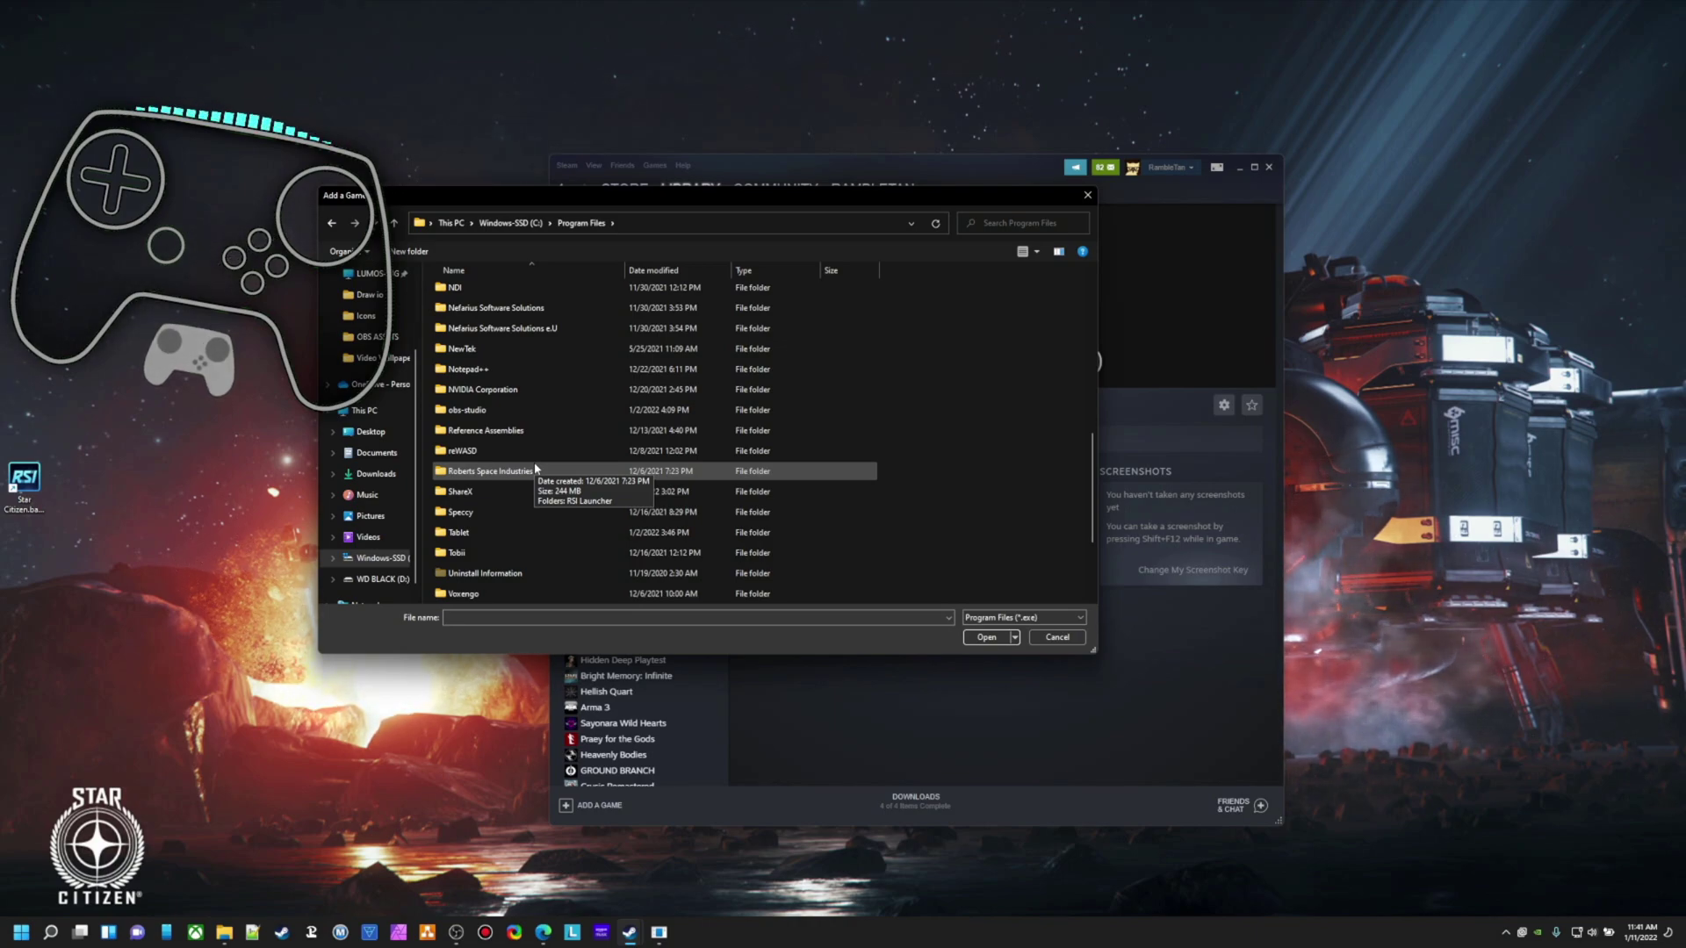
scroll(373, 527, "down", 1)
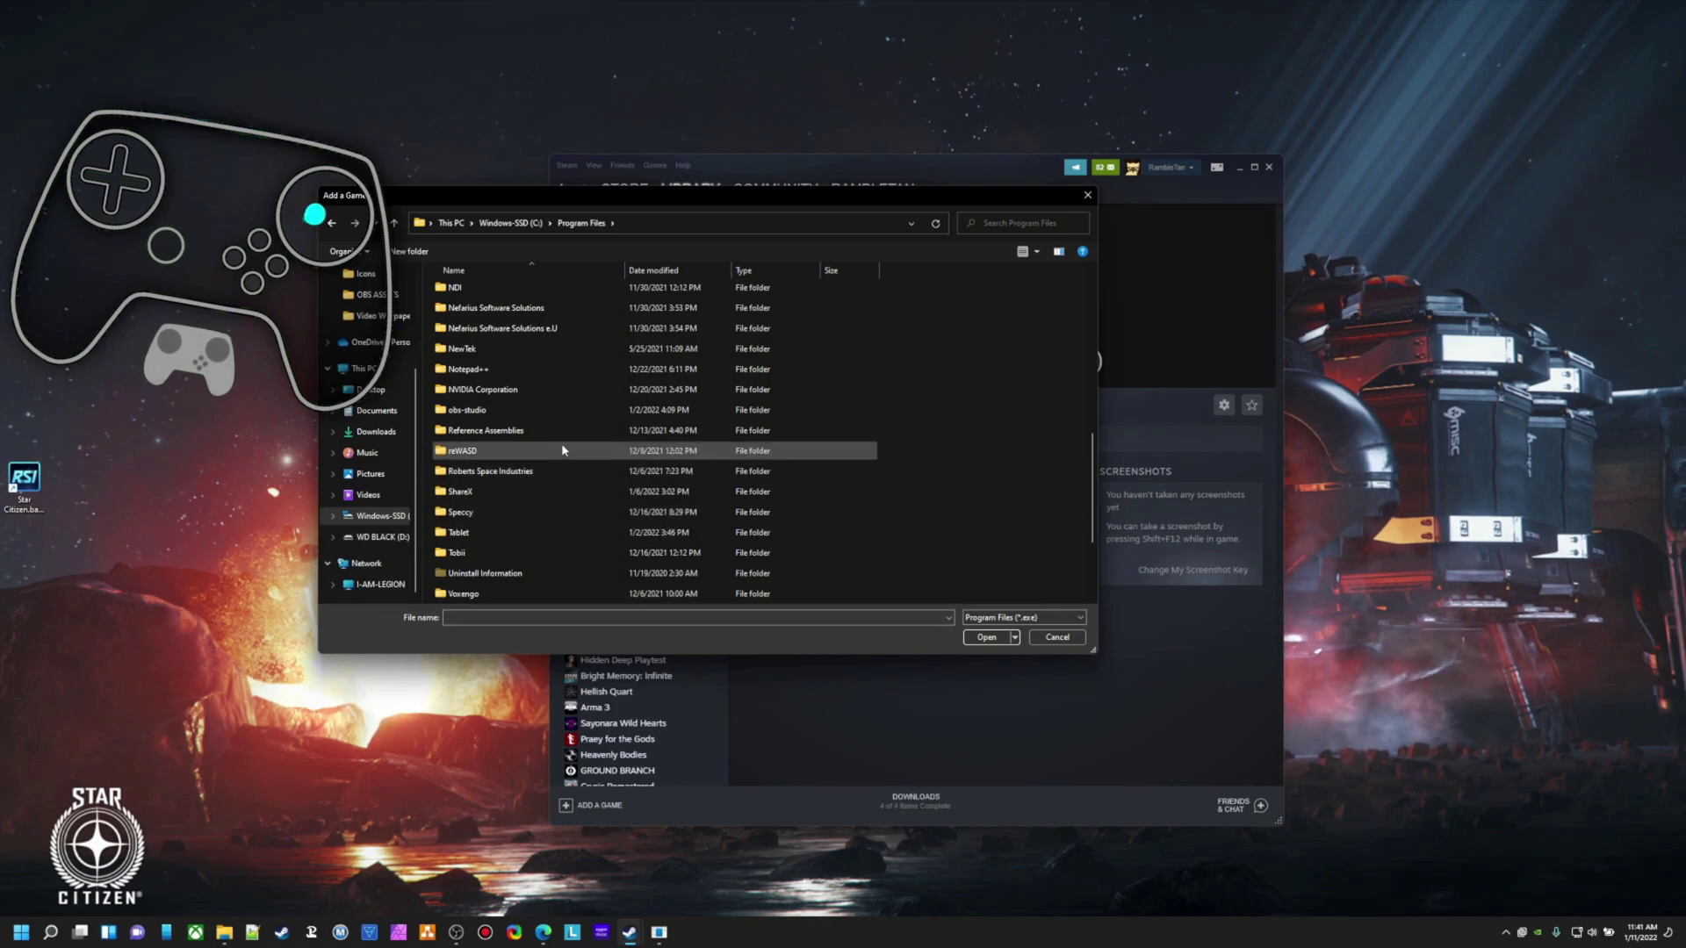
double_click(517, 471)
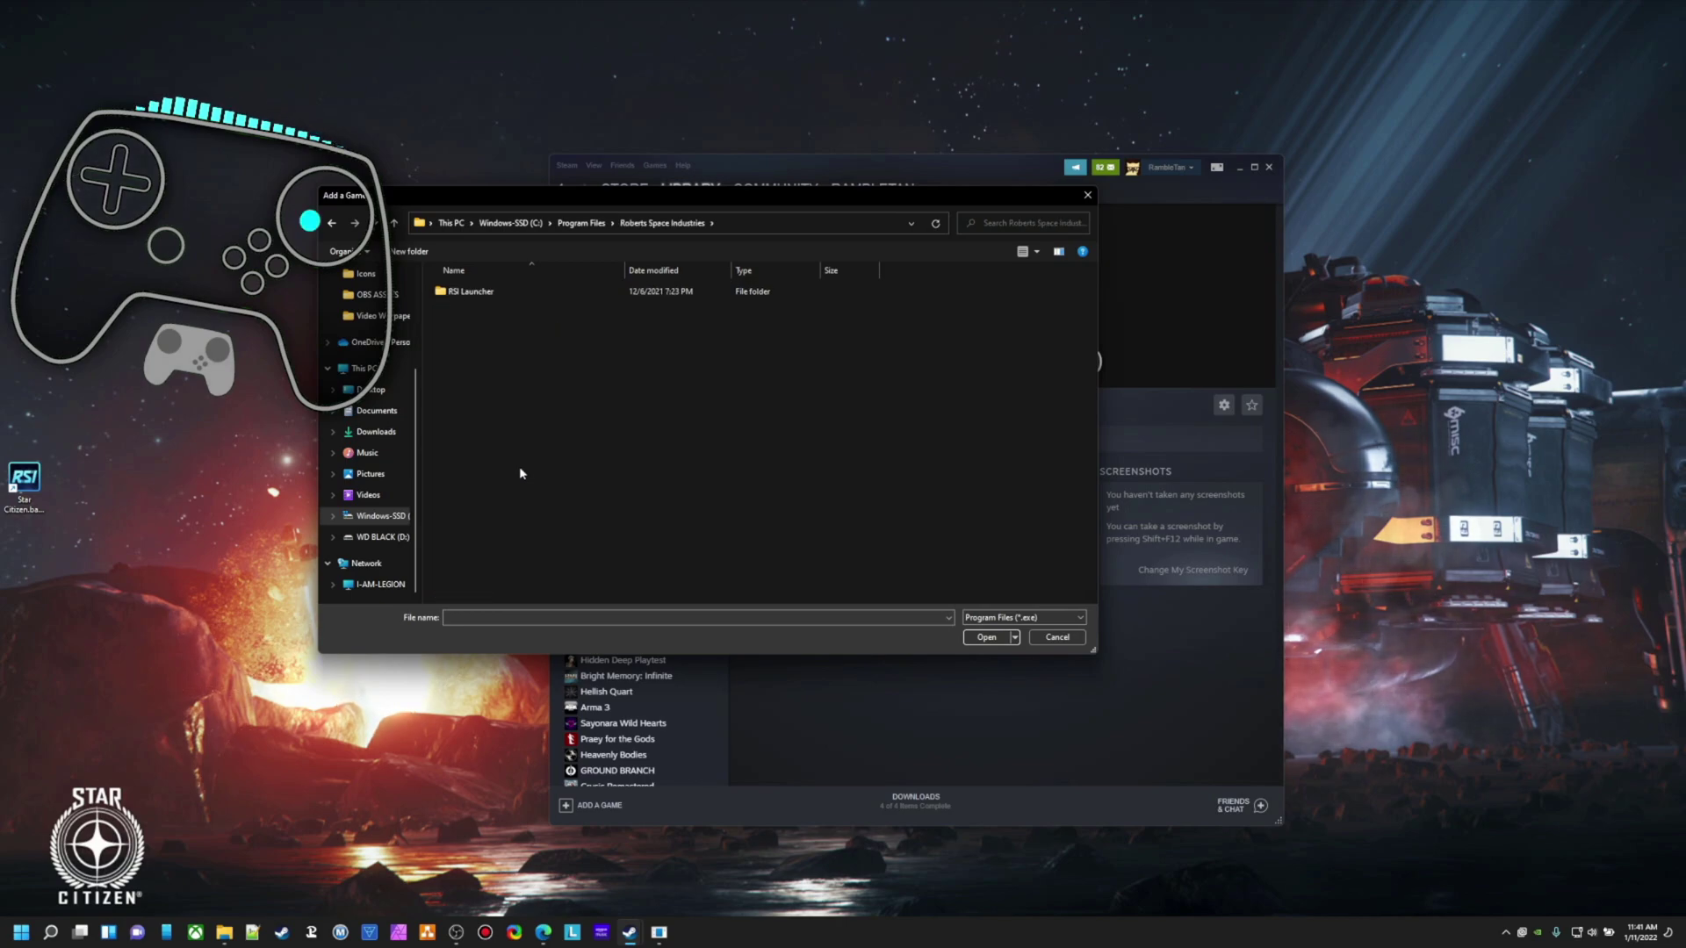
left_click(481, 294)
double_click(482, 295)
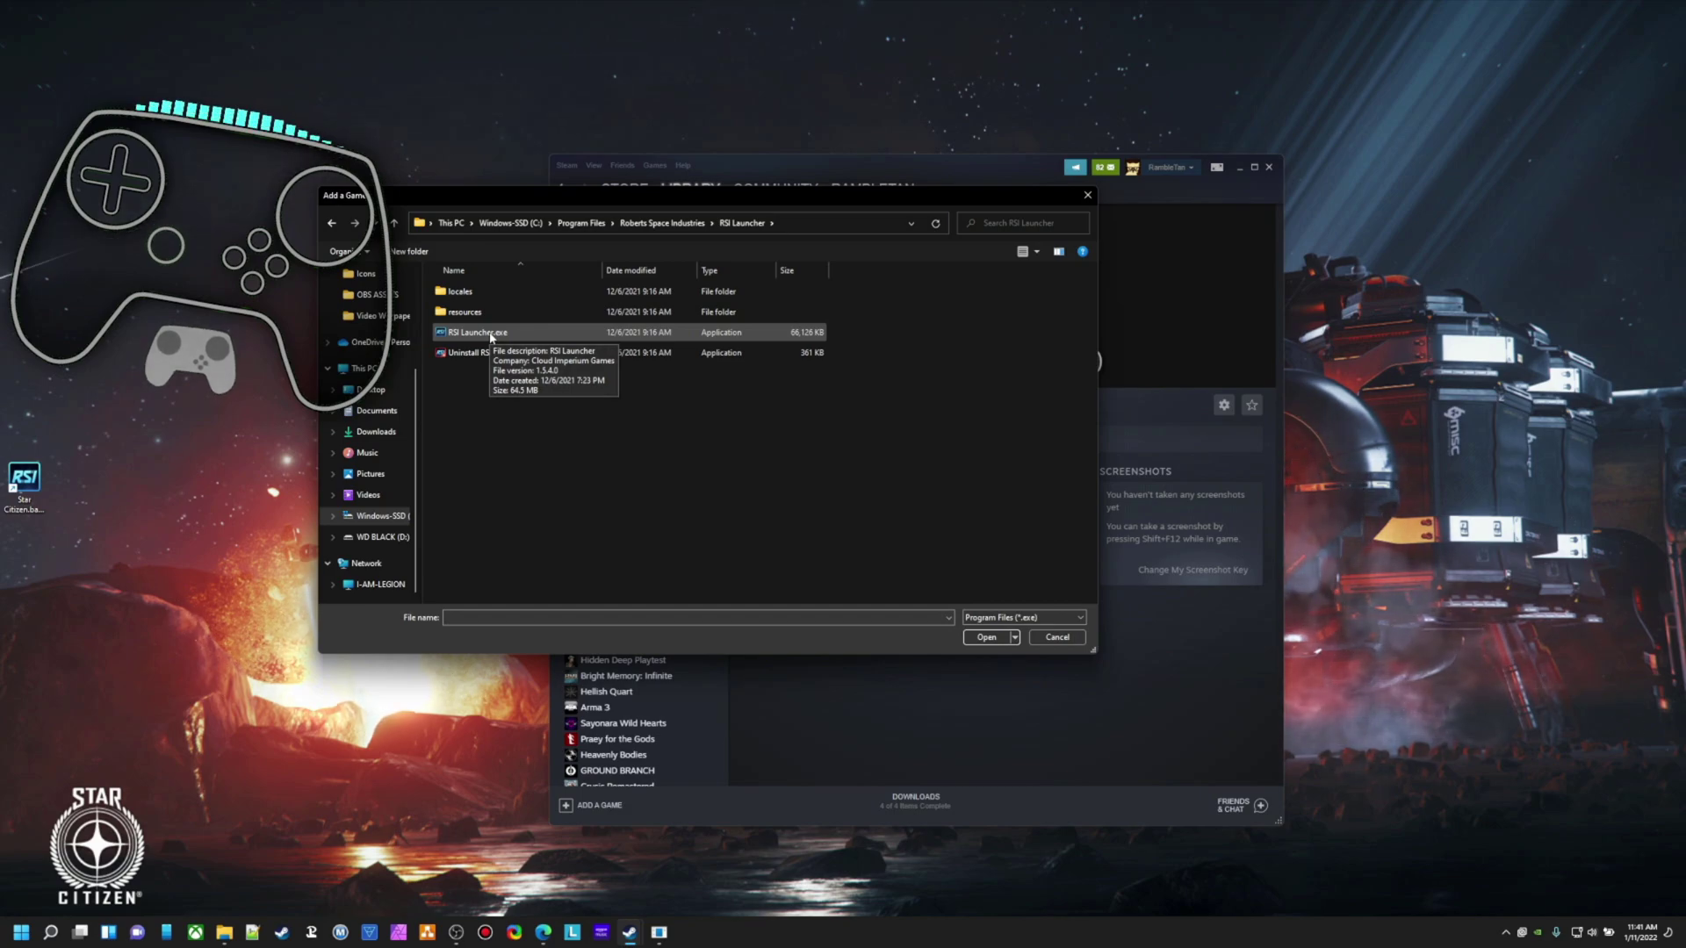
double_click(490, 336)
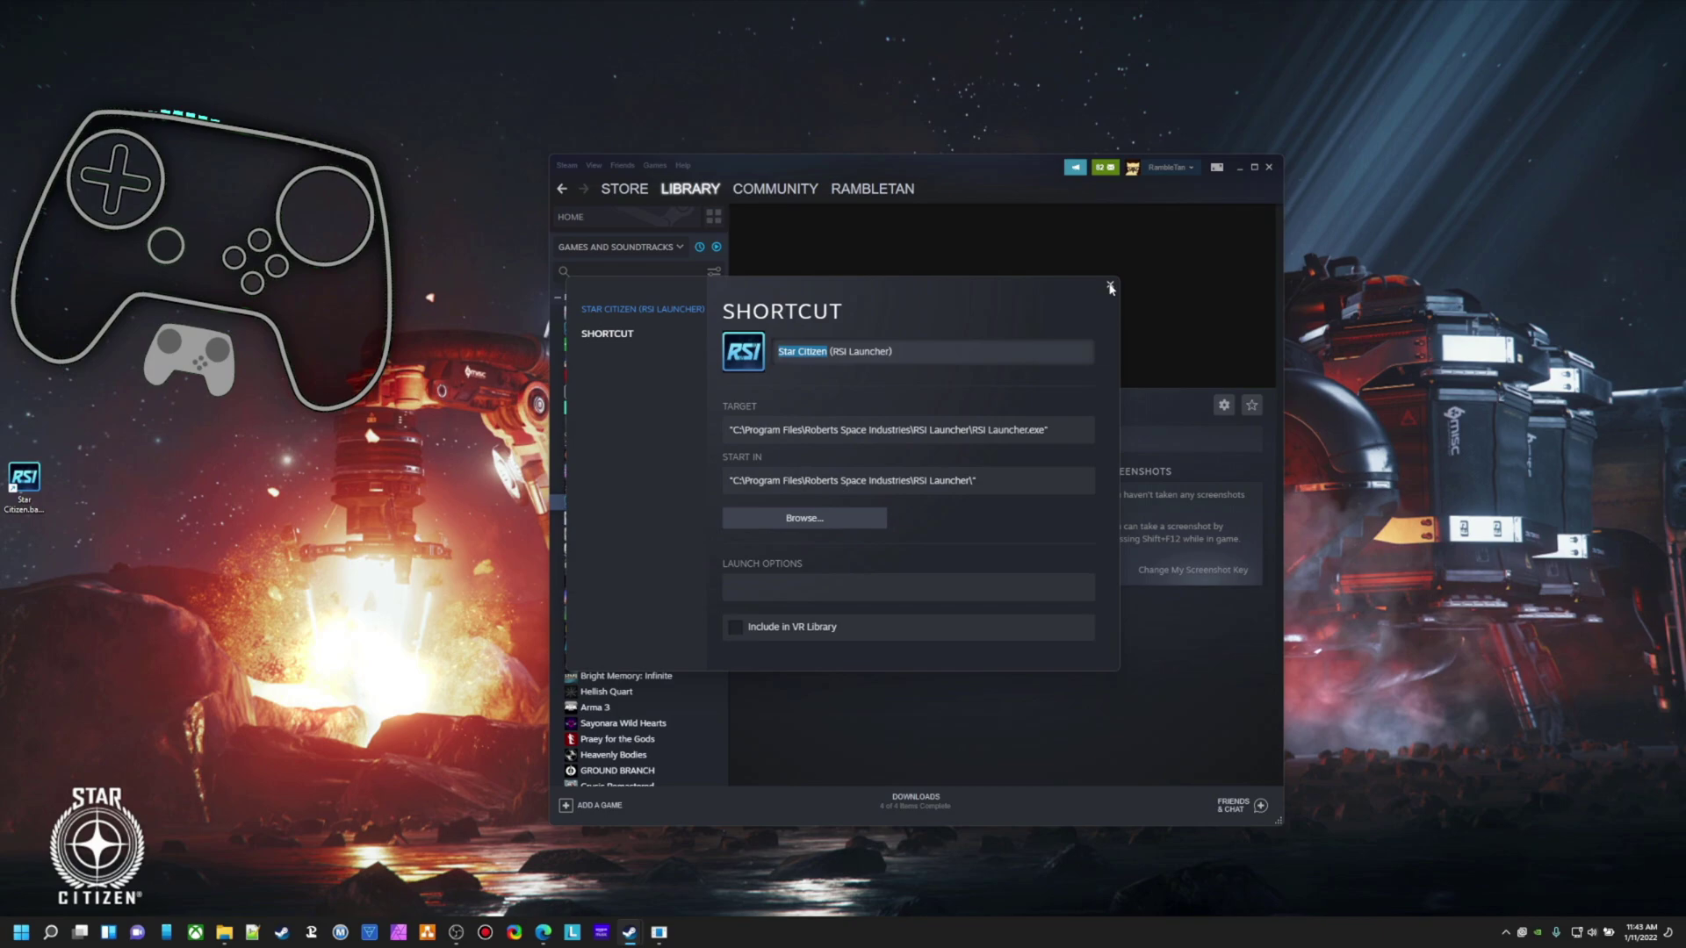
Close the Star Citizen (RSI Launcher) shortcut properties window.
left_click(1110, 288)
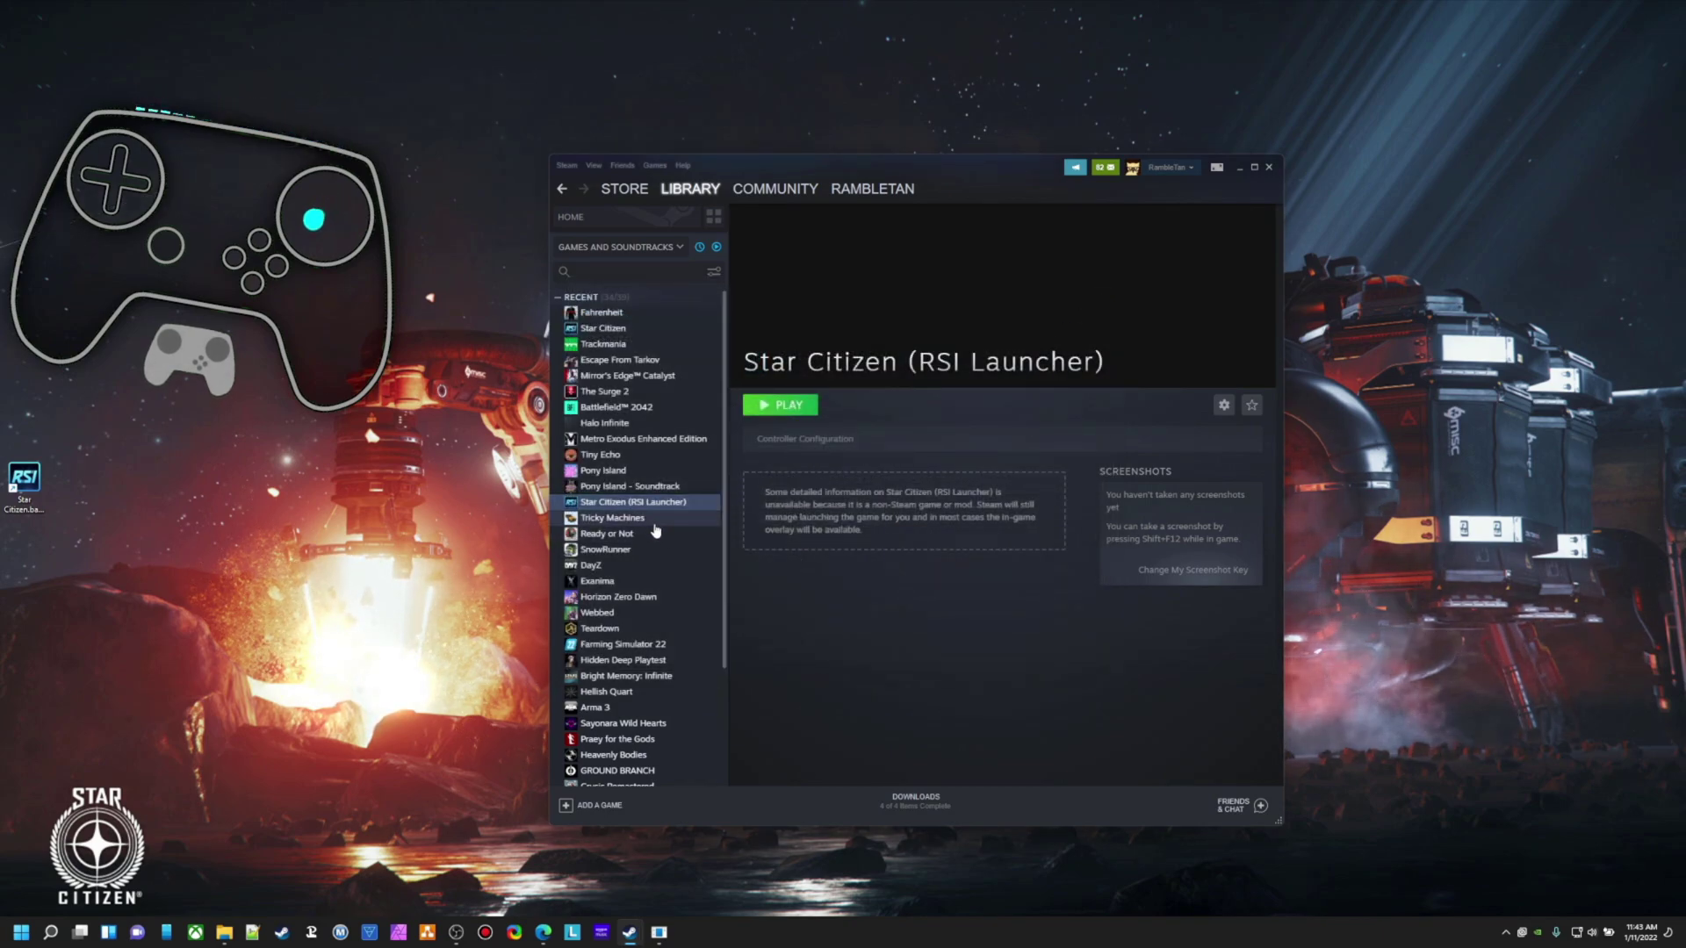
Browse the Star Citizen and GlosSI Desktop library pages, ending on Star Citizen (RSI Launcher).
left_click(613, 330)
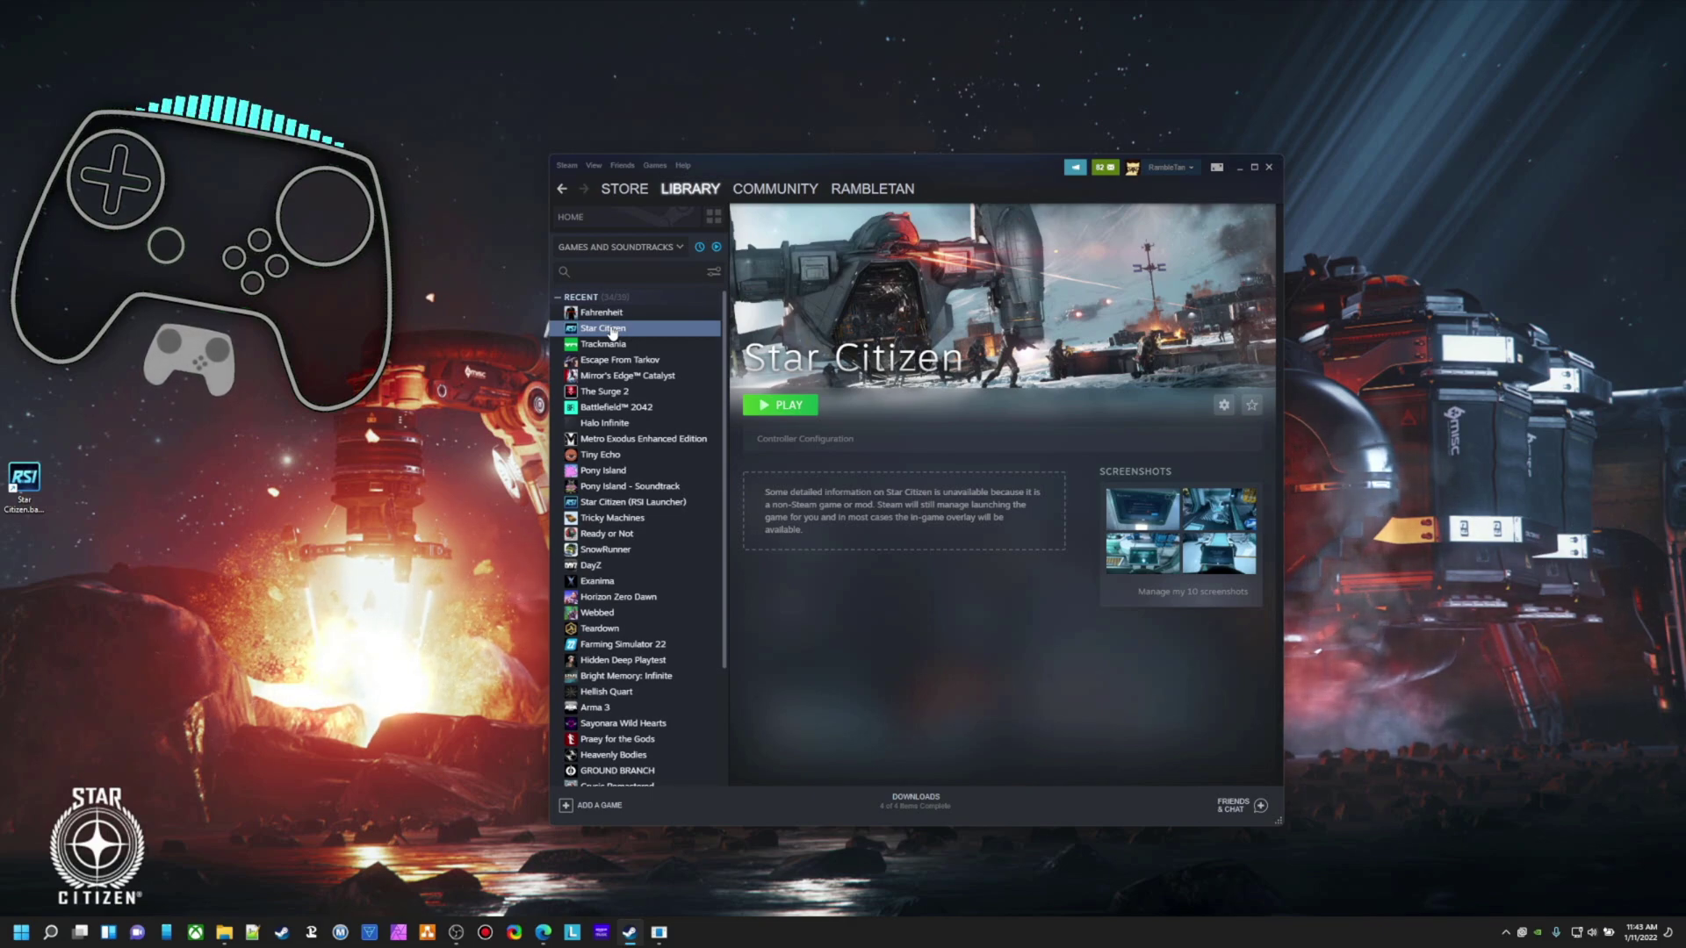
scroll(667, 617, "down", 3)
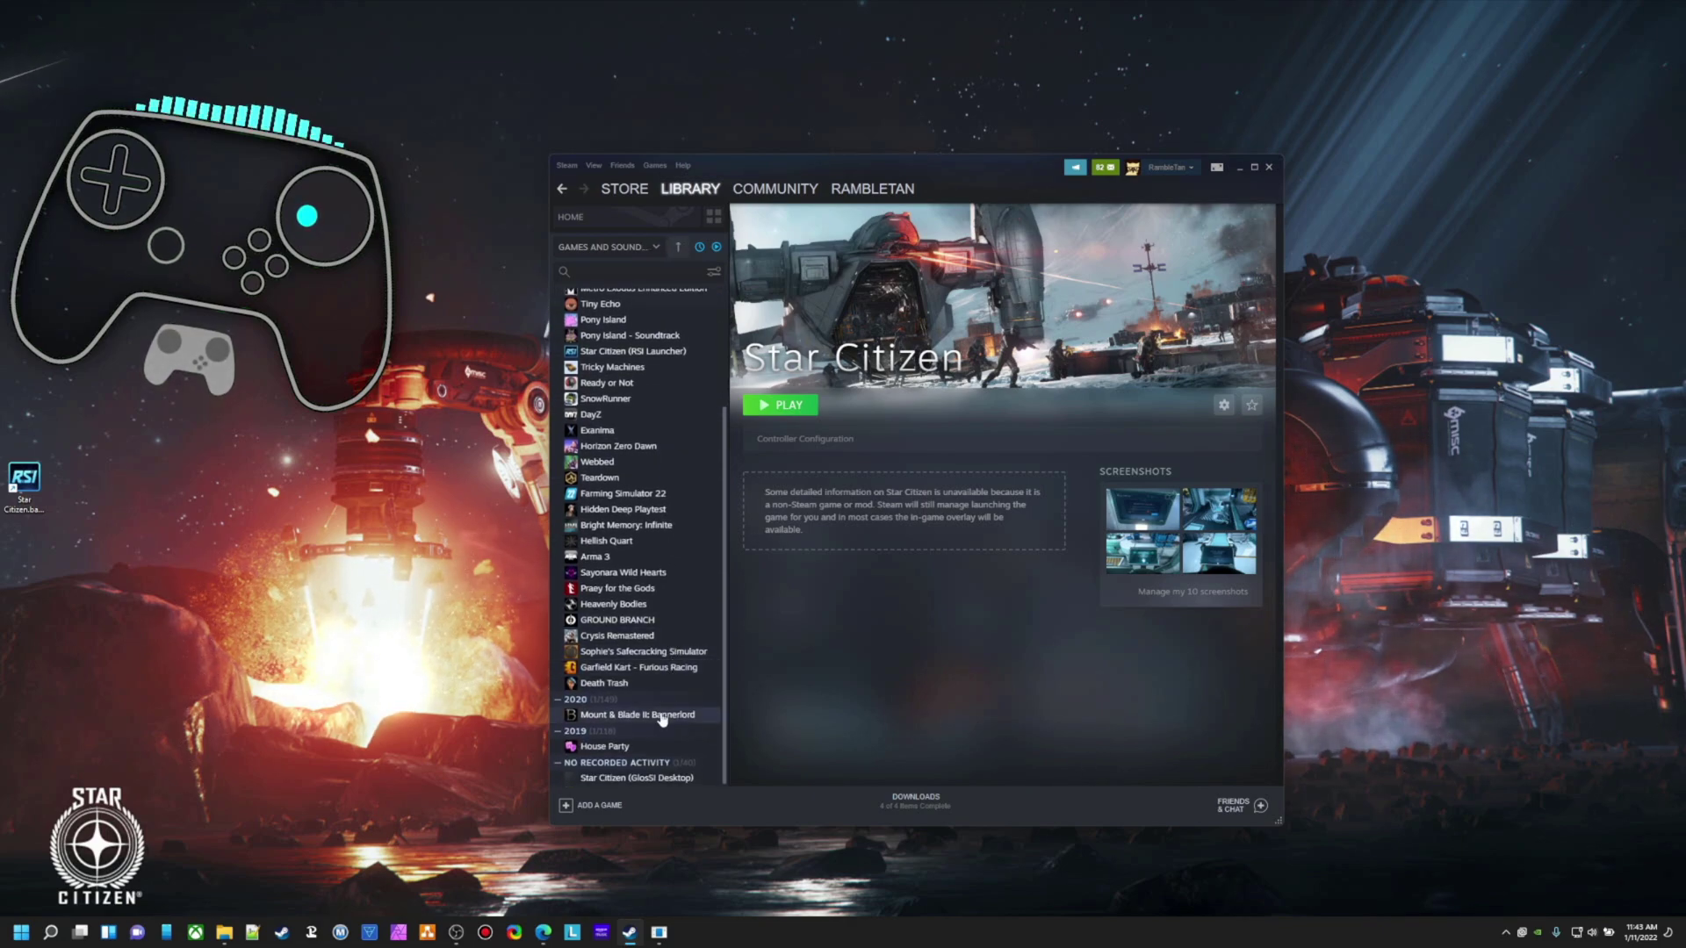
left_click(648, 779)
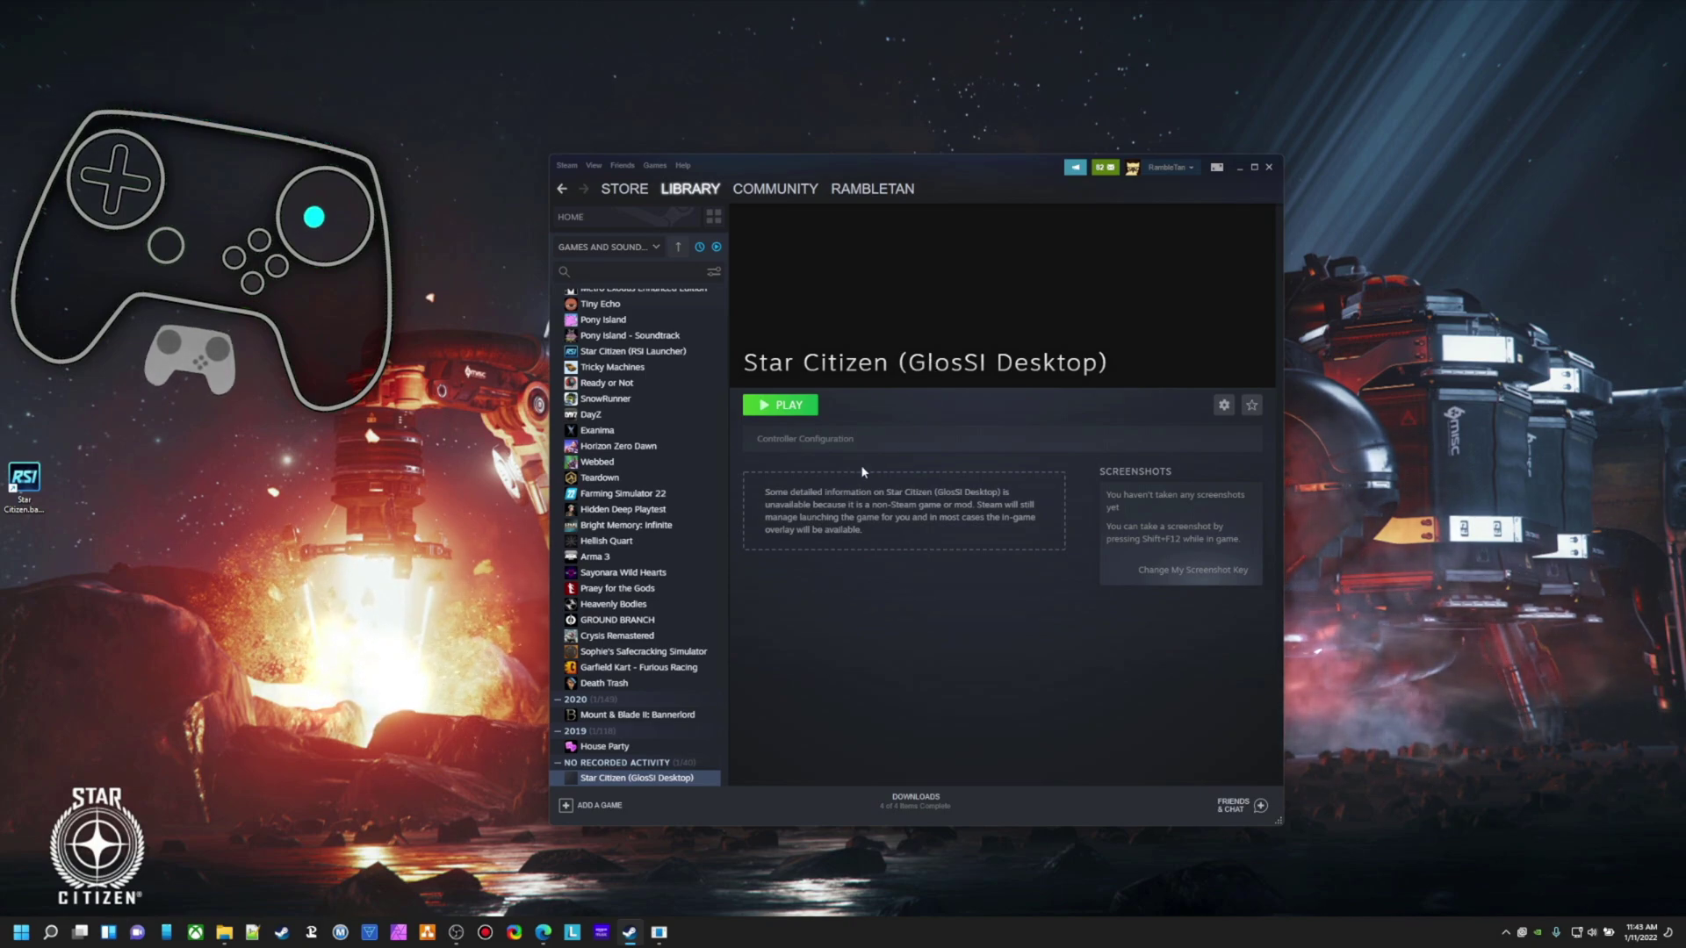
scroll(672, 665, "up", 3)
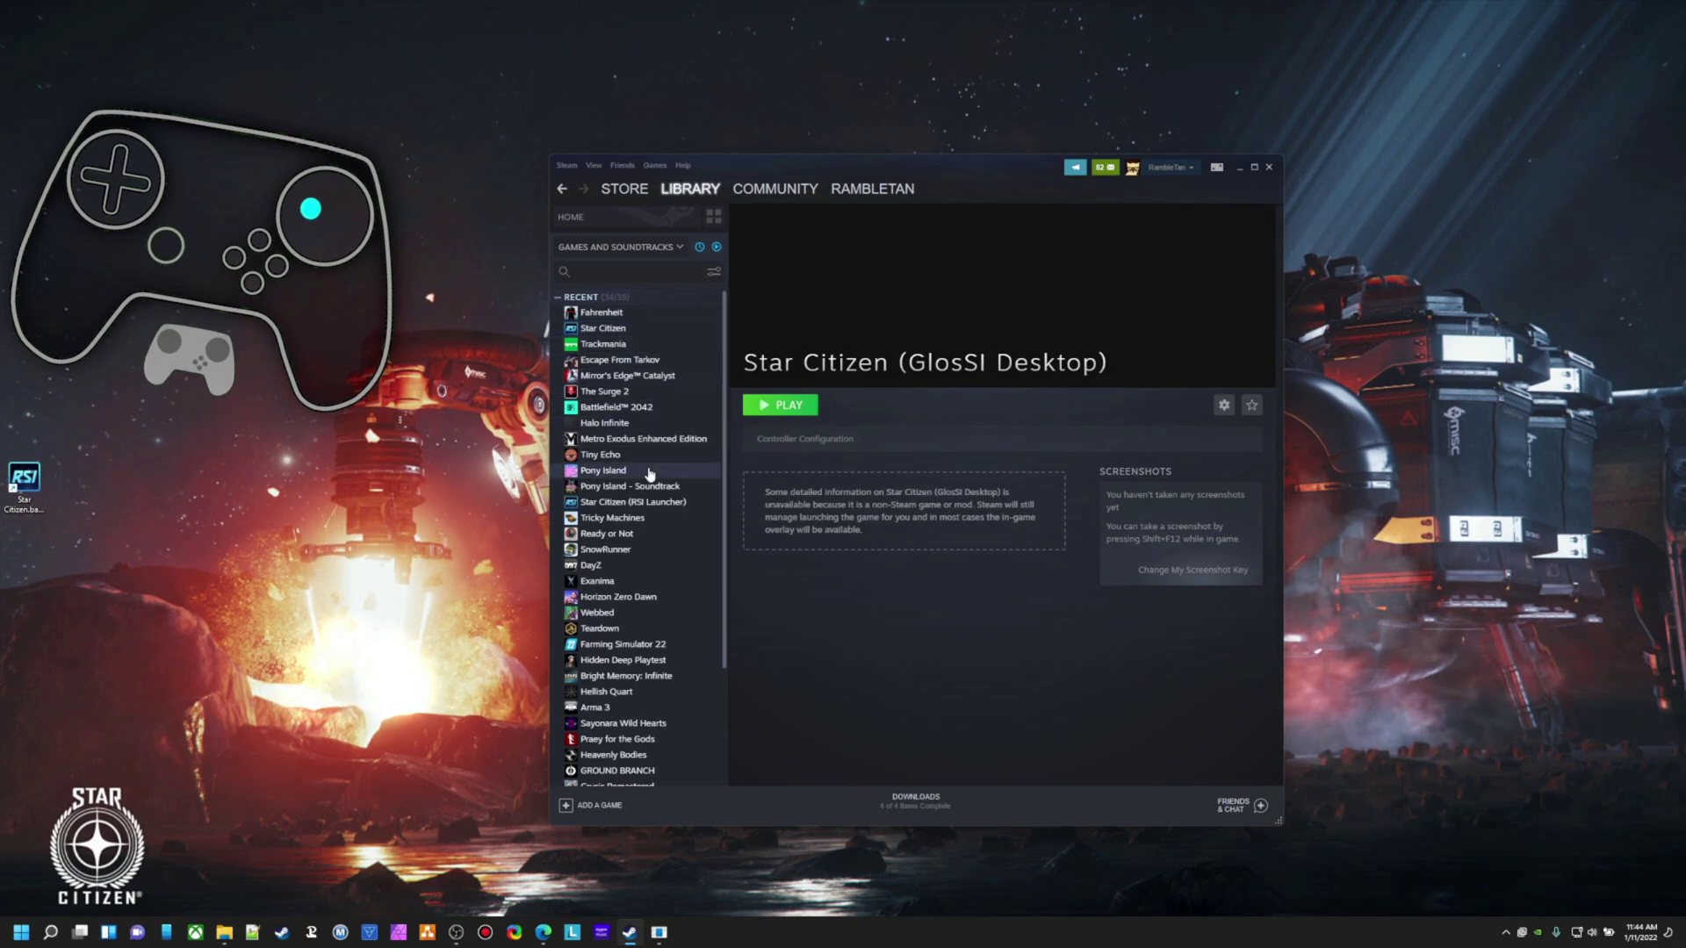
left_click(649, 503)
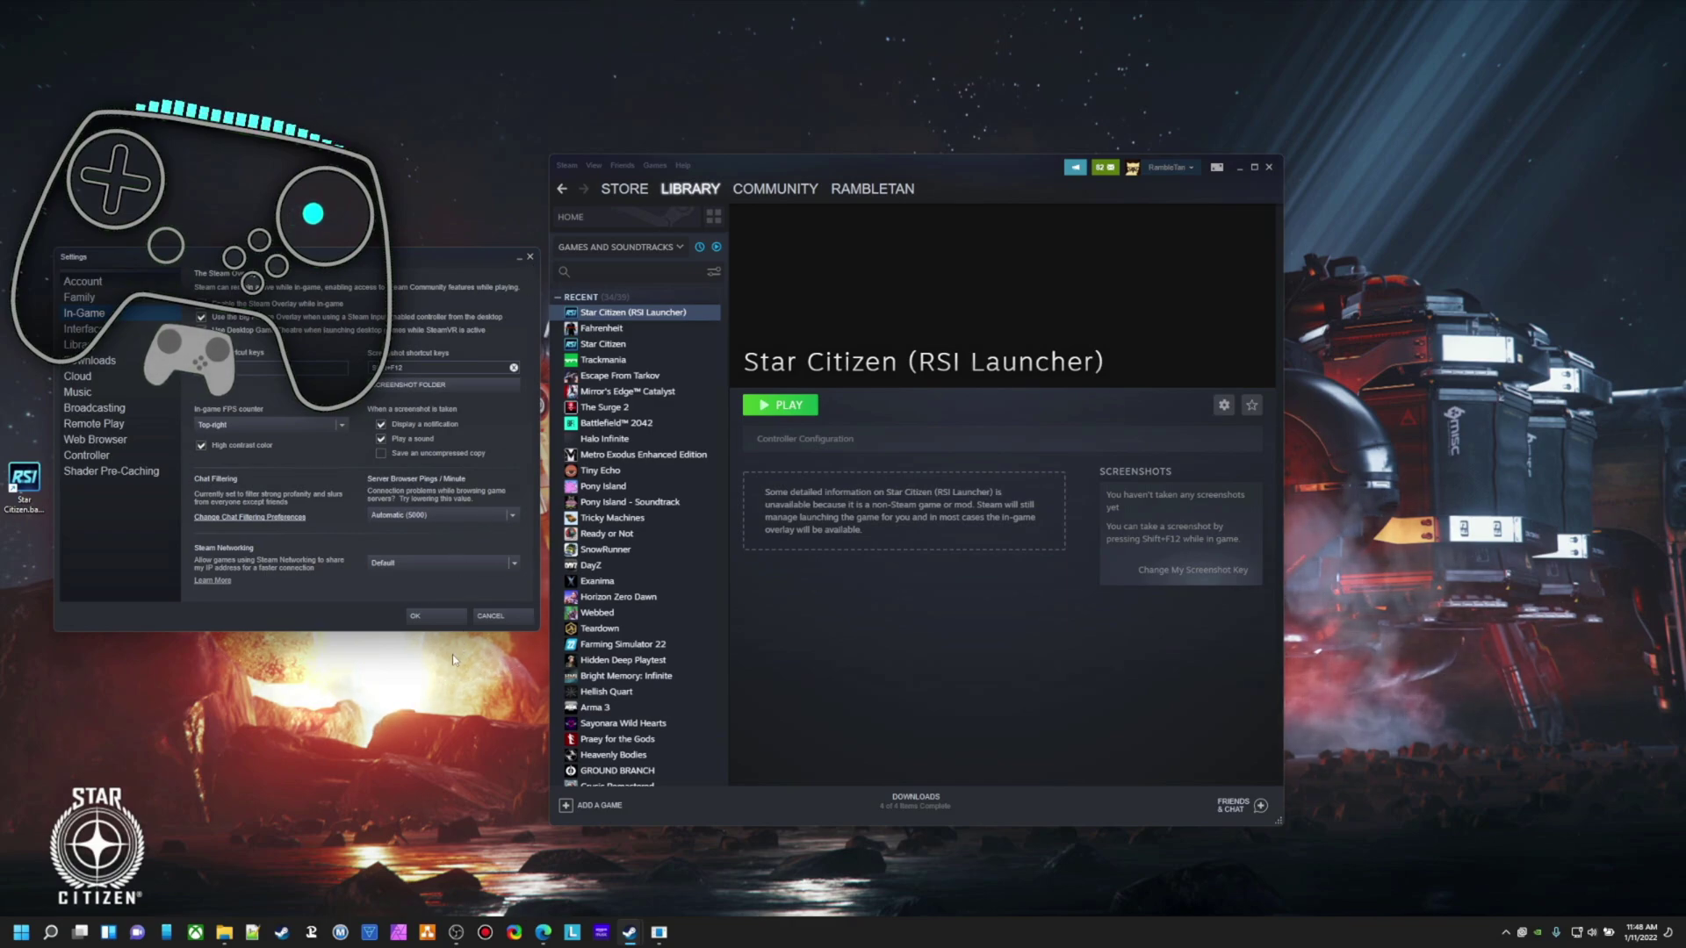
Close Settings, play Star Citizen (RSI Launcher), launch the game and acknowledge the pre-release terms.
left_click(439, 618)
left_click(790, 405)
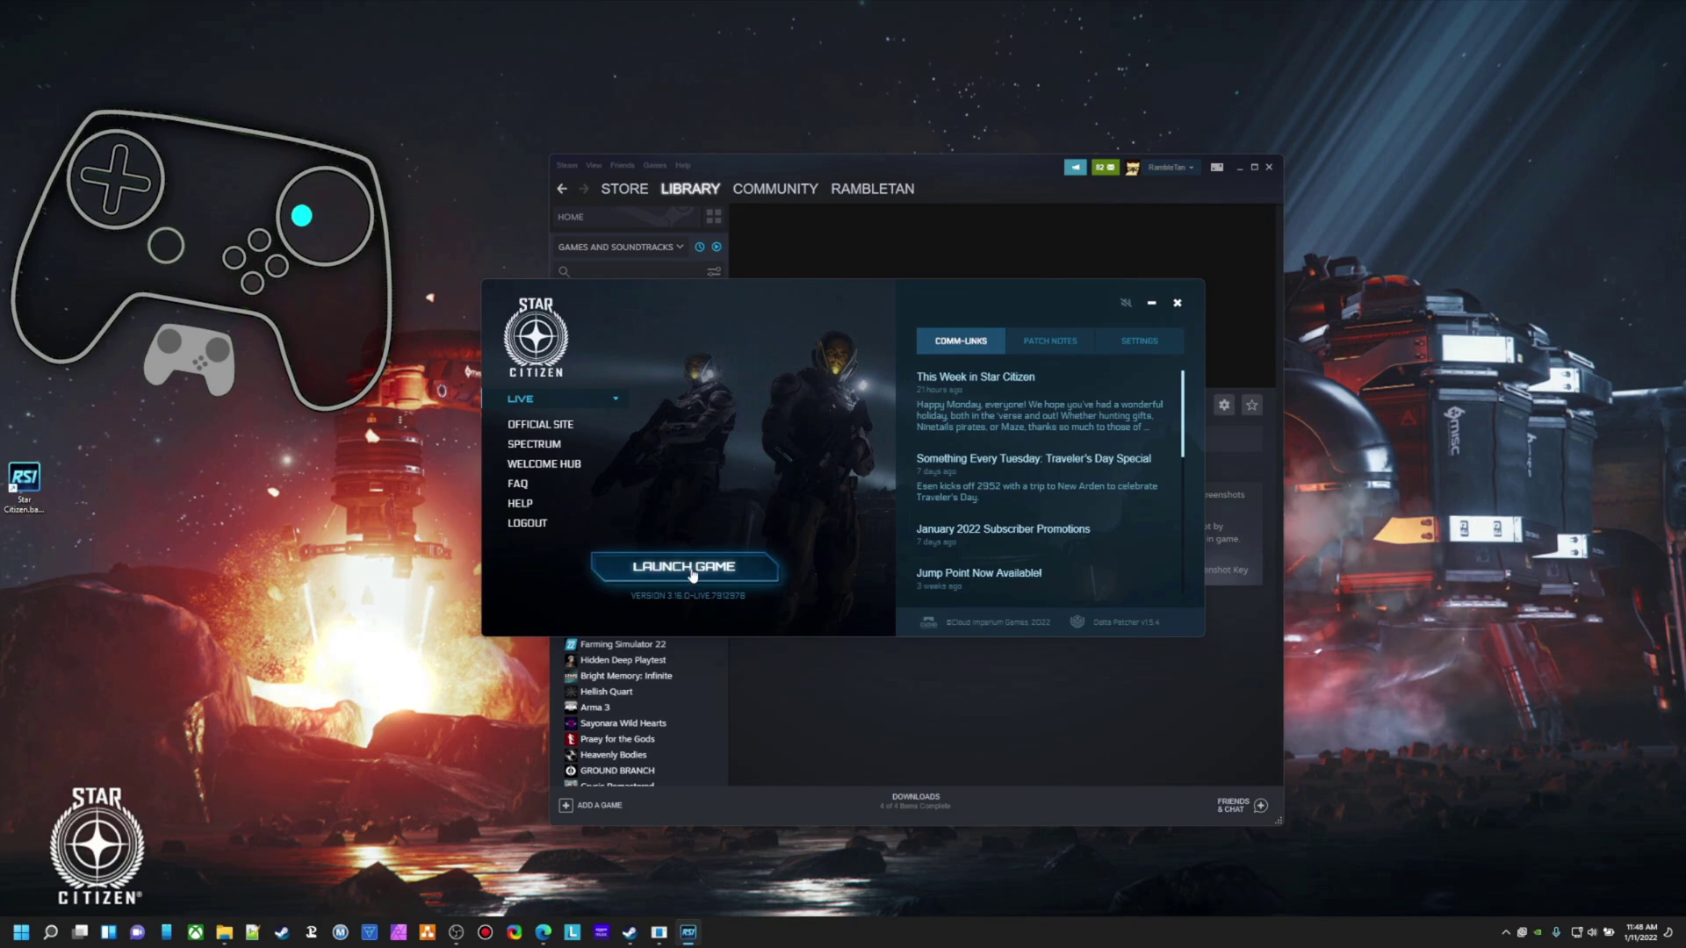
left_click(692, 569)
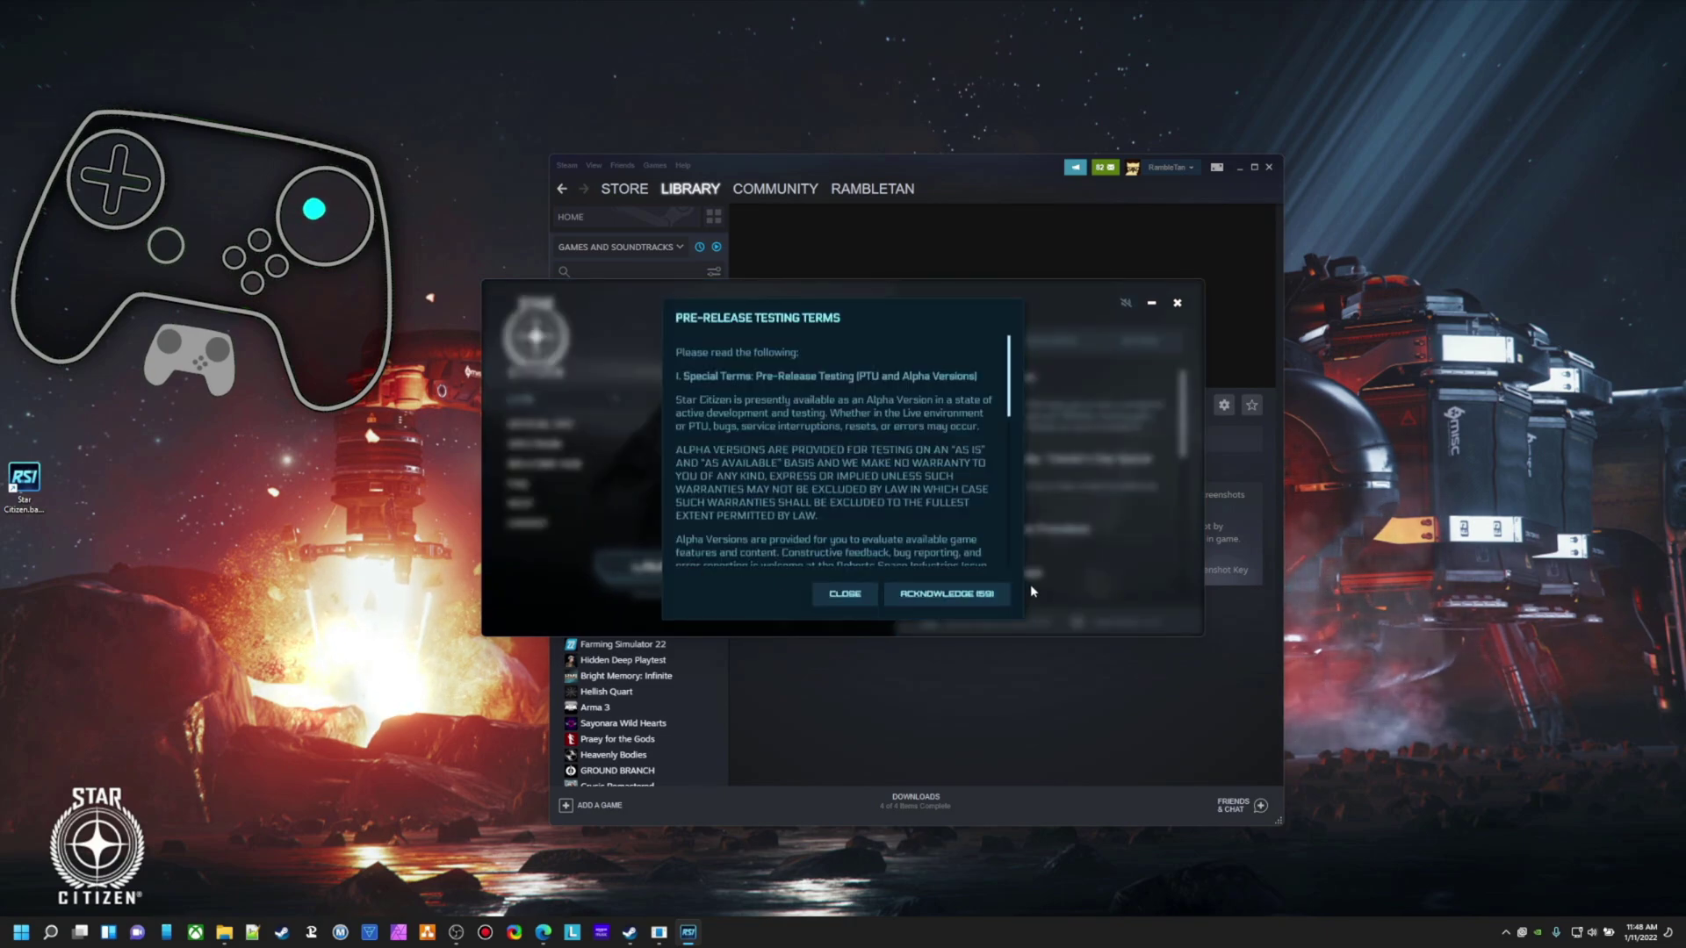
left_click(983, 594)
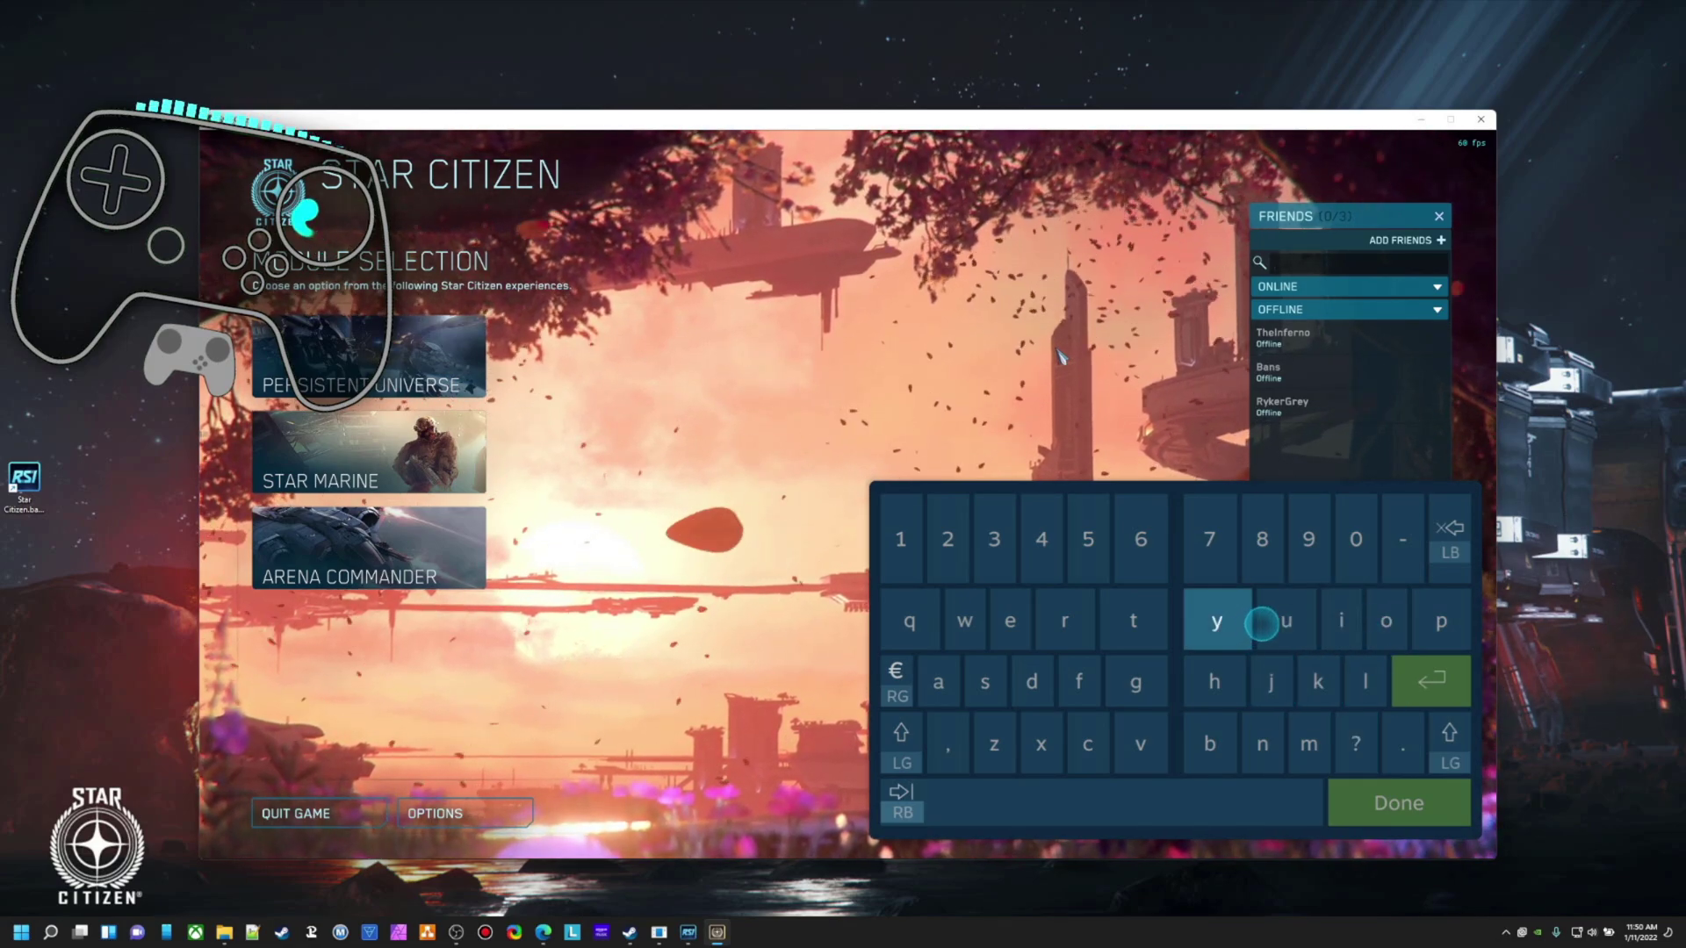
Type 'rrraaammm' and 'uuu' into the Friends search, then dismiss the on-screen keyboard.
type("rrr")
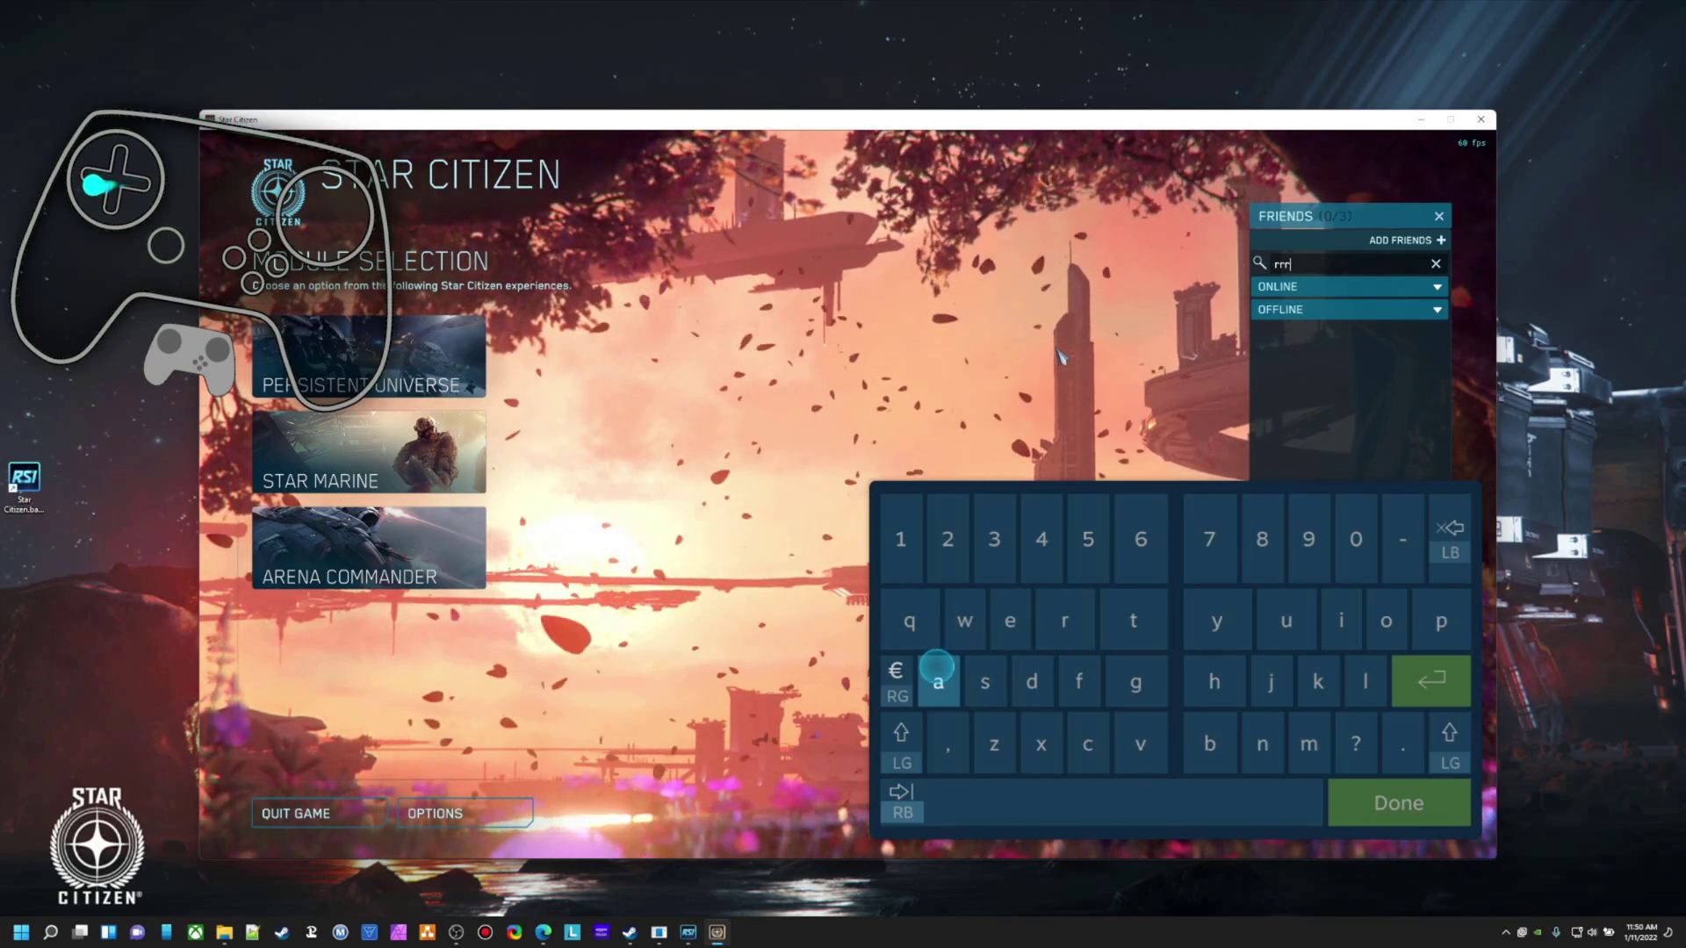
type("aaa")
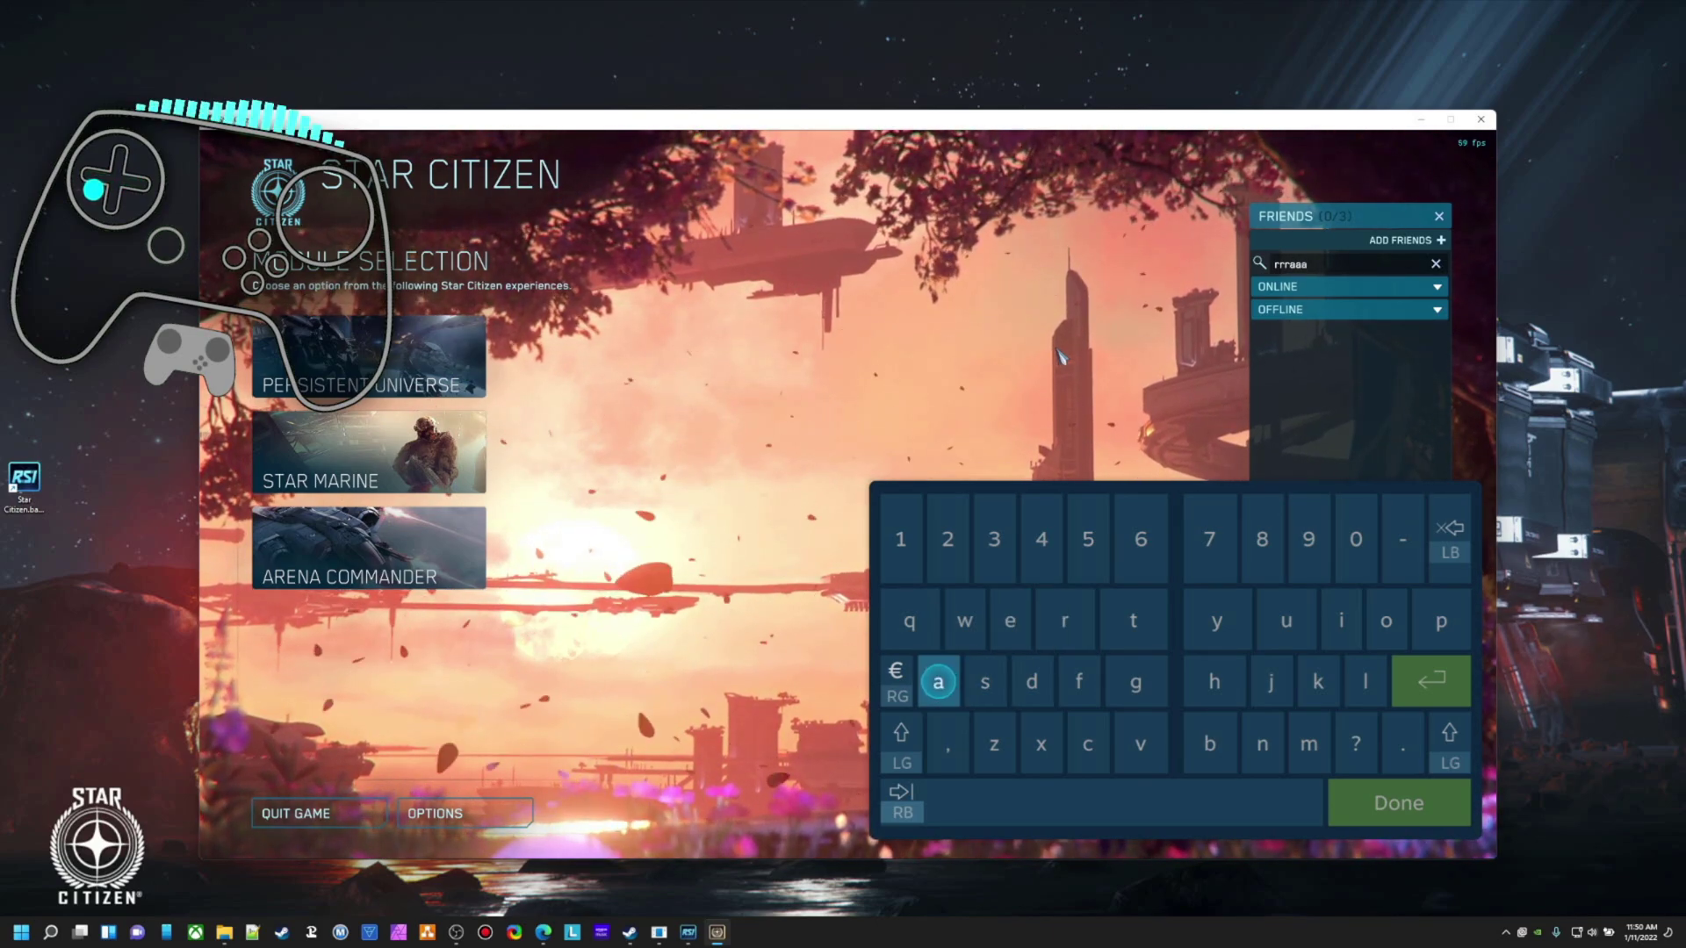
type("mmm")
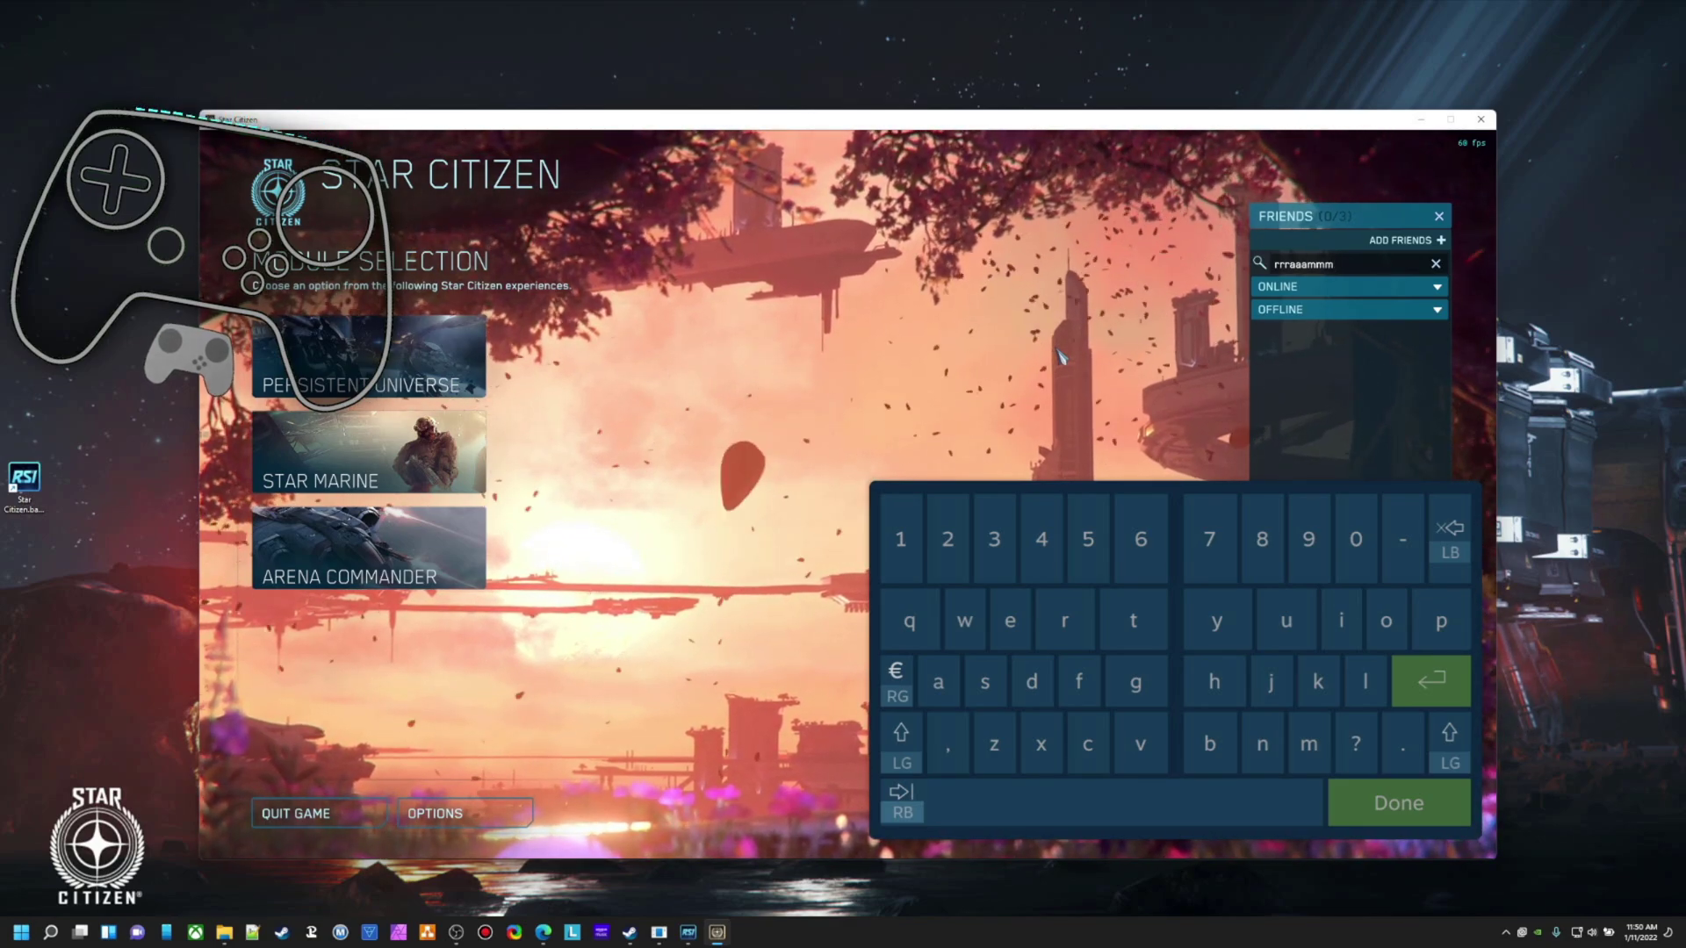
type("uuu")
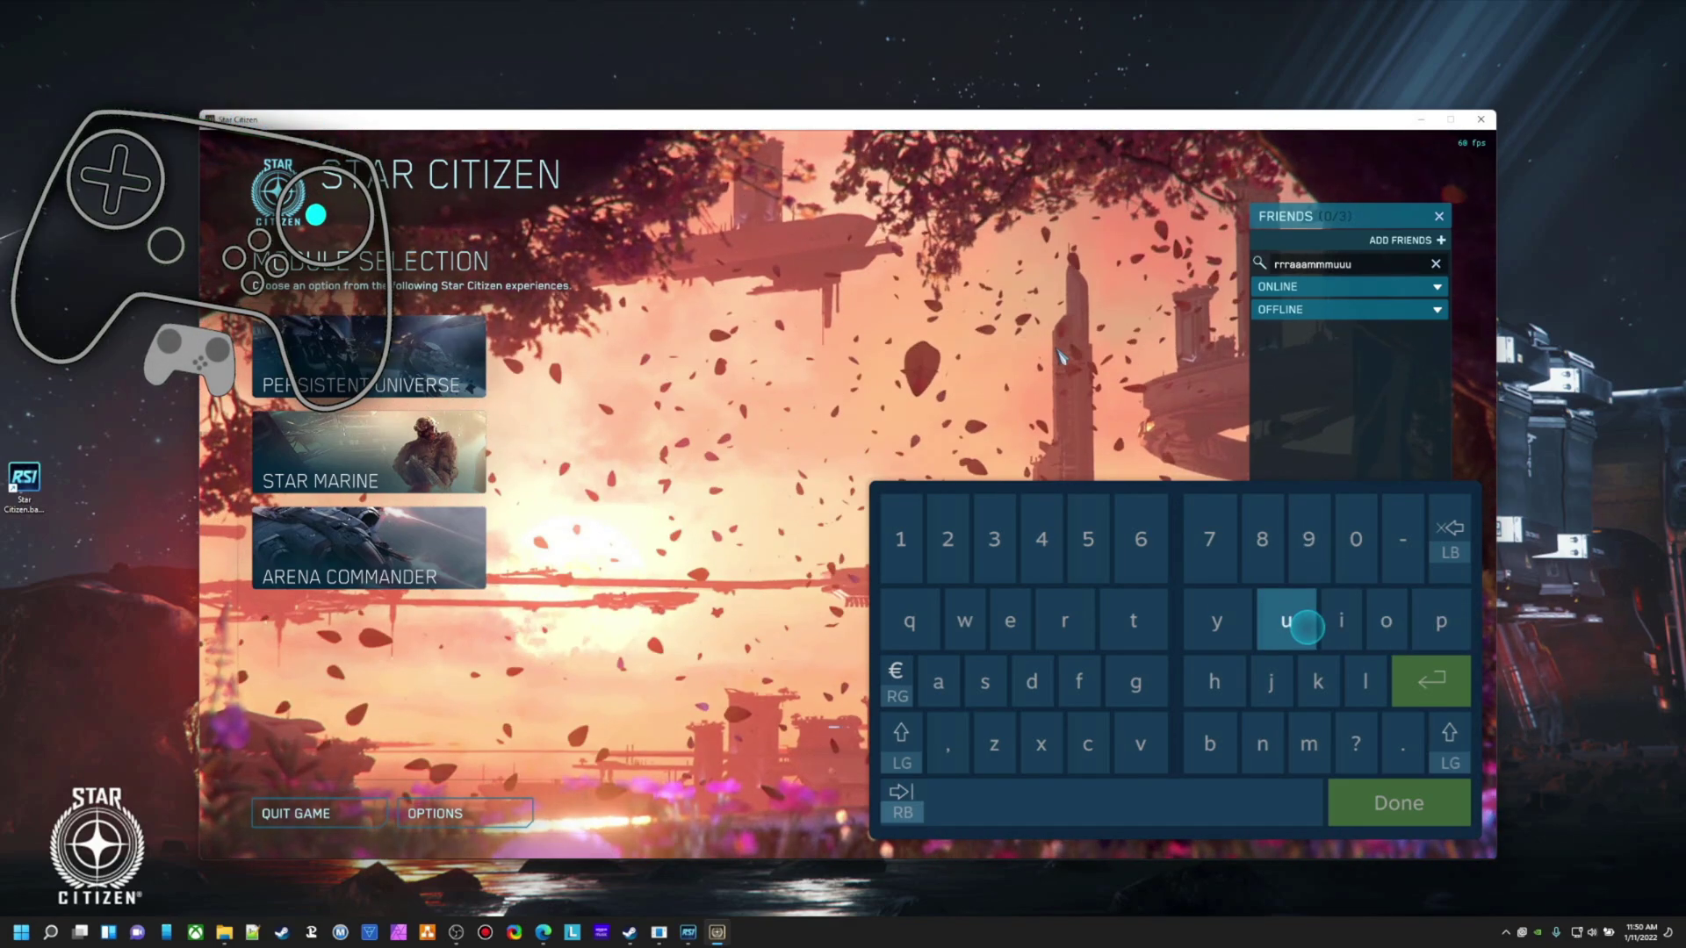
key("Escape")
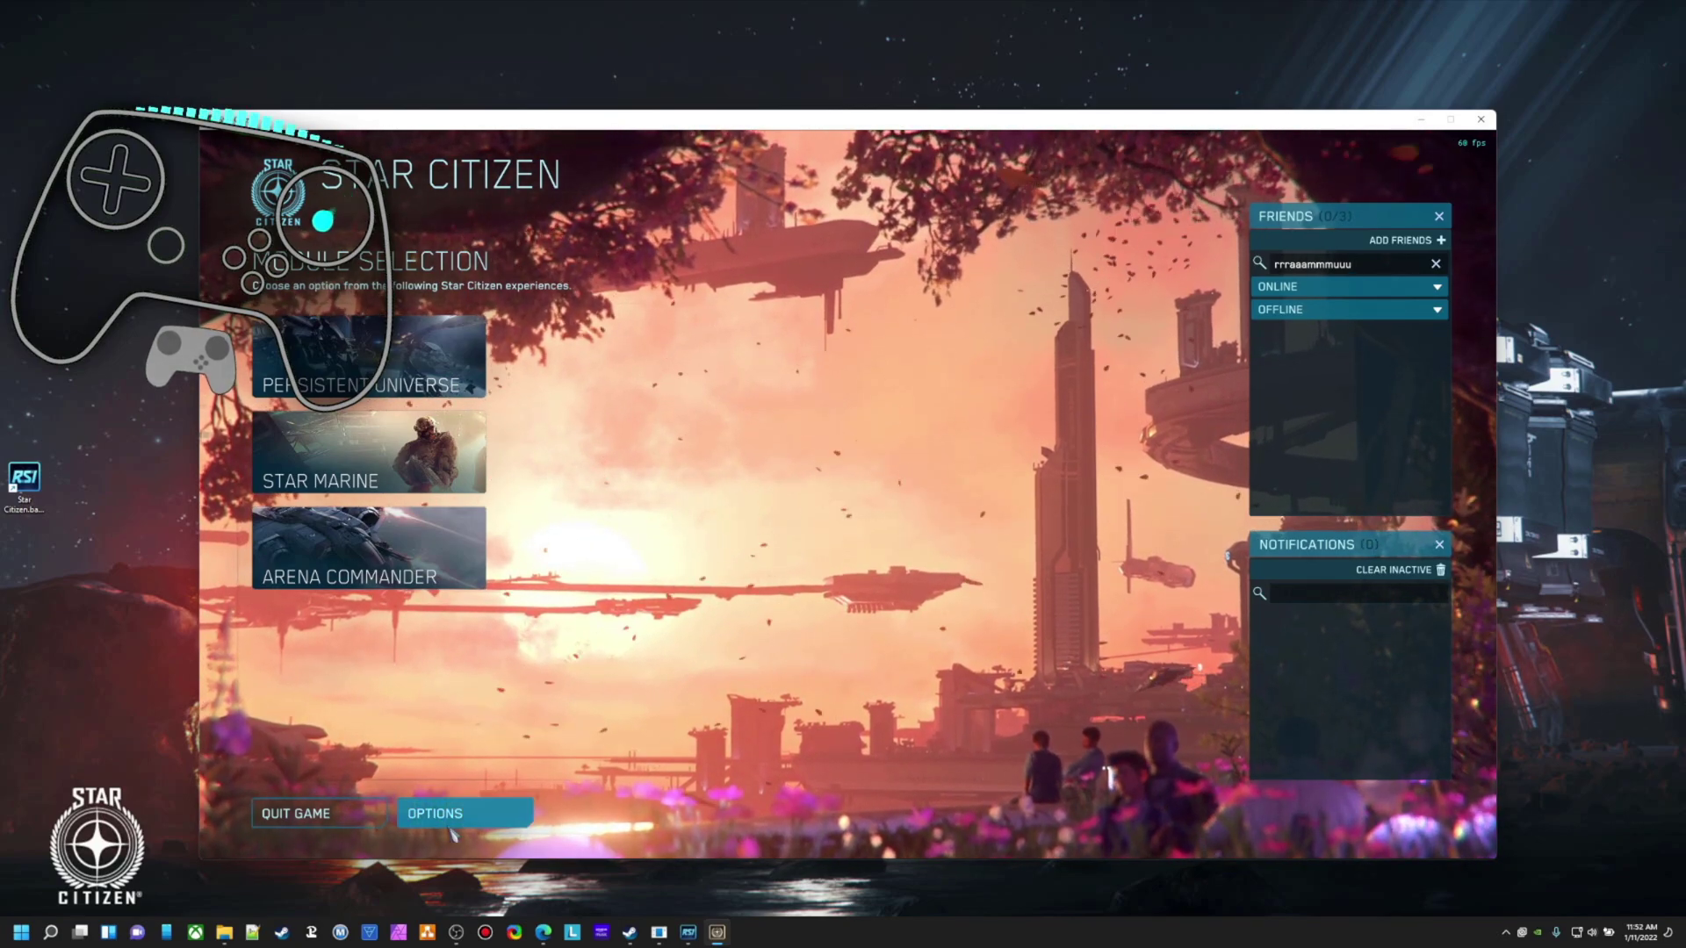
Quit Star Citizen and close the RSI Launcher window.
left_click(299, 813)
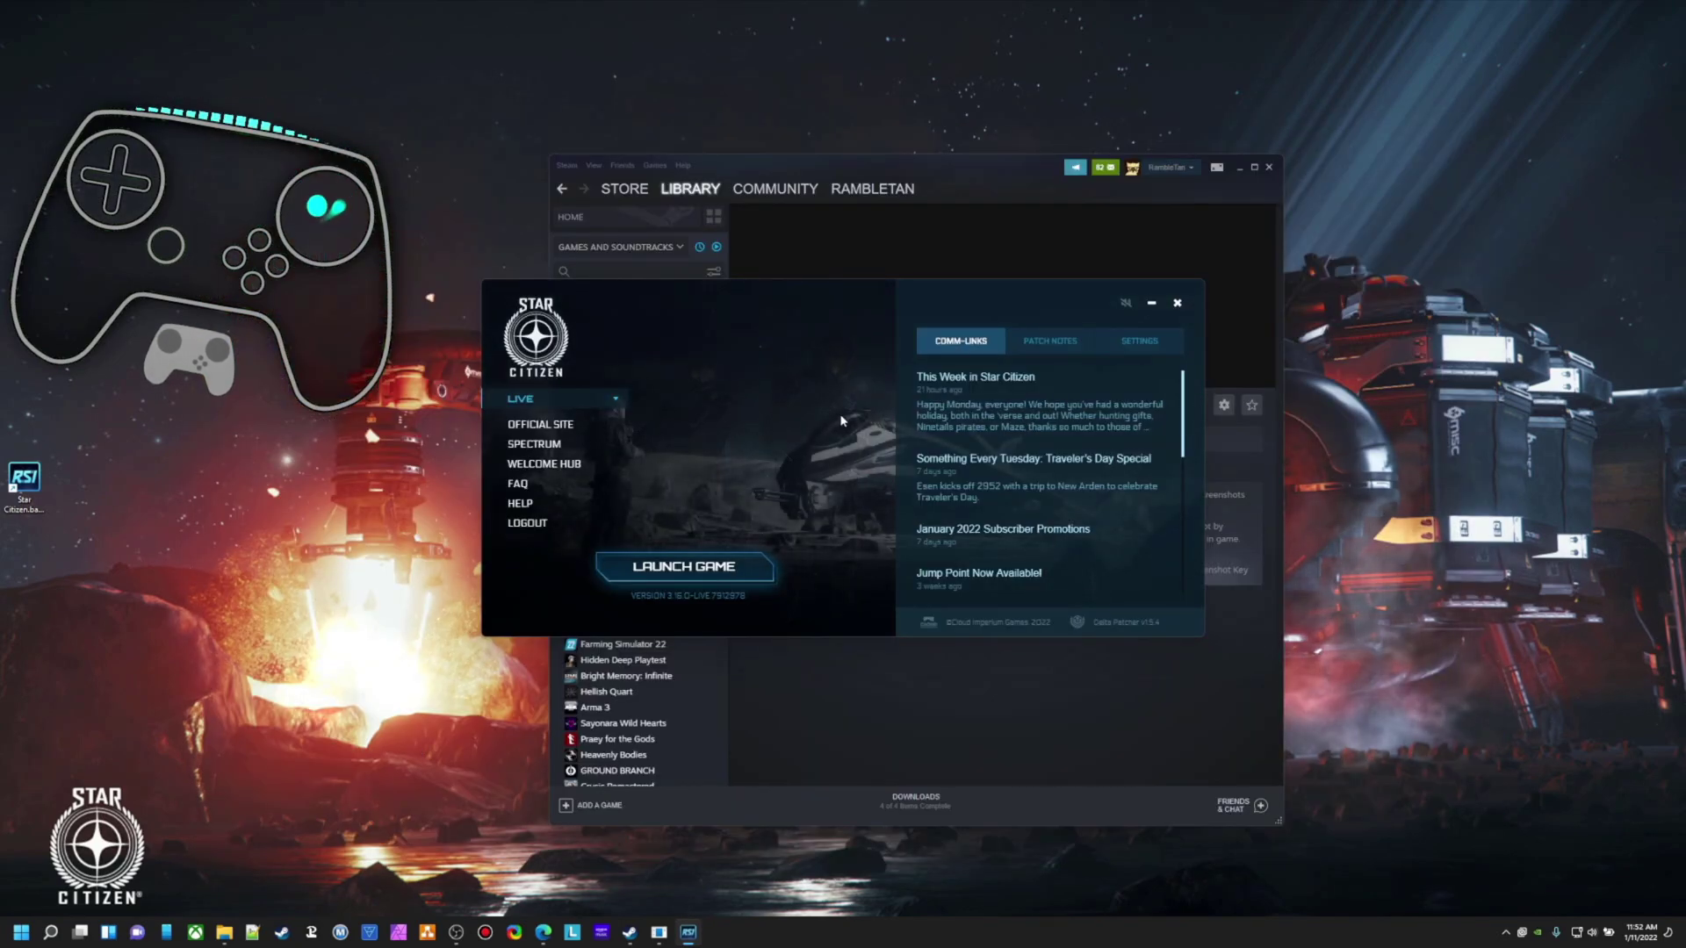
left_click(1178, 305)
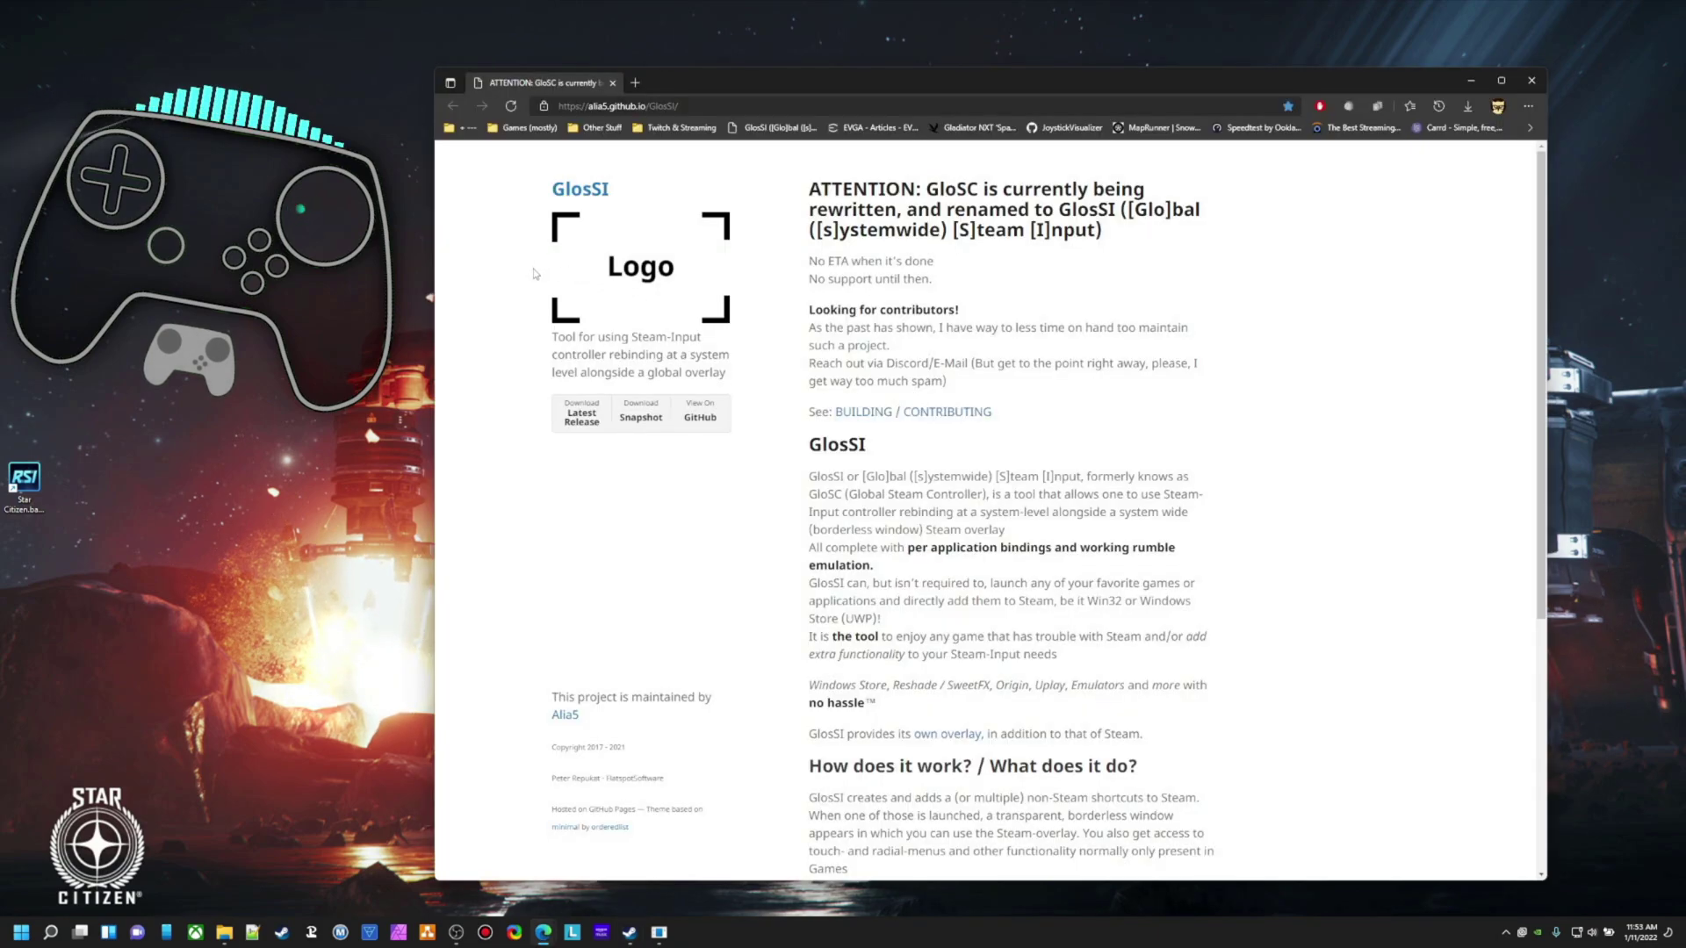
Open the latest GlosSI release, highlight the ViGEm/HidHide driver note, and switch to the GlosSI-0.0.4.1 folder.
left_click(582, 415)
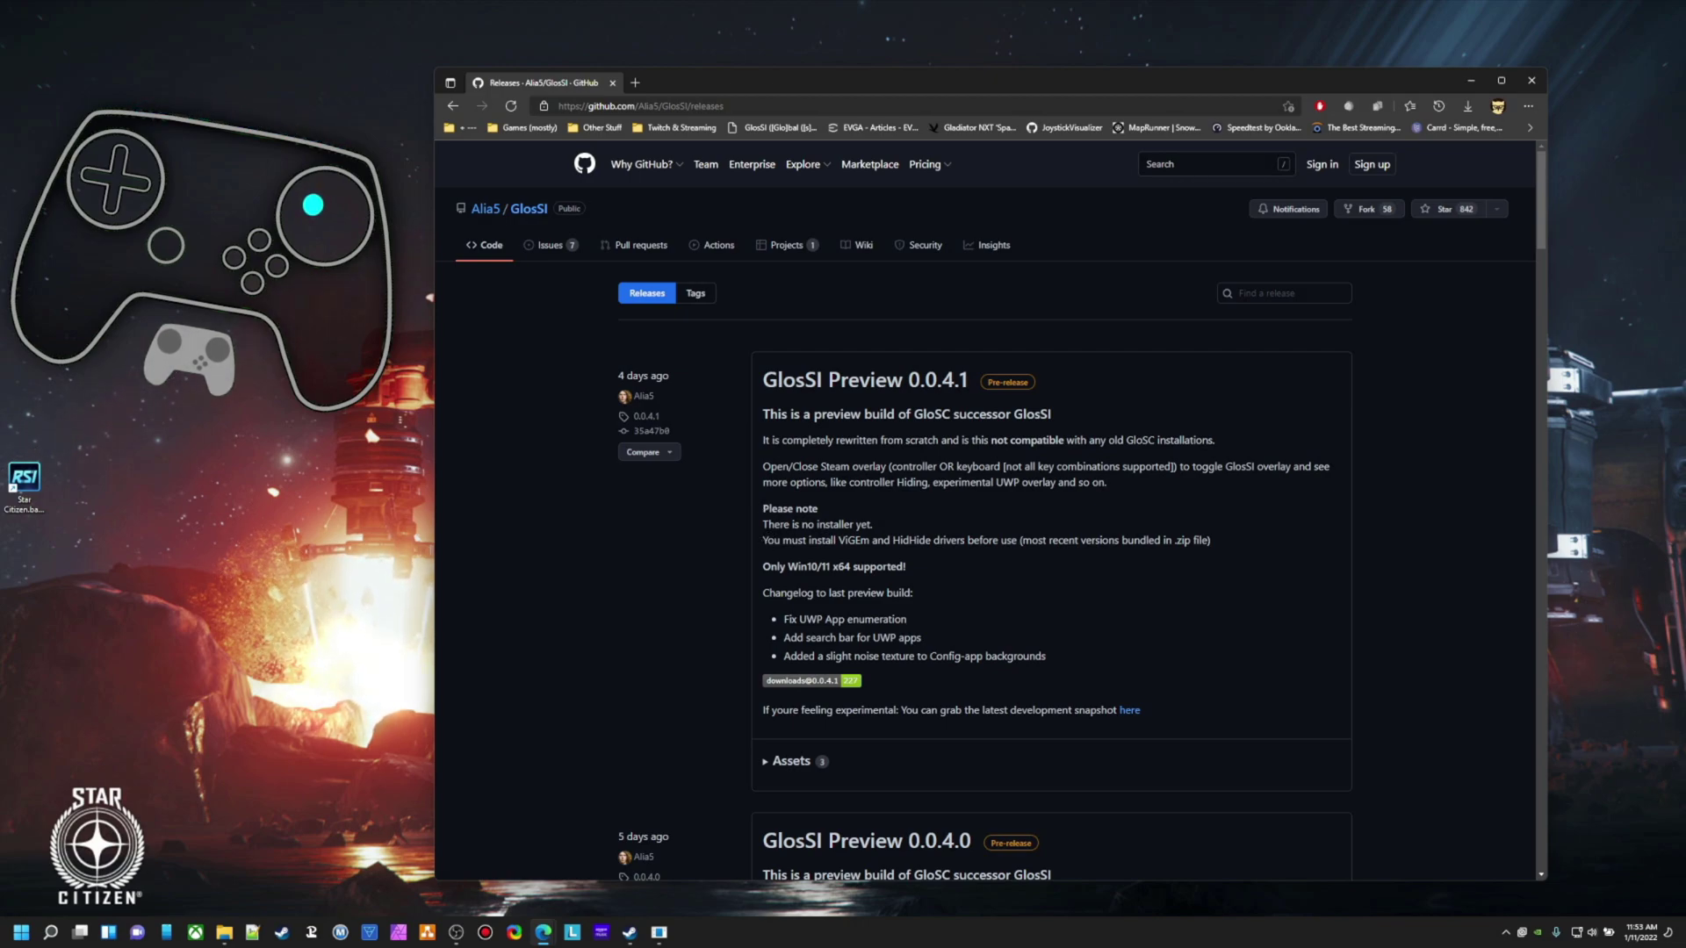
left_click_drag(832, 540, 1192, 541)
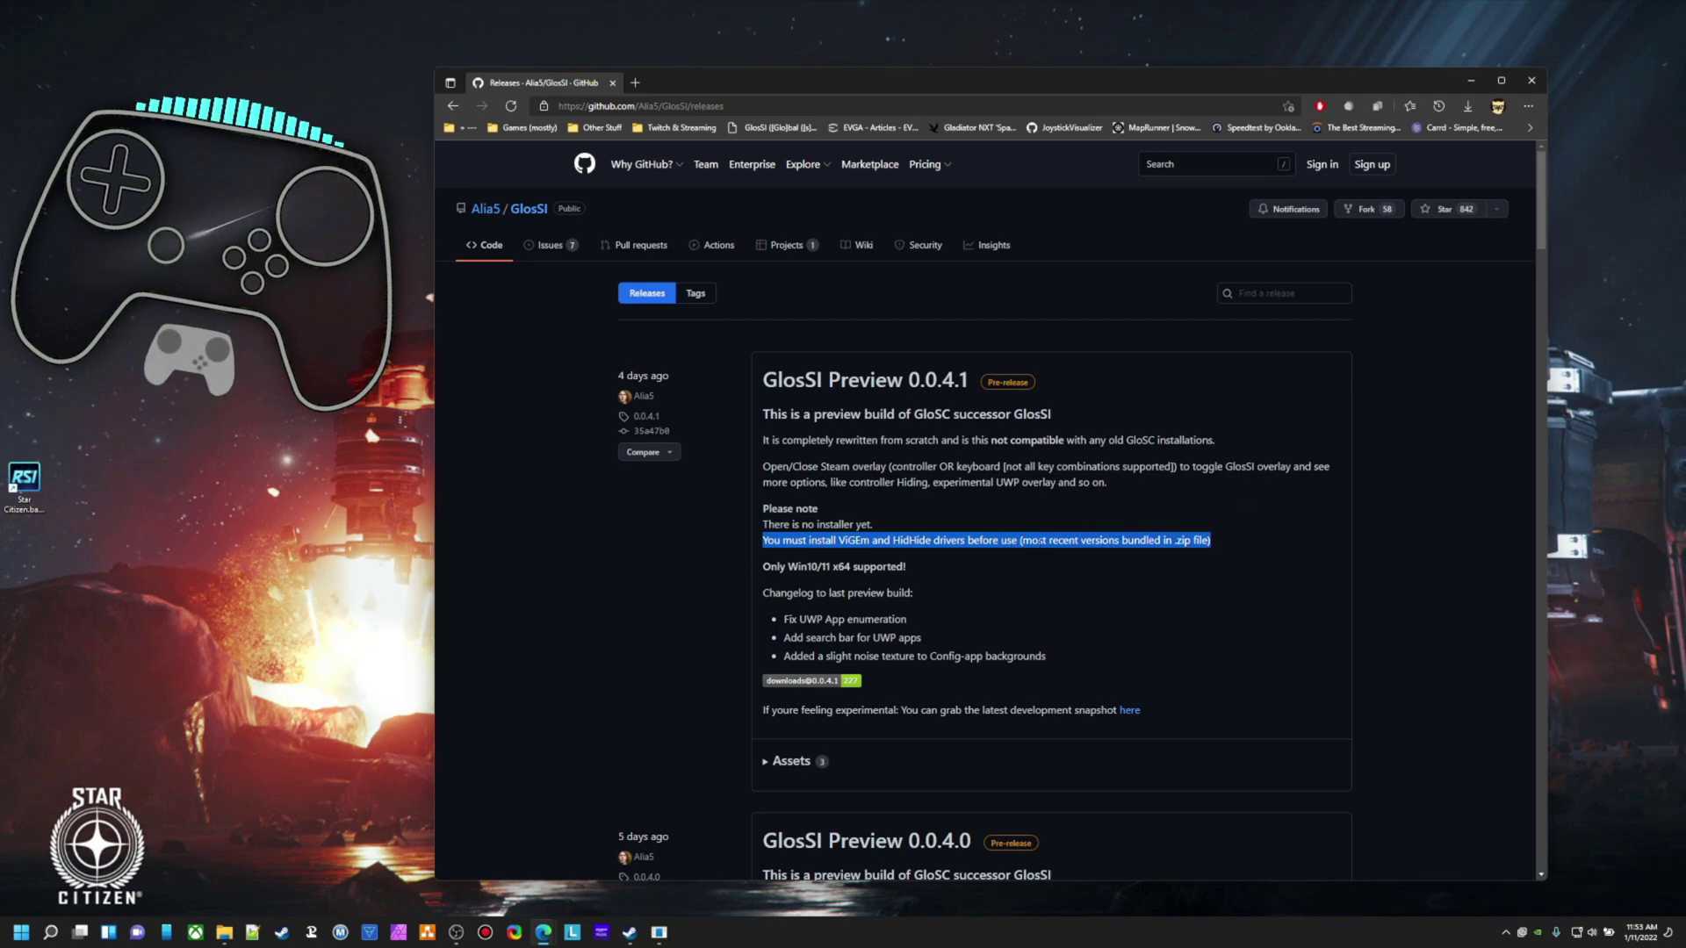
key("alt+Tab")
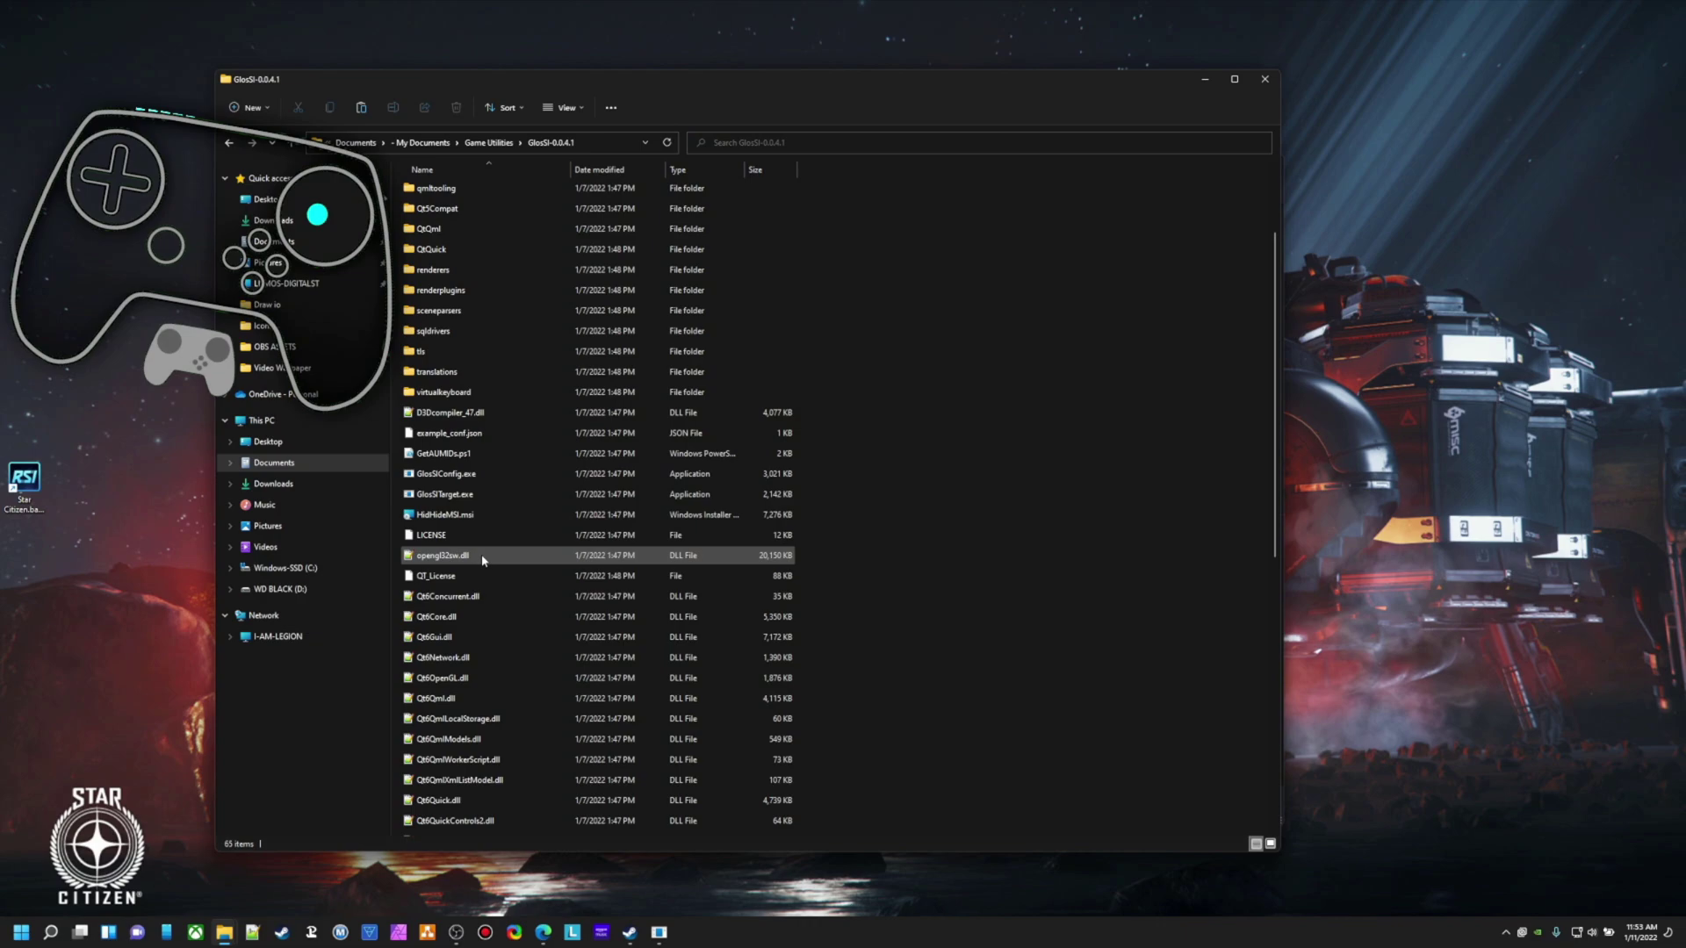
scroll(434, 832, "down", 9)
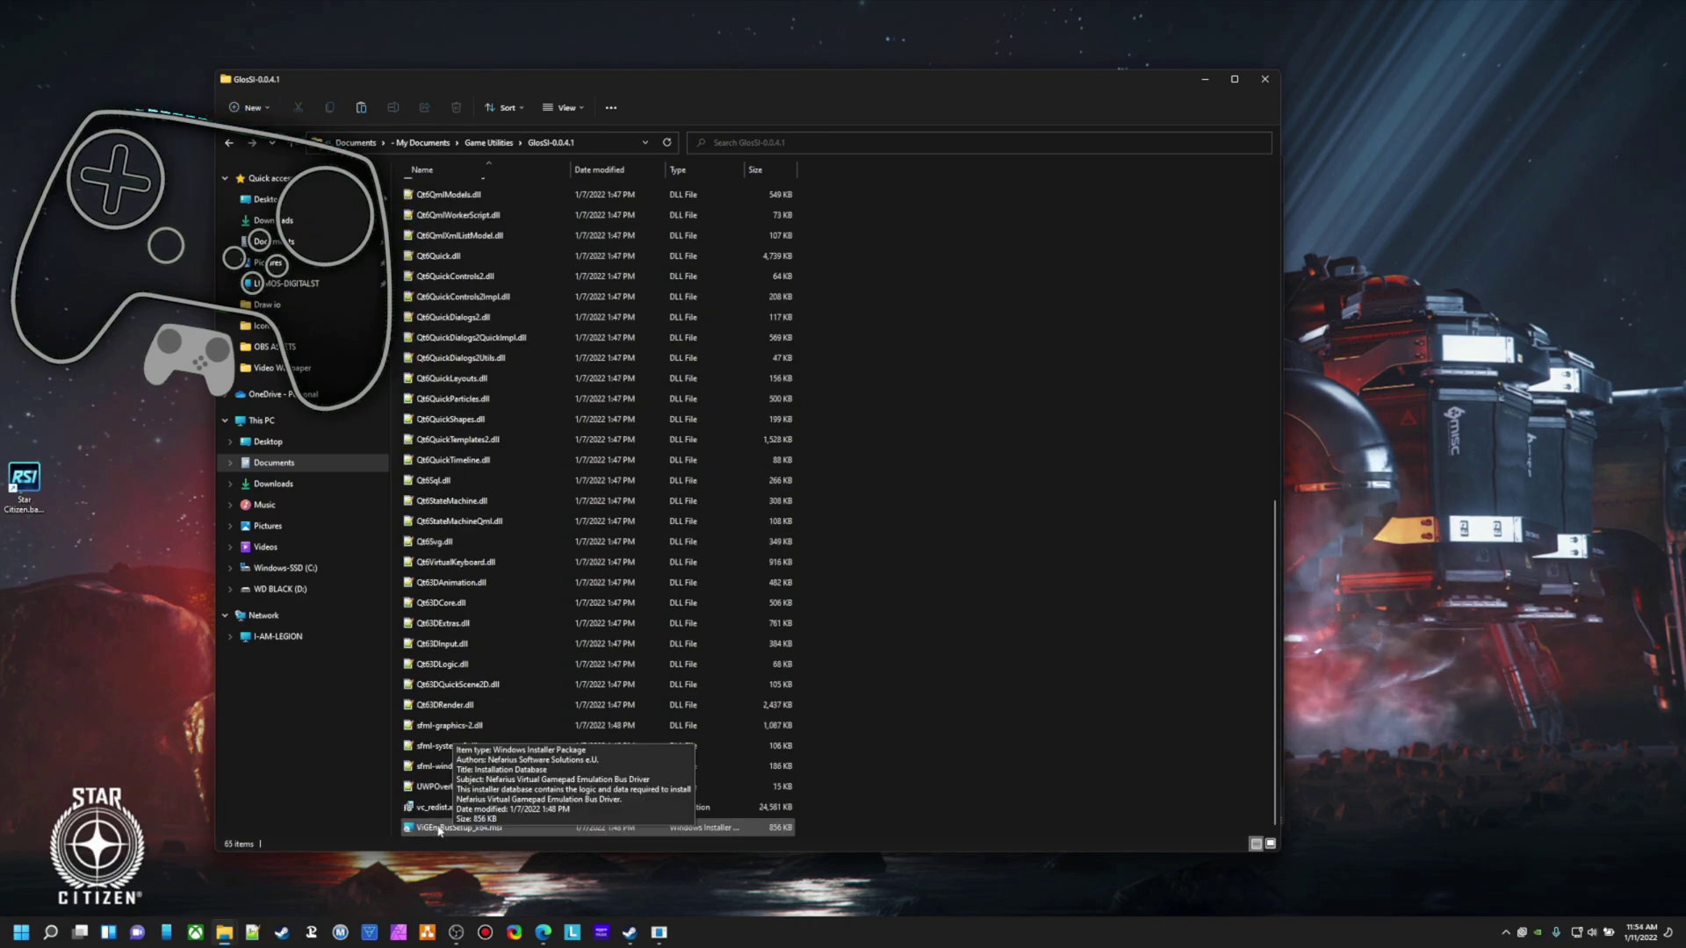
scroll(549, 527, "up", 8)
left_click(536, 459)
scroll(527, 483, "up", 1)
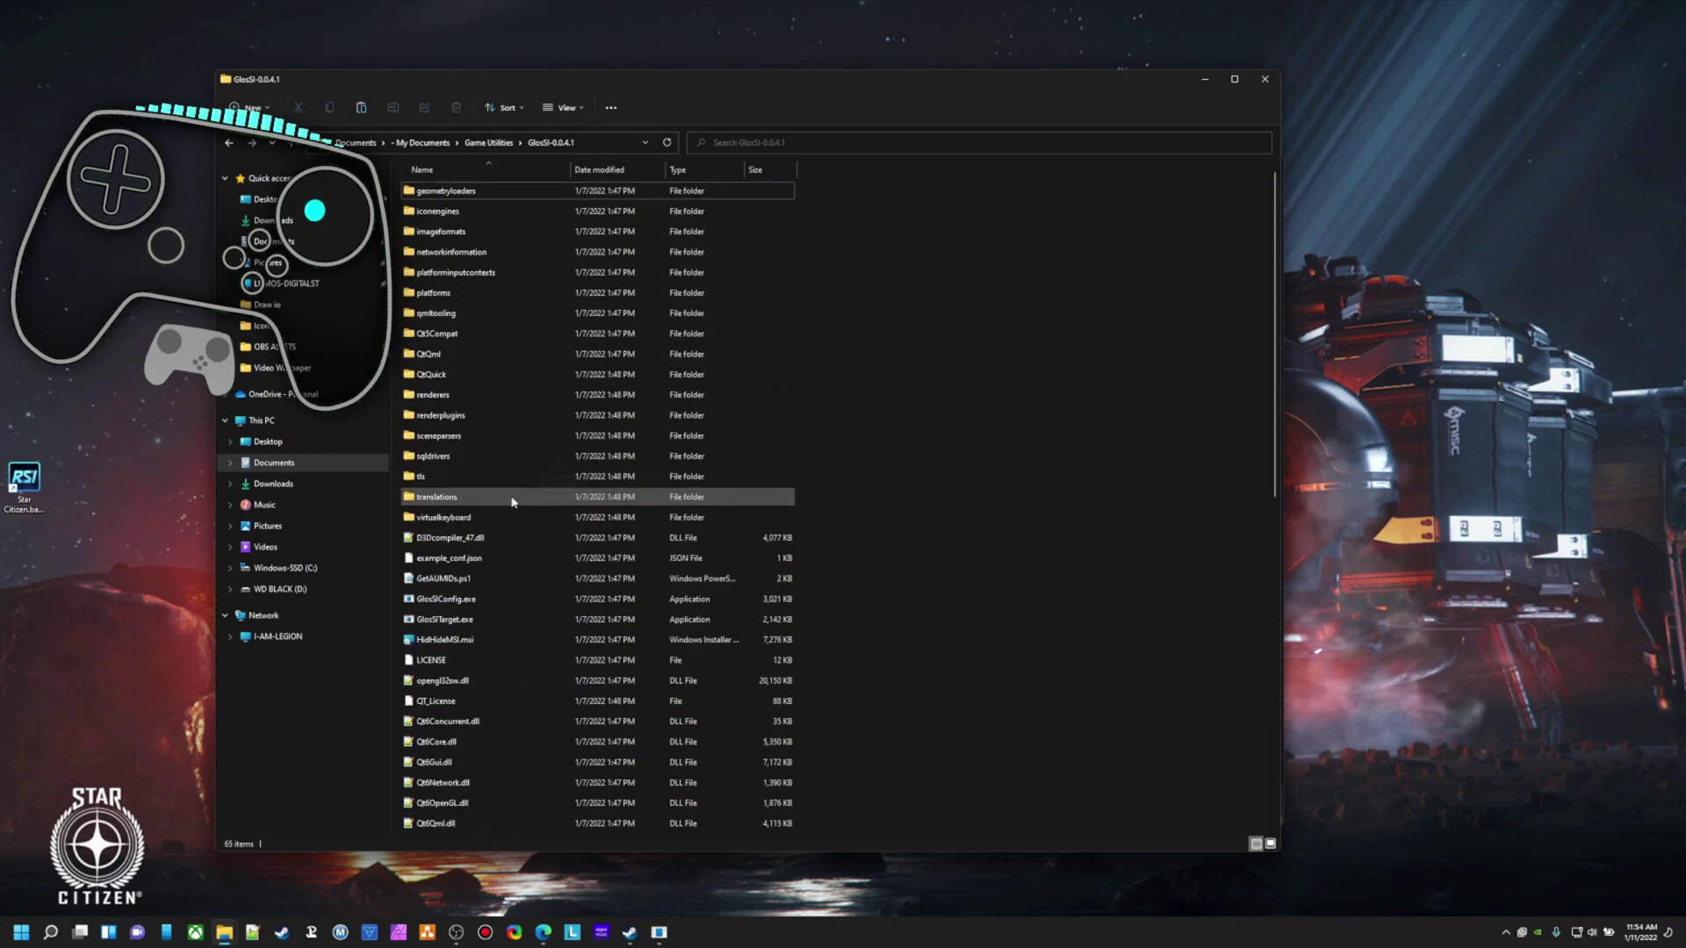
key("alt+Tab")
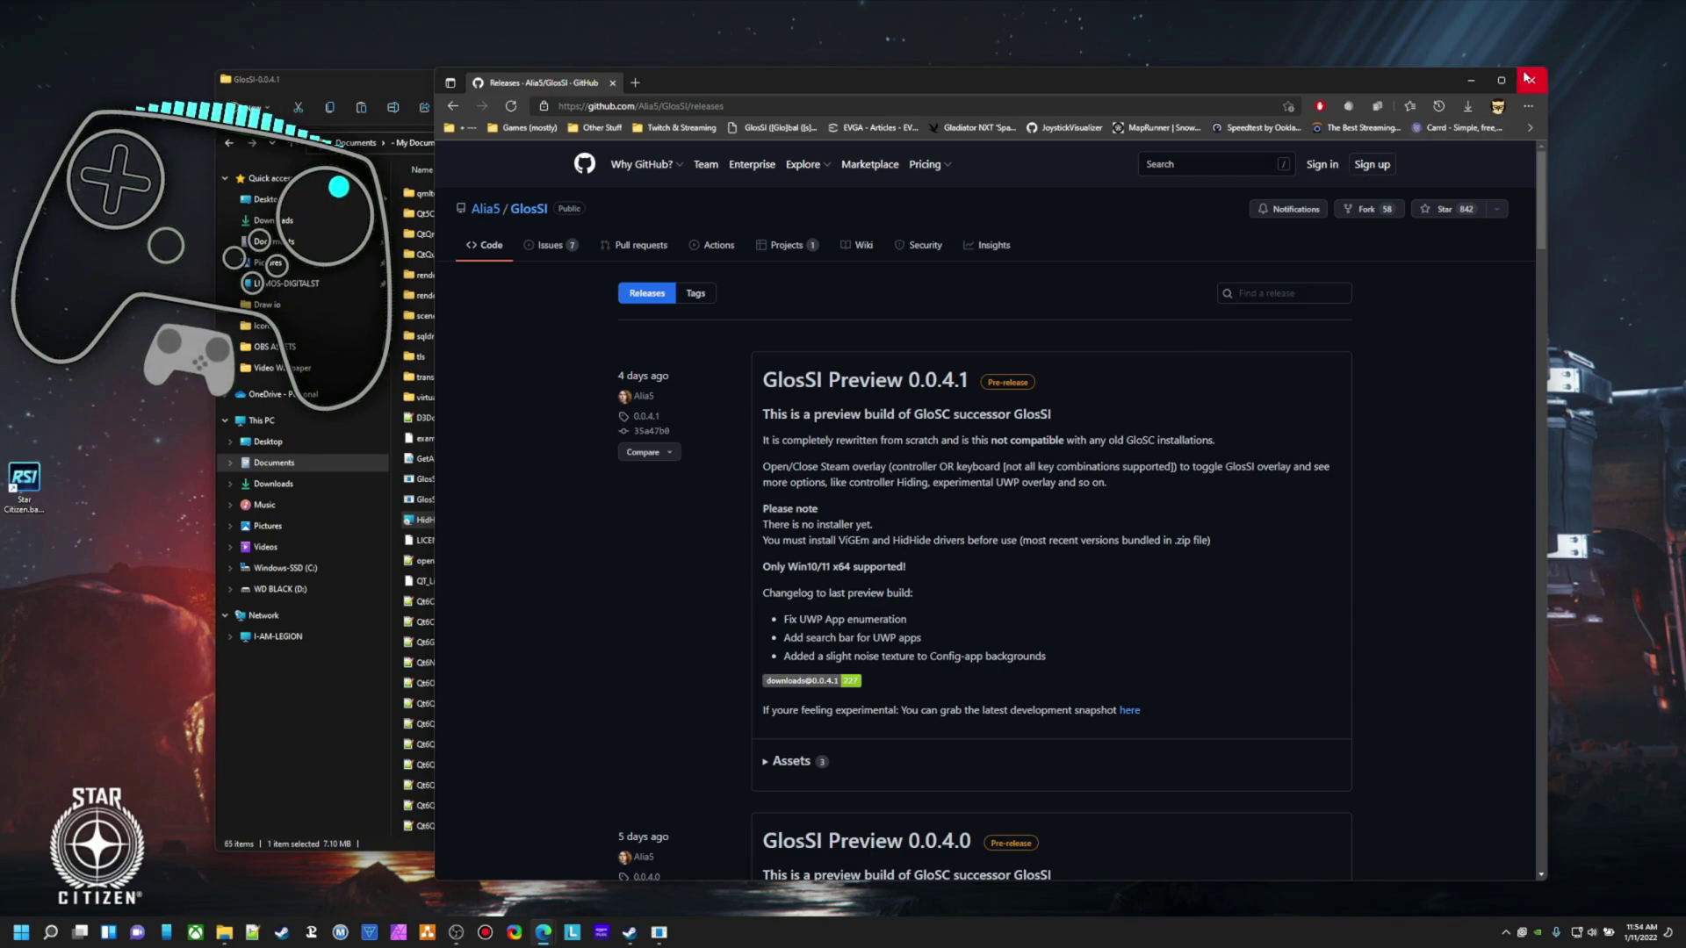
left_click(1472, 80)
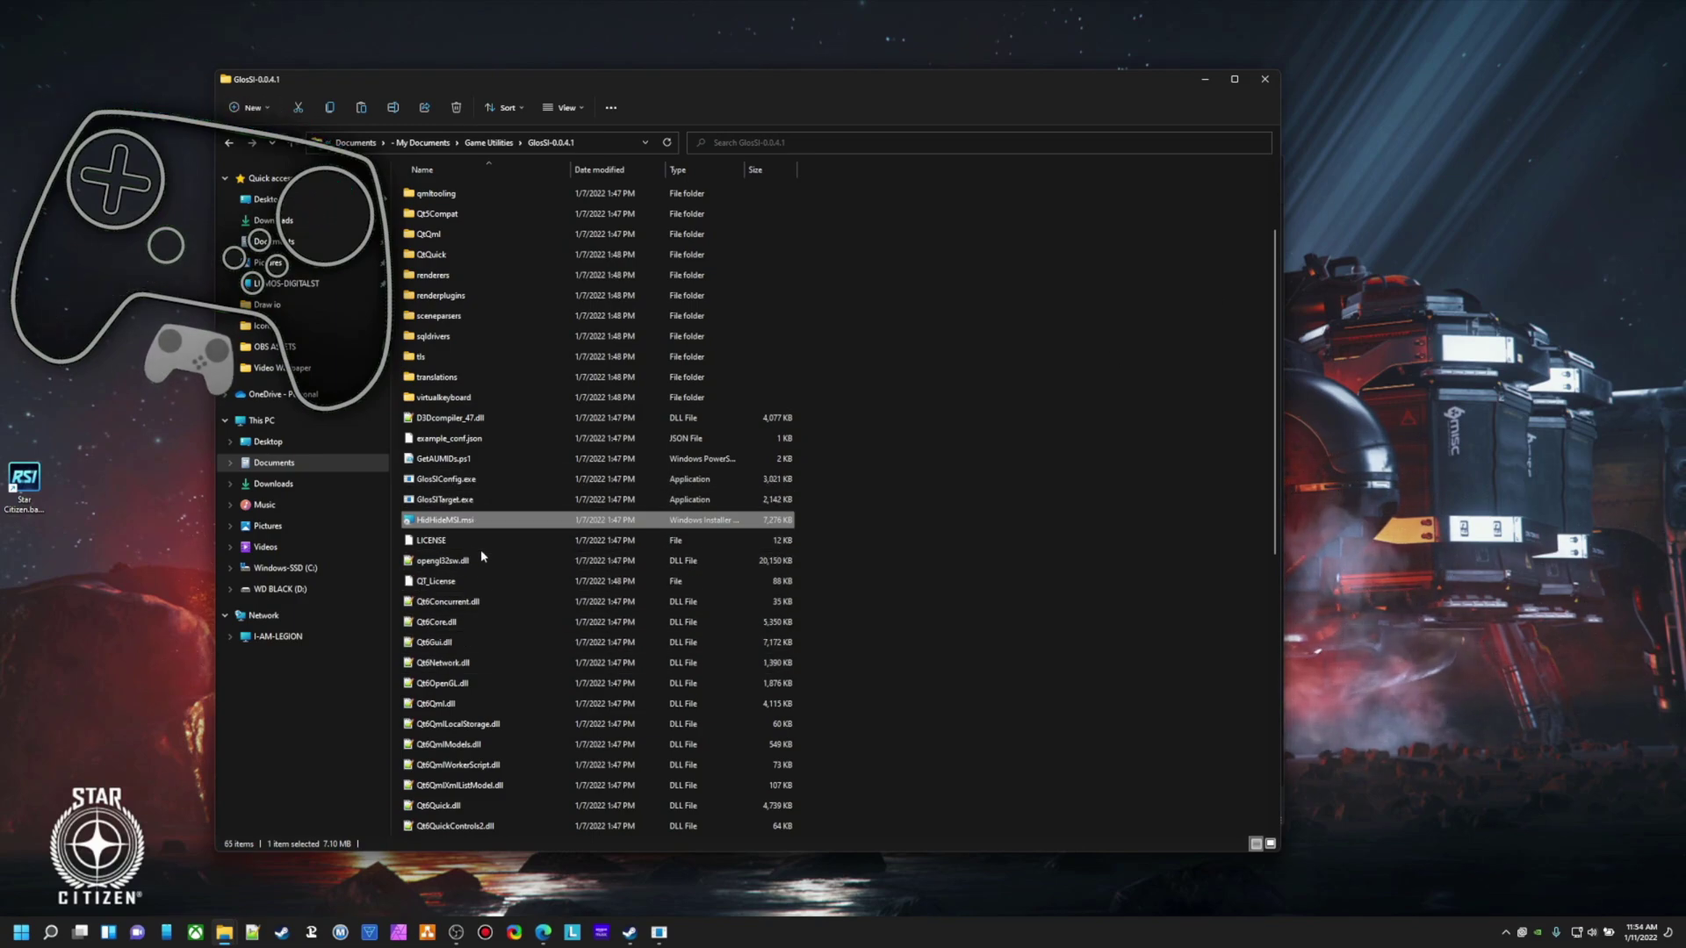
scroll(526, 546, "down", 3)
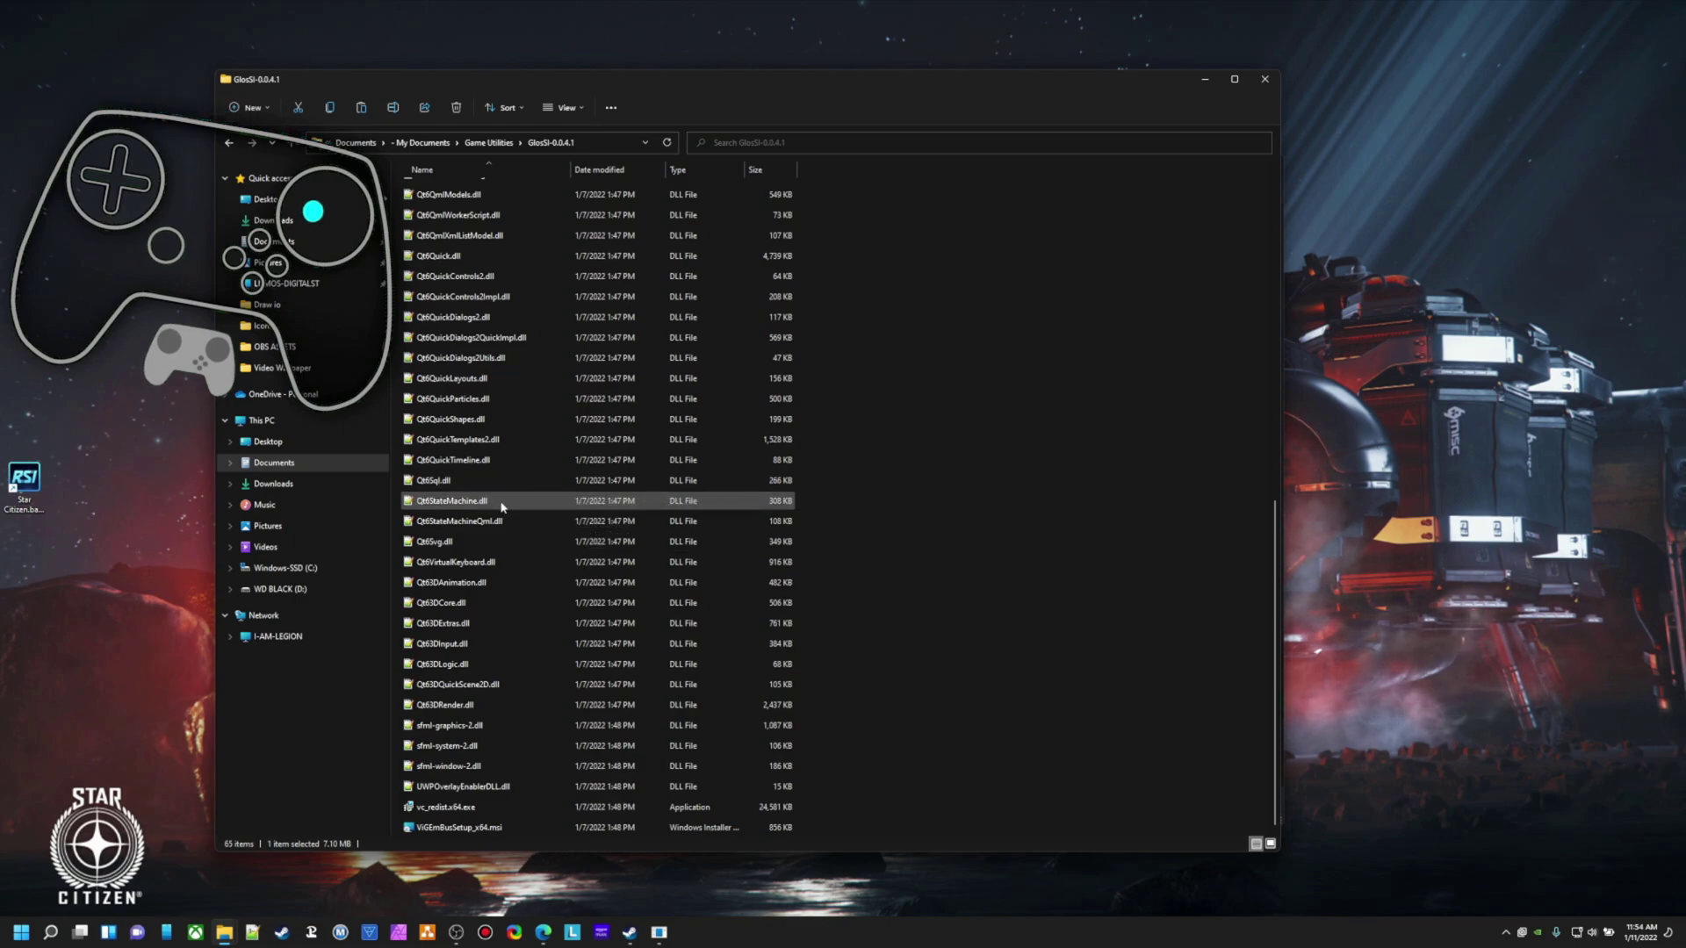
scroll(505, 518, "down", 1)
scroll(505, 518, "up", 3)
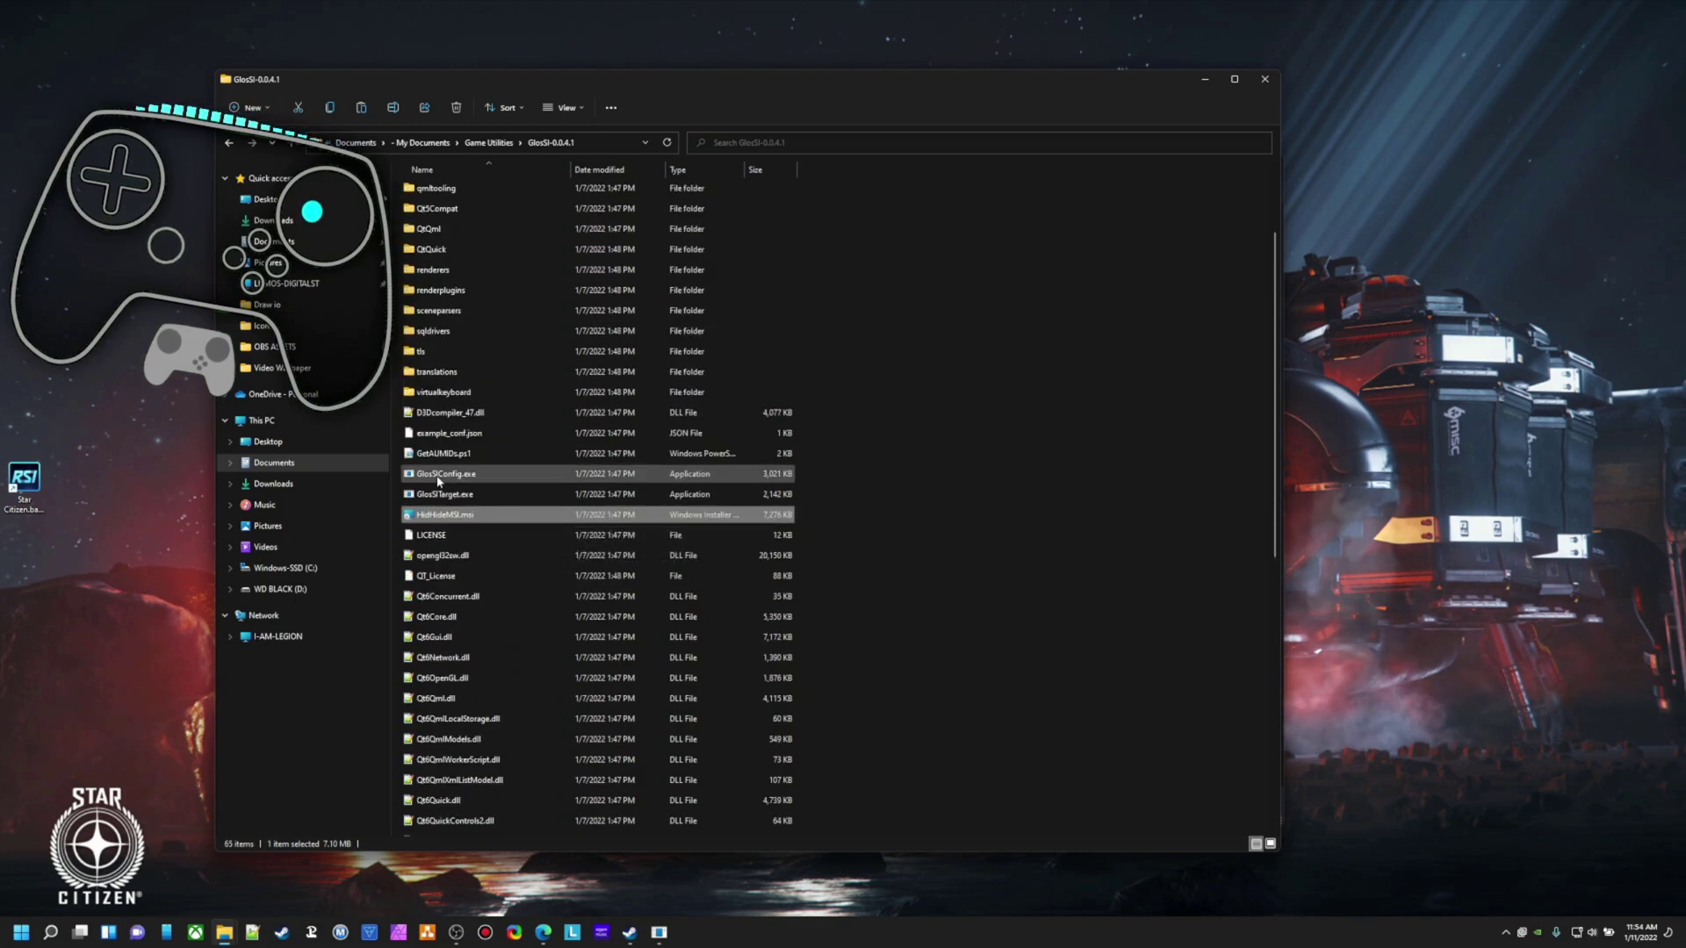
left_click(439, 477)
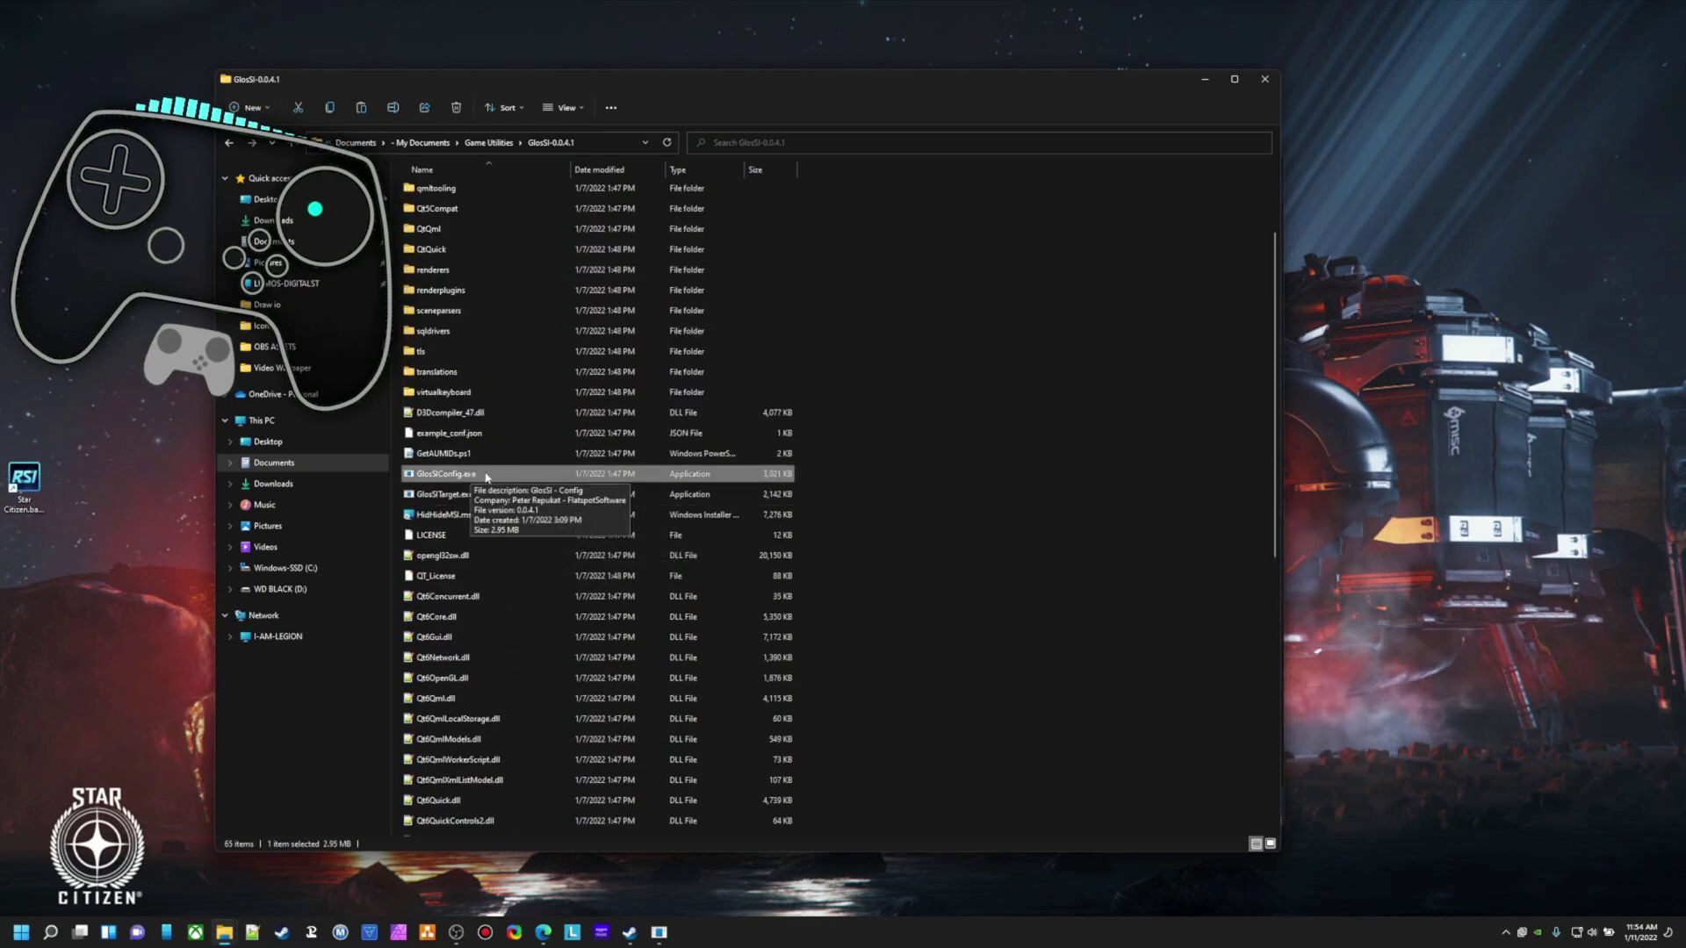
Launch GlosSIConfig.exe and edit the Star Citizen (GlosSI Desktop) target.
double_click(485, 477)
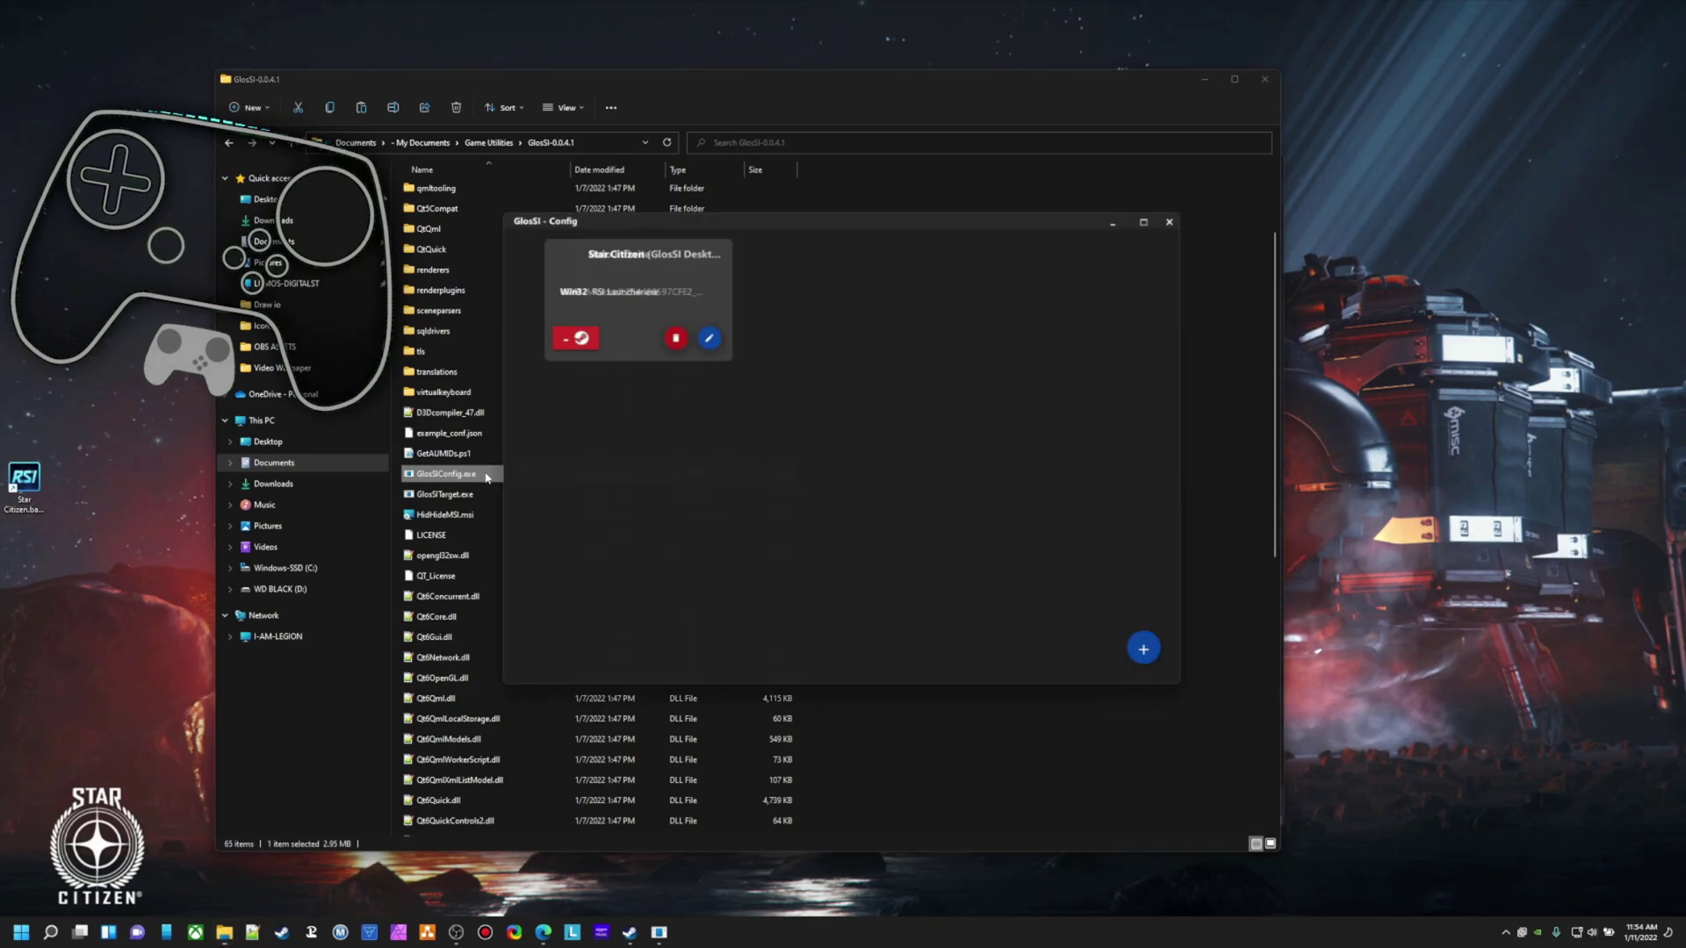
left_click_drag(911, 218, 899, 232)
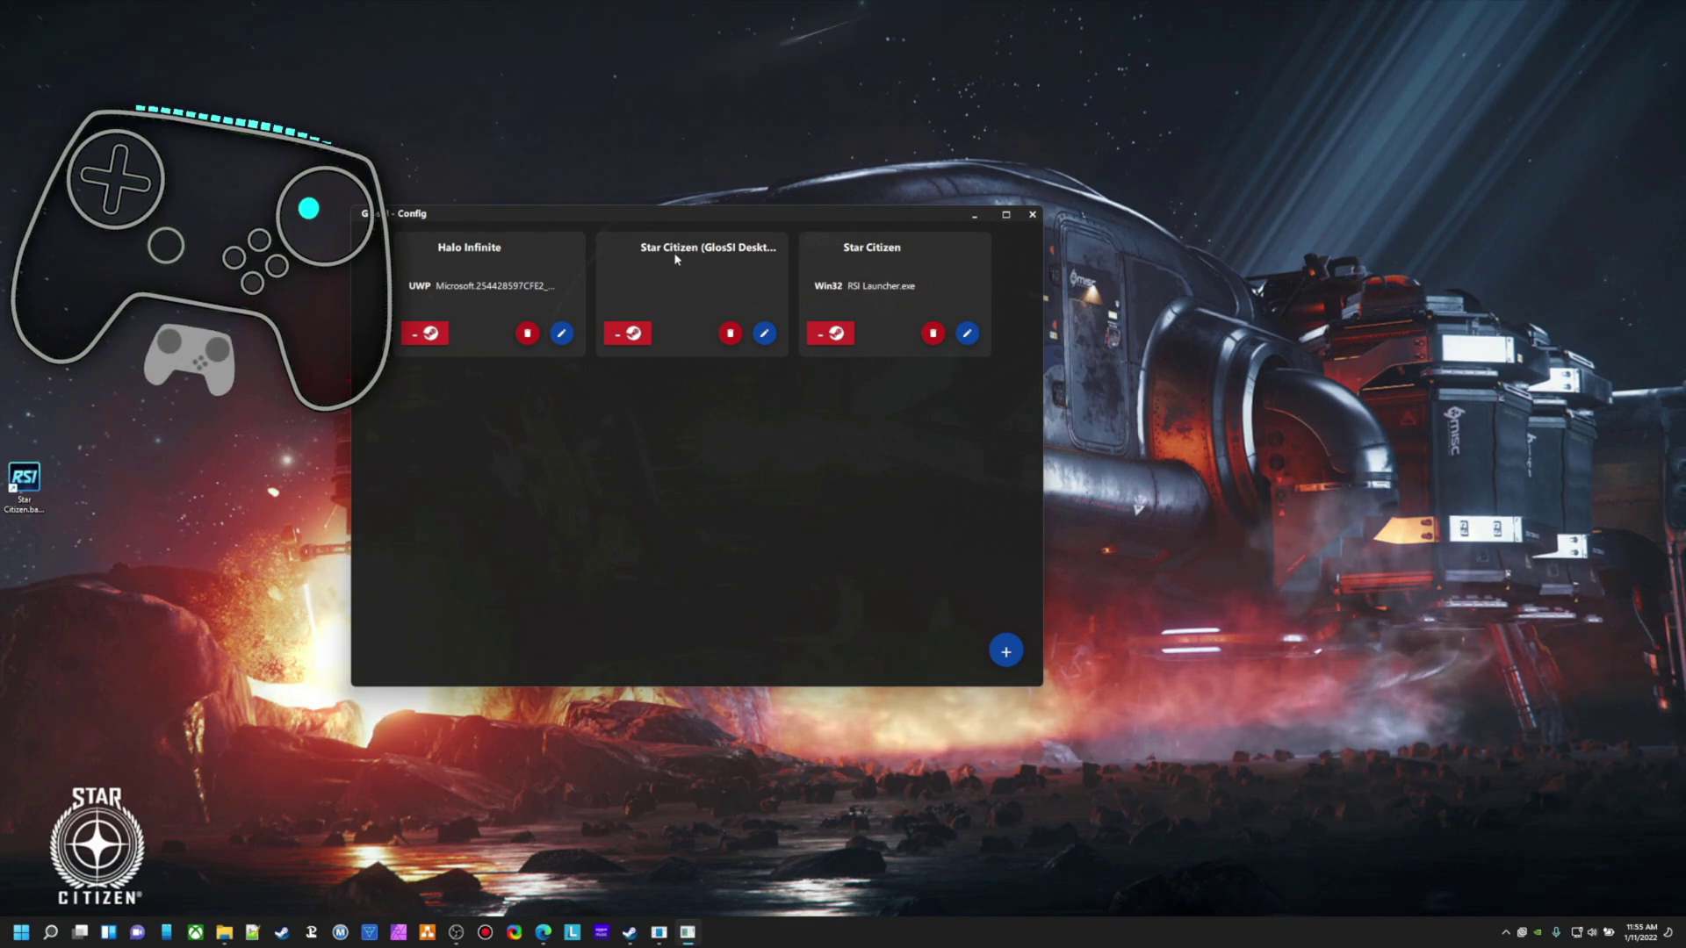
left_click(764, 333)
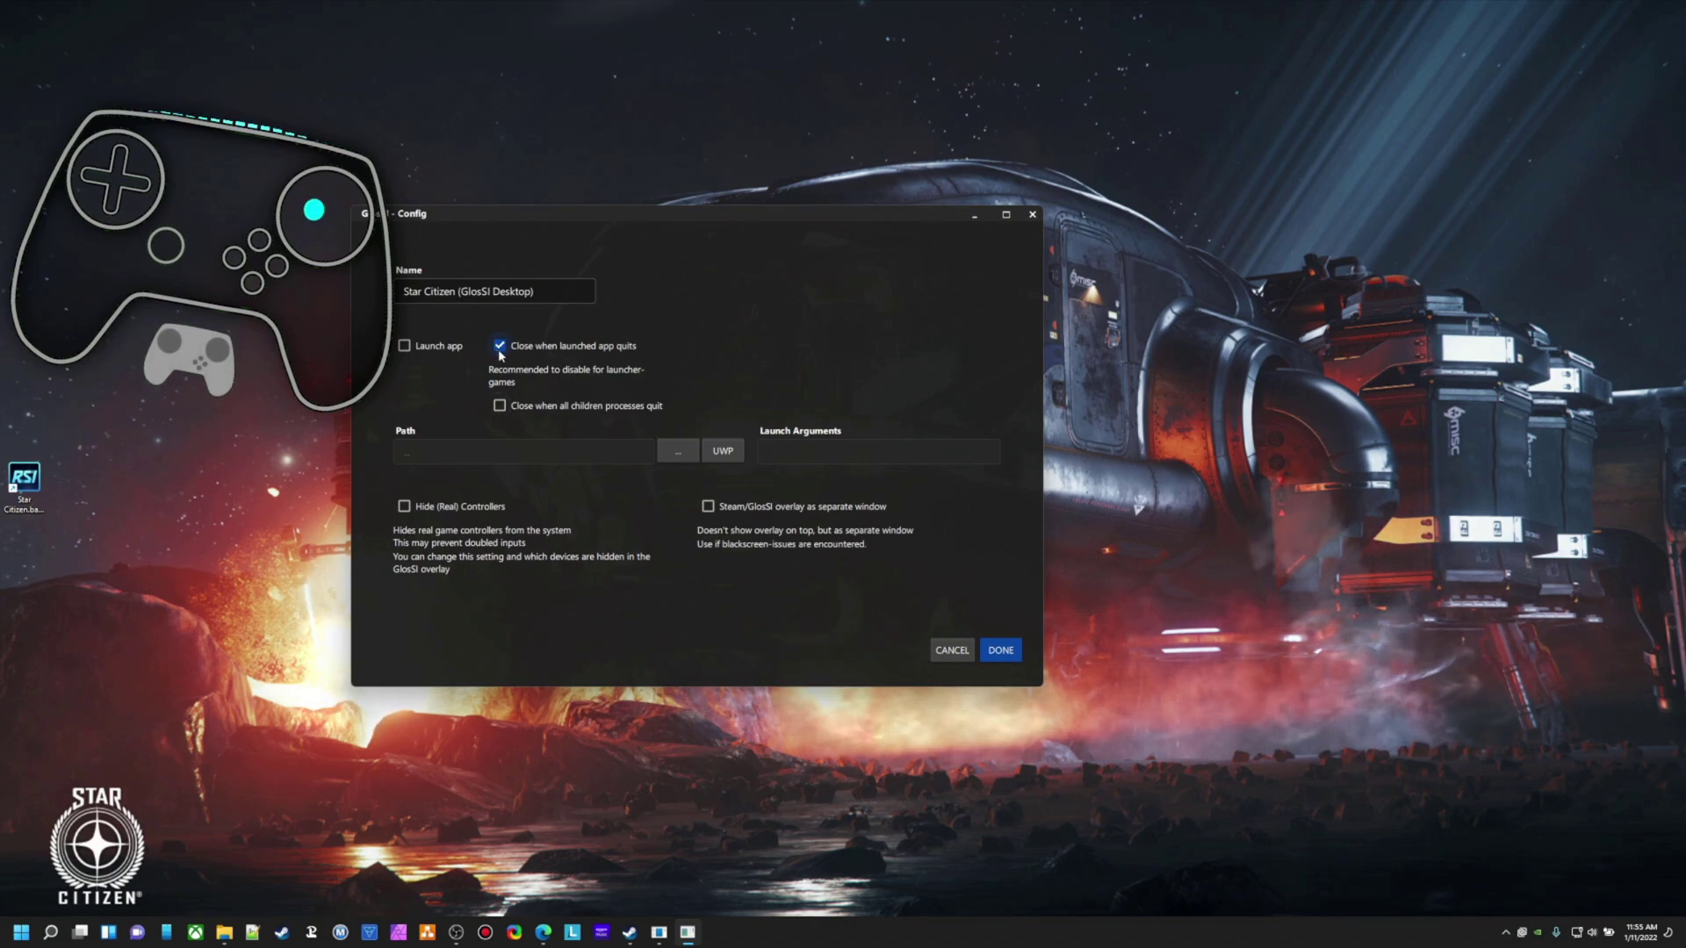
Move the Star Citizen (GlosSI Desktop) settings window aside and confirm them with DONE.
left_click_drag(671, 218, 766, 239)
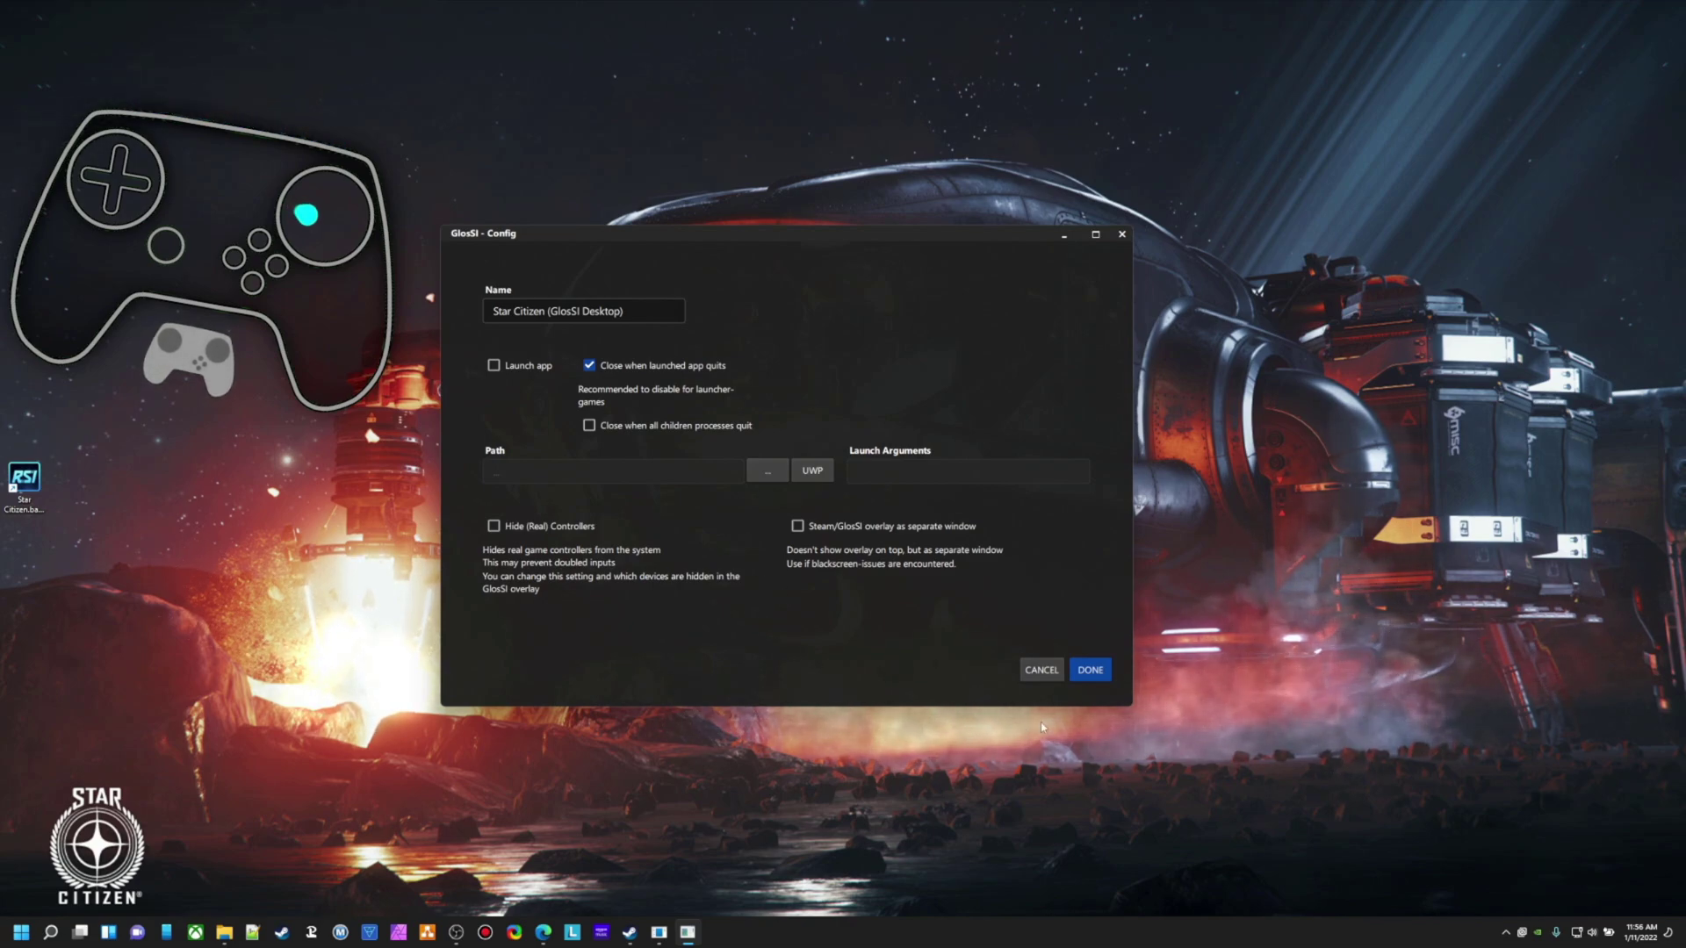
left_click(1094, 673)
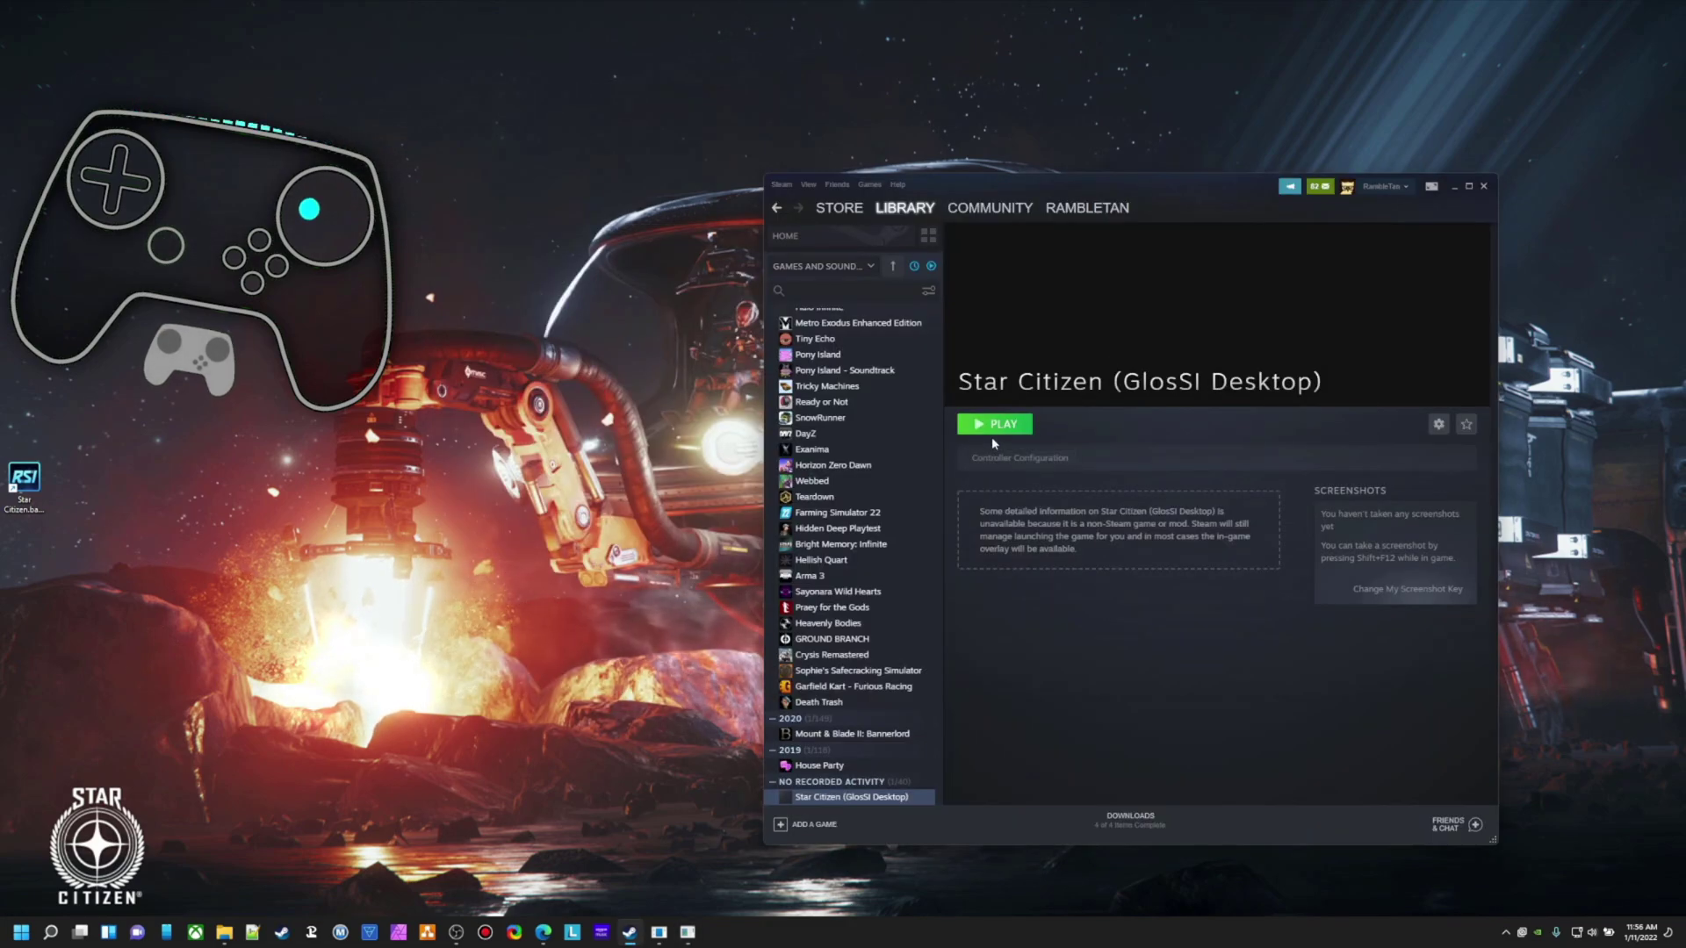
Play Star Citizen (GlosSI Desktop), then view and close Controller Configuration in the Steam overlay.
left_click(993, 425)
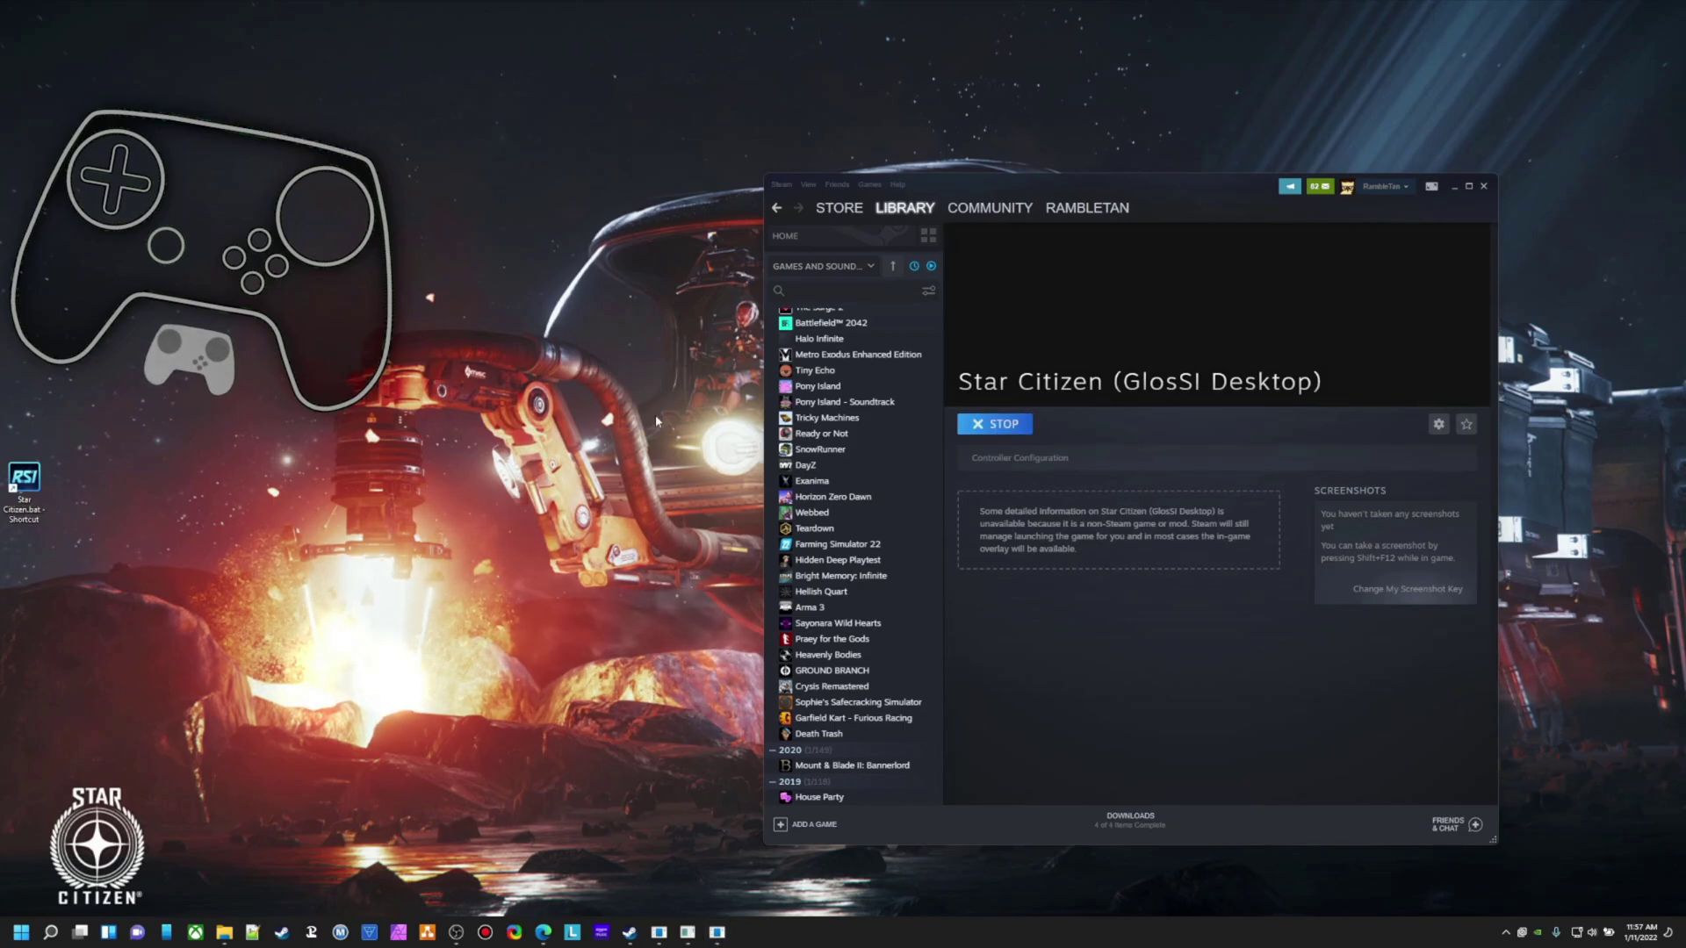
key("shift+Tab")
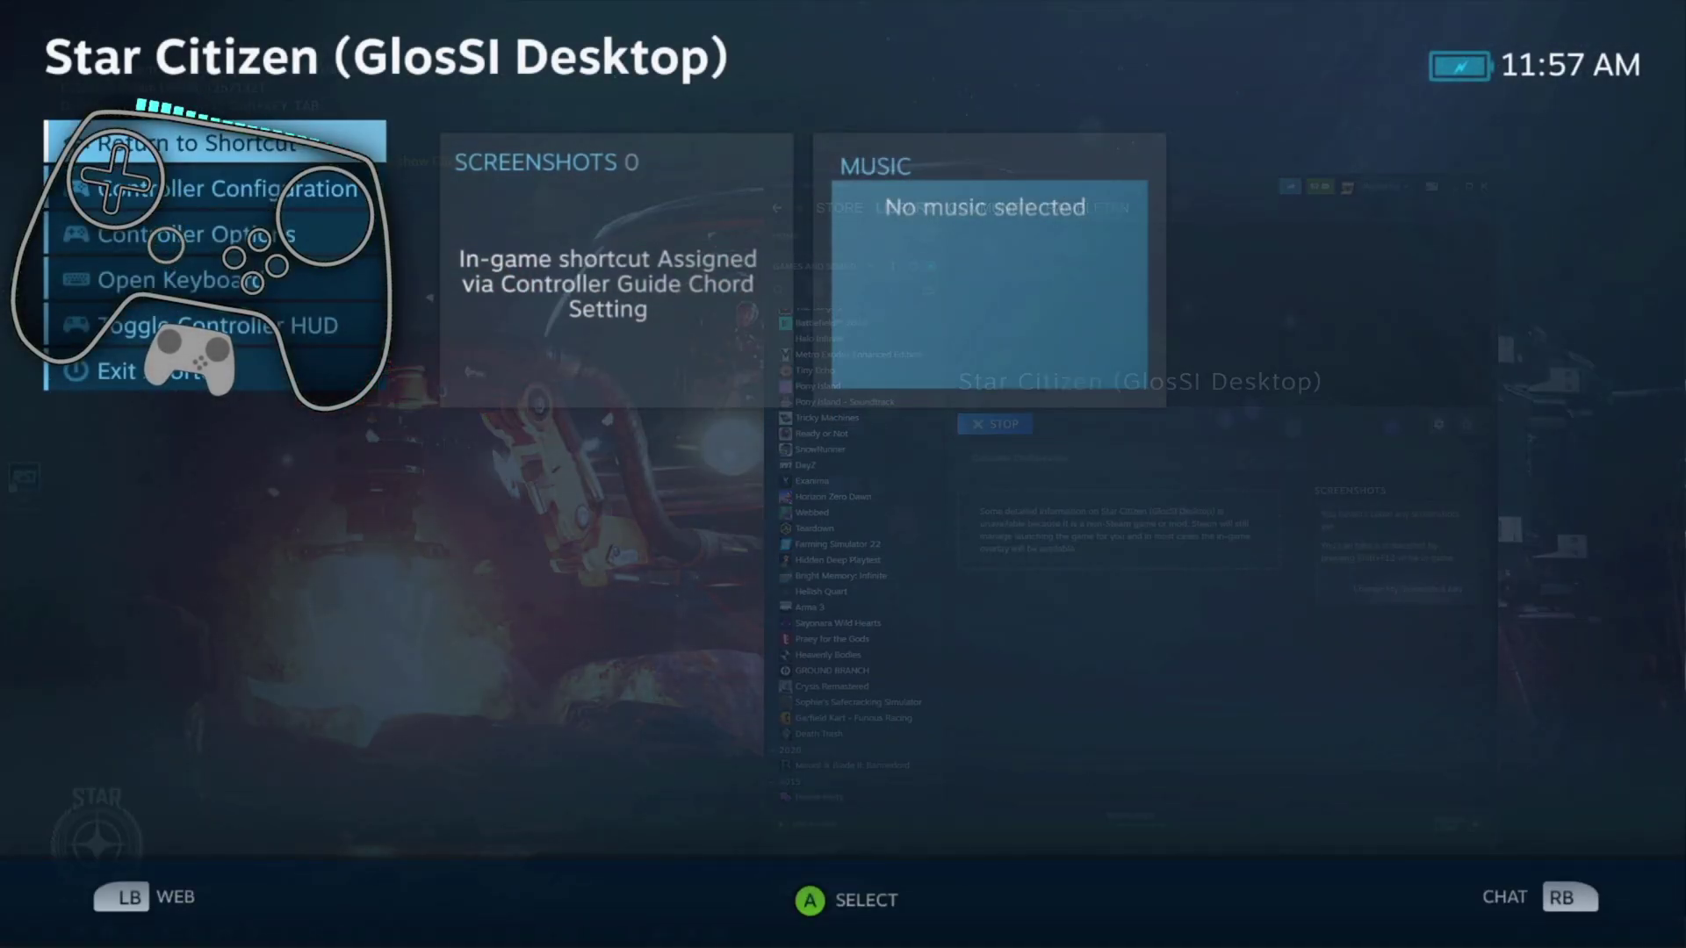
key("Down")
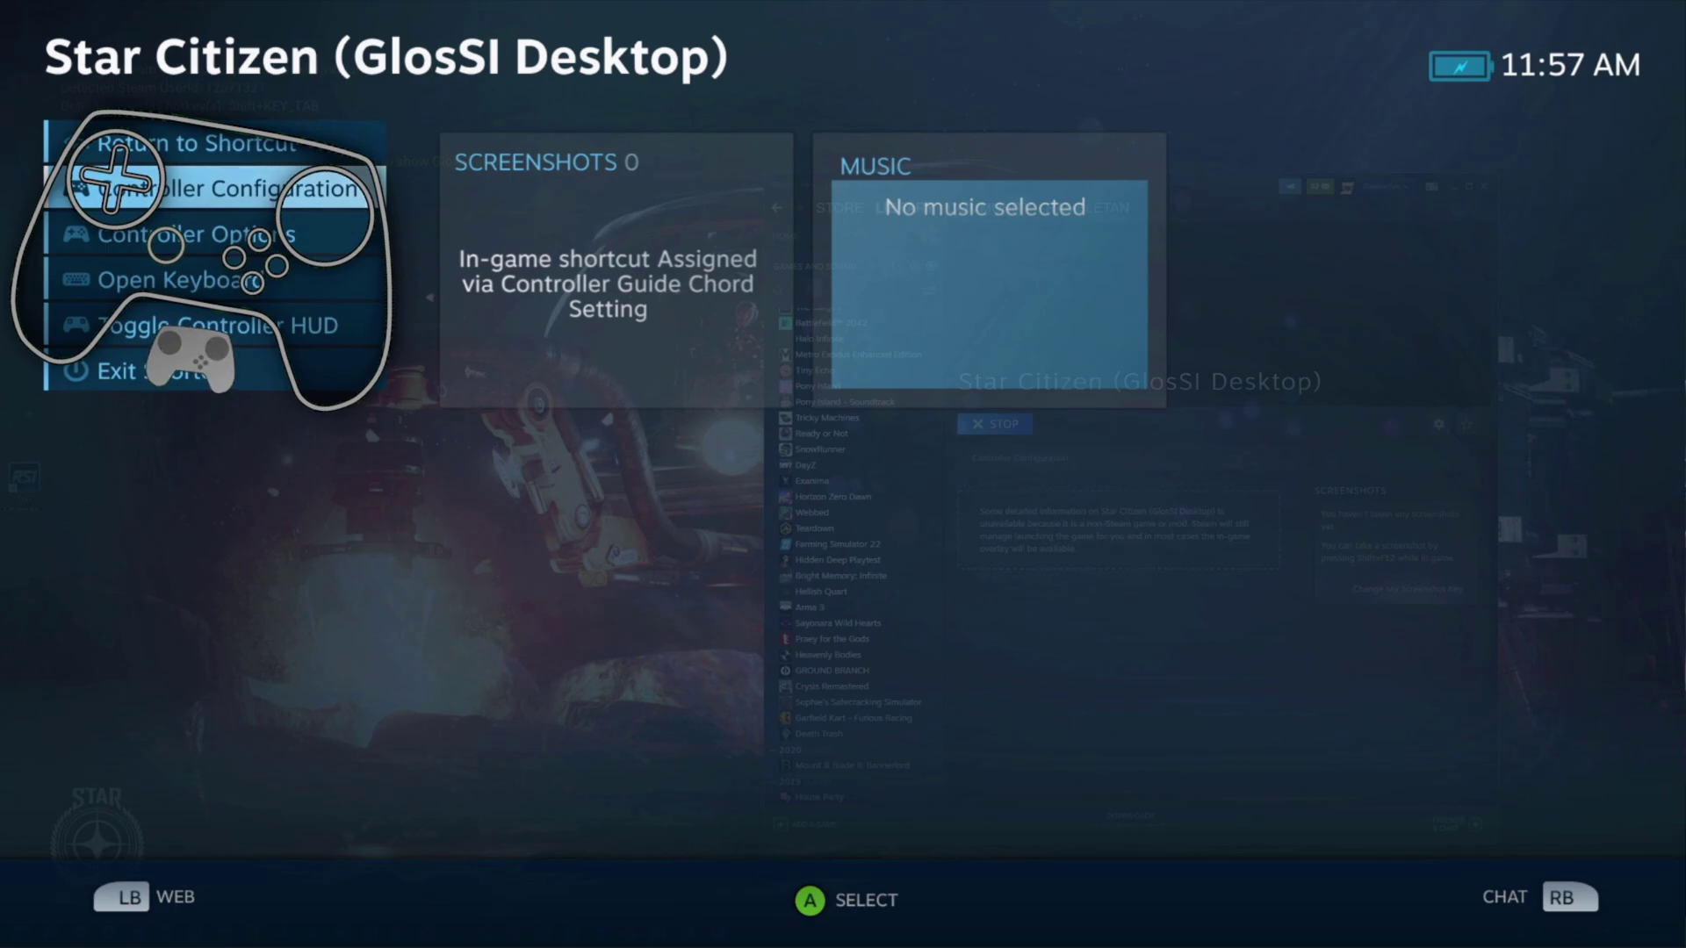
key("Return")
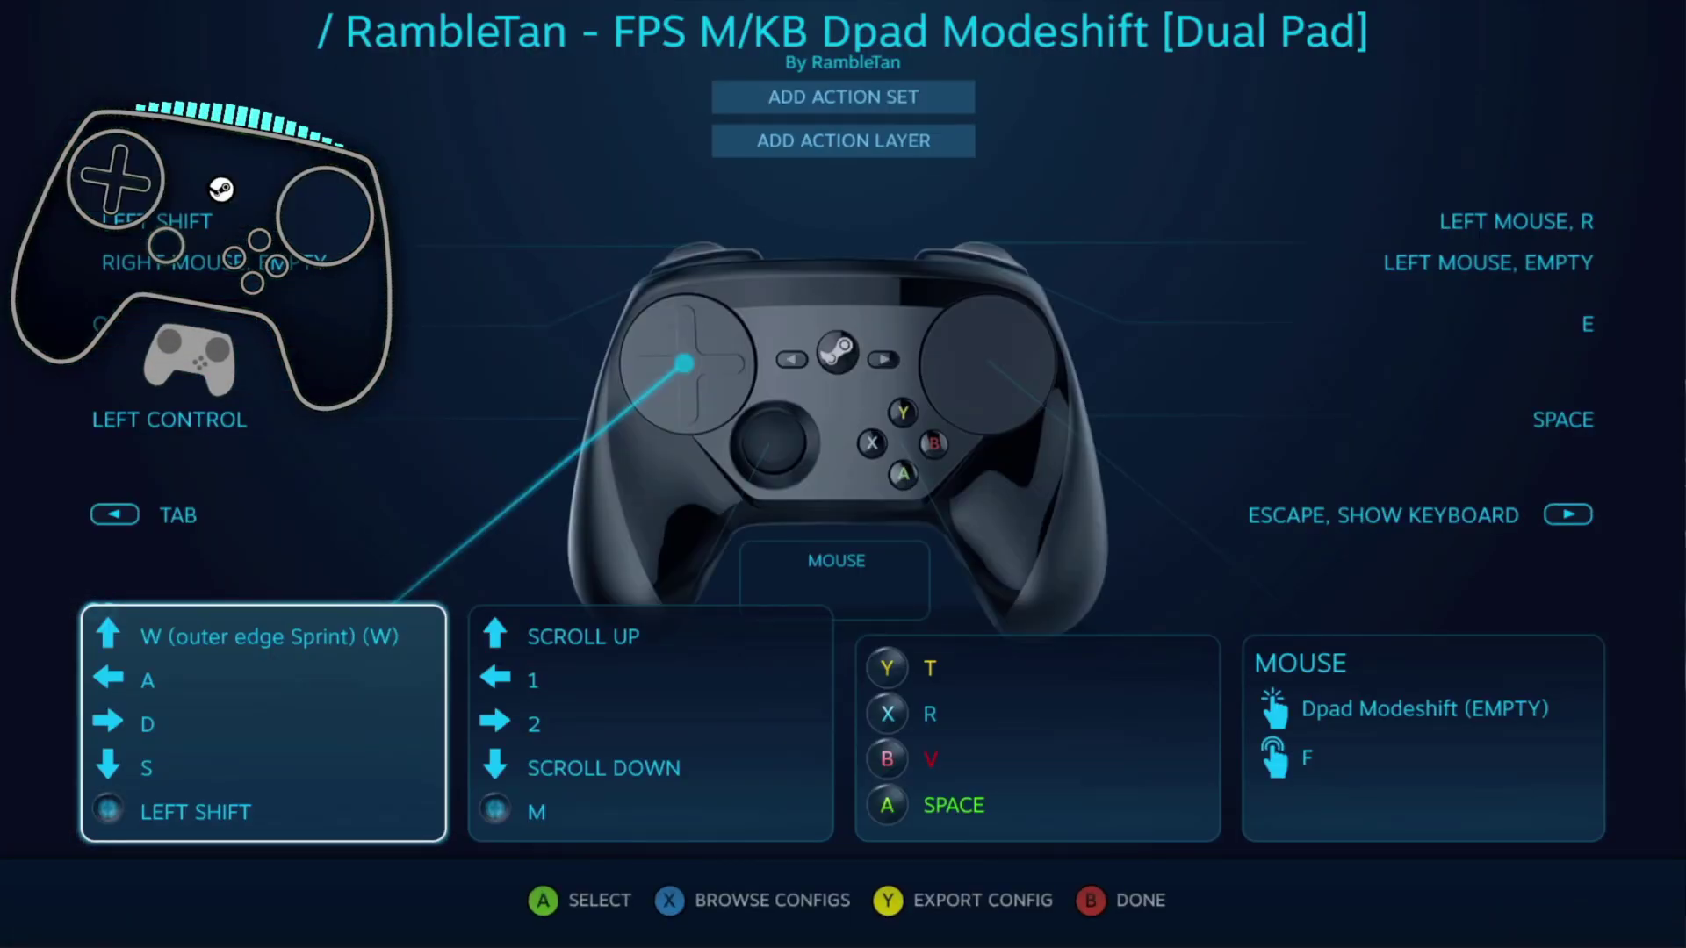
key("Escape")
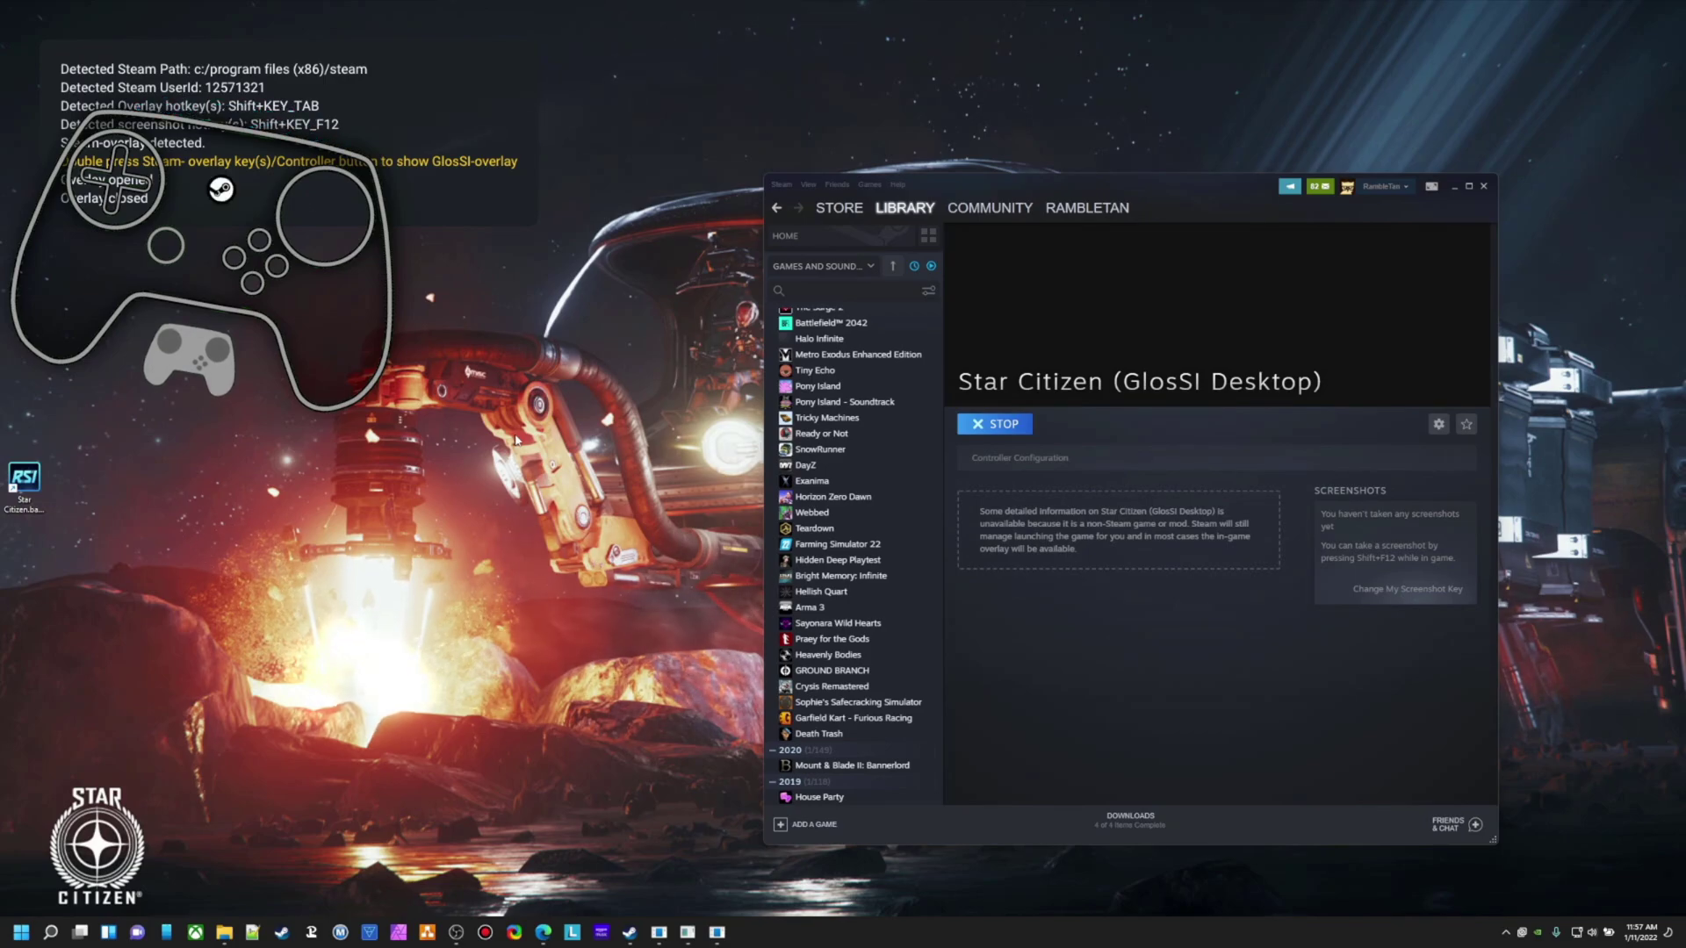
Open the GlosSI overlay, move the Controller Emulation panel, and return to the game.
key("shift+Tab")
key("shift+Tab")
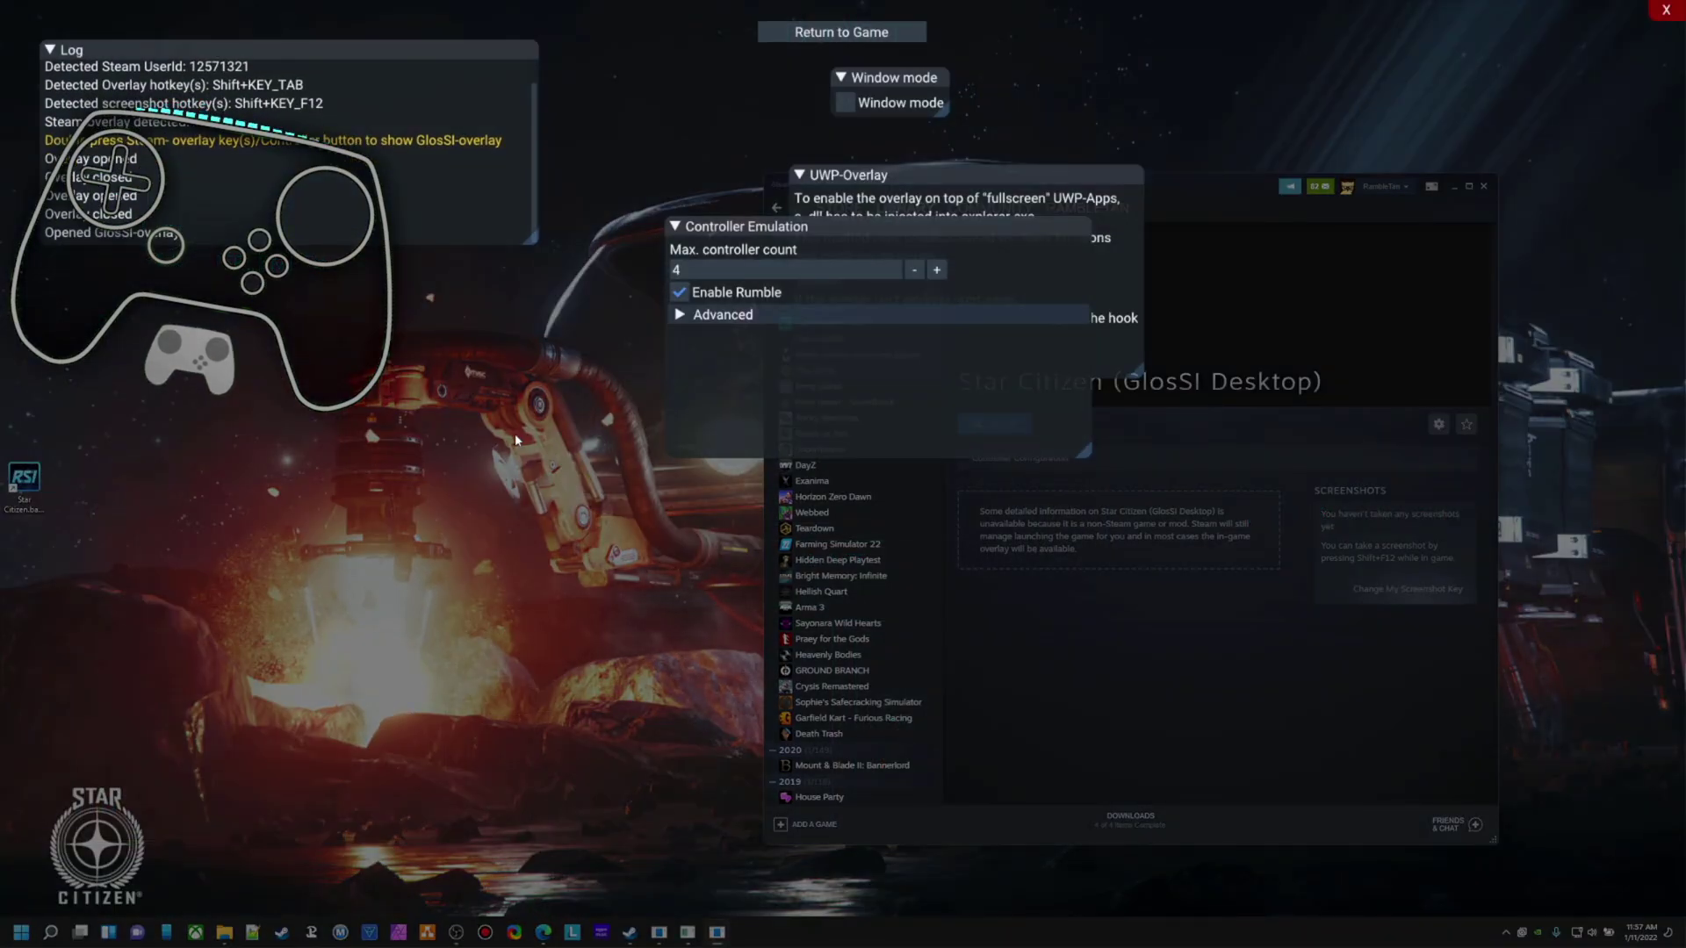
left_click_drag(800, 229, 482, 311)
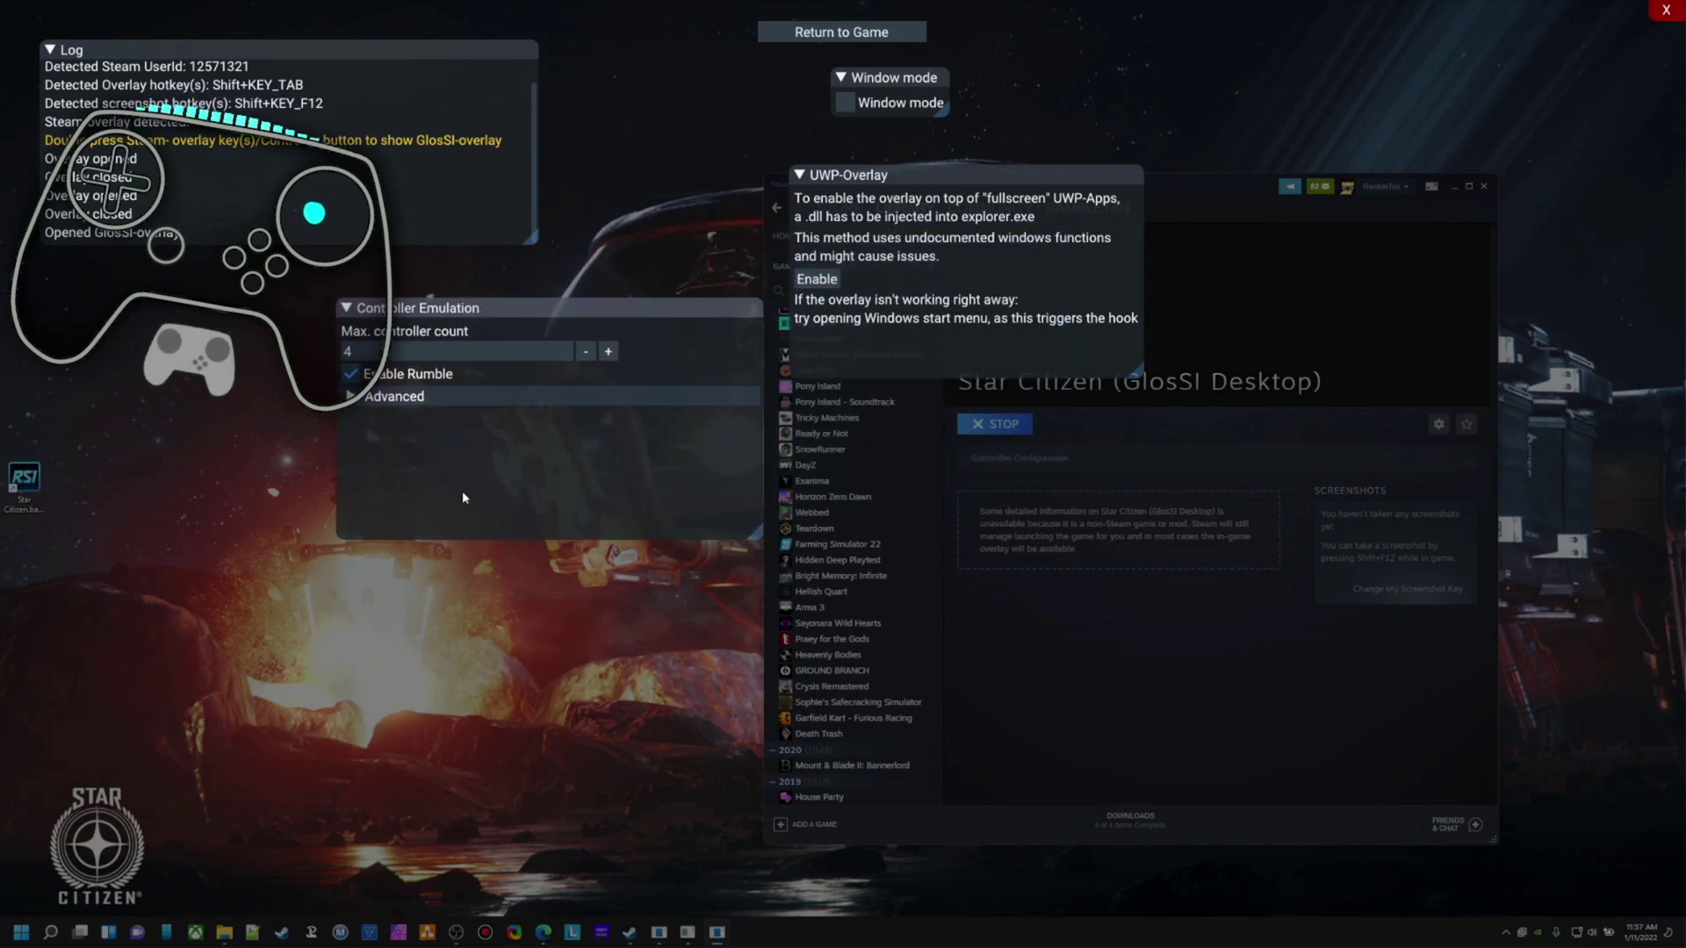
left_click(835, 33)
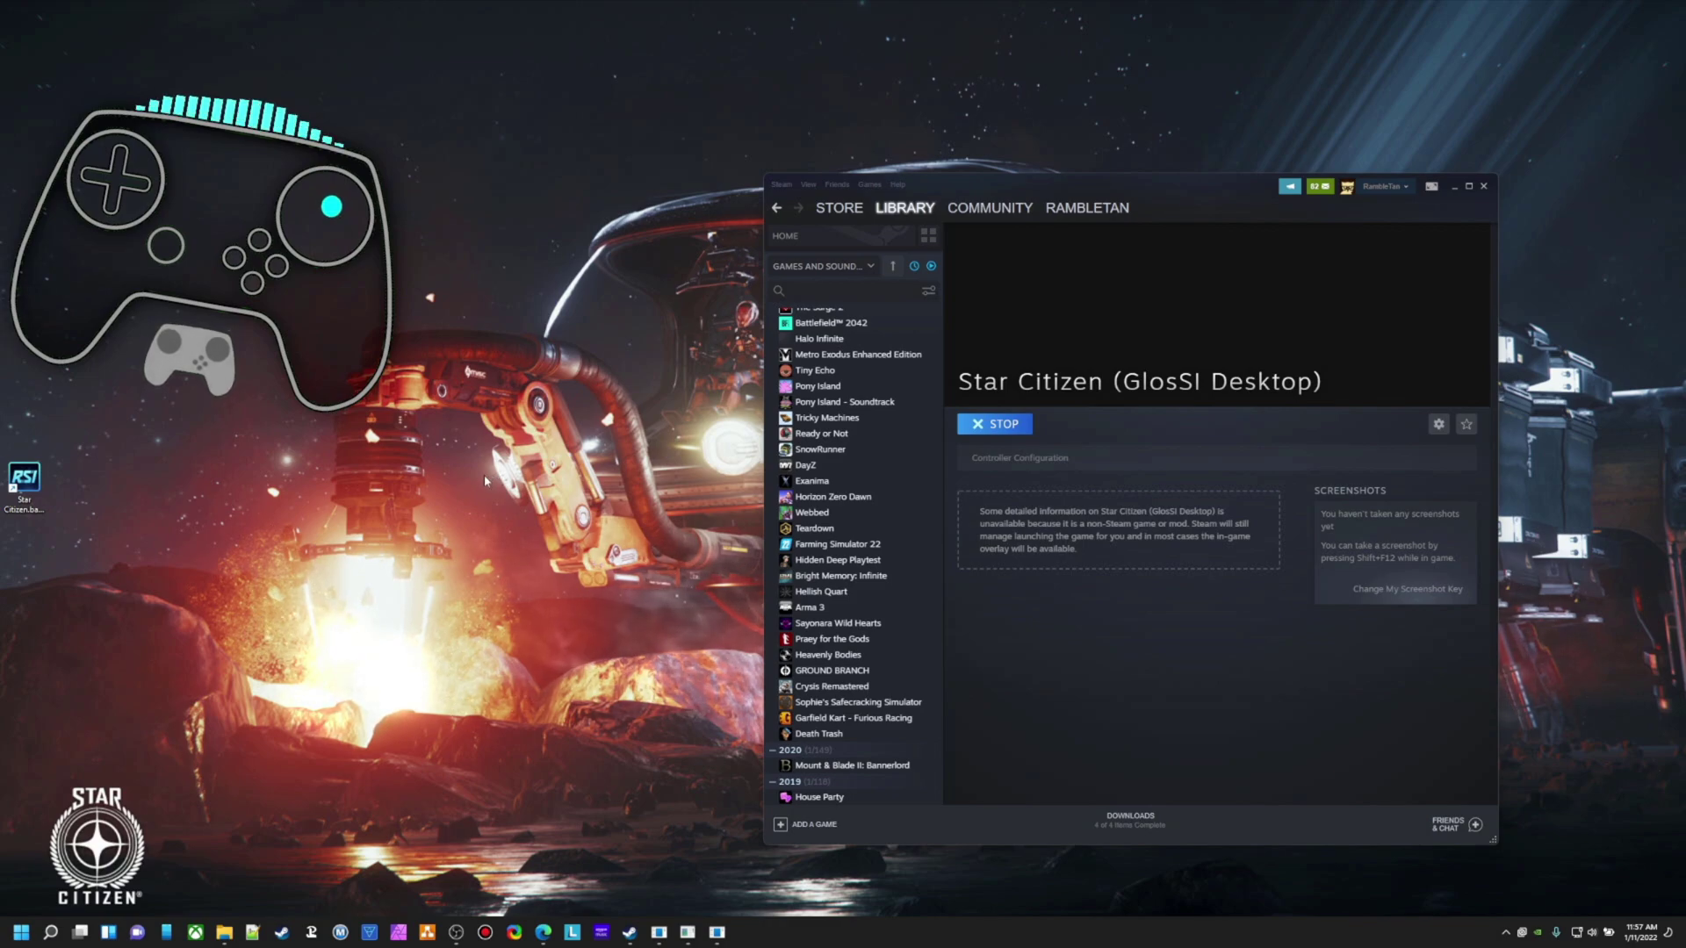
Start Star Citizen with LAUNCH GAME in the RSI Launcher, opened from the Start menu.
left_click(22, 932)
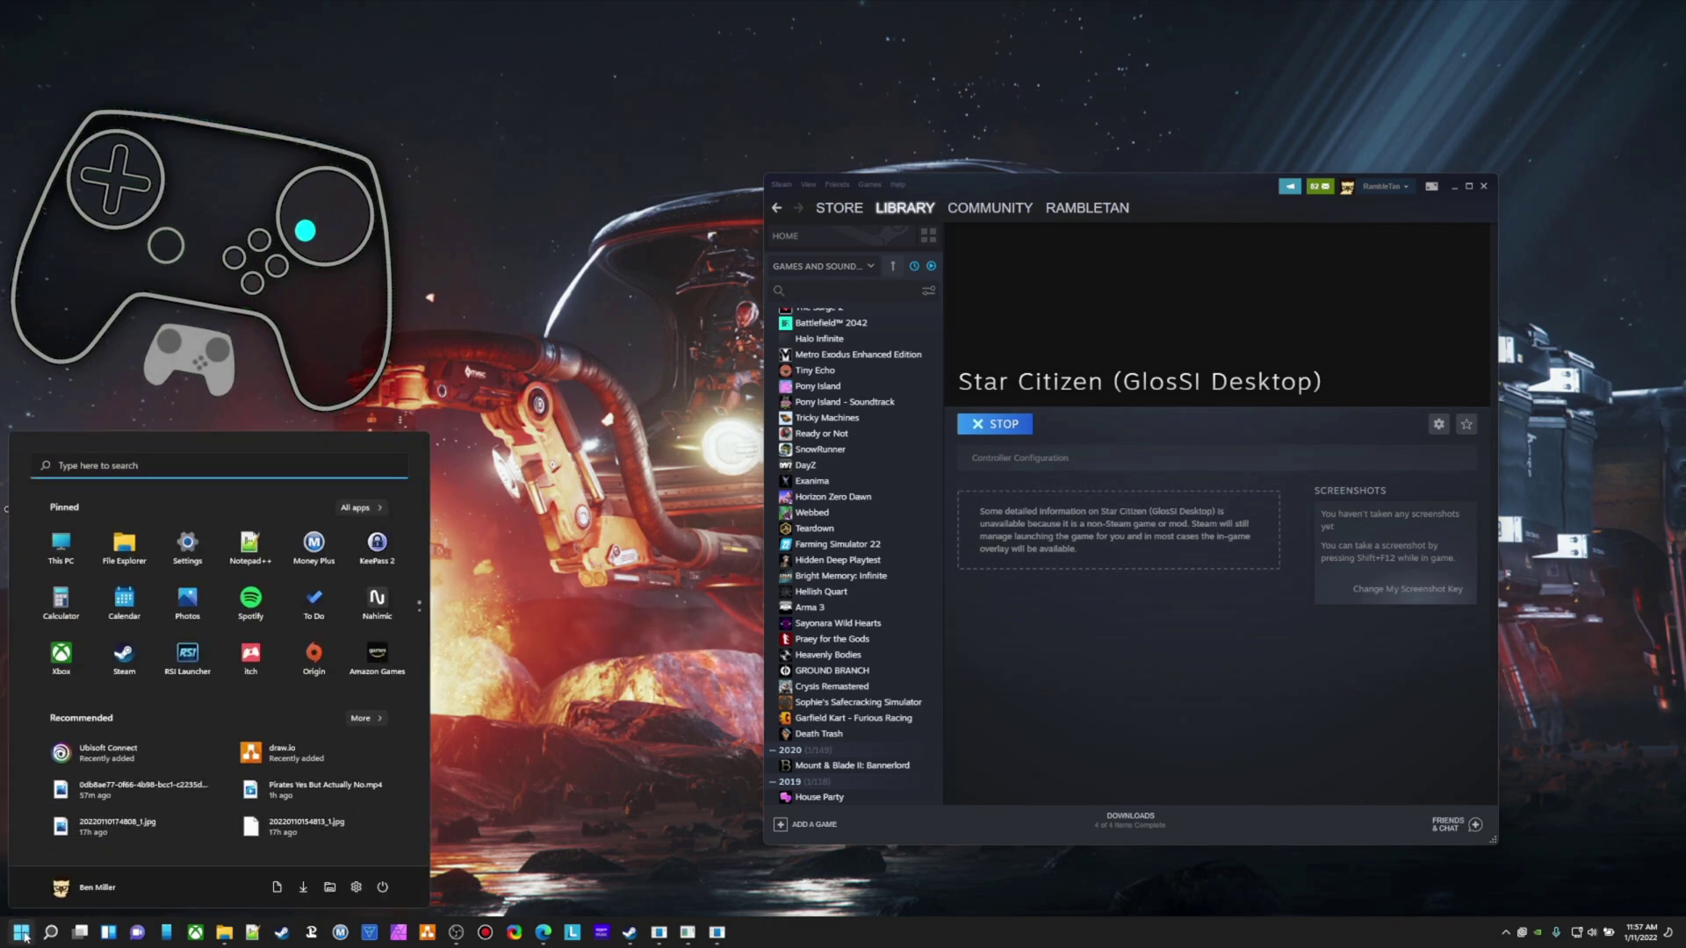
left_click(187, 651)
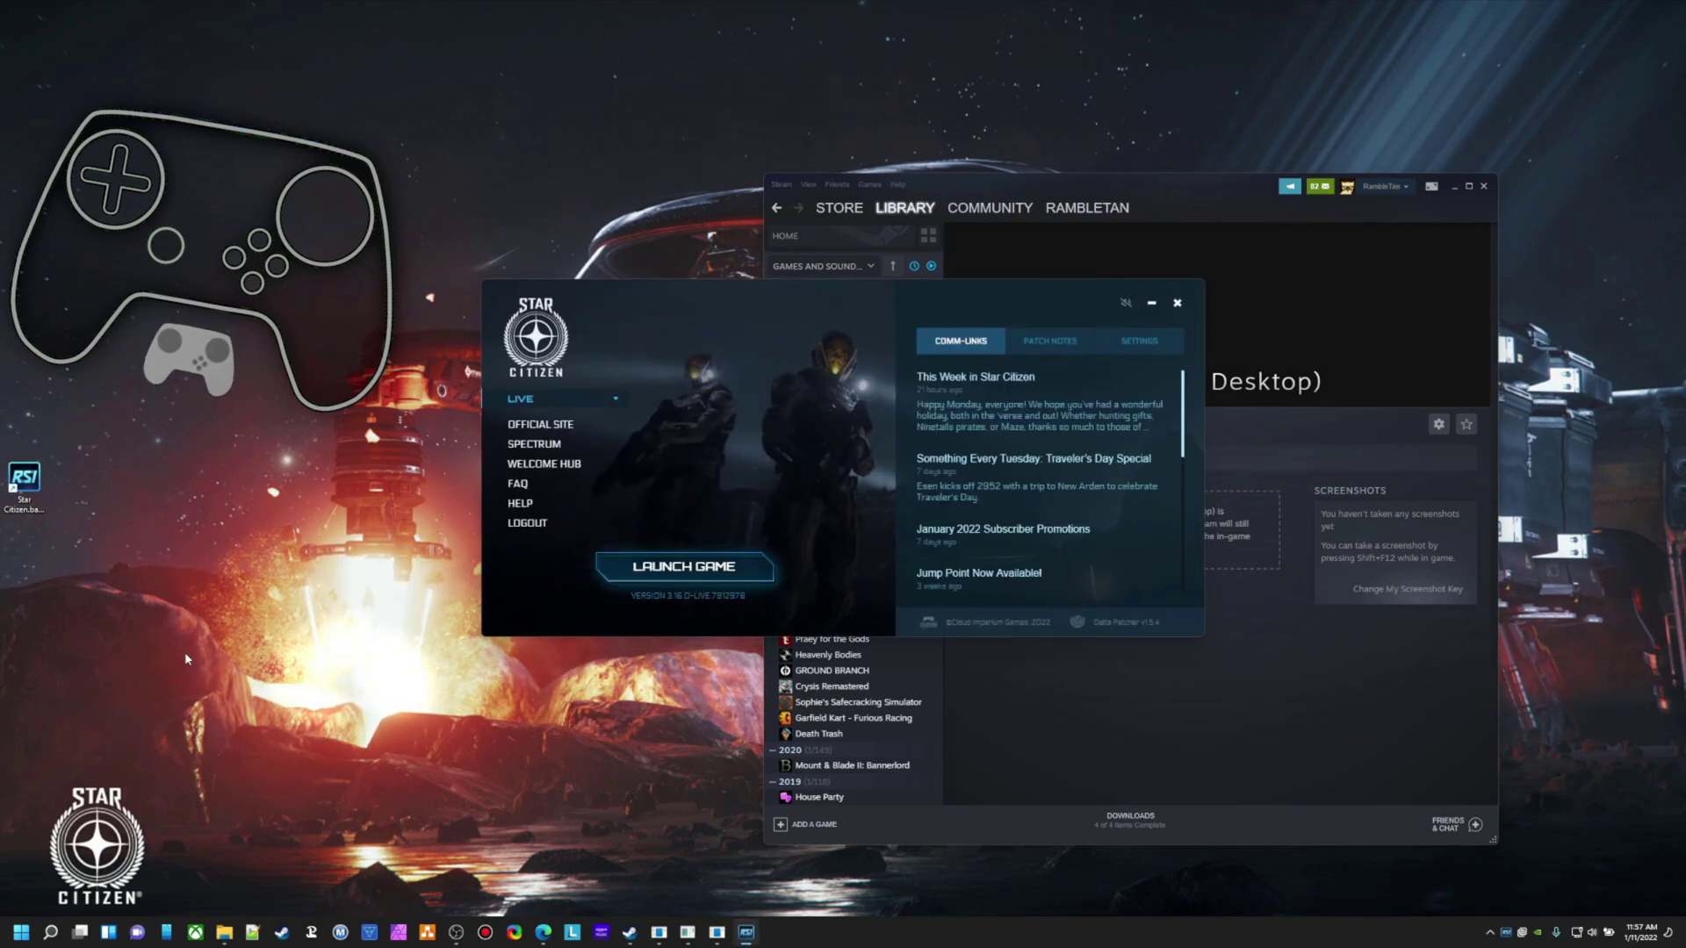
left_click(653, 567)
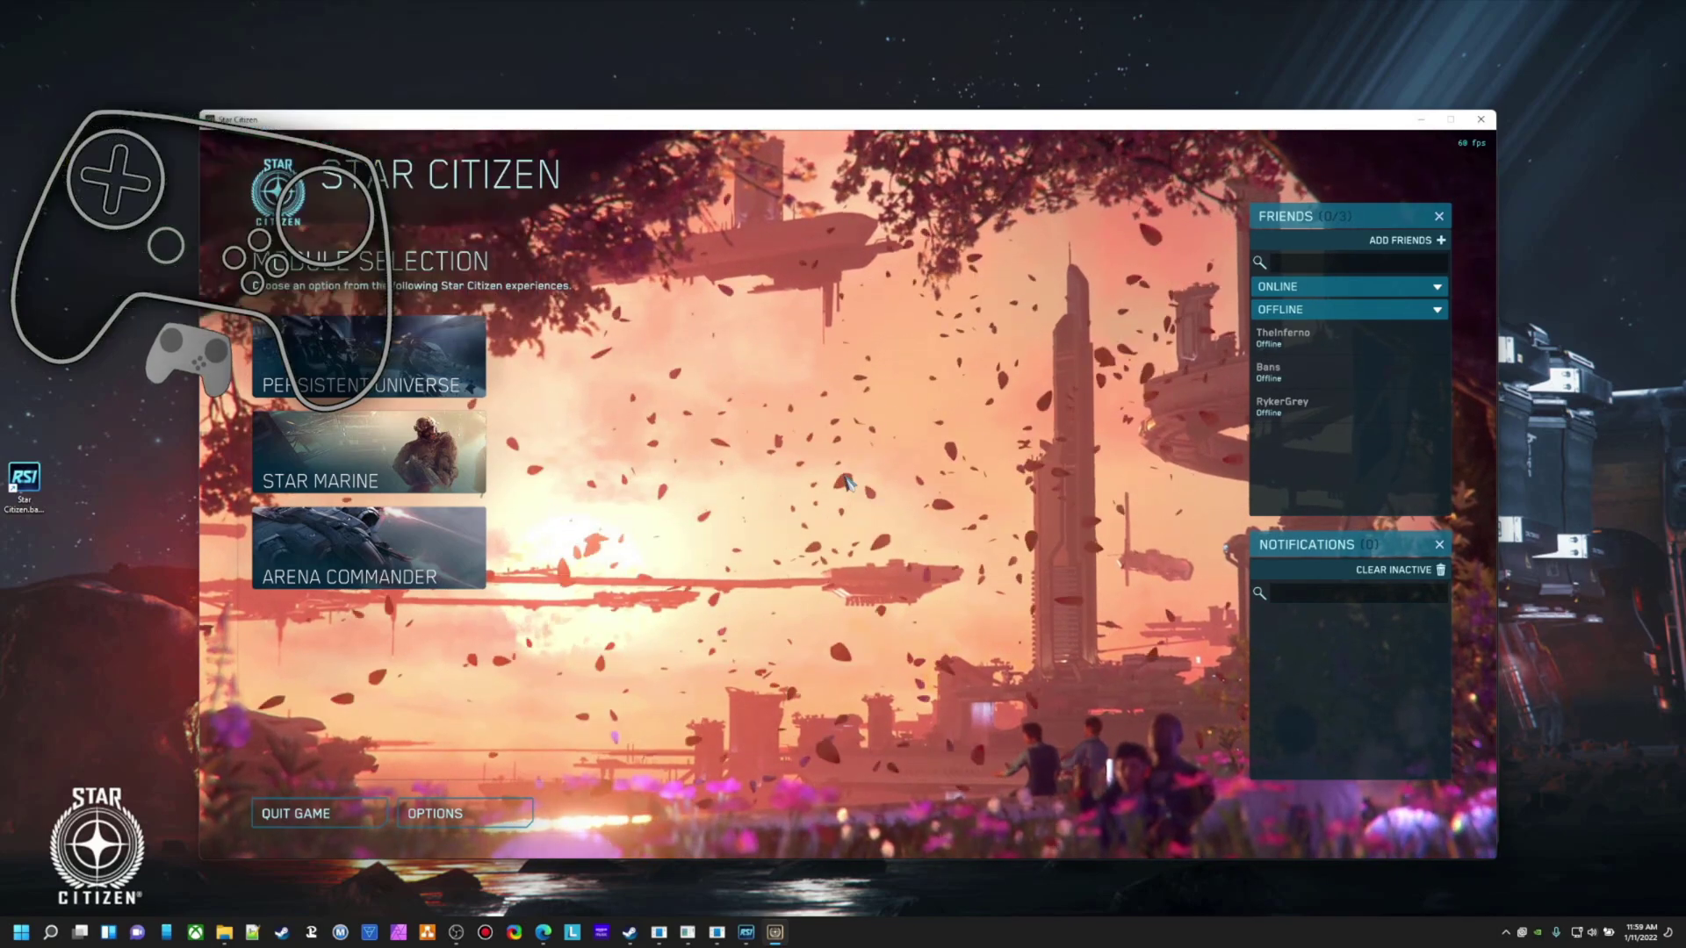
Type 'yk' into the Steam friends search, then quit Star Citizen and confirm the exit.
left_click(1306, 266)
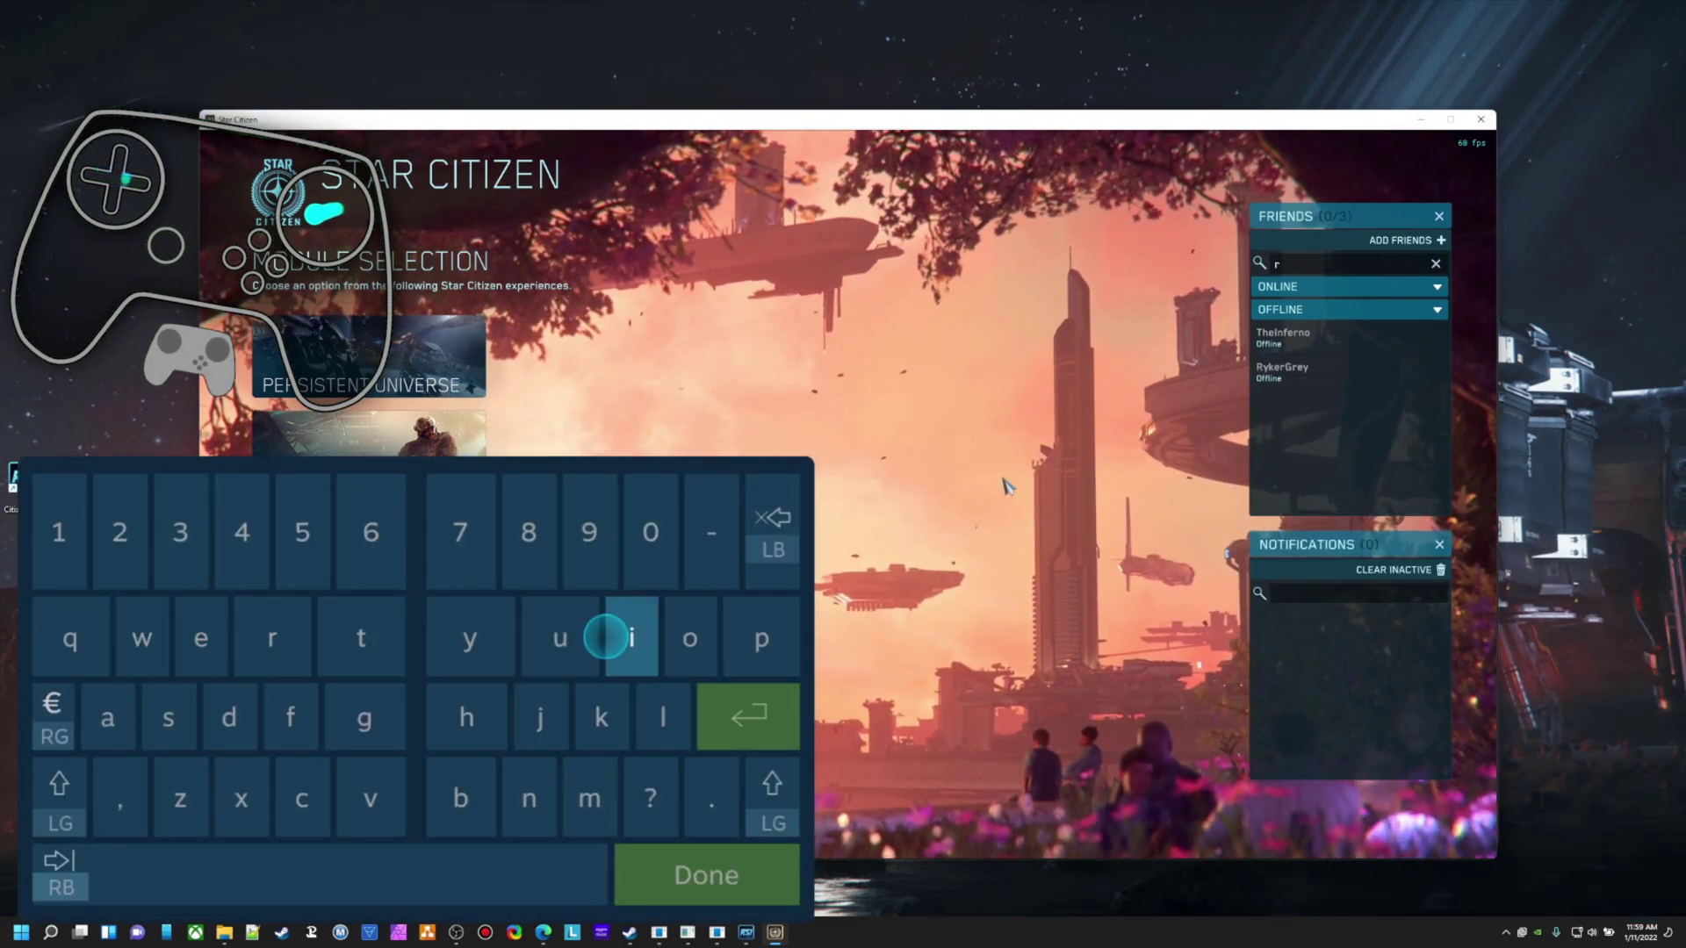
type("yker")
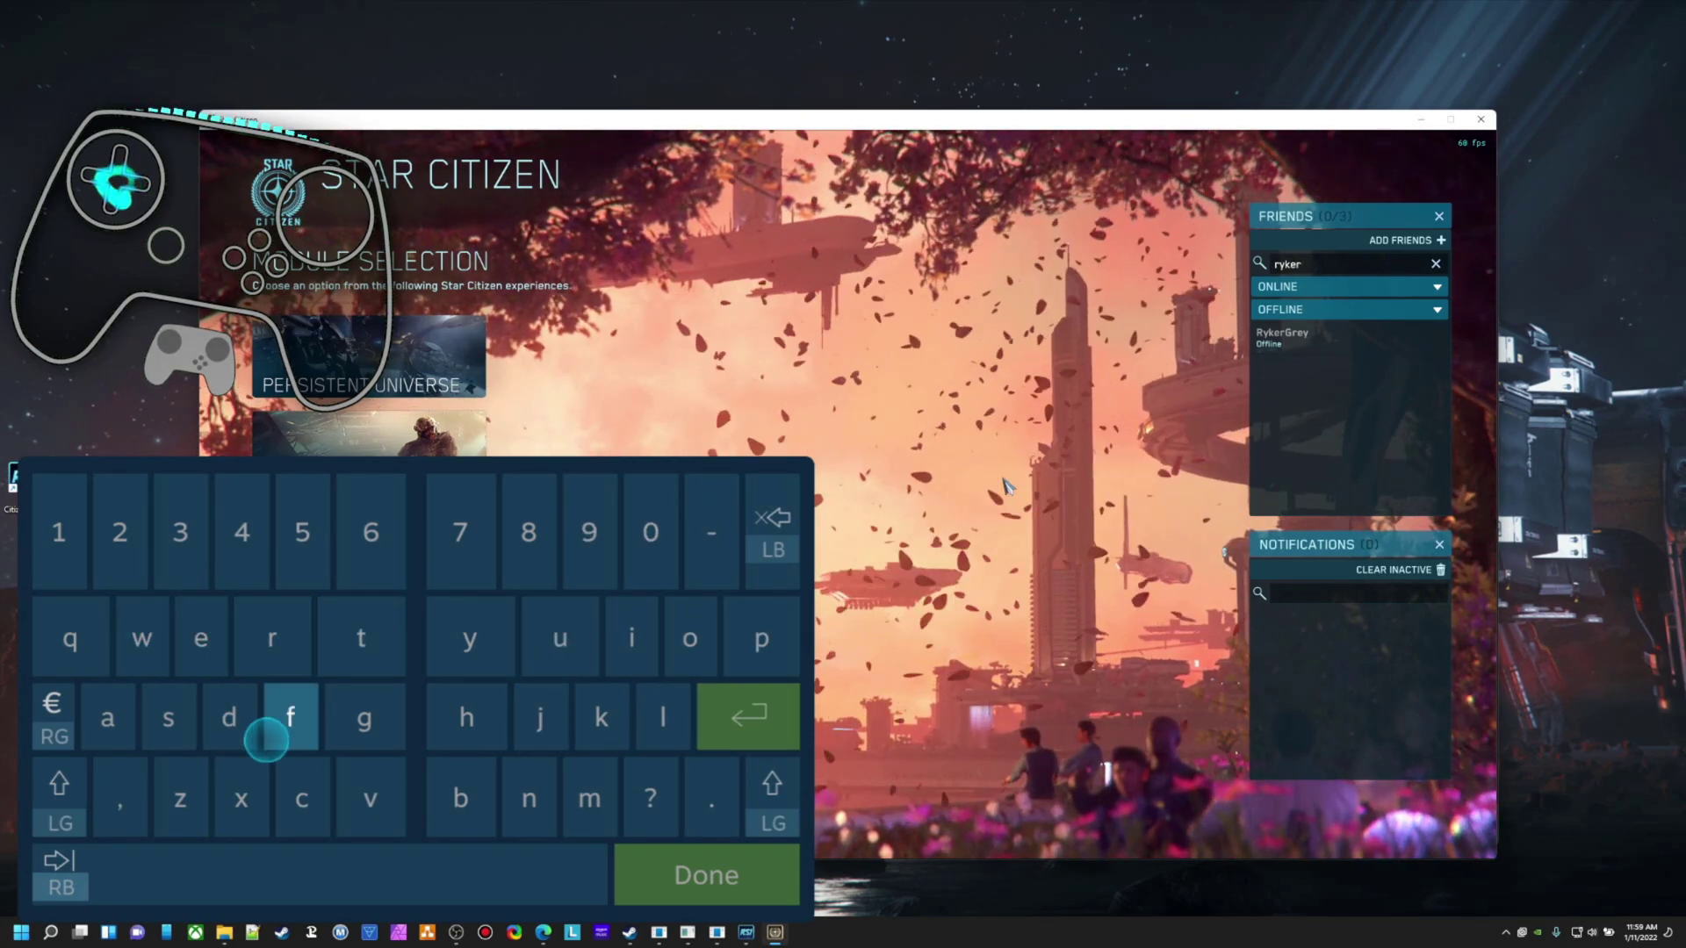
key("Escape")
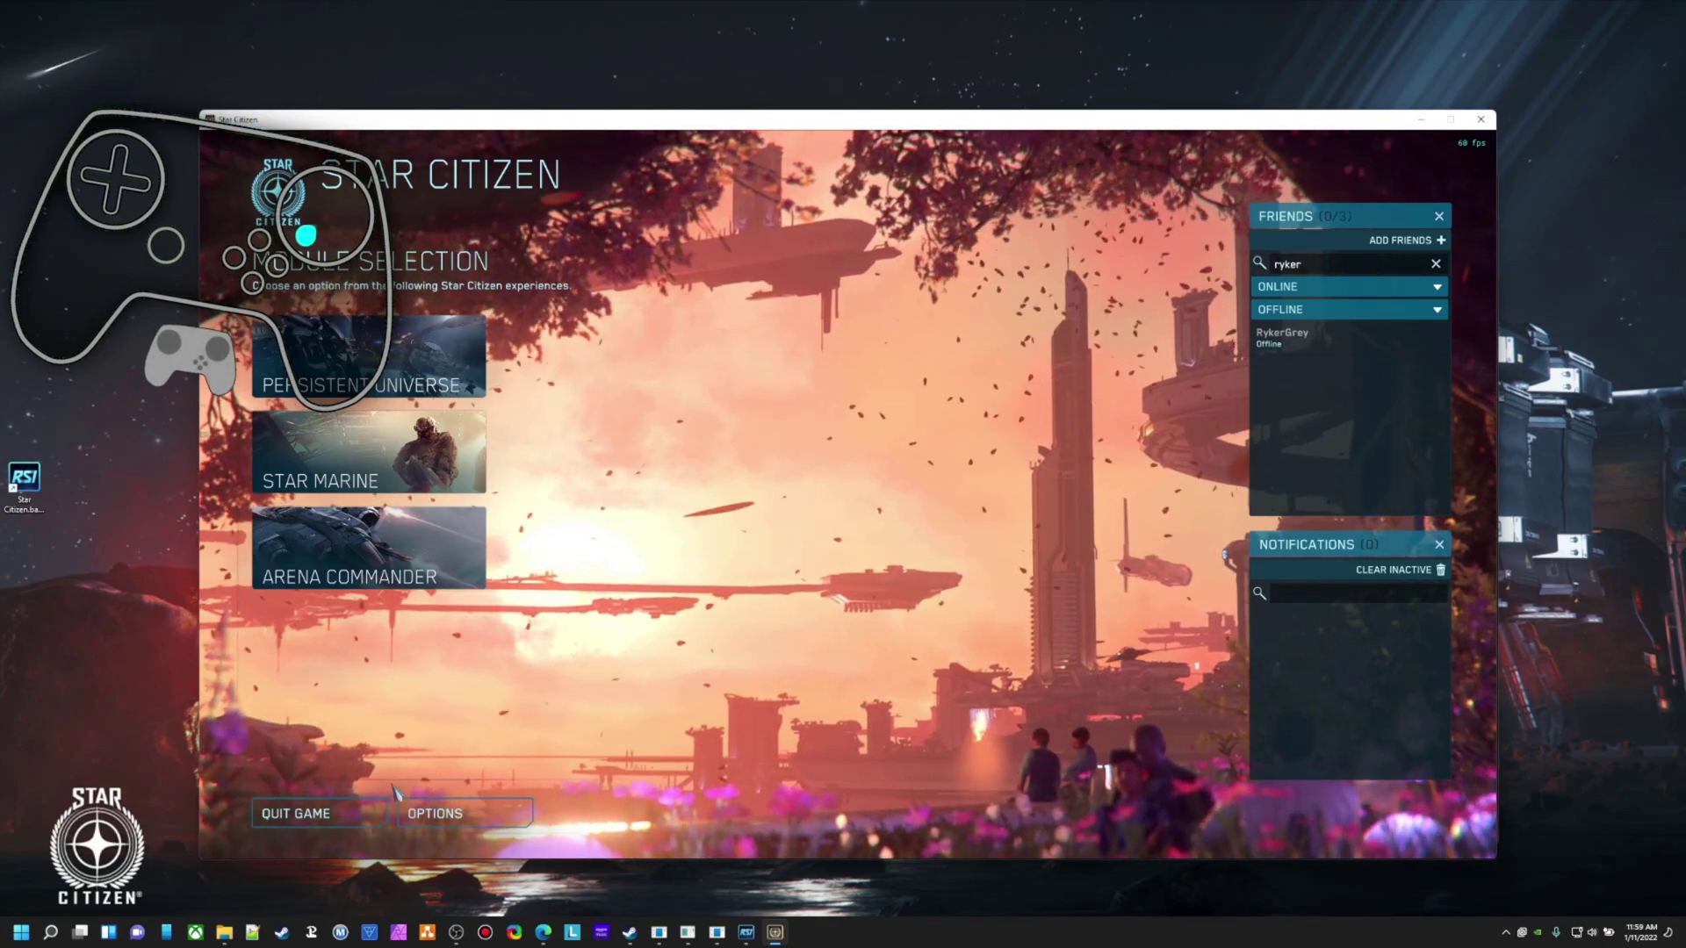
key("Return")
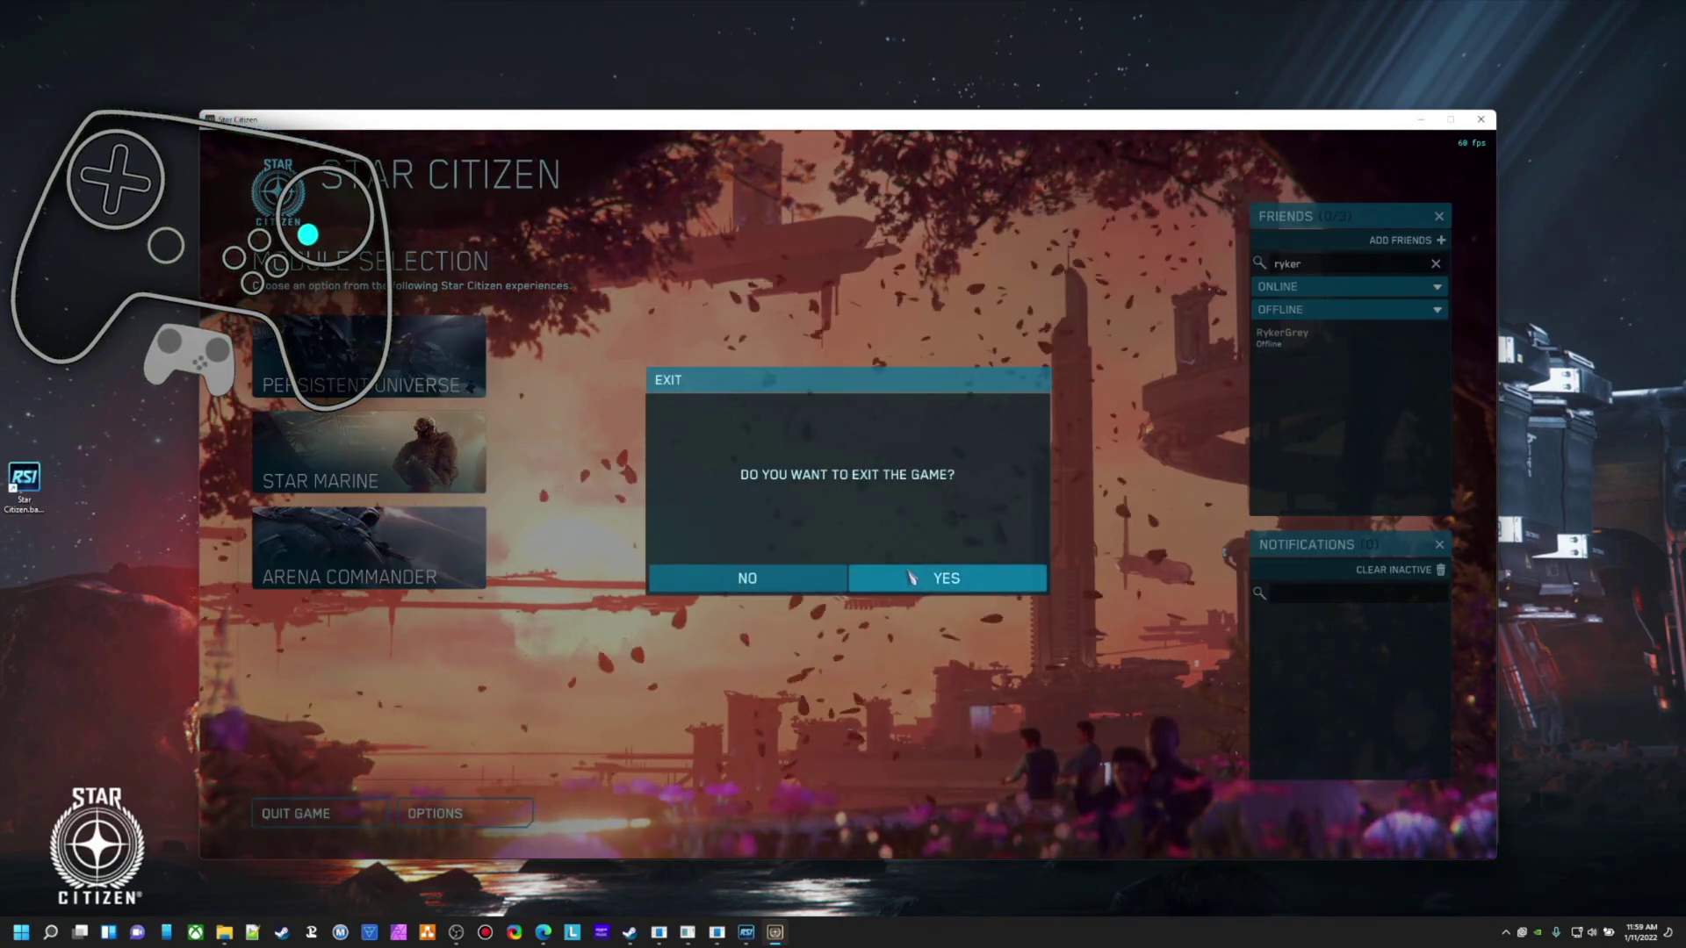
left_click(873, 578)
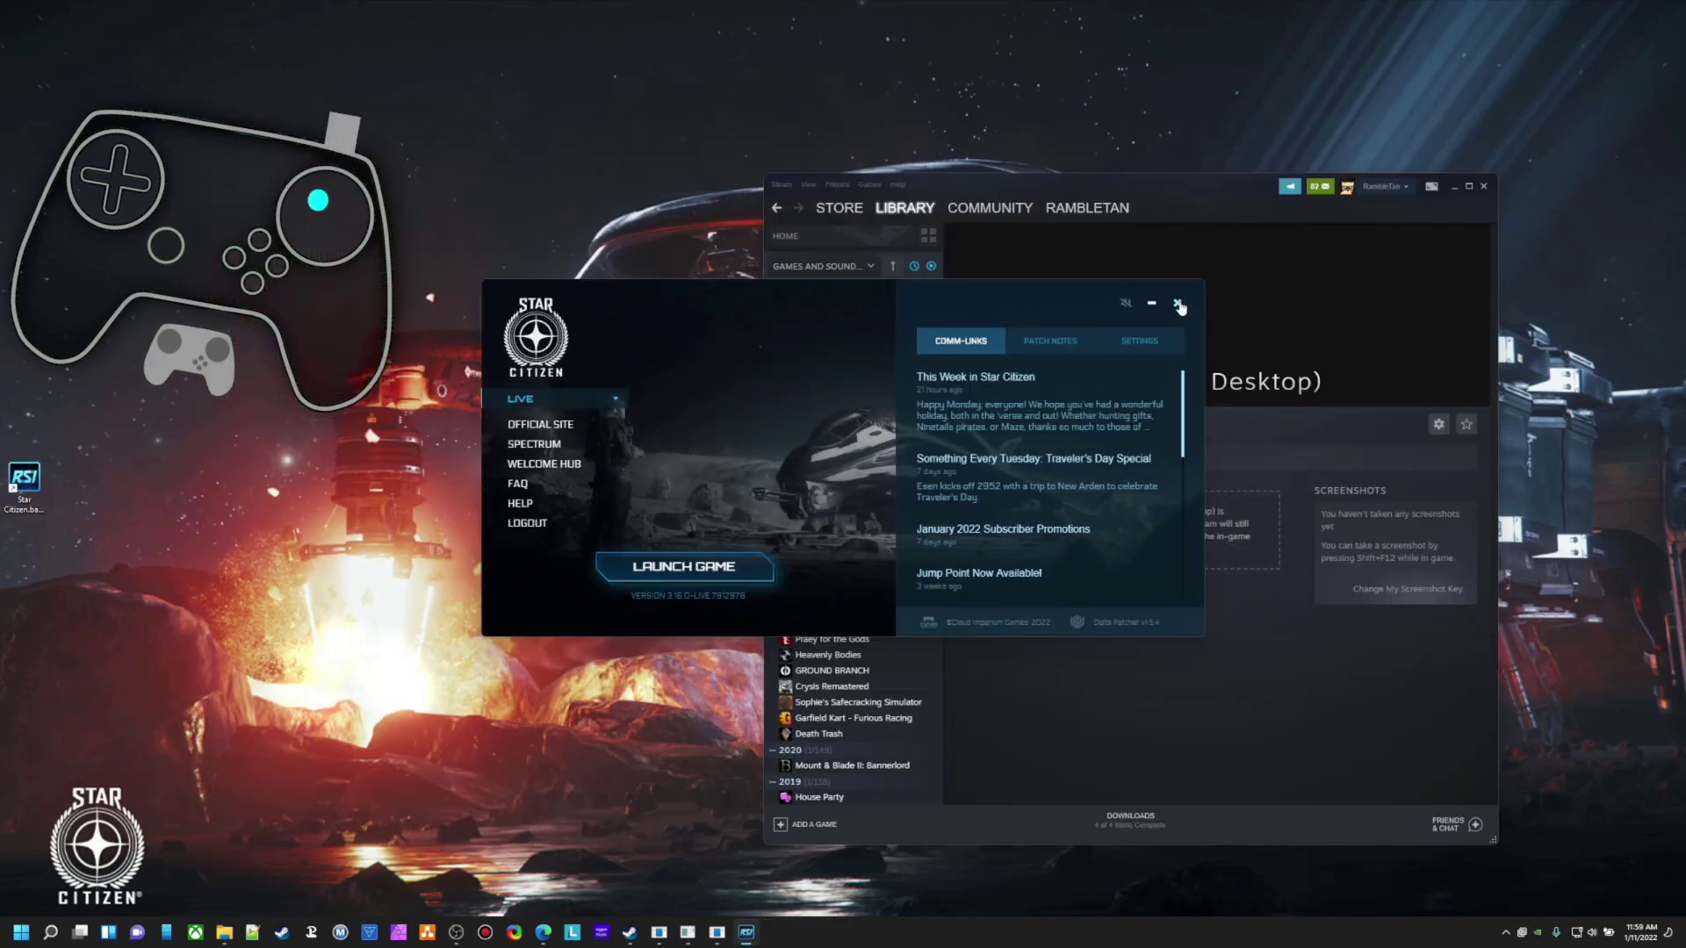
Close the RSI Launcher and close all GlosSITarget windows from the taskbar.
left_click(1179, 304)
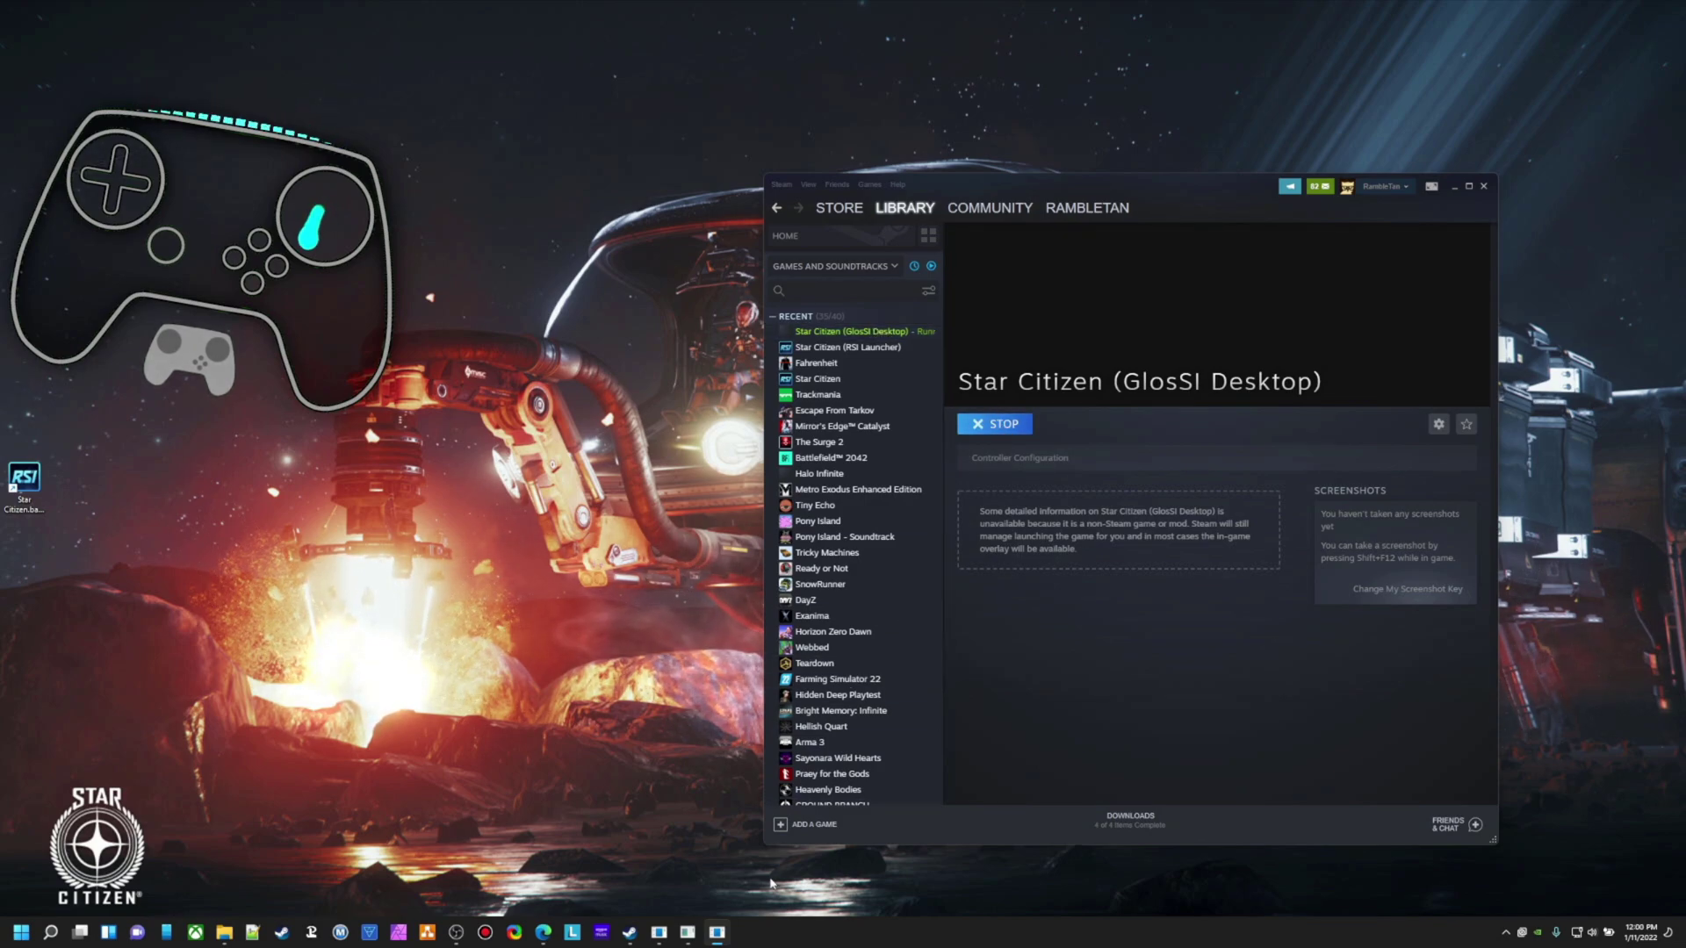
mouse_move(718, 937)
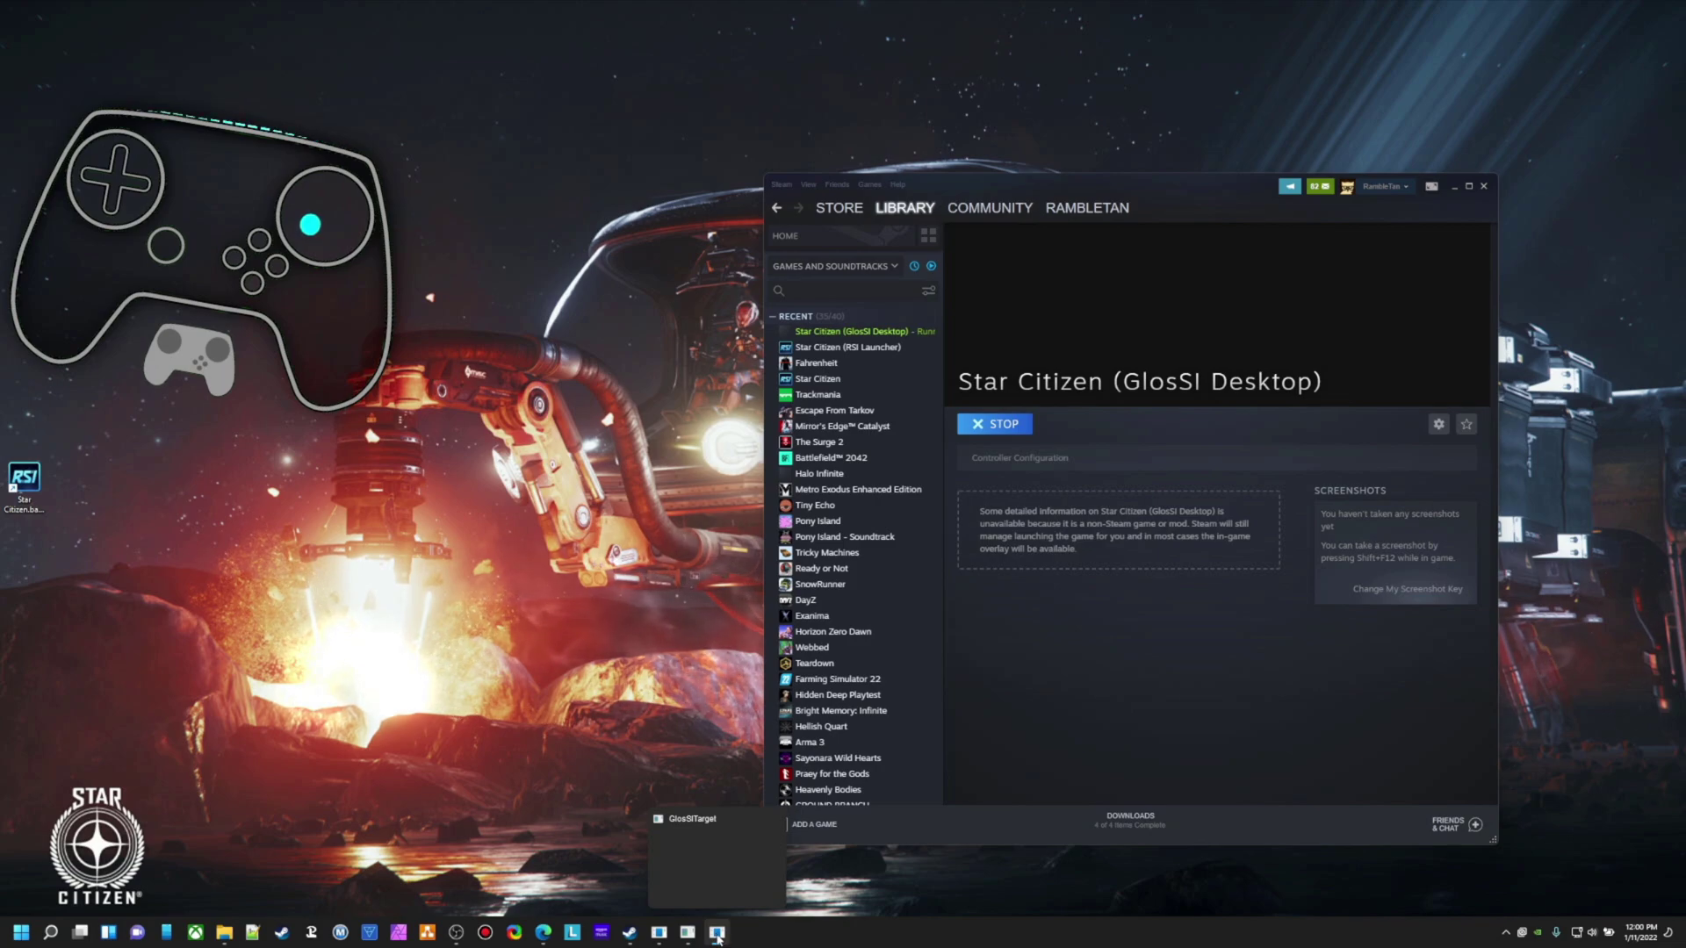
right_click(717, 937)
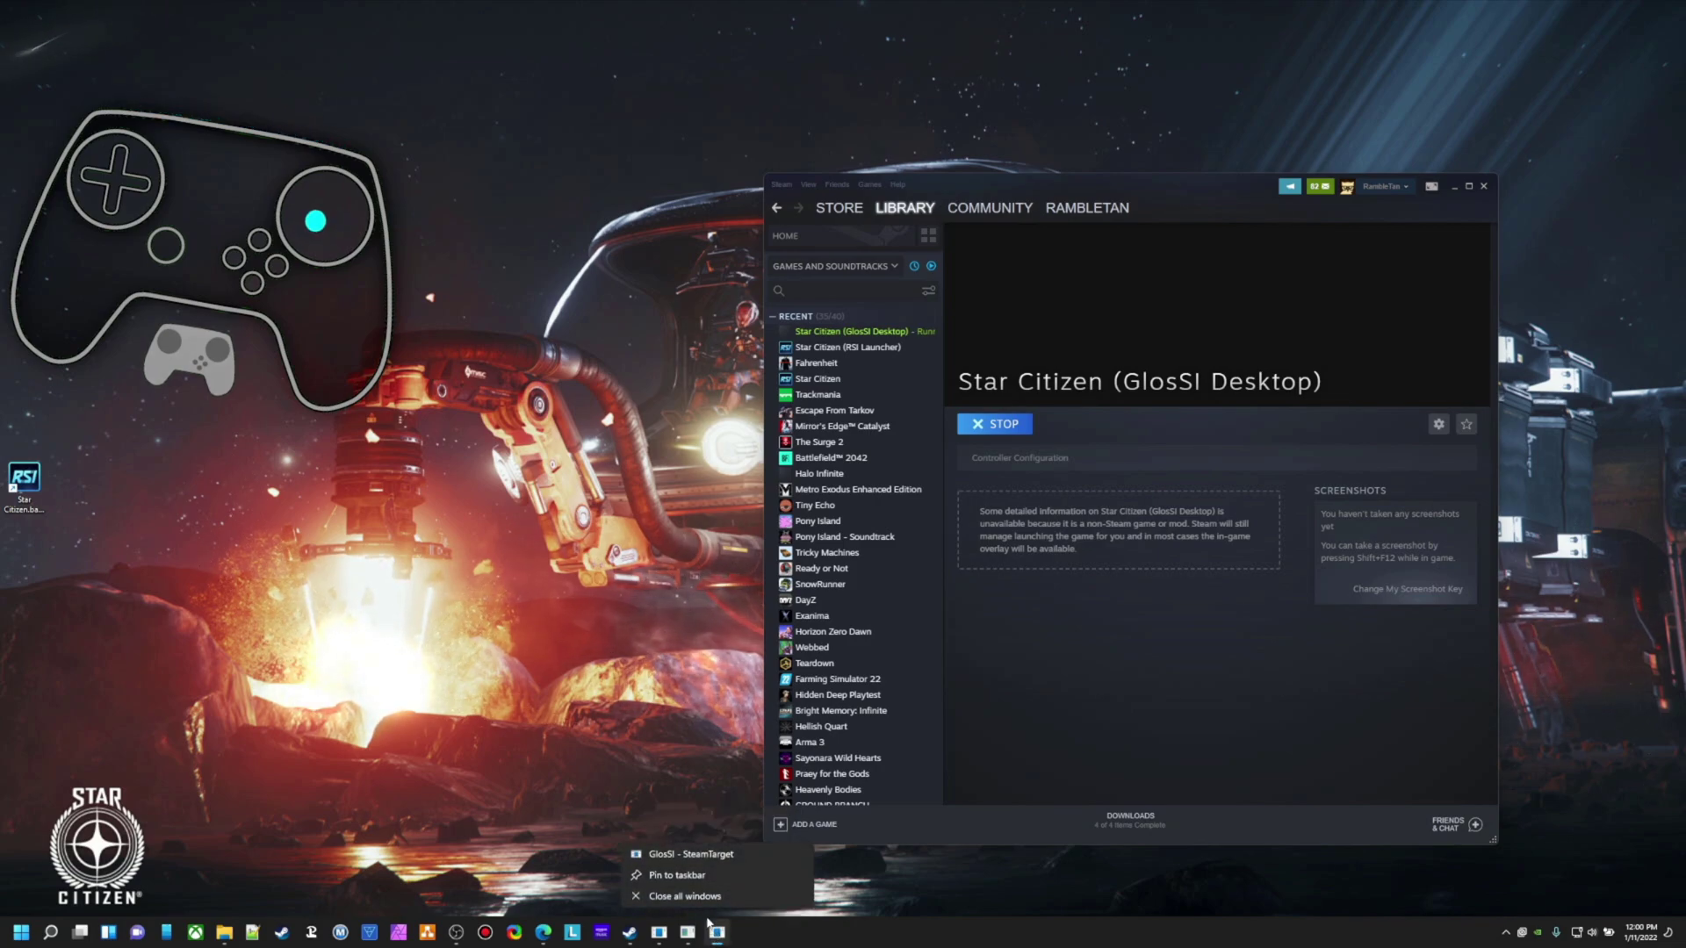
left_click(700, 902)
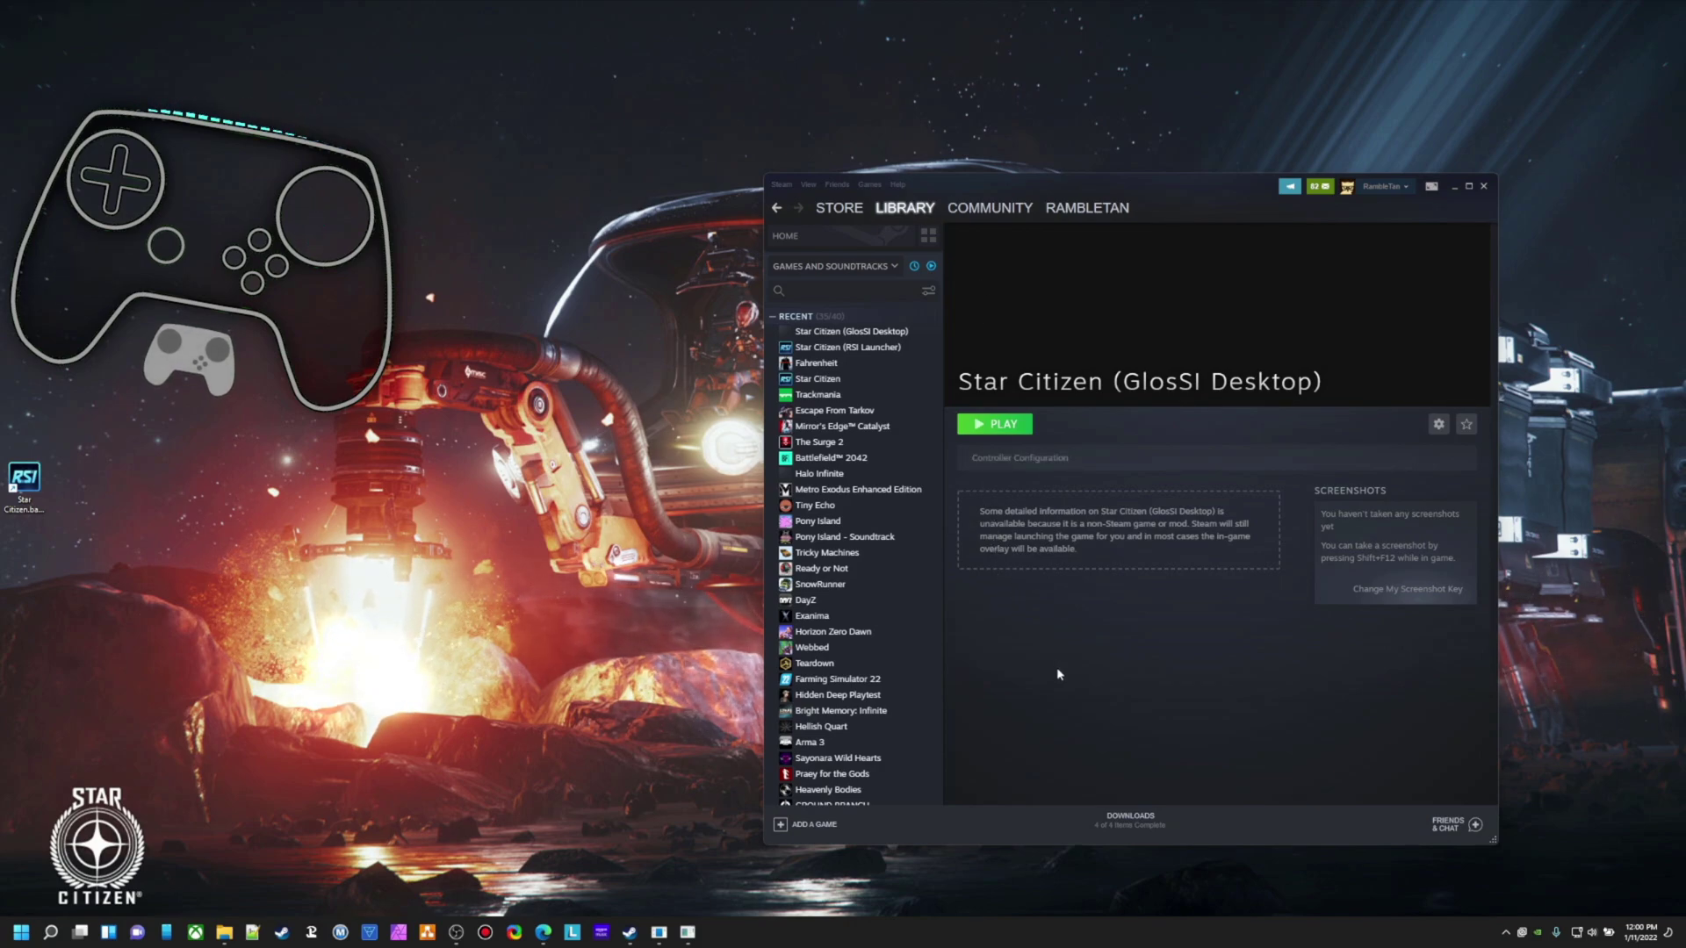
Review the Star Citizen entry's RSI Launcher.exe path in GlosSI Config, placed beside Steam.
left_click(688, 935)
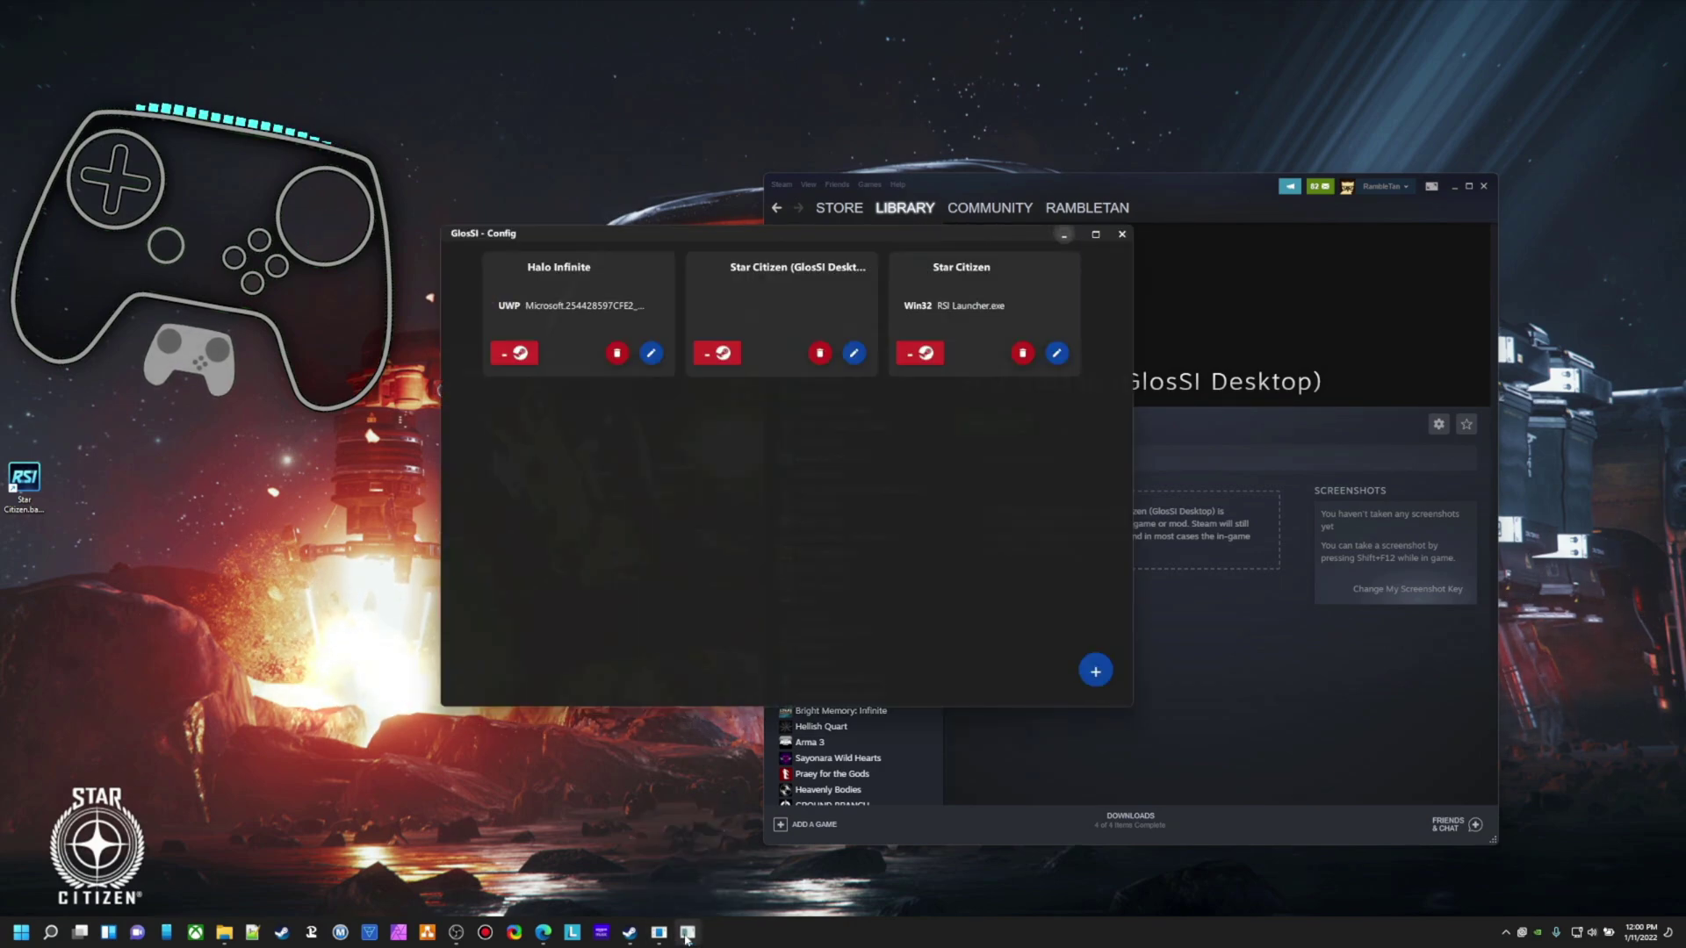
left_click_drag(688, 232, 300, 204)
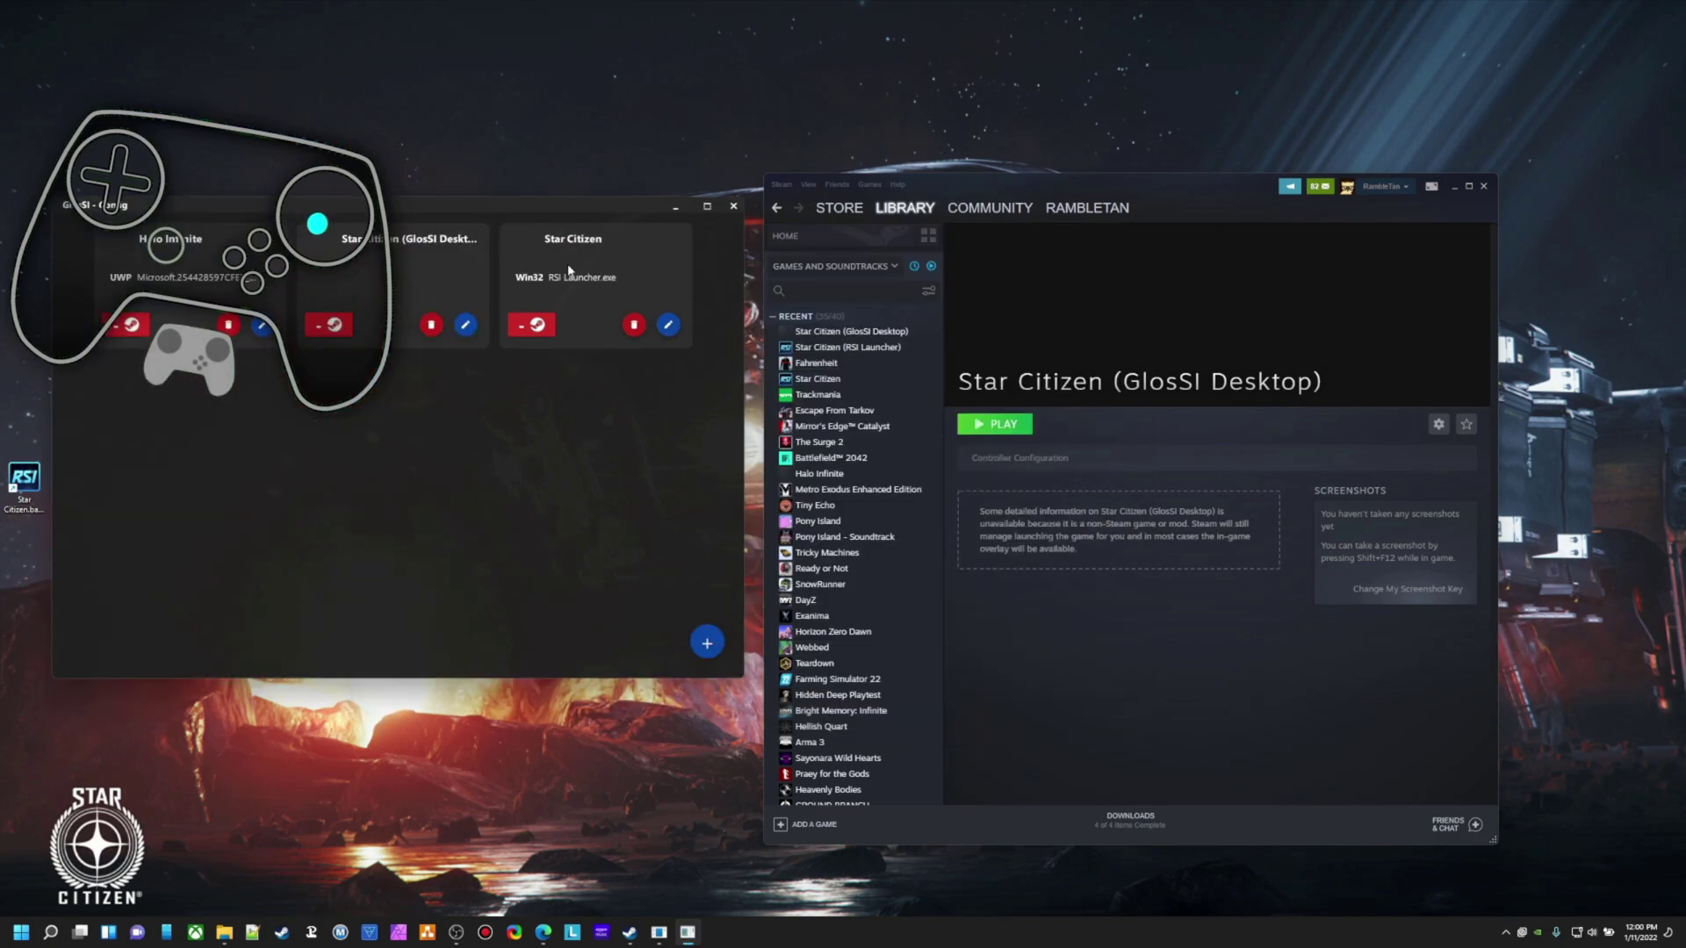
left_click(669, 325)
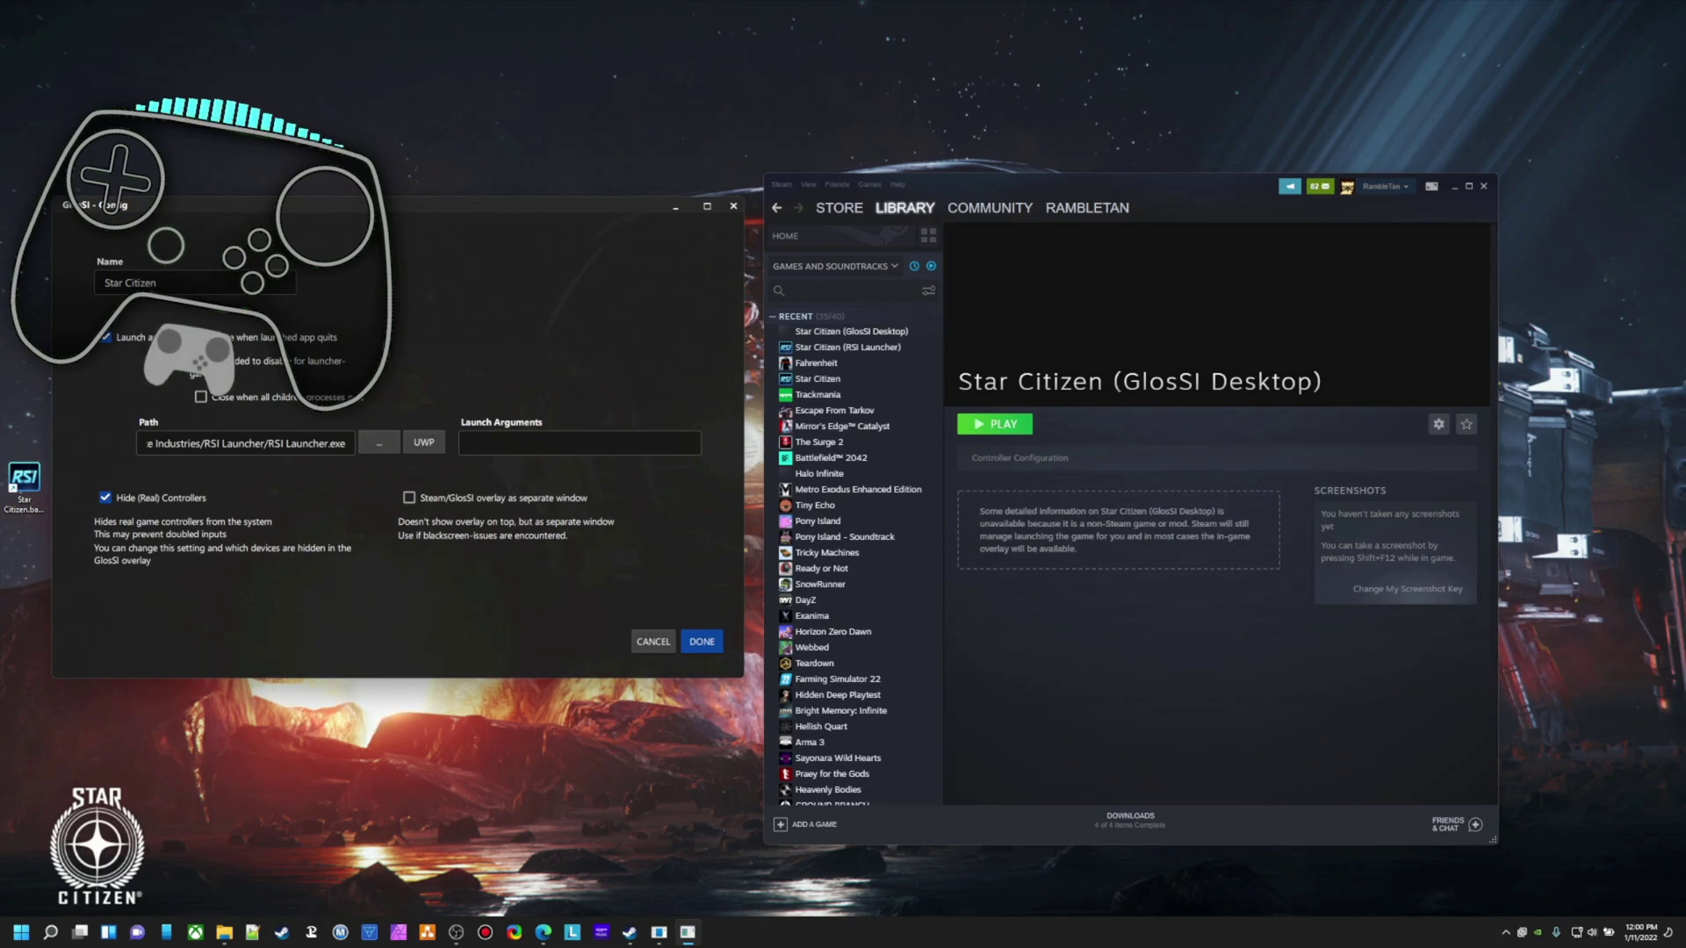
left_click_drag(347, 443, 149, 461)
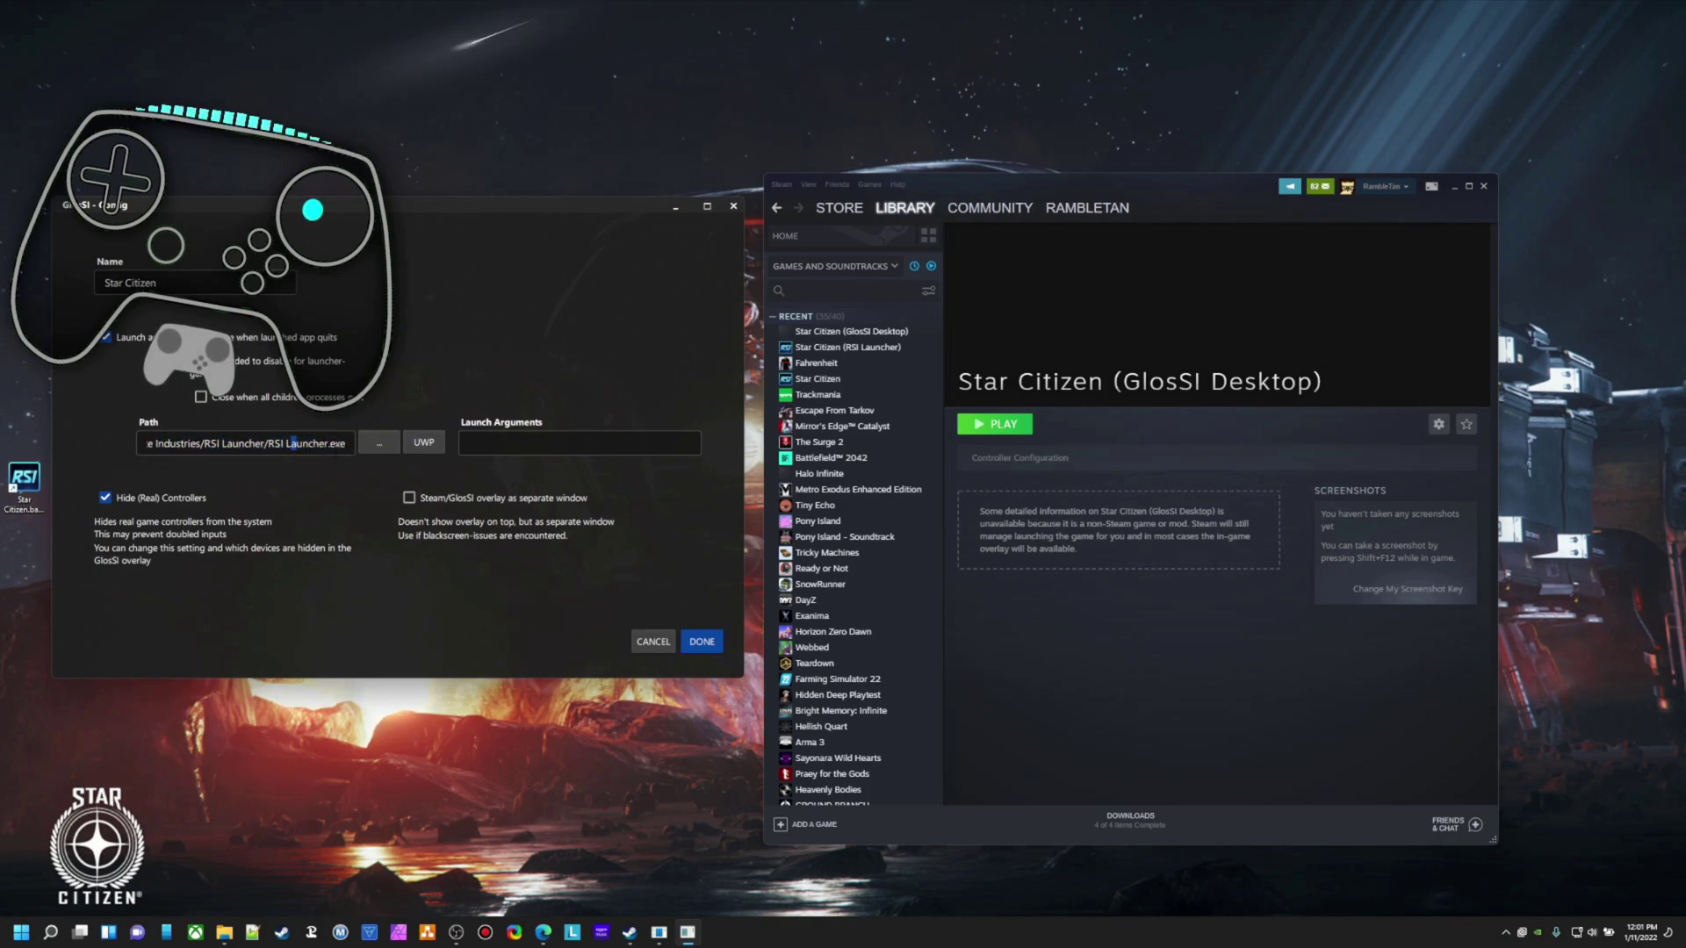
left_click(702, 642)
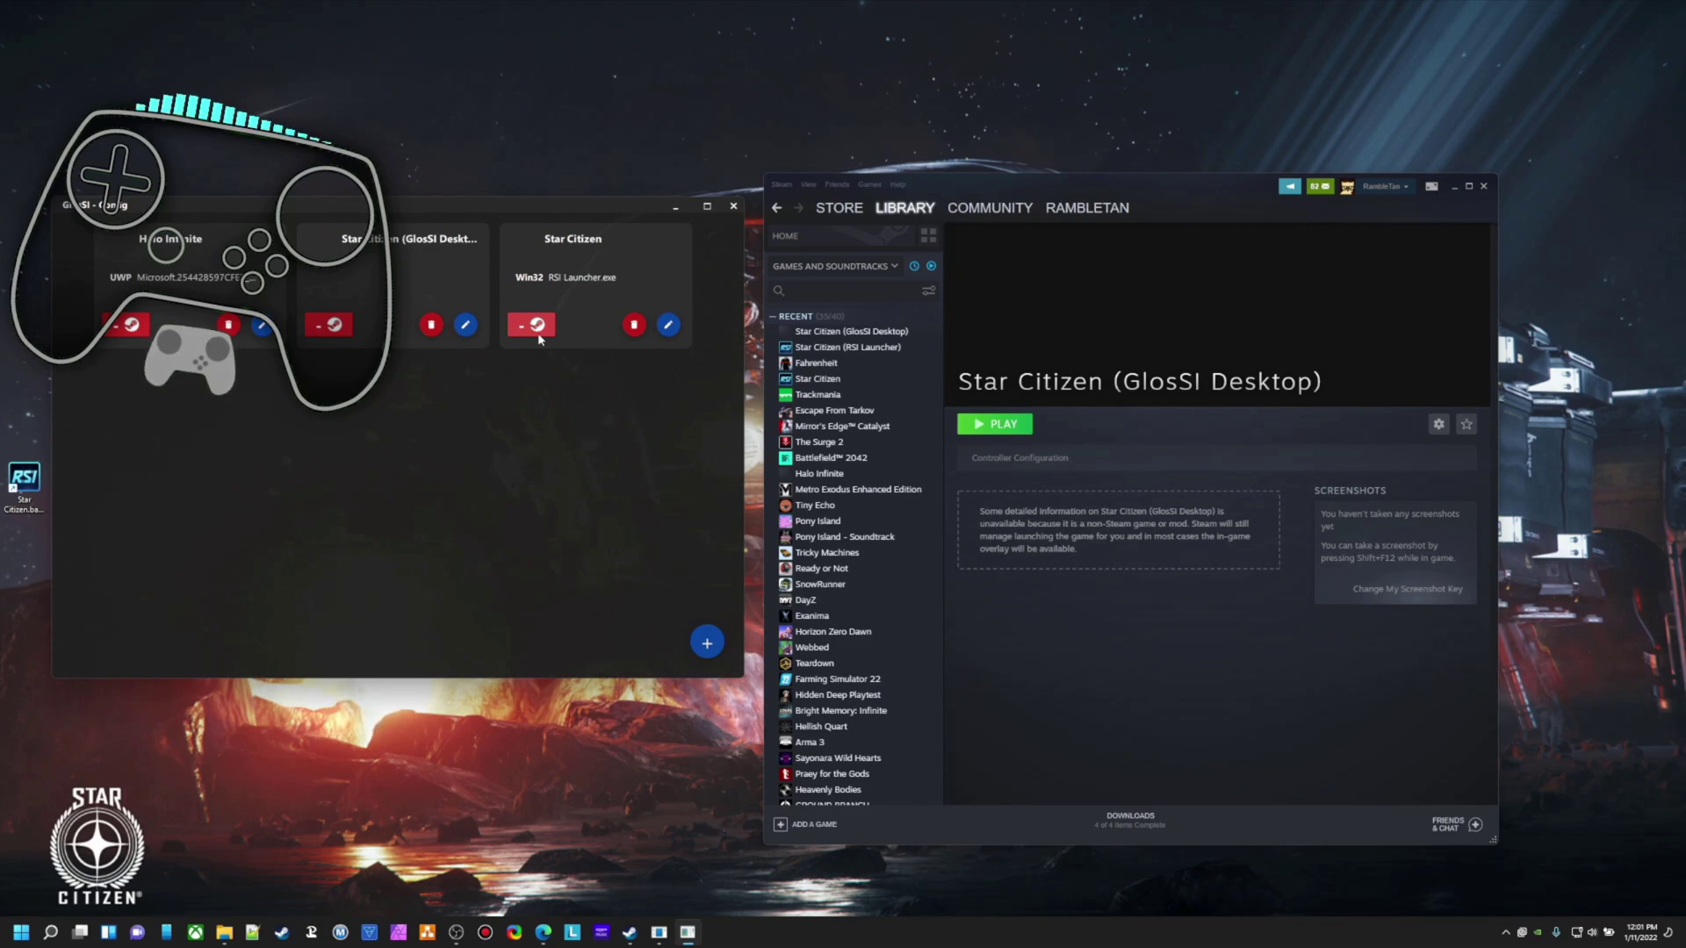
Open the plain Star Citizen entry's page in Steam's library.
left_click(832, 381)
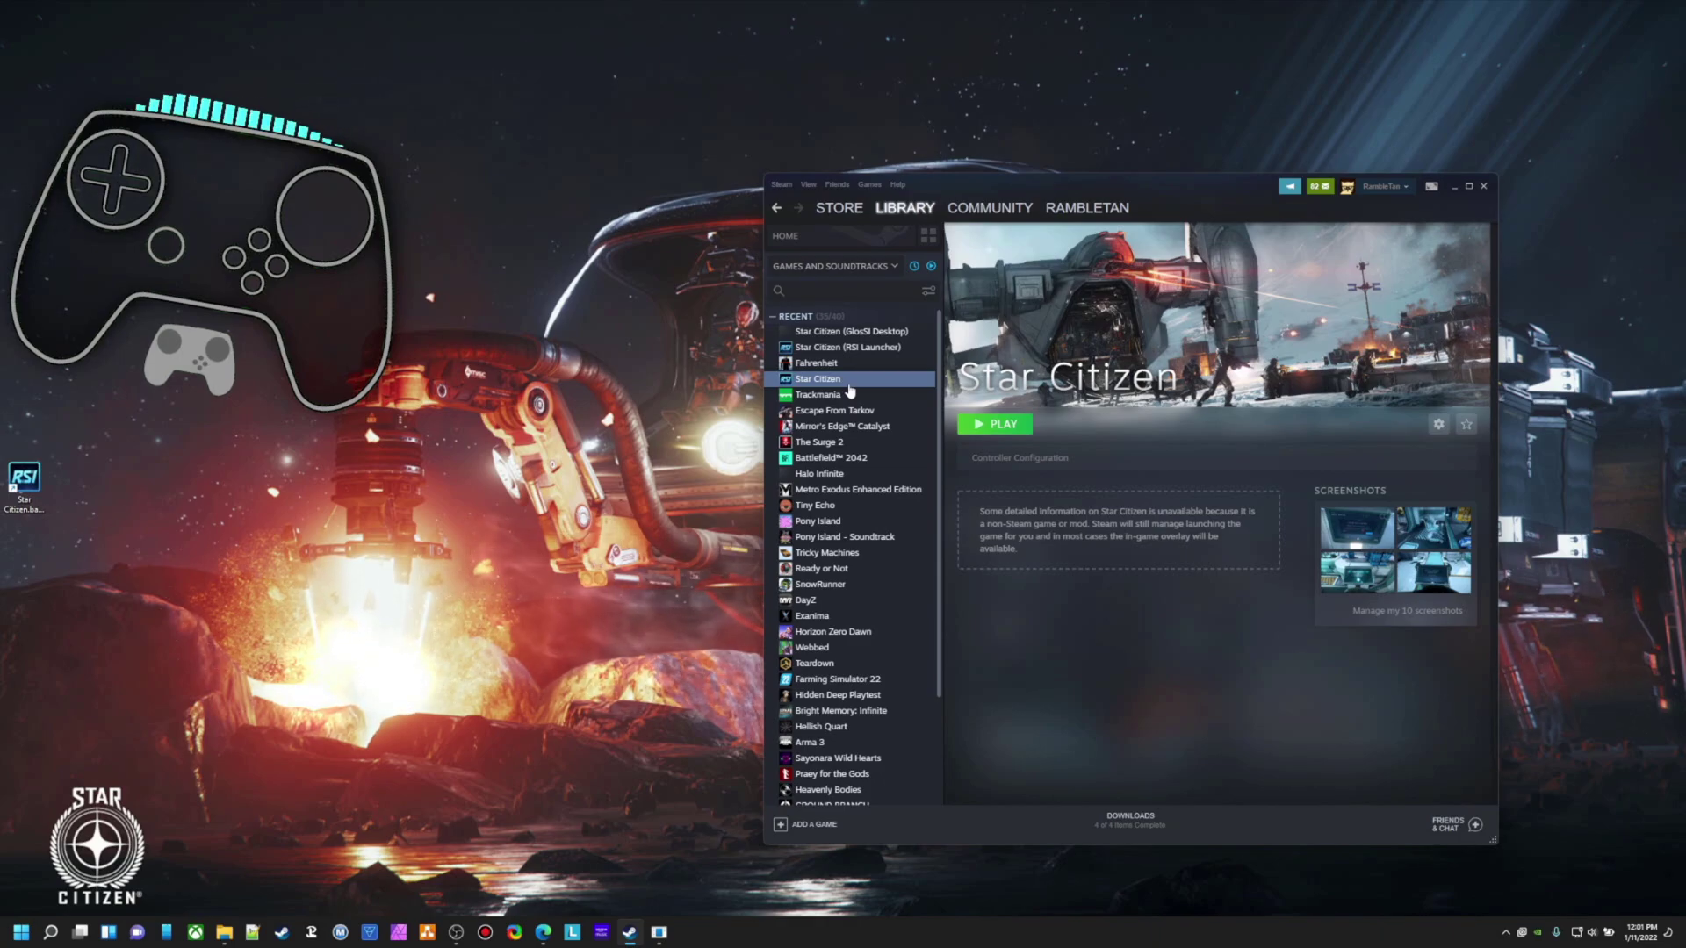
Launch Star Citizen from Steam, accept the testing terms, and bring up Steam's on-screen keyboard.
double_click(849, 385)
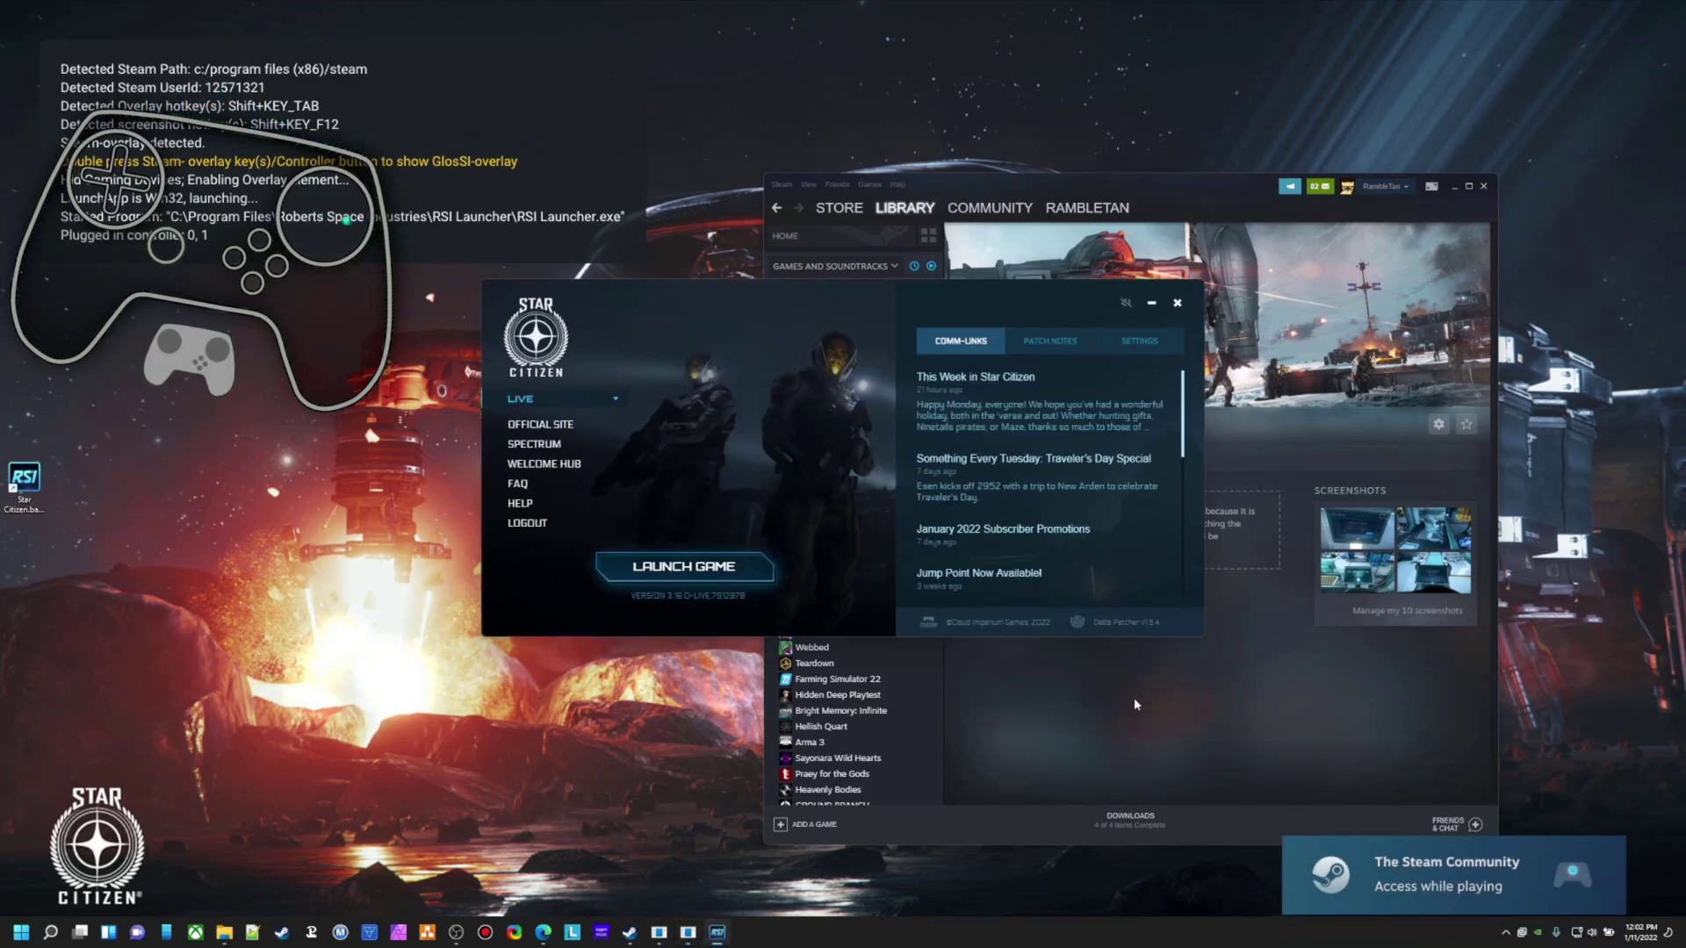
left_click(705, 583)
left_click(966, 593)
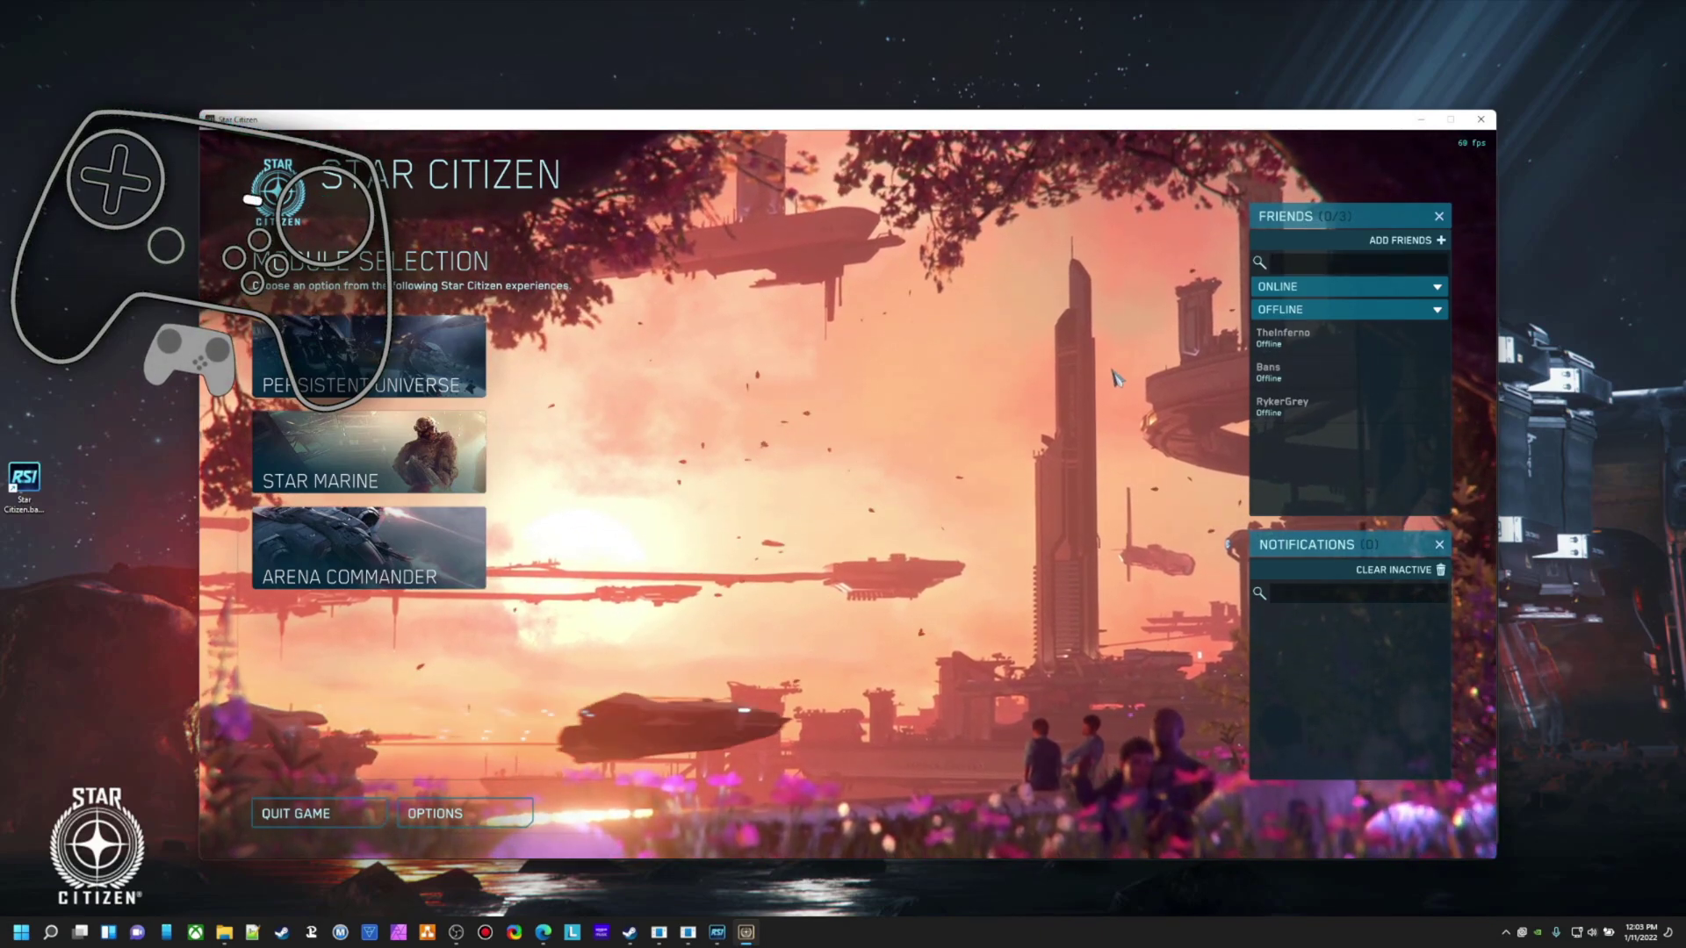
key("Tab")
type("oooo")
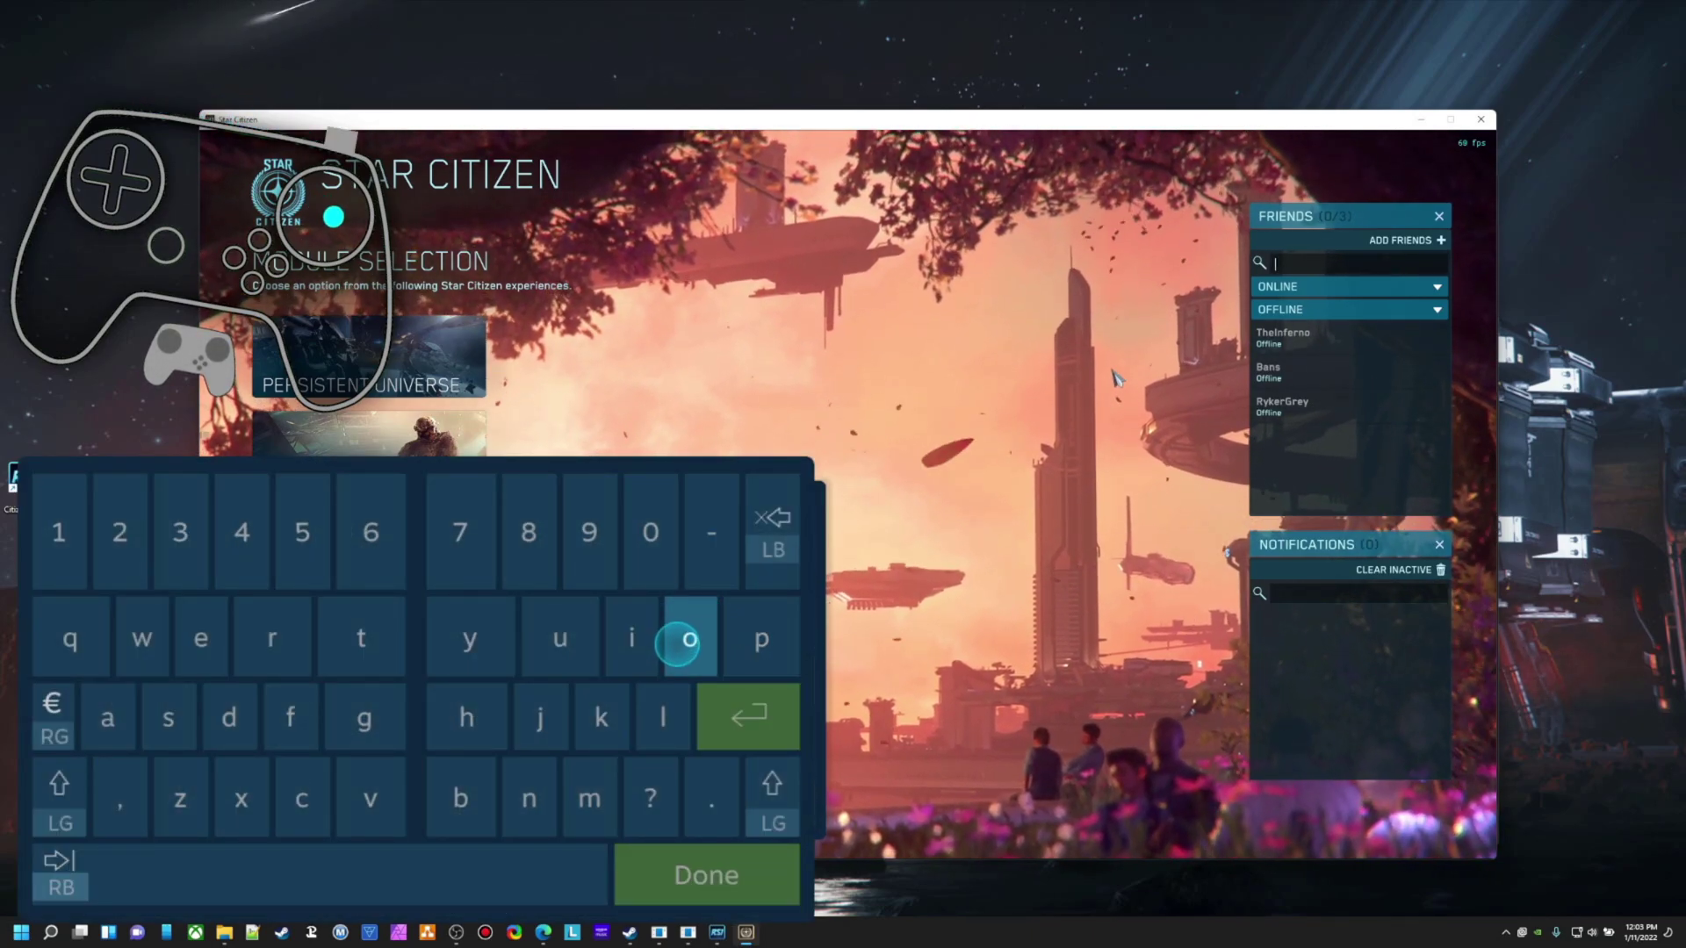
type("oooopp")
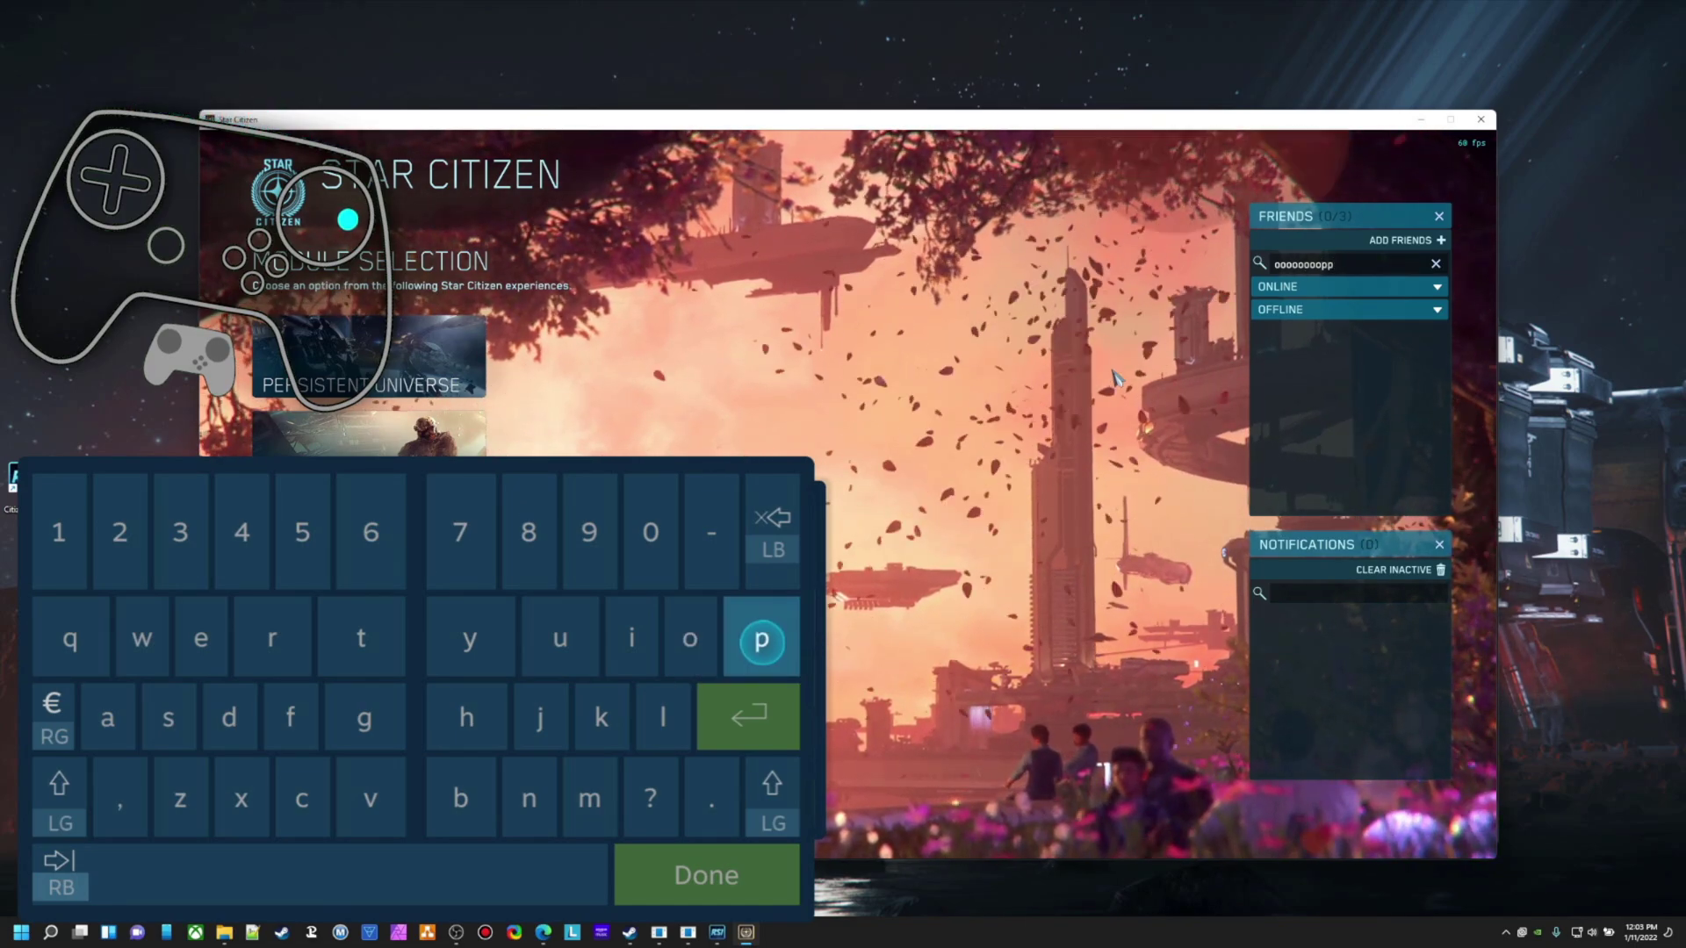
Enter letters into the Friends search with the on-screen keyboard, then close the keyboard.
key("Left")
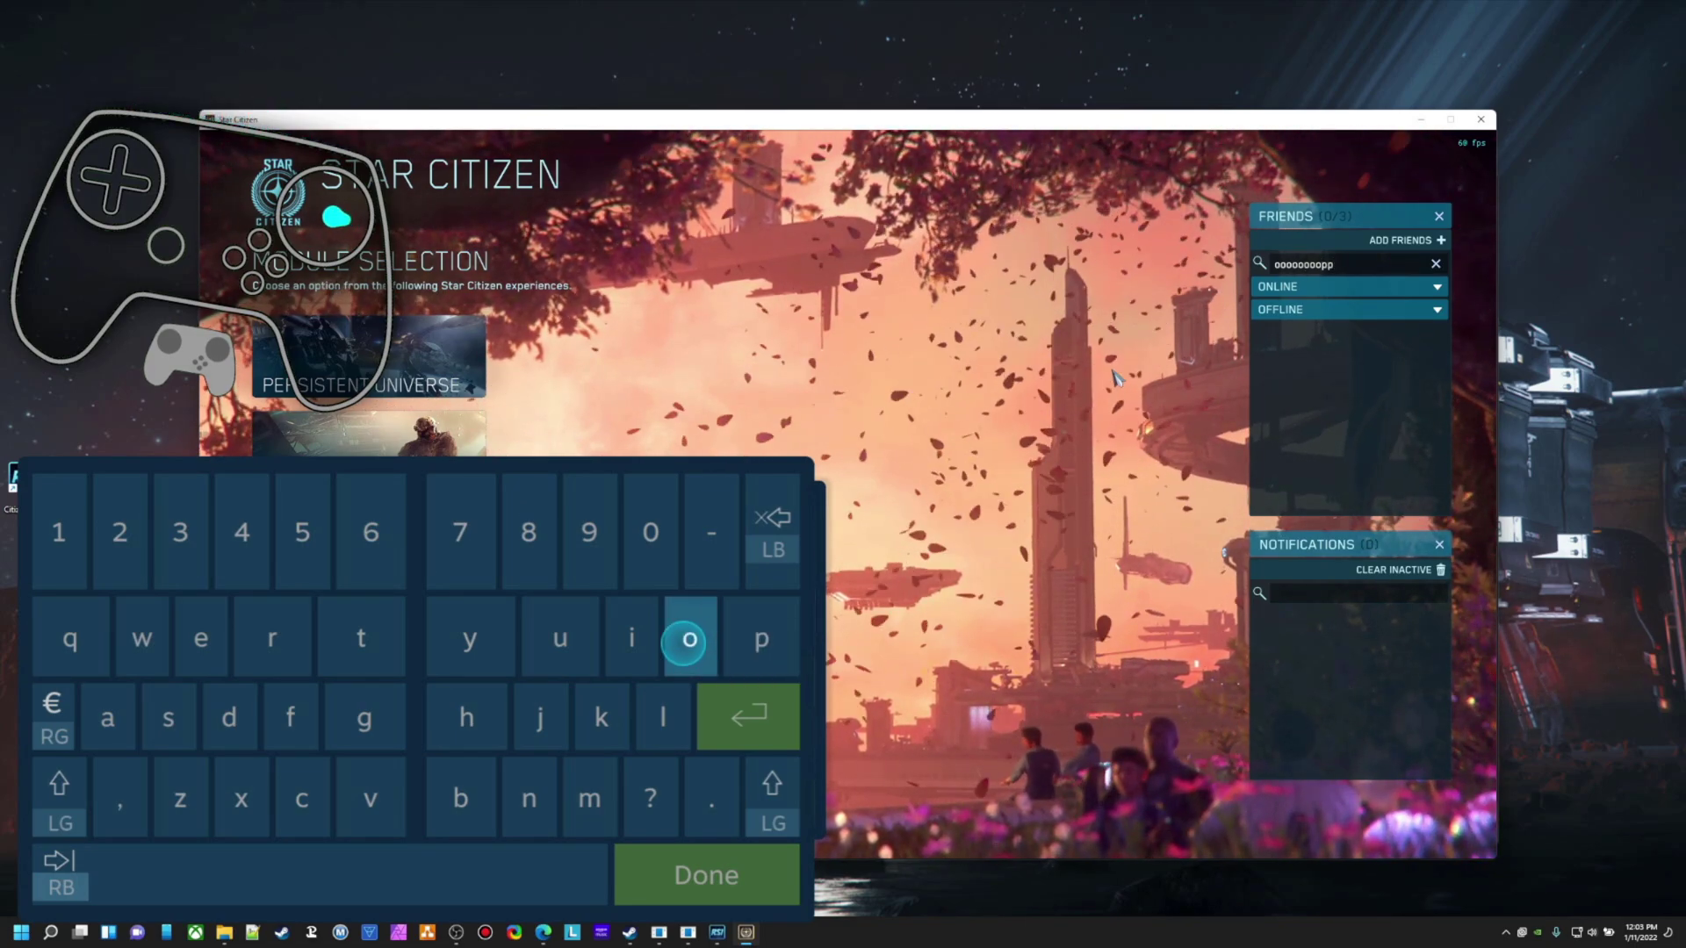
key("Left")
key("Down")
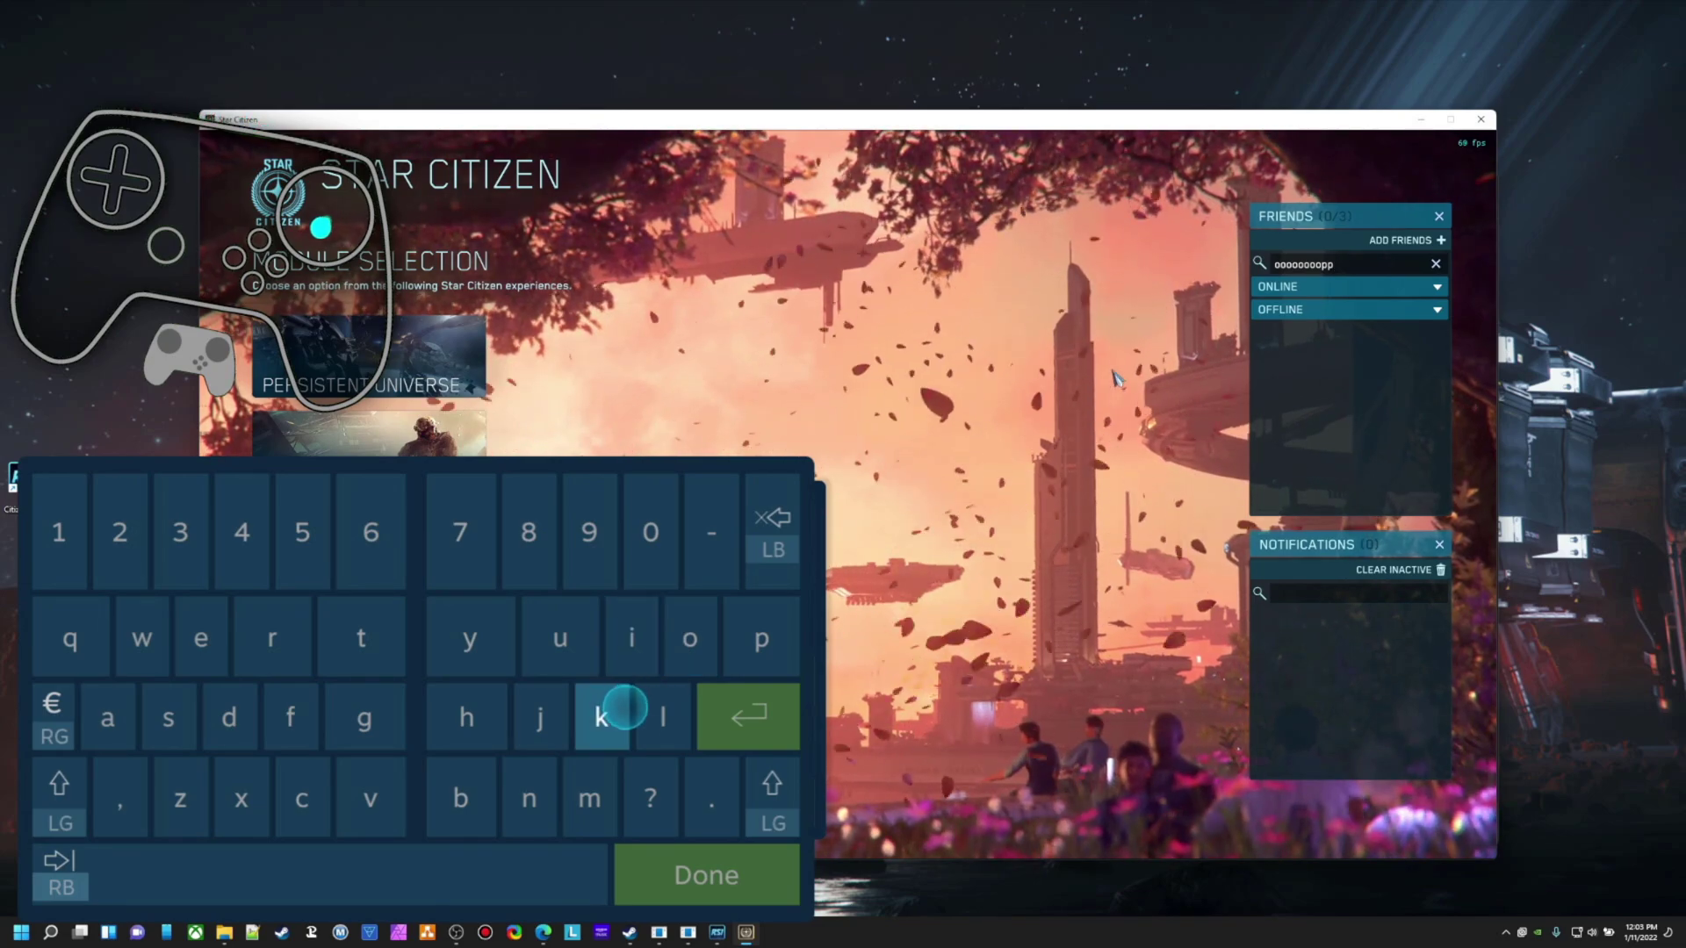
type("kkkk")
key("Right")
key("Right")
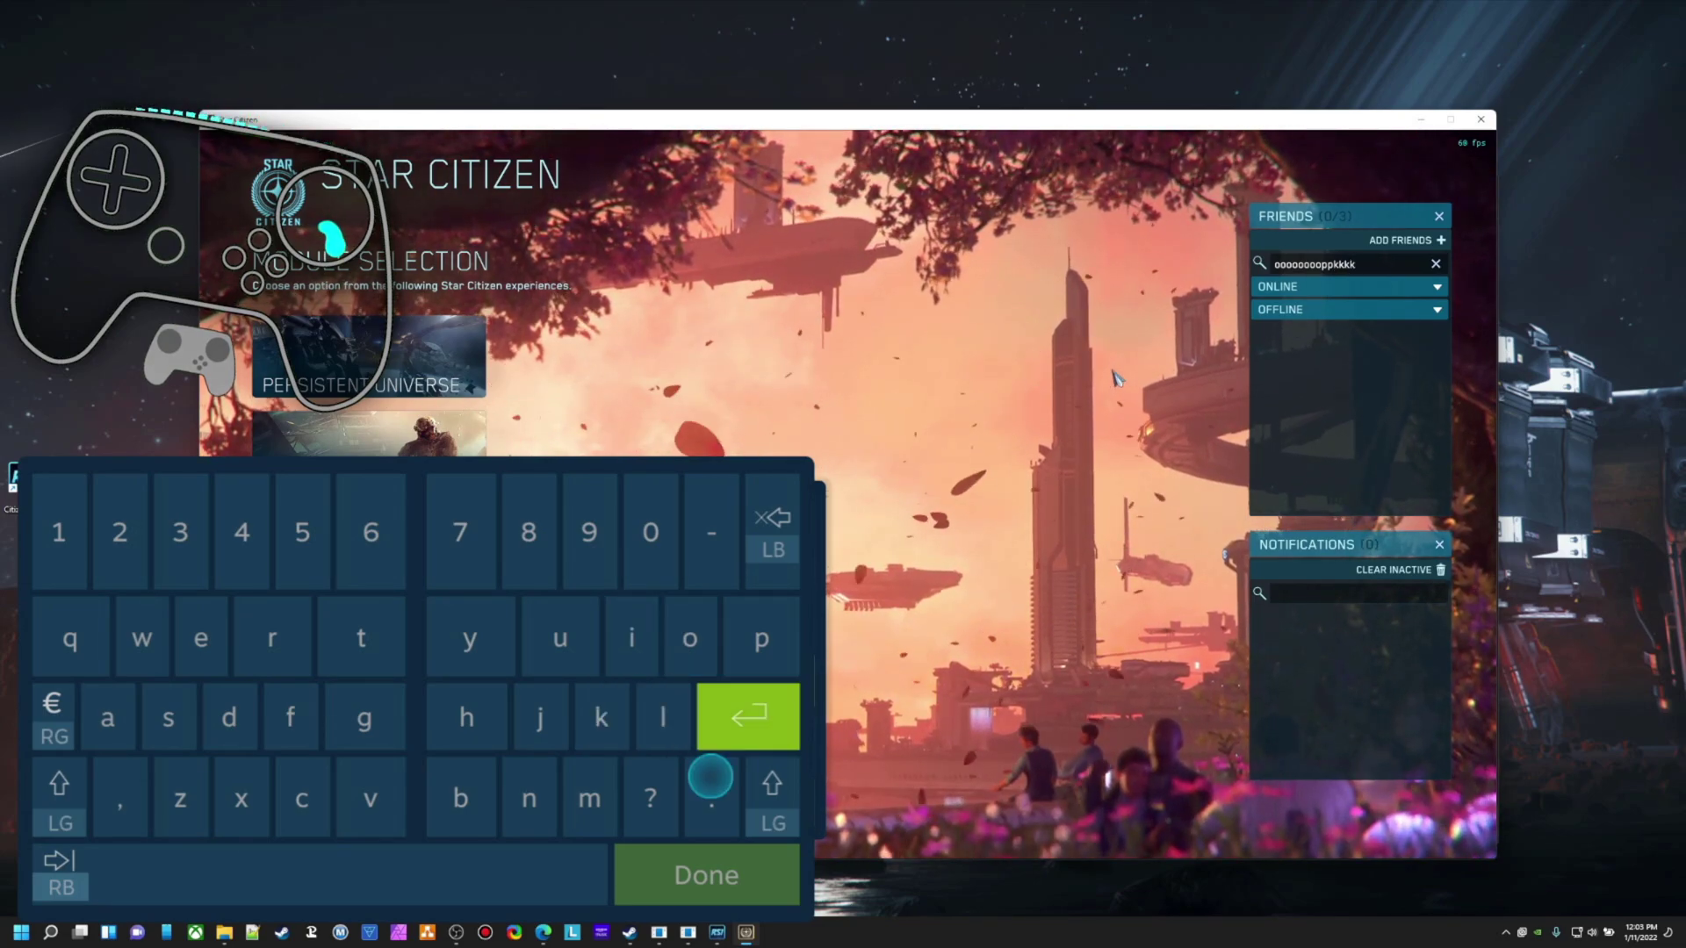
key("Down")
key("Down")
key("Return")
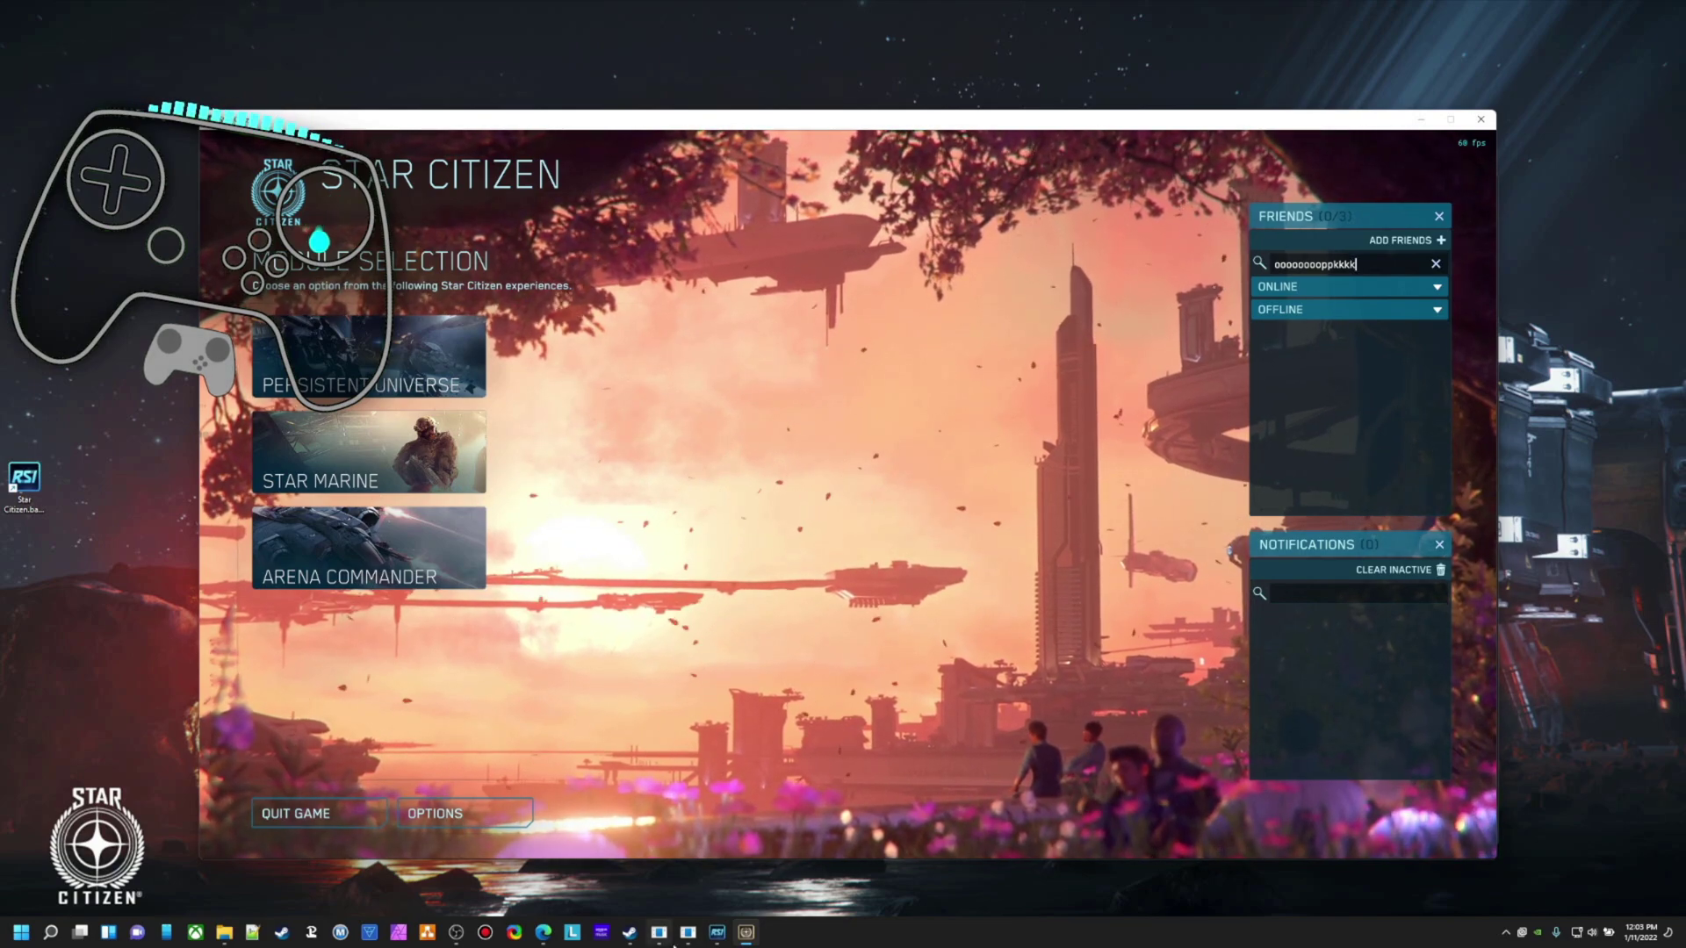
Close the GlosSITarget window from the taskbar.
mouse_move(685, 938)
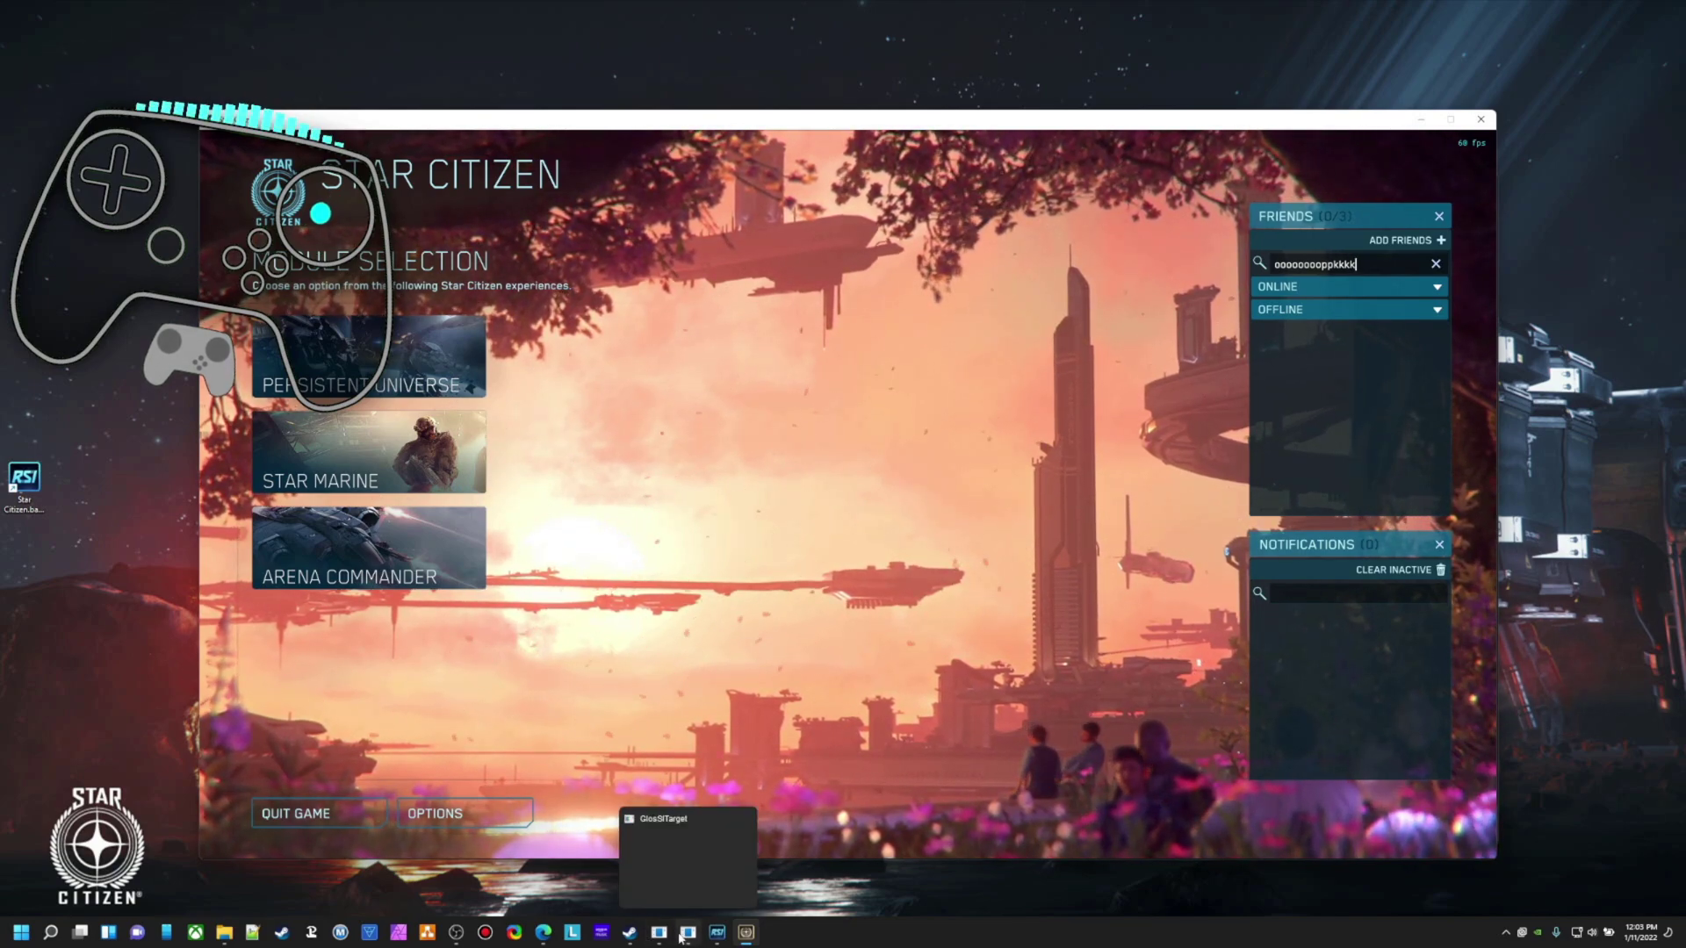
right_click(688, 938)
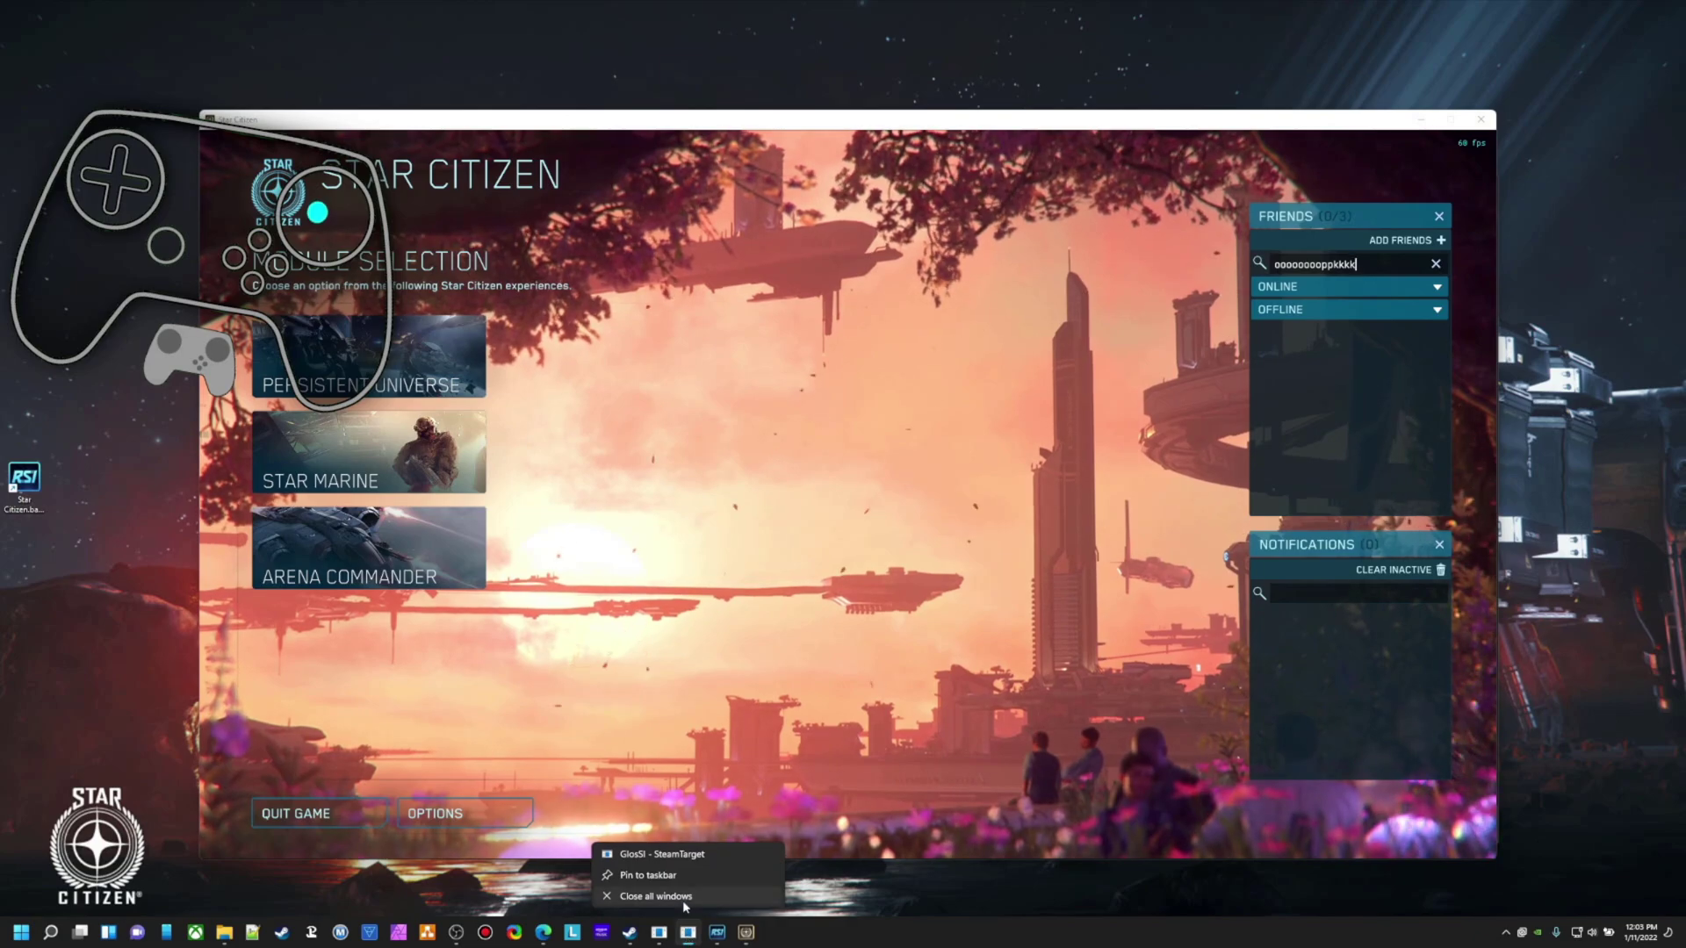
left_click(682, 894)
Search the Friends list for a friend's name, then ask to quit the game.
left_click(1362, 270)
type("r")
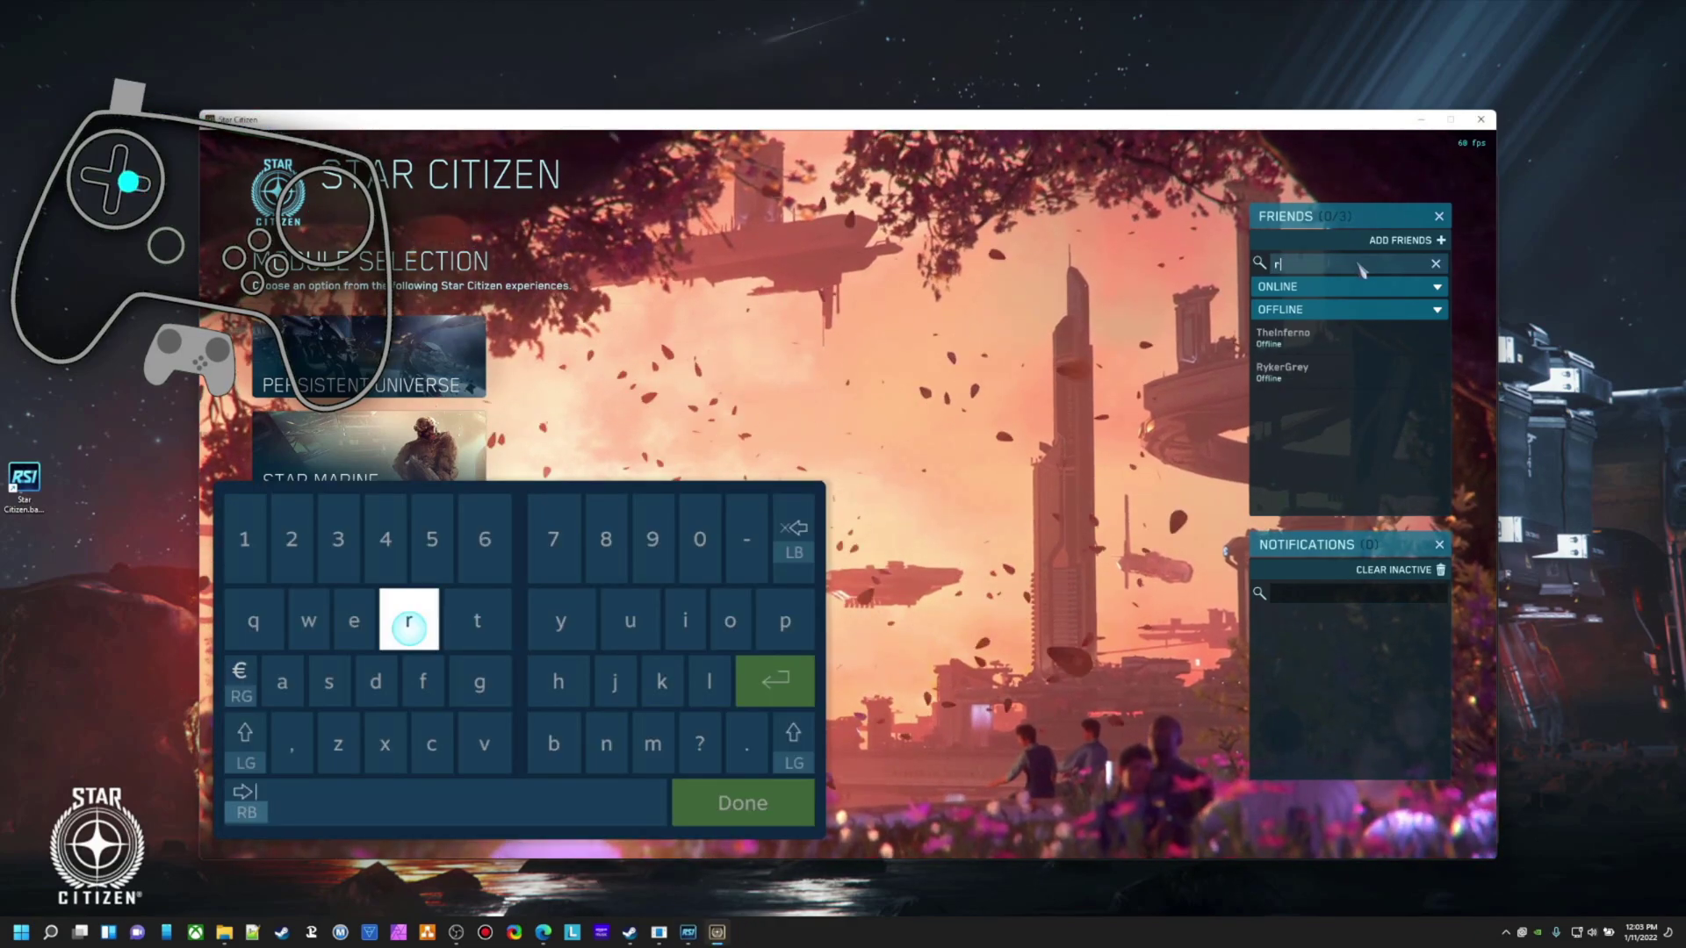
type("yk")
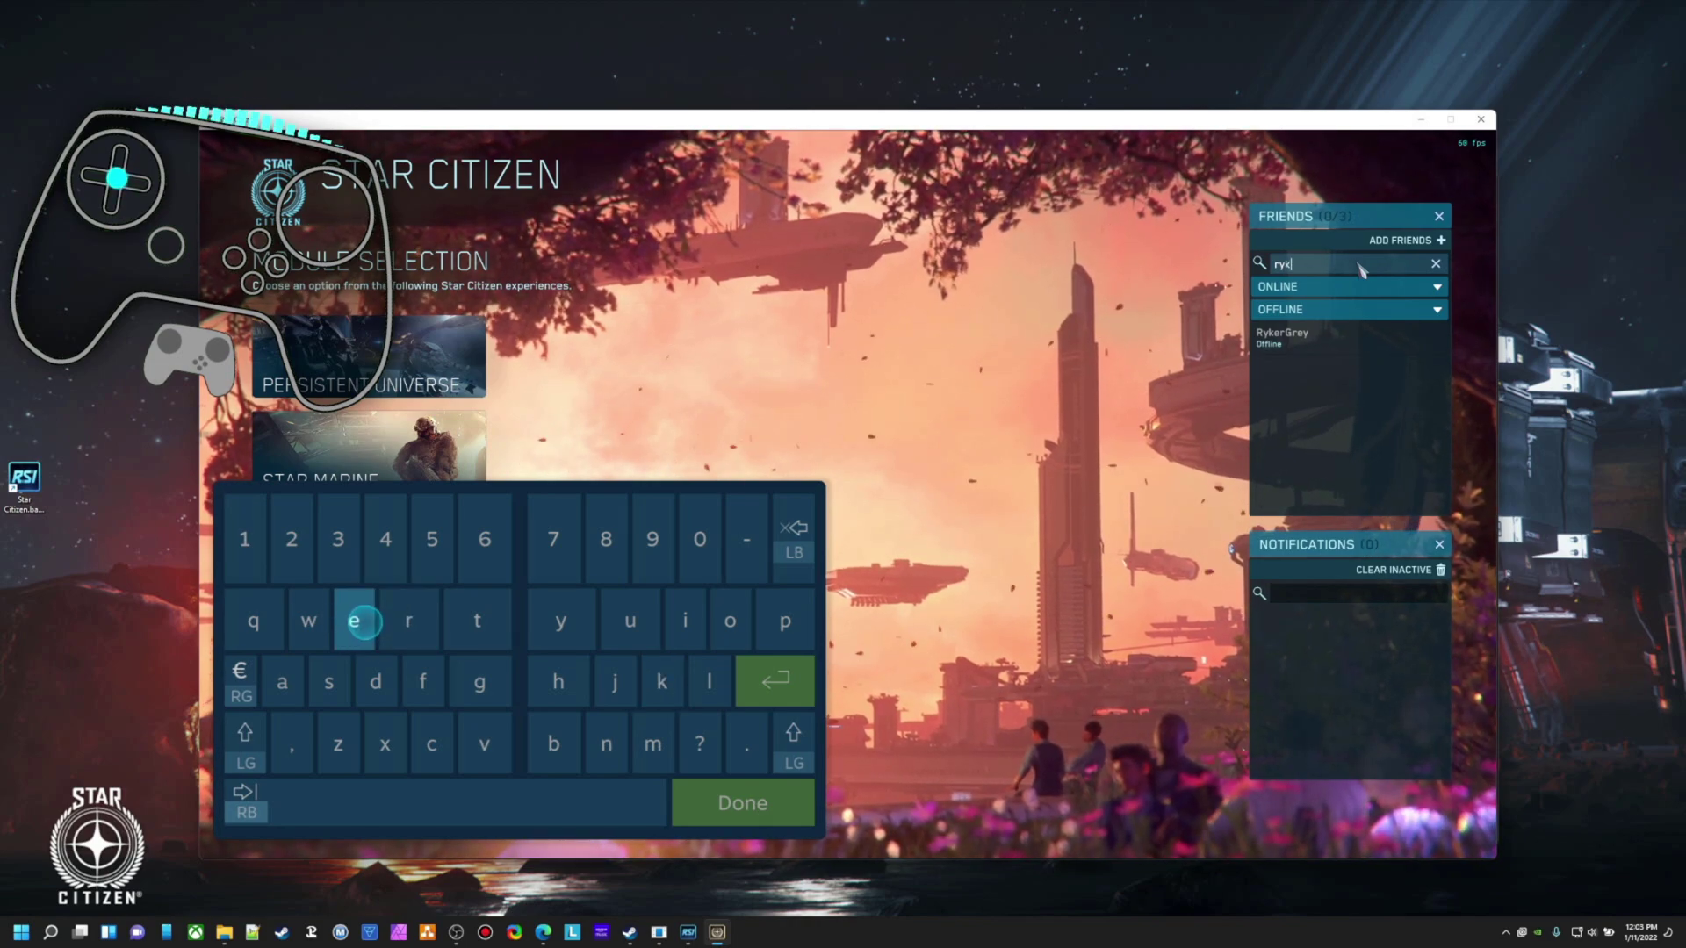
type("er")
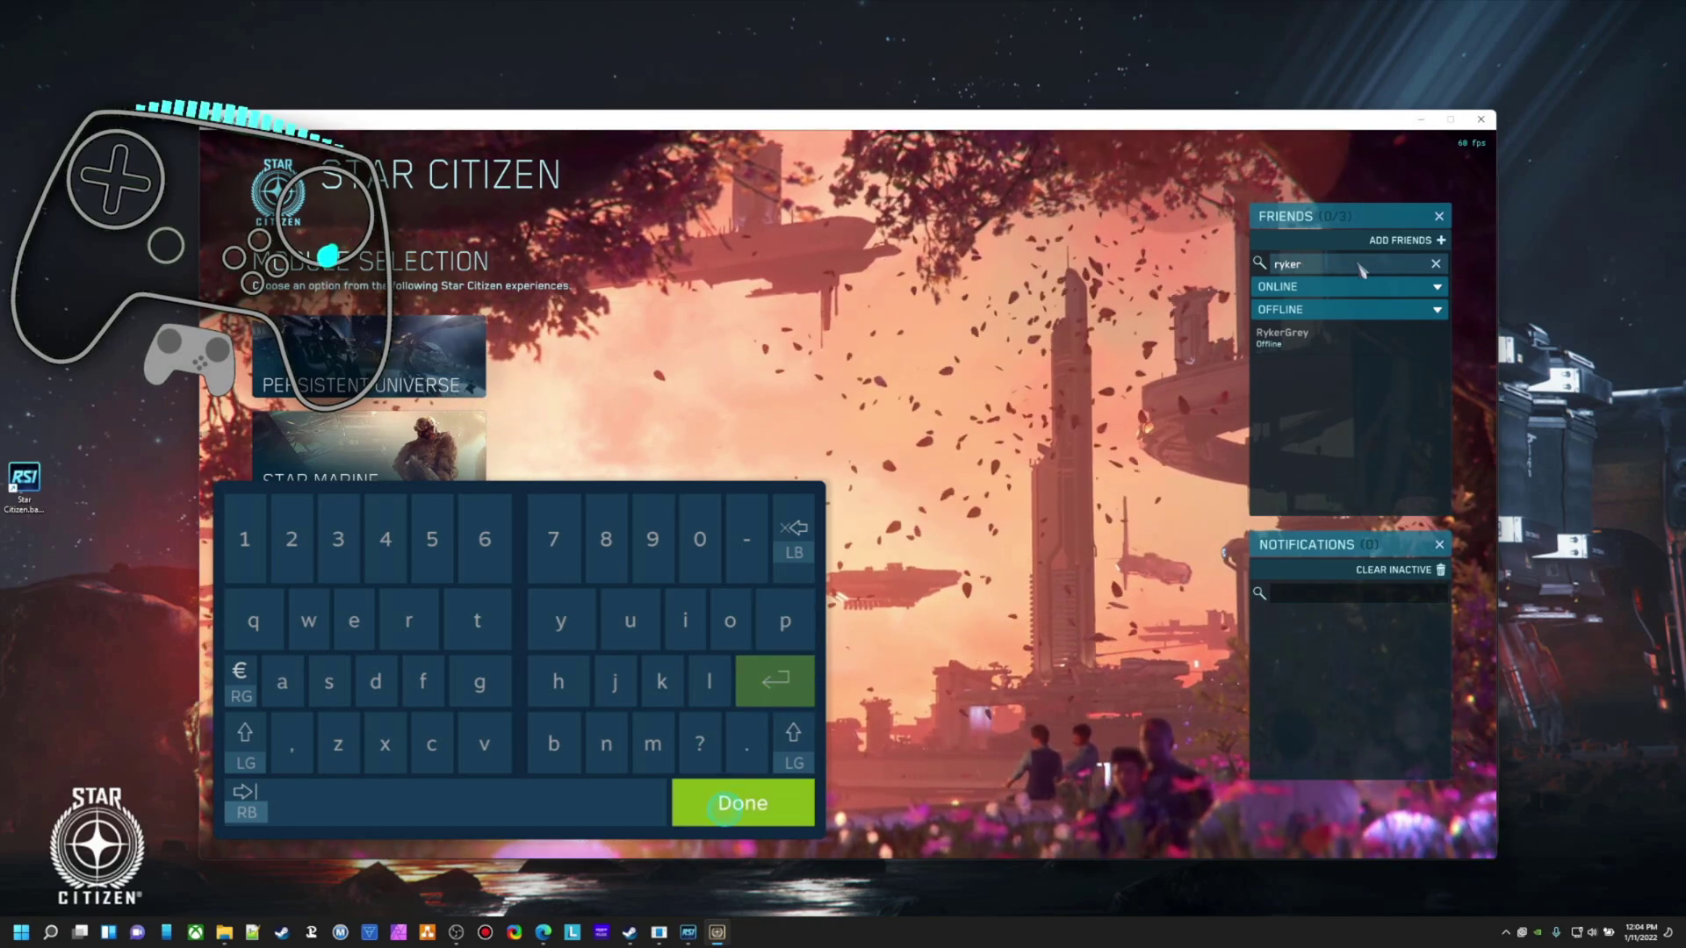
key("Return")
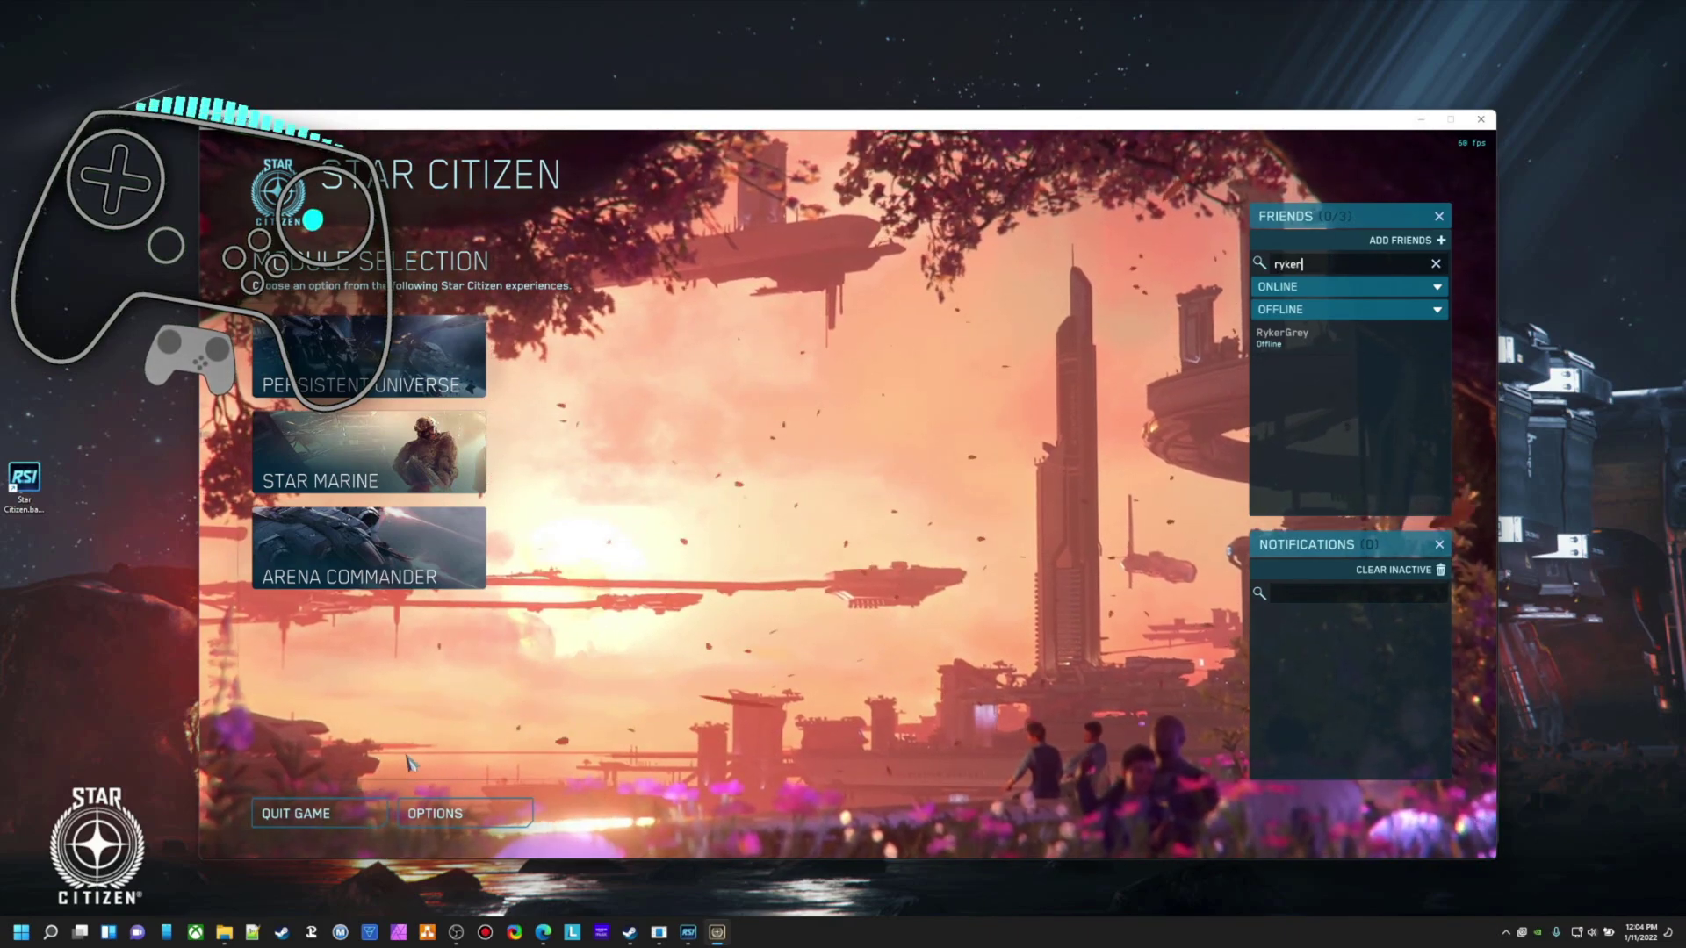
left_click(355, 814)
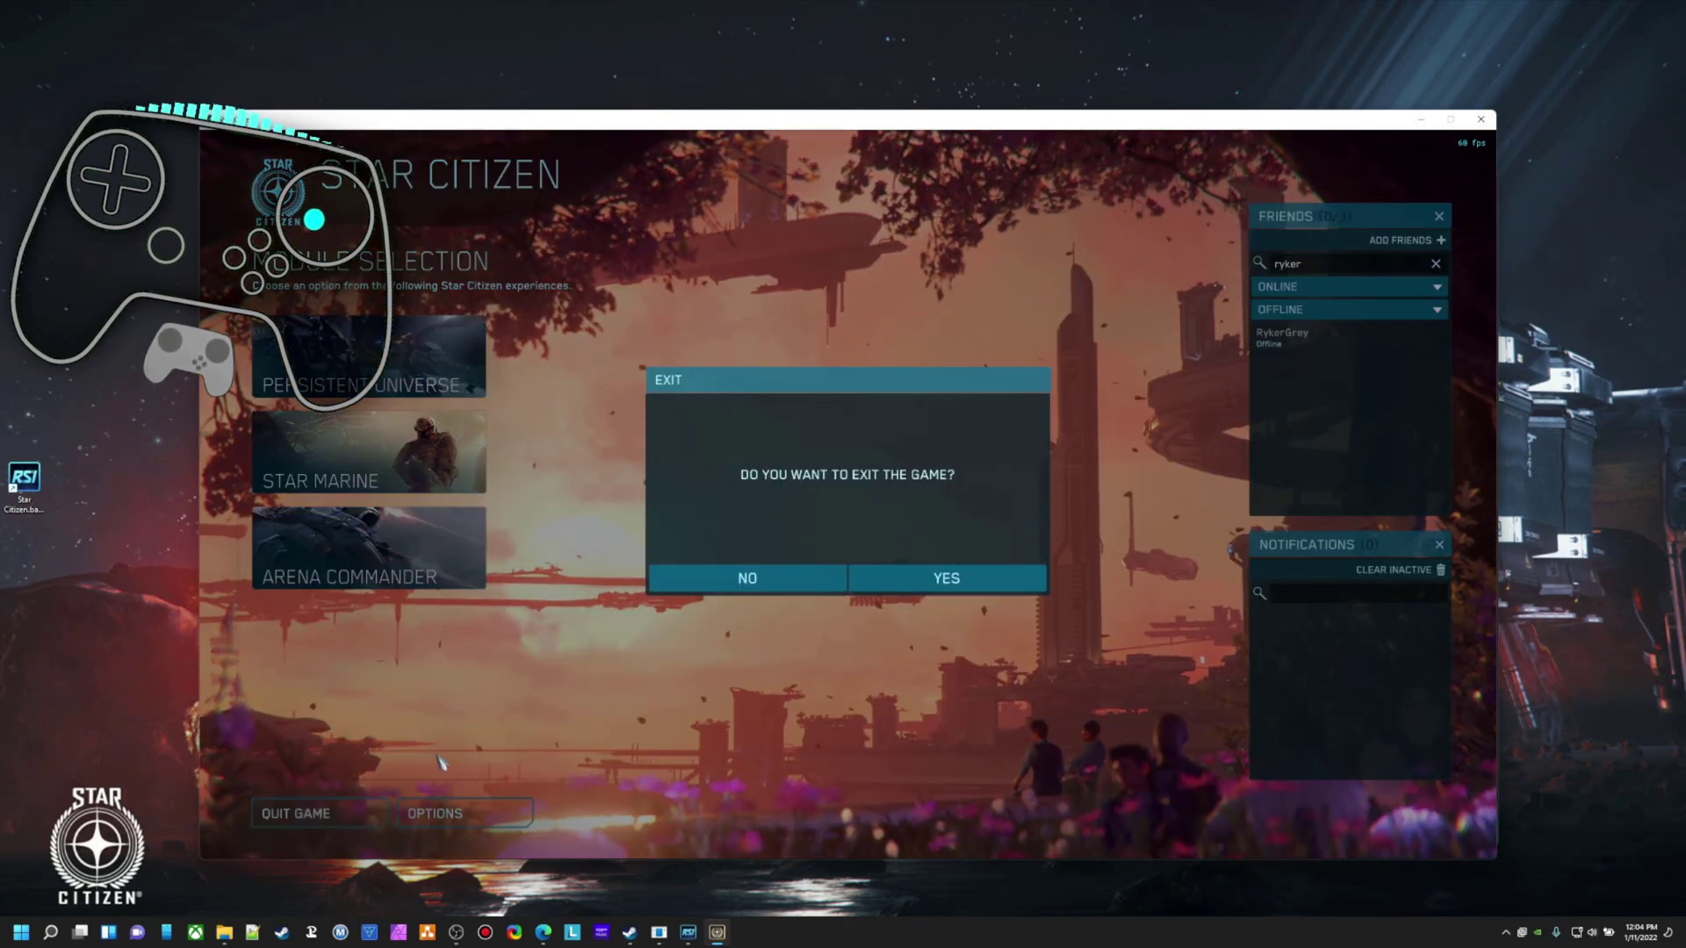
Confirm quitting the game and open Star Citizen.bat in Notepad++.
key("Return")
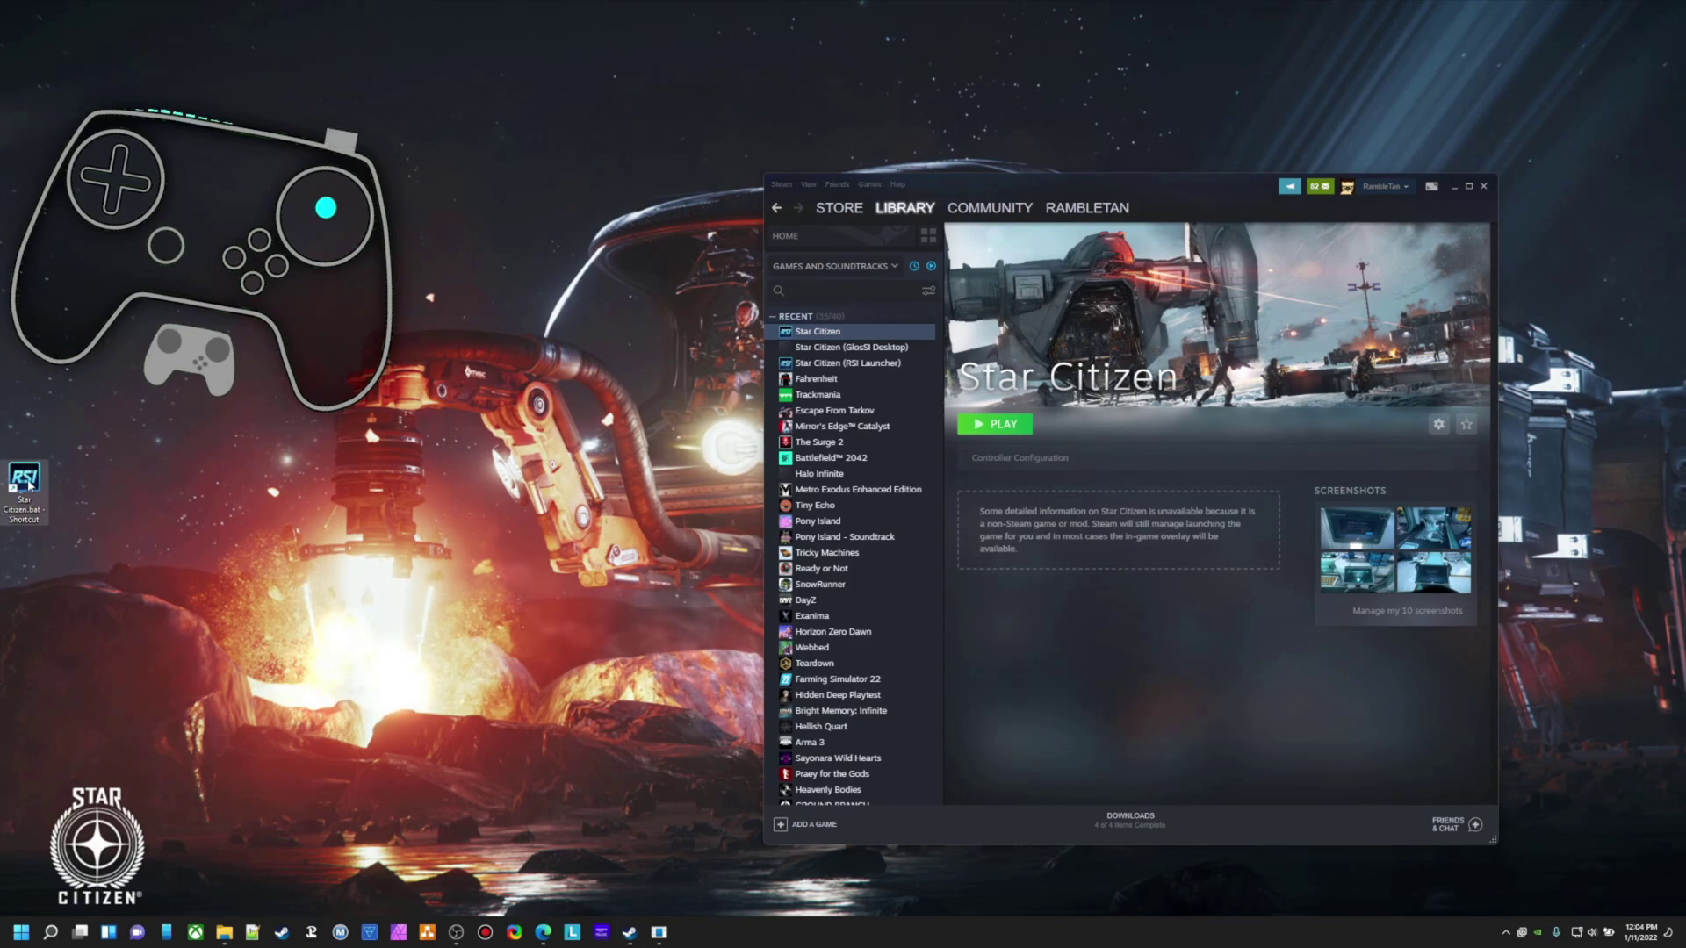
left_click_drag(30, 486, 134, 542)
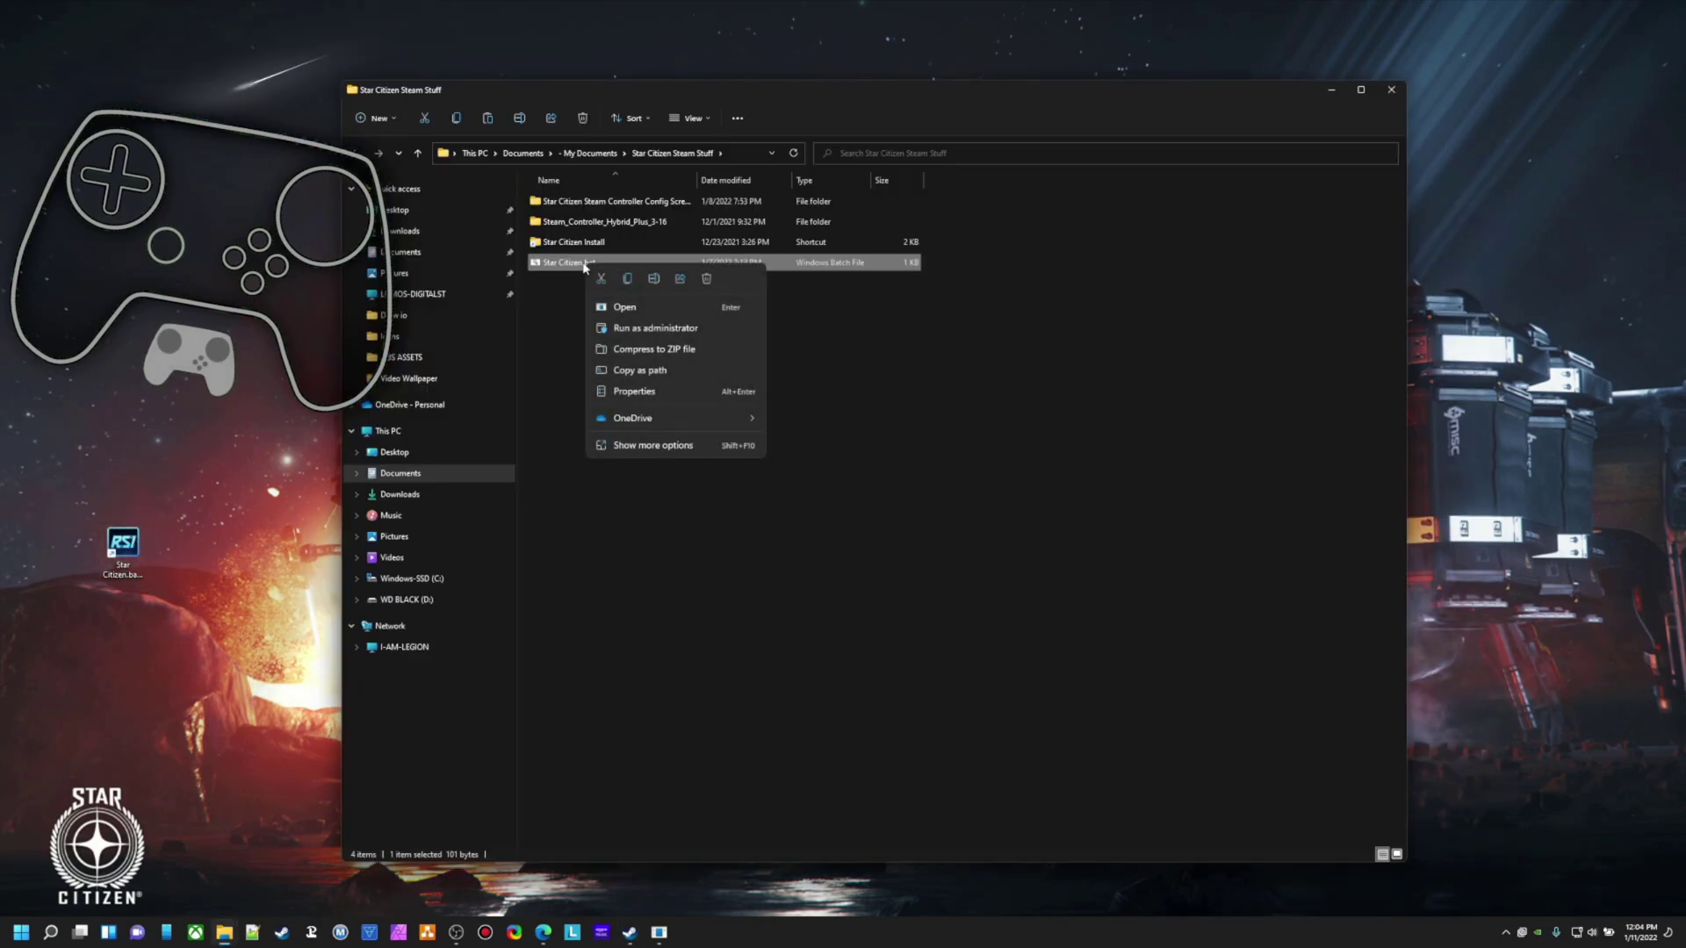
left_click(635, 442)
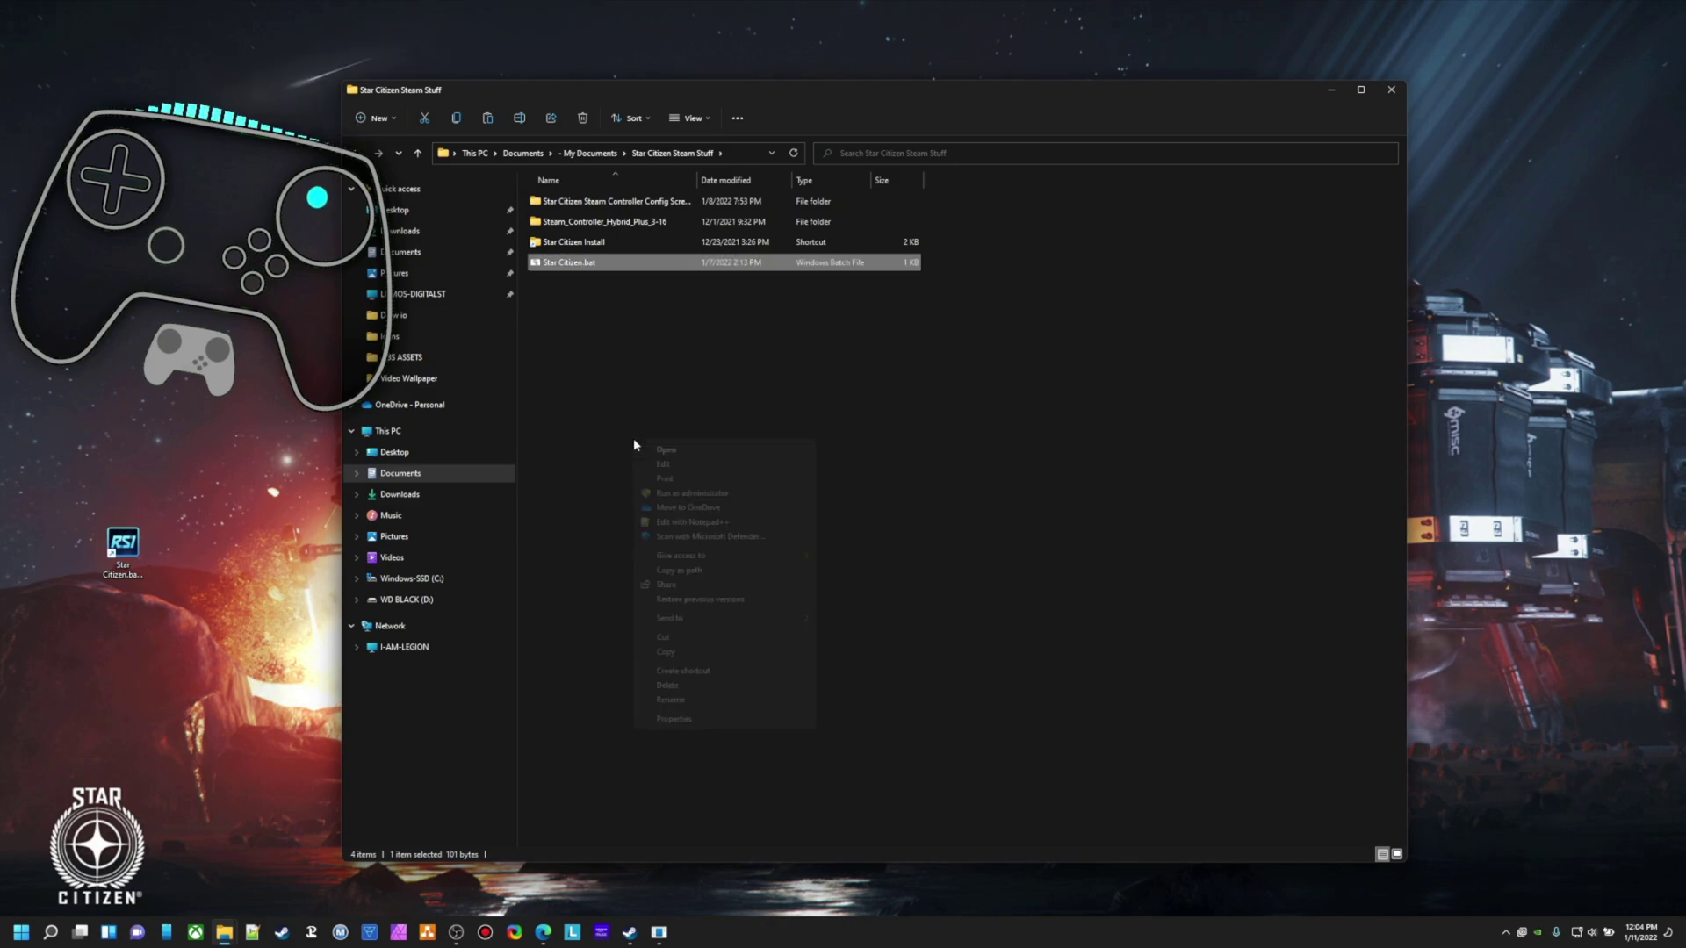
left_click(715, 523)
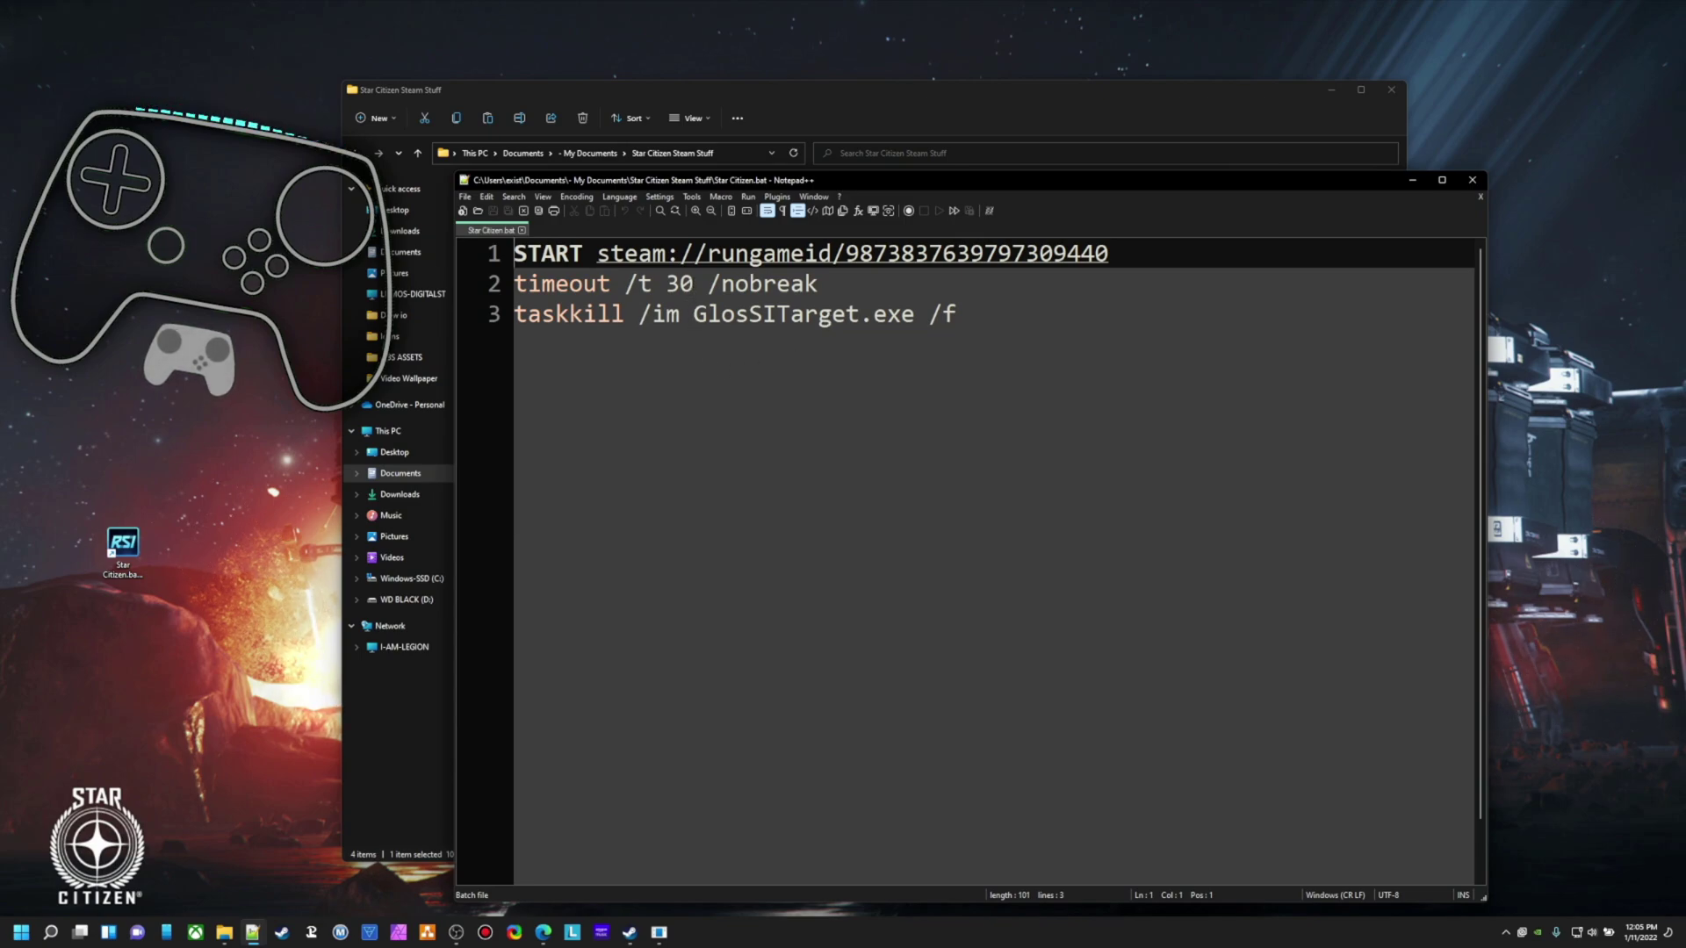
Highlight the 30-second timeout line, close File Explorer, and bring Steam's library forward.
left_click(694, 284)
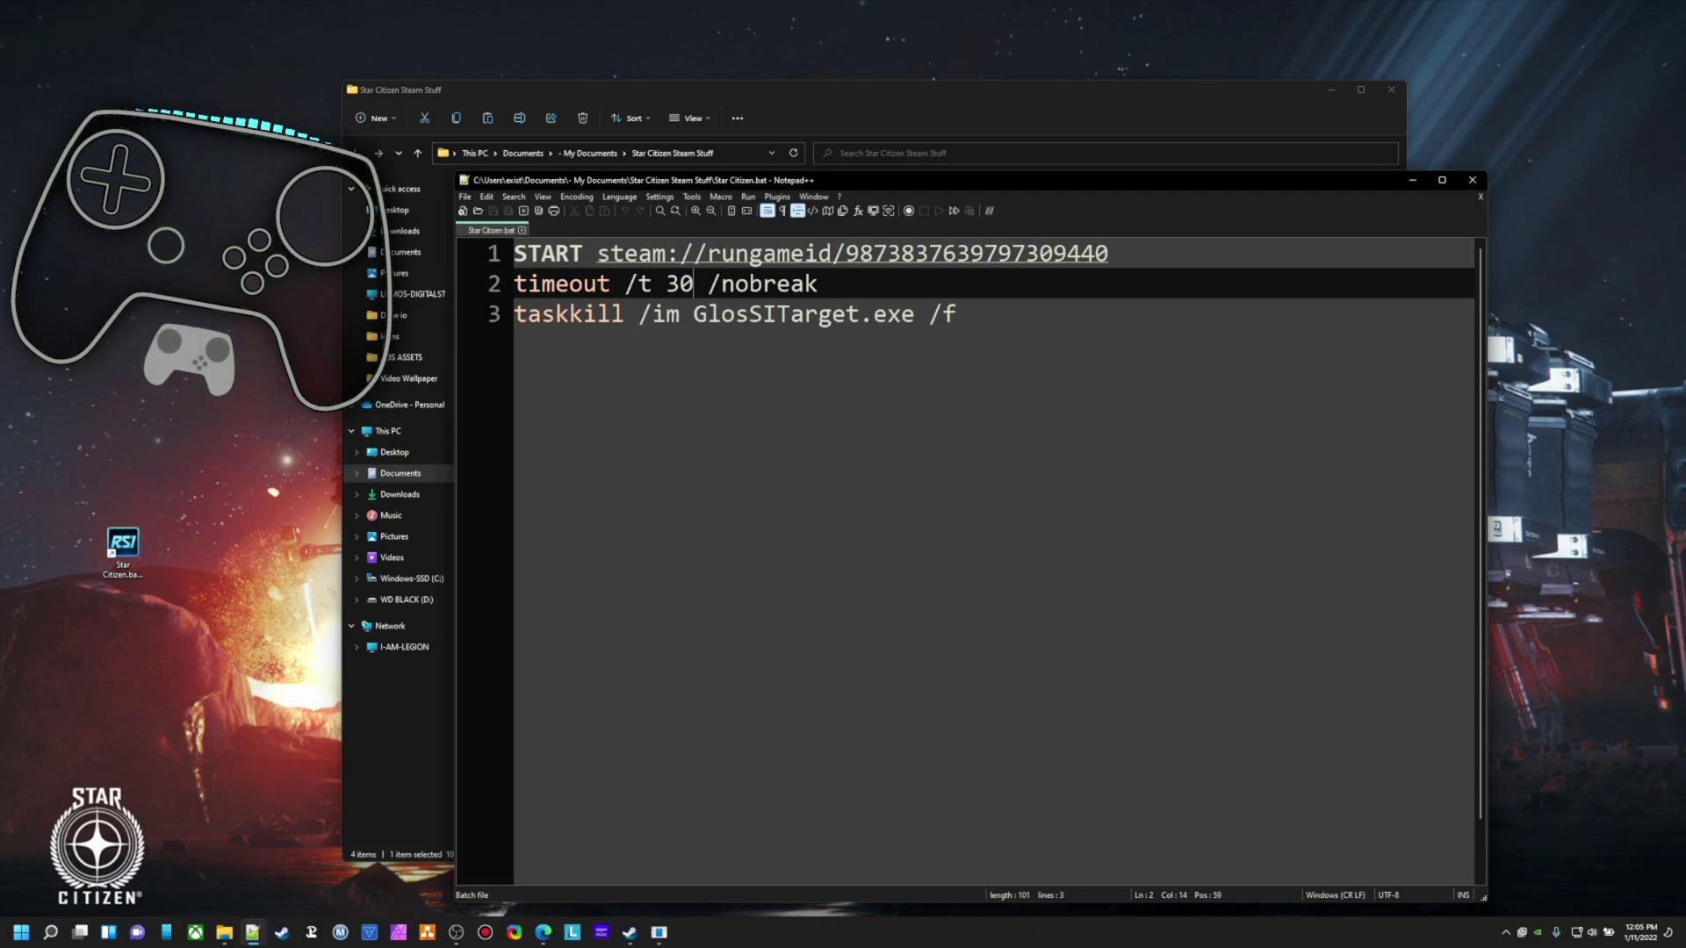
left_click(1391, 89)
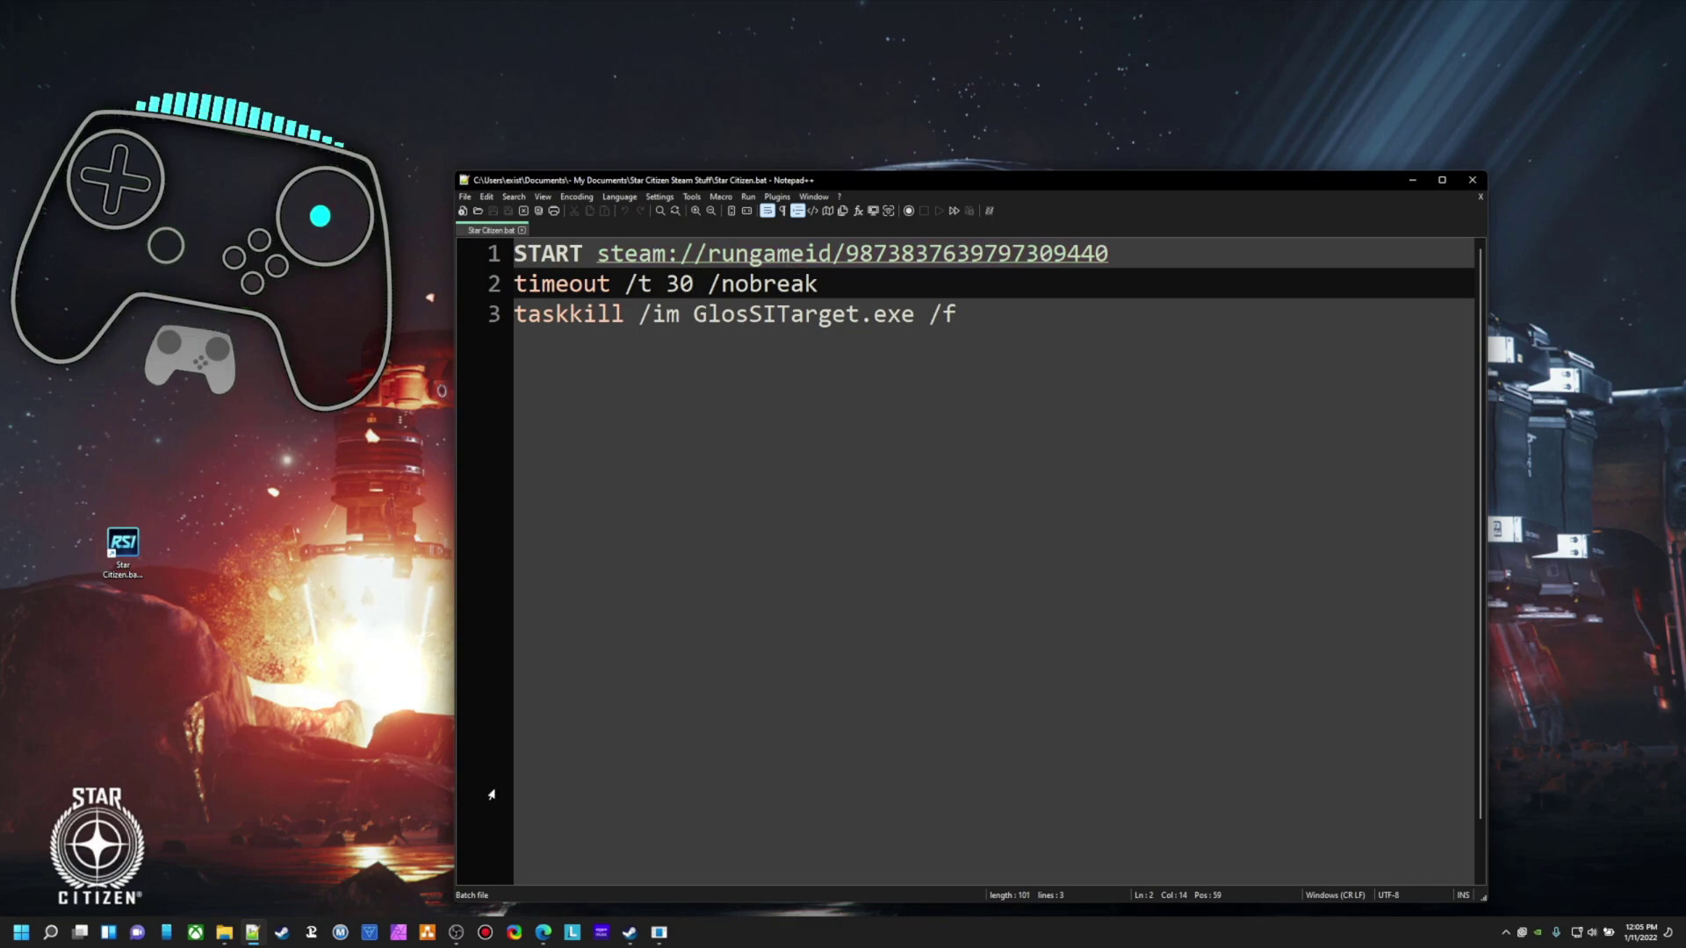
left_click(630, 932)
Add a desktop shortcut for the Star Citizen entry from Steam's Manage menu.
right_click(926, 362)
mouse_move(957, 423)
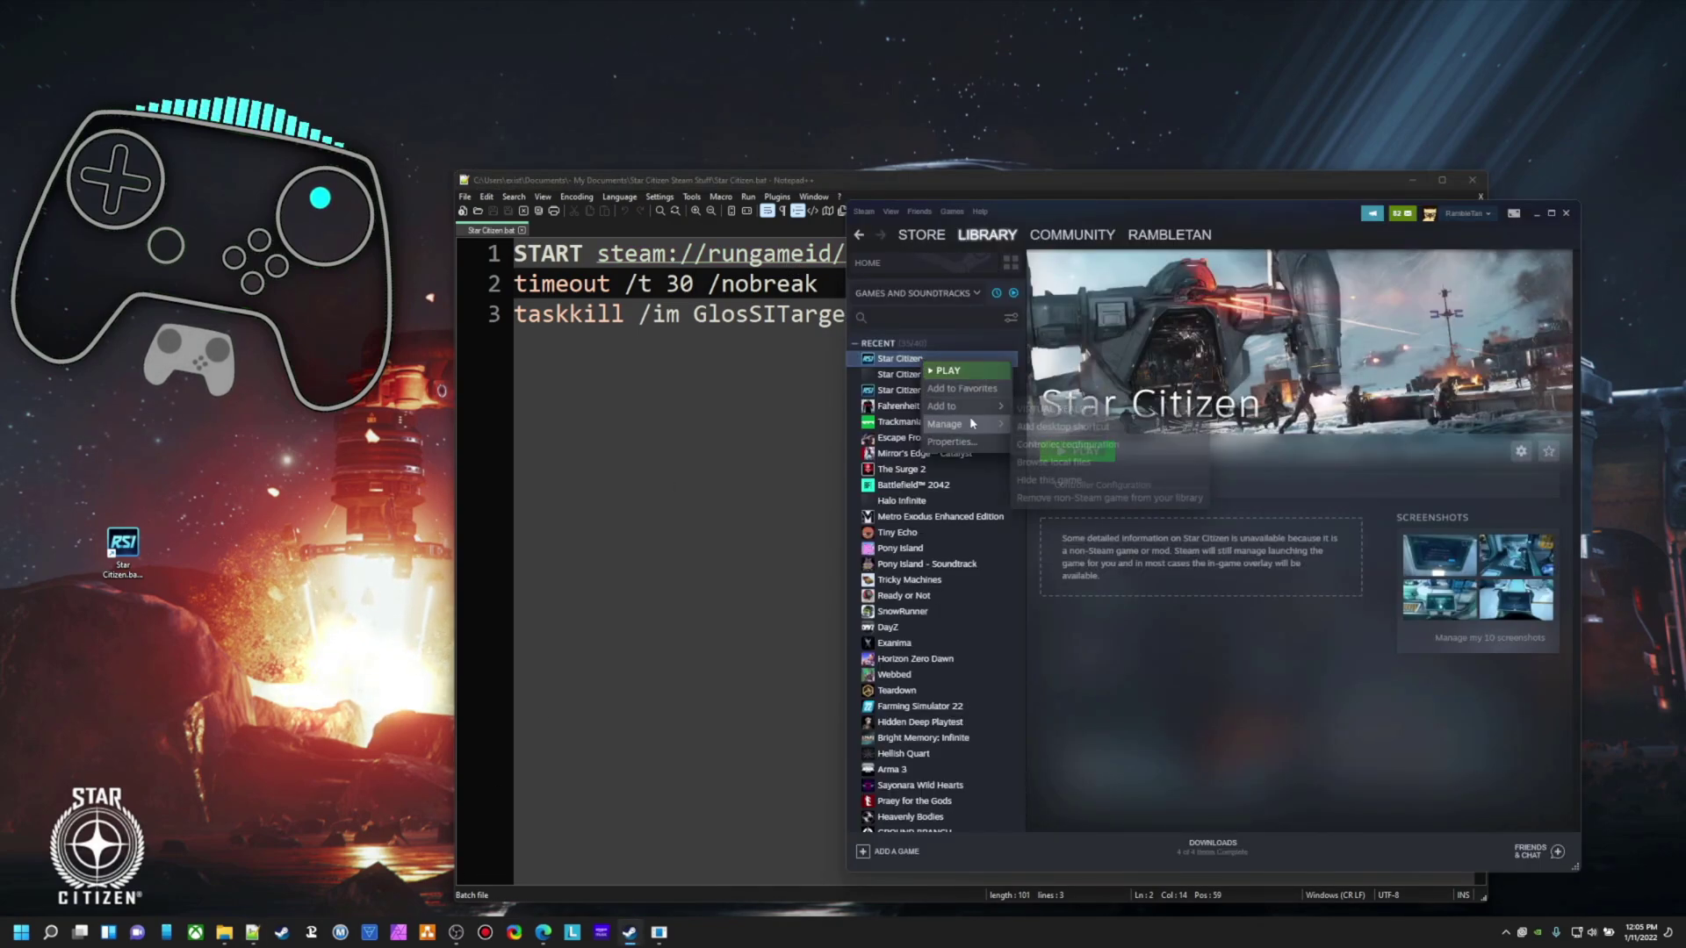
left_click(1067, 427)
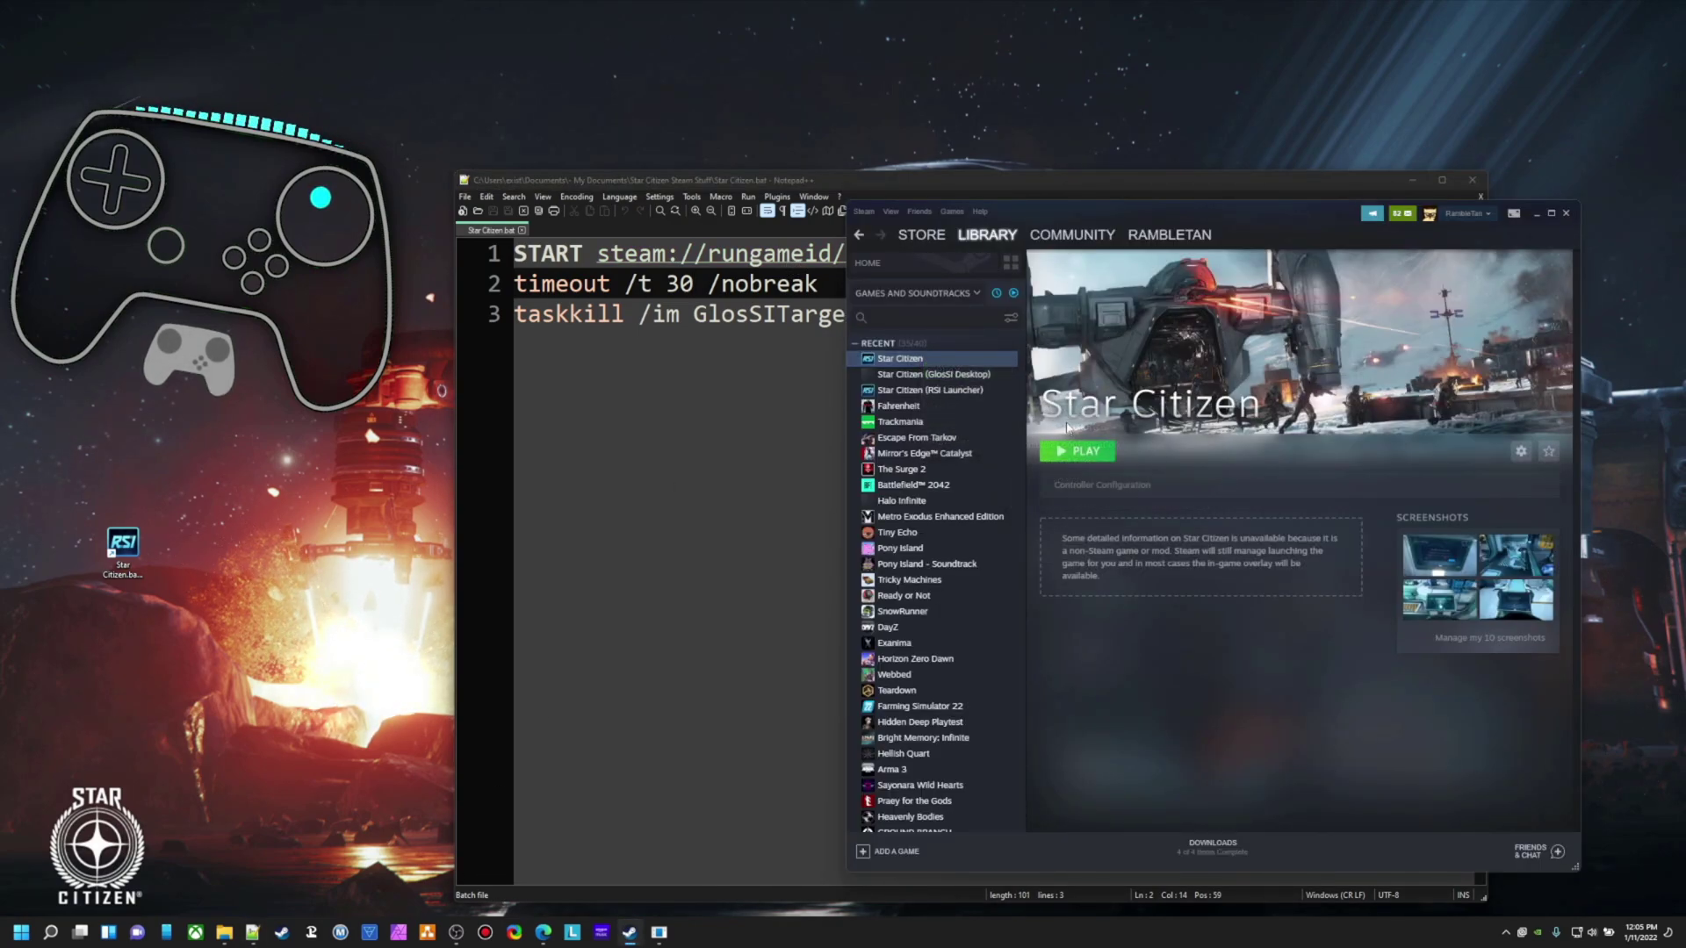
Check the new shortcut's steam://rungameid address in its properties, then return to Notepad++.
right_click(230, 557)
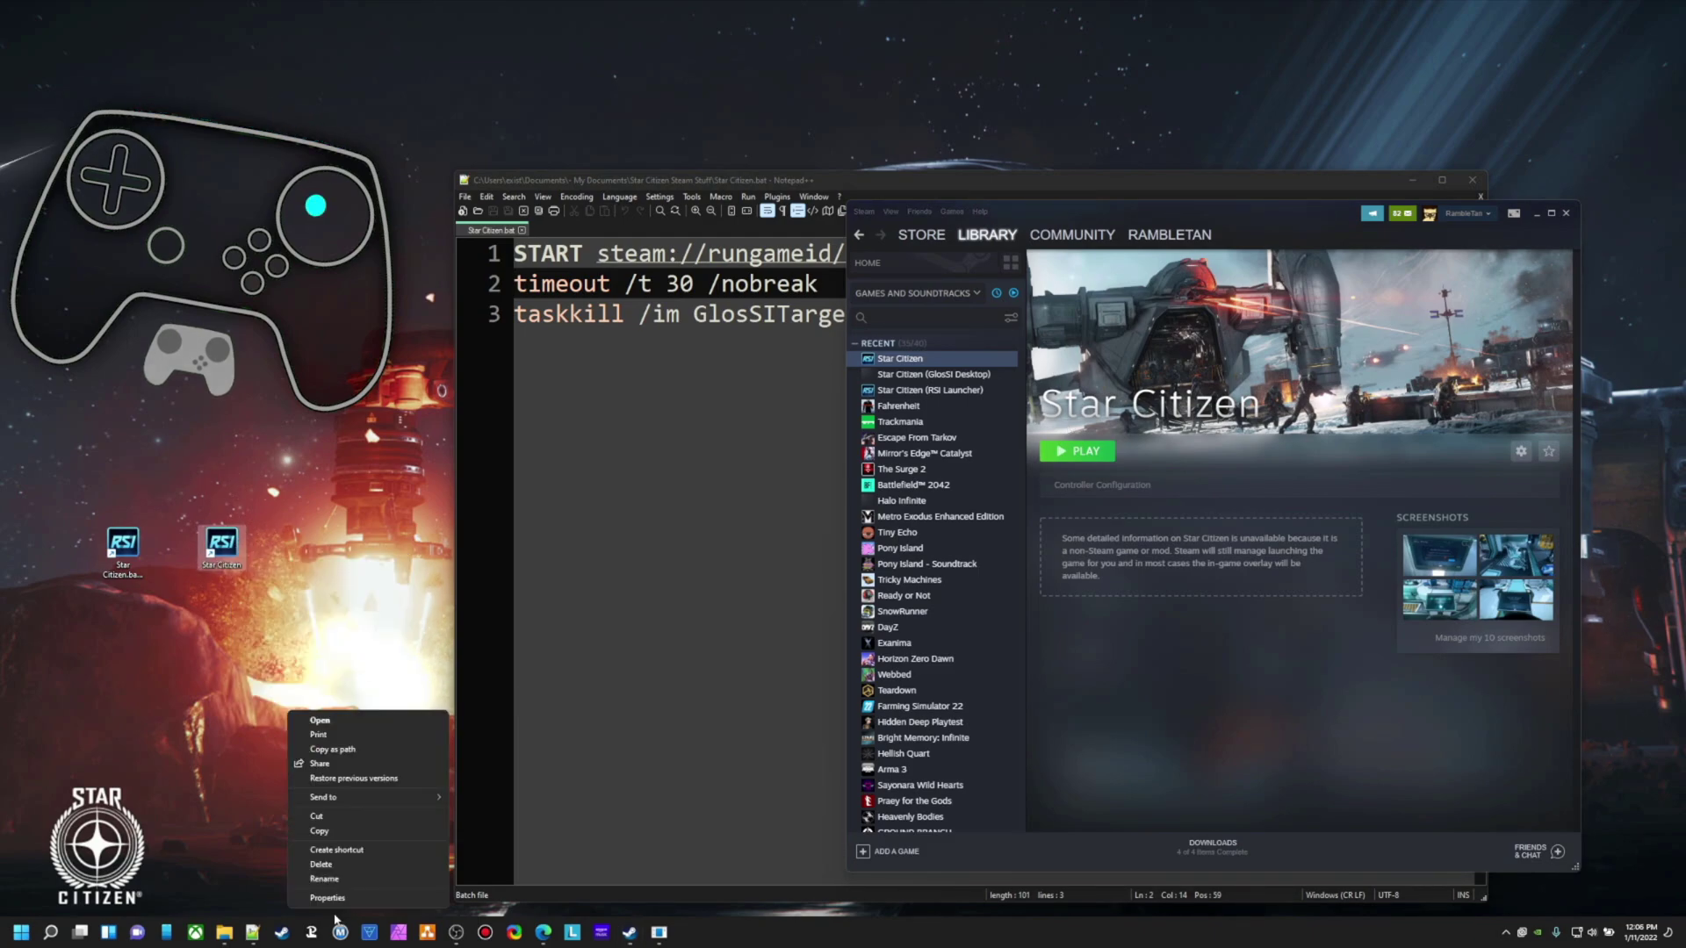
left_click(328, 896)
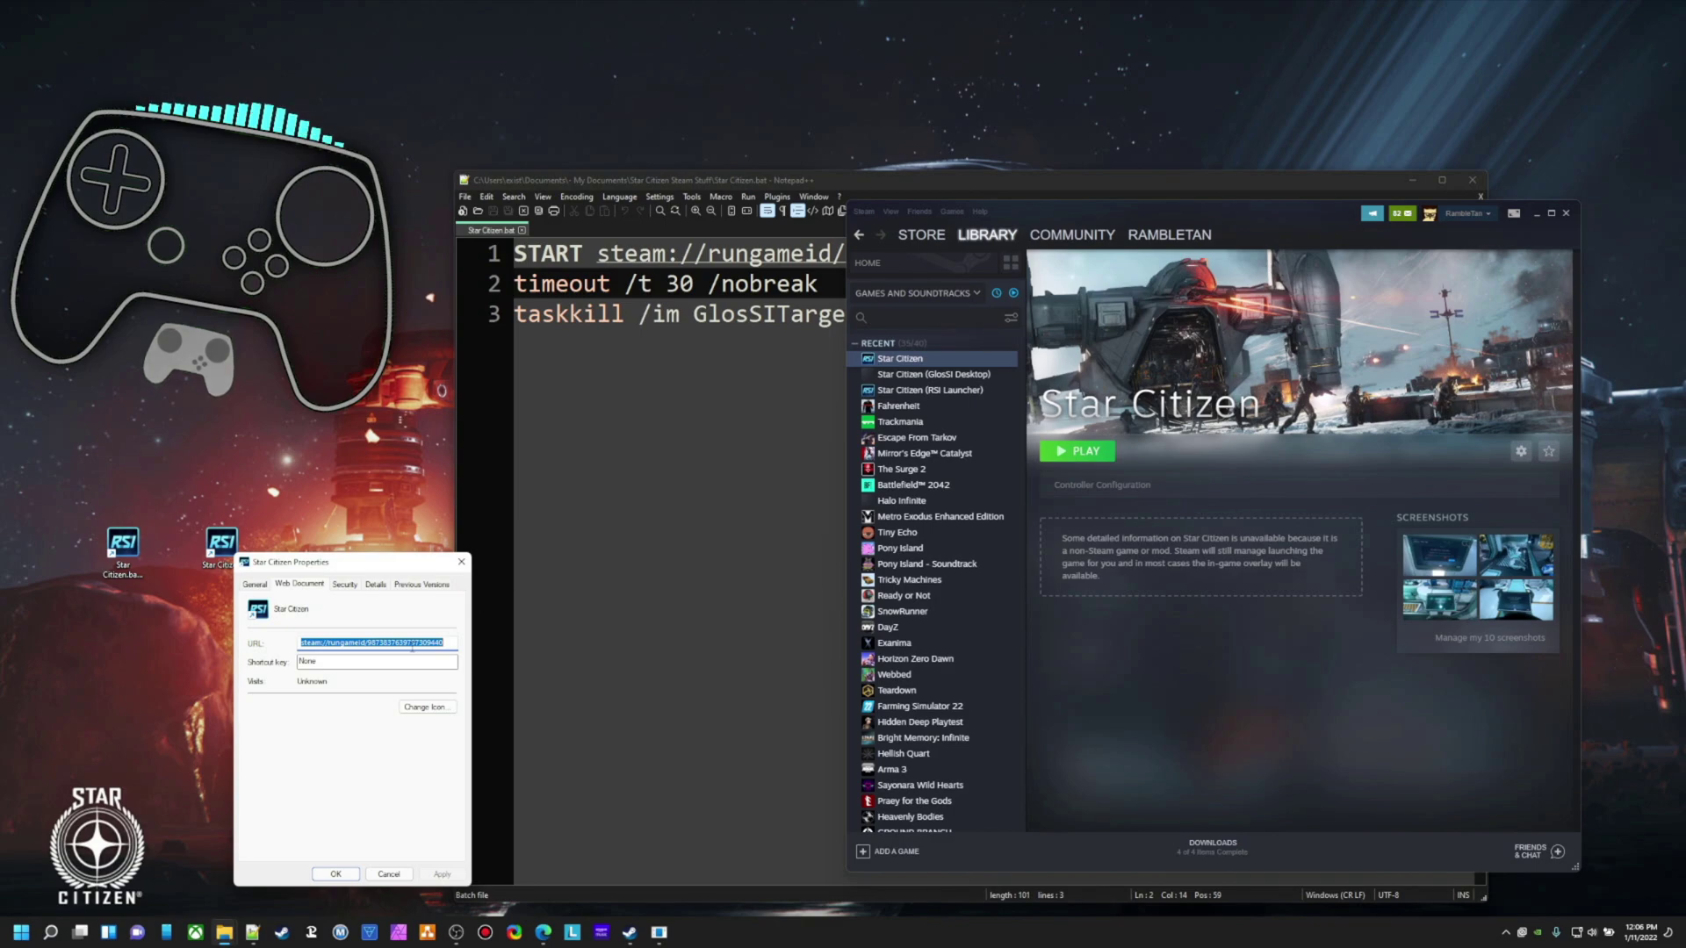
key("Escape")
left_click(624, 369)
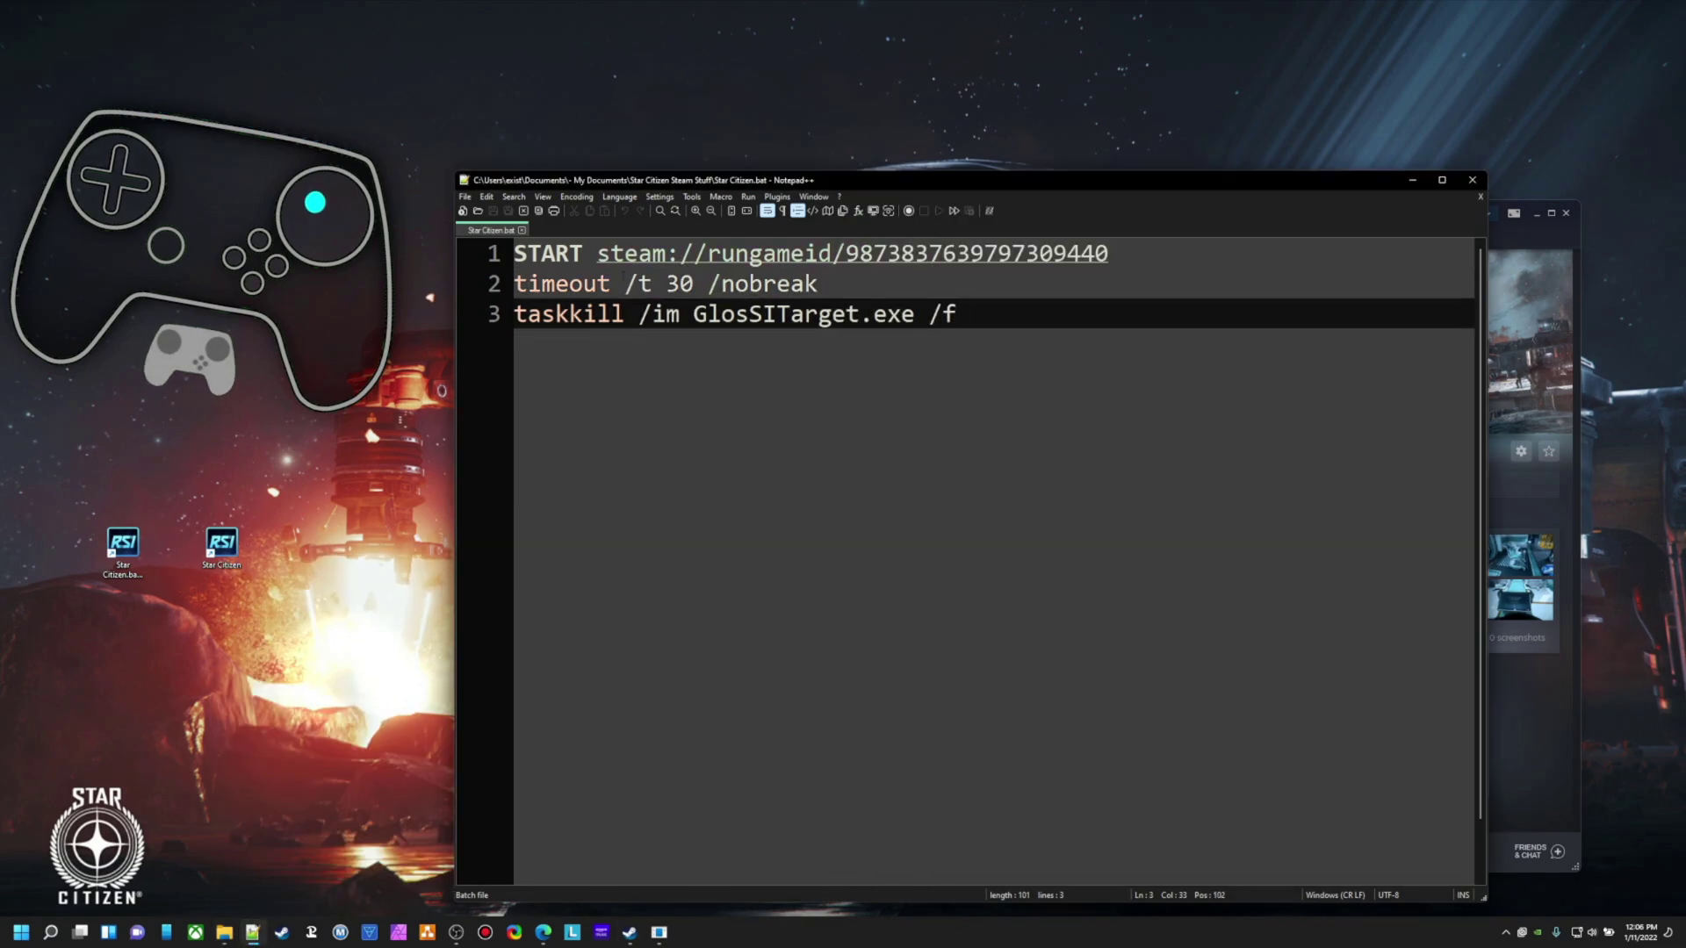
Save the script to the desktop as Star Citizen.txt and open it in Notepad.
left_click_drag(503, 237, 171, 666)
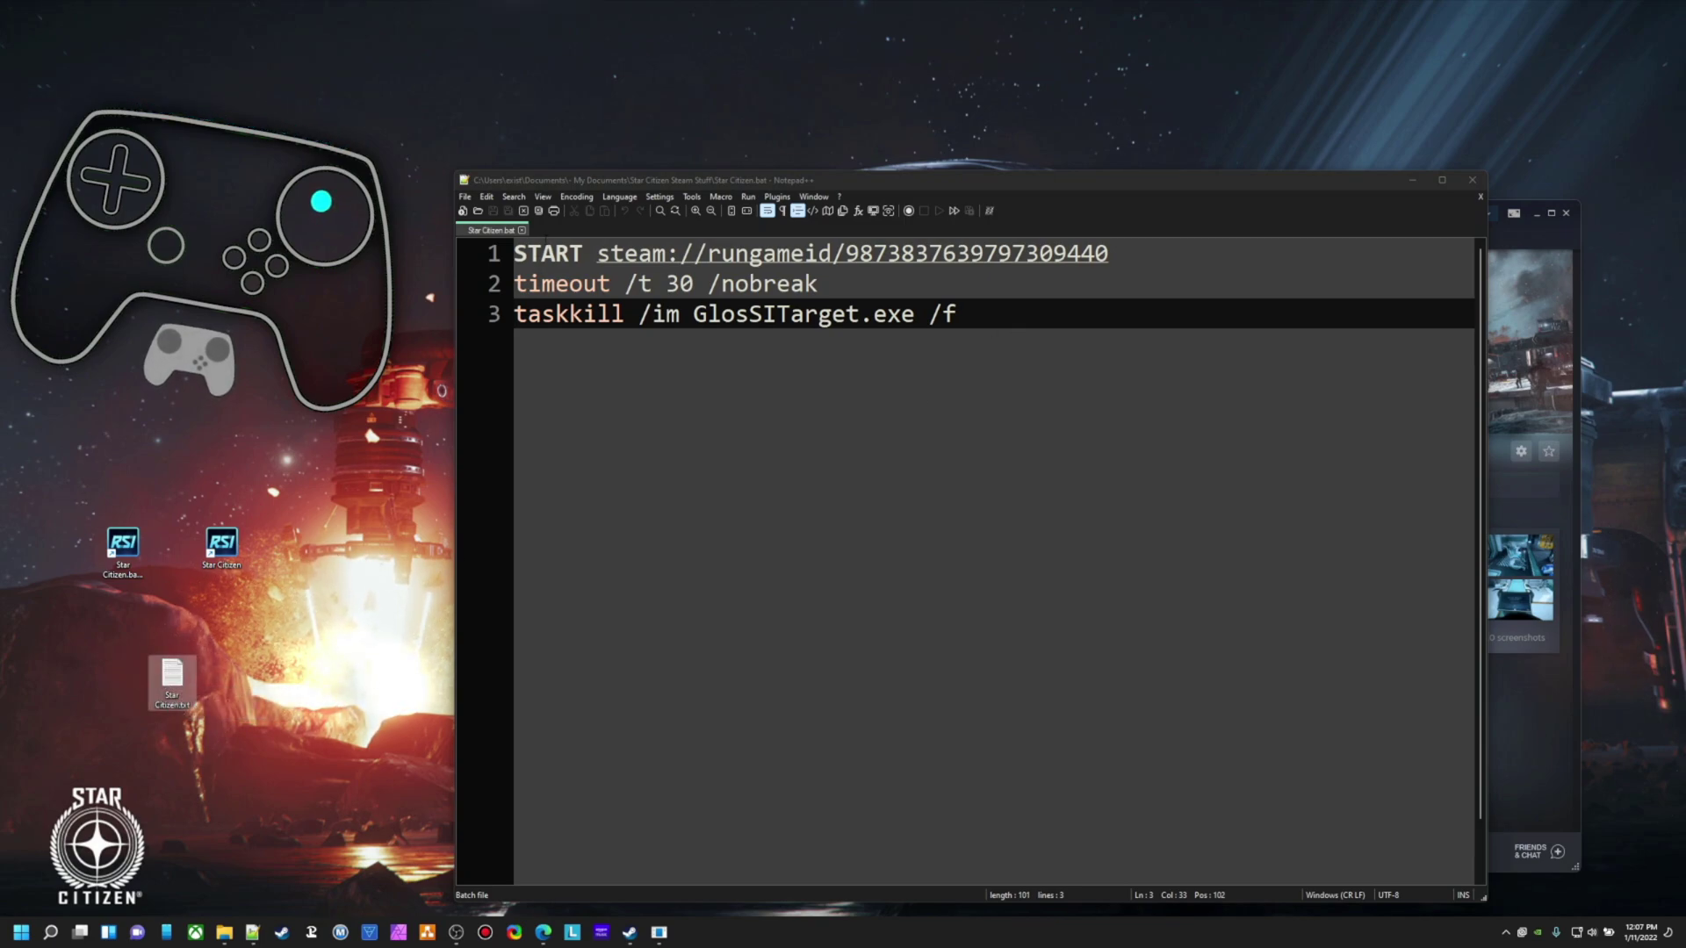
double_click(173, 677)
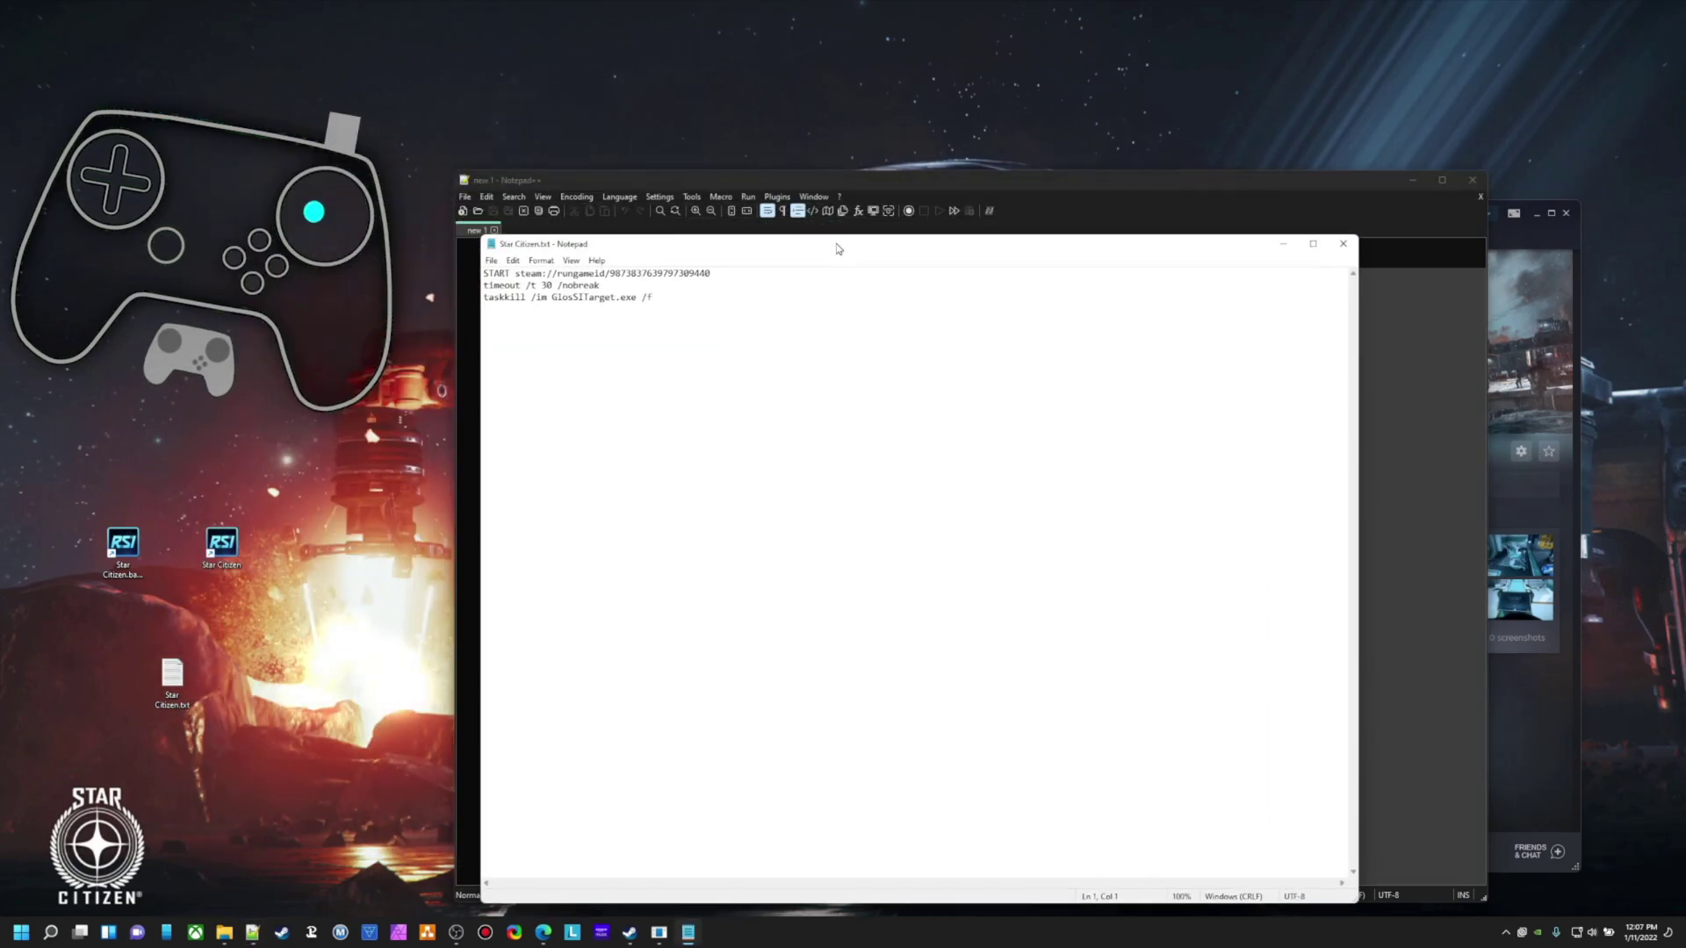
left_click_drag(838, 249, 844, 250)
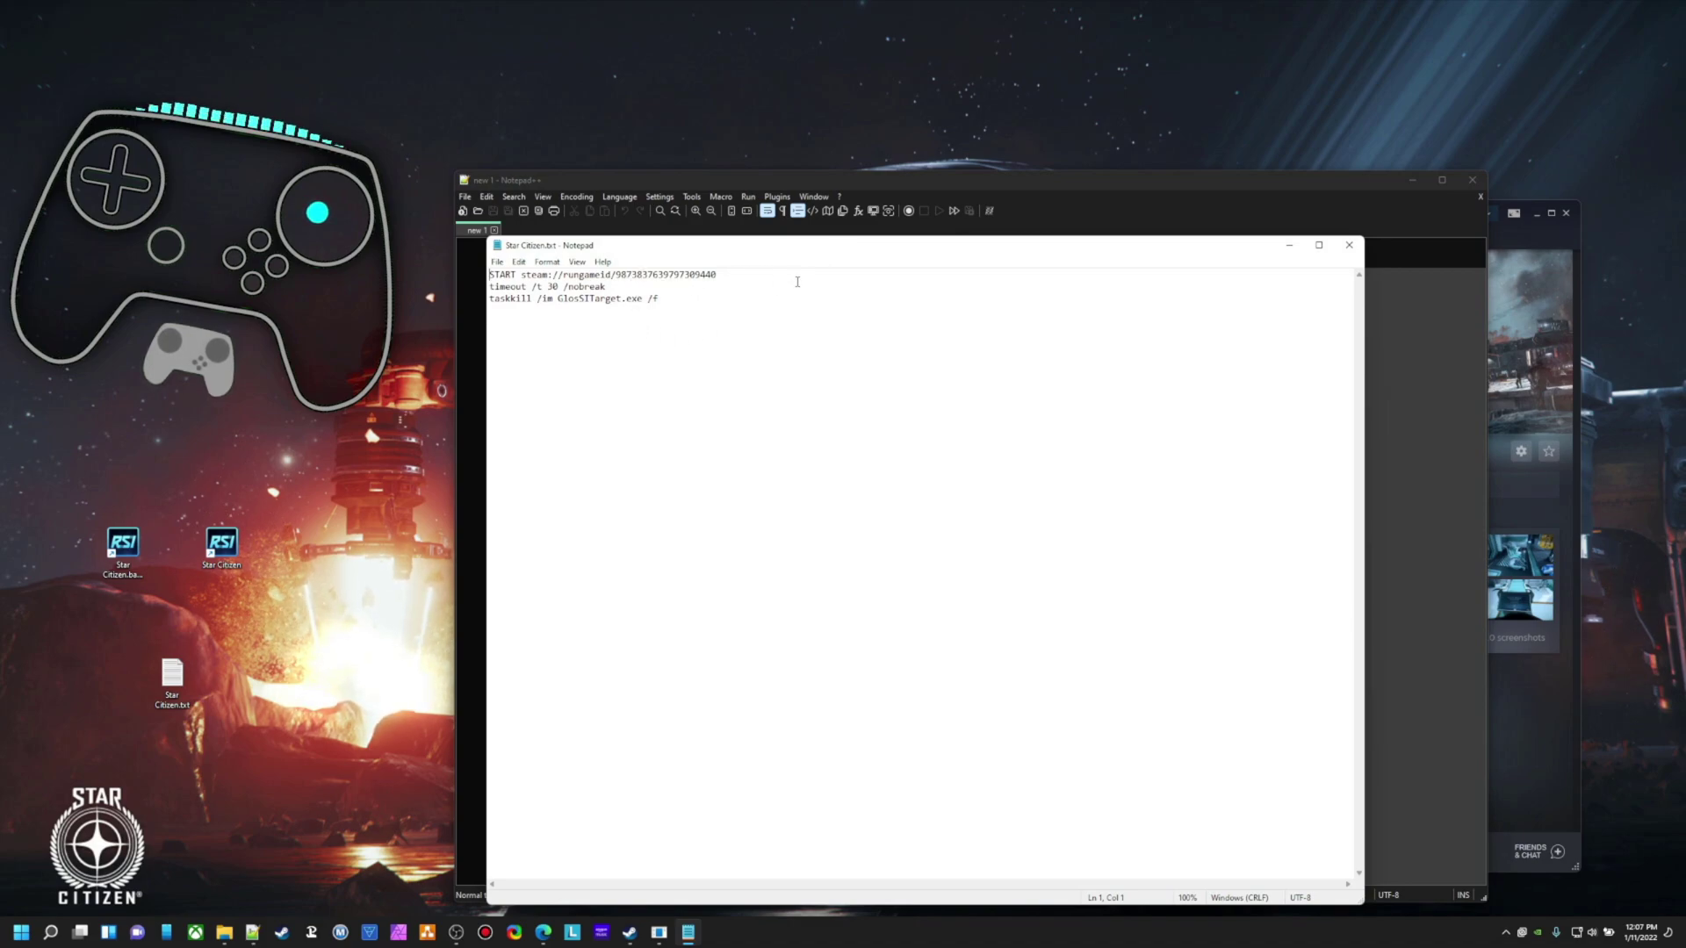
Rename Star Citizen.txt to Star Citizen.bat and delete the Steam-created Star Citizen desktop shortcut.
left_click(1346, 247)
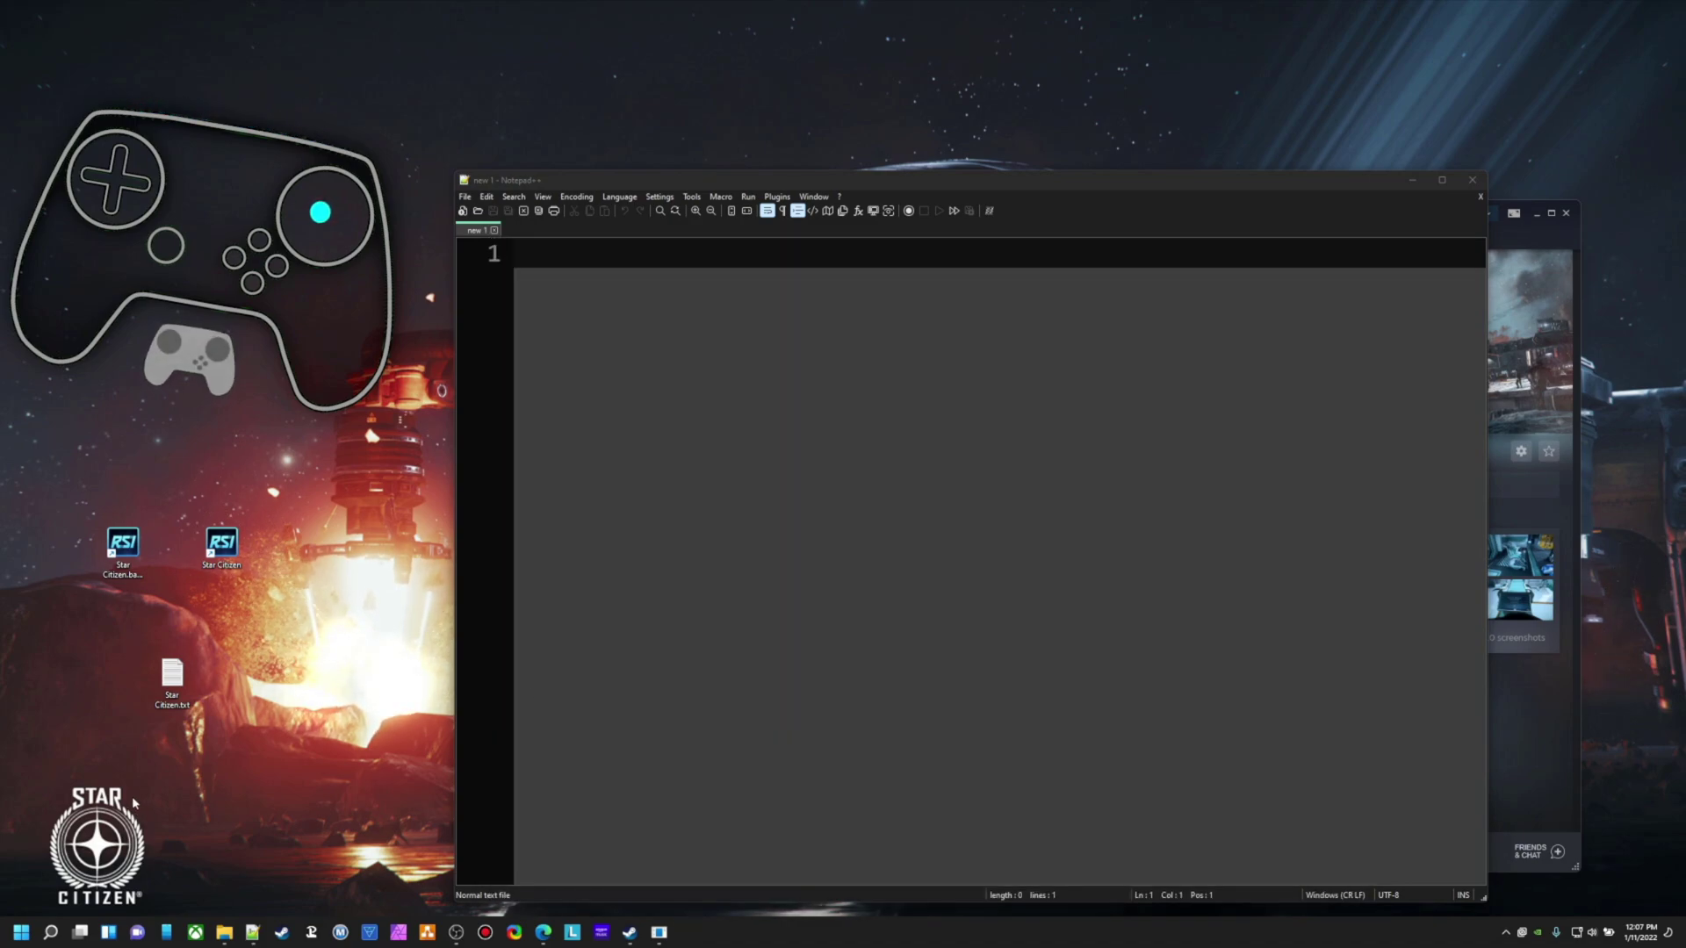
right_click(181, 700)
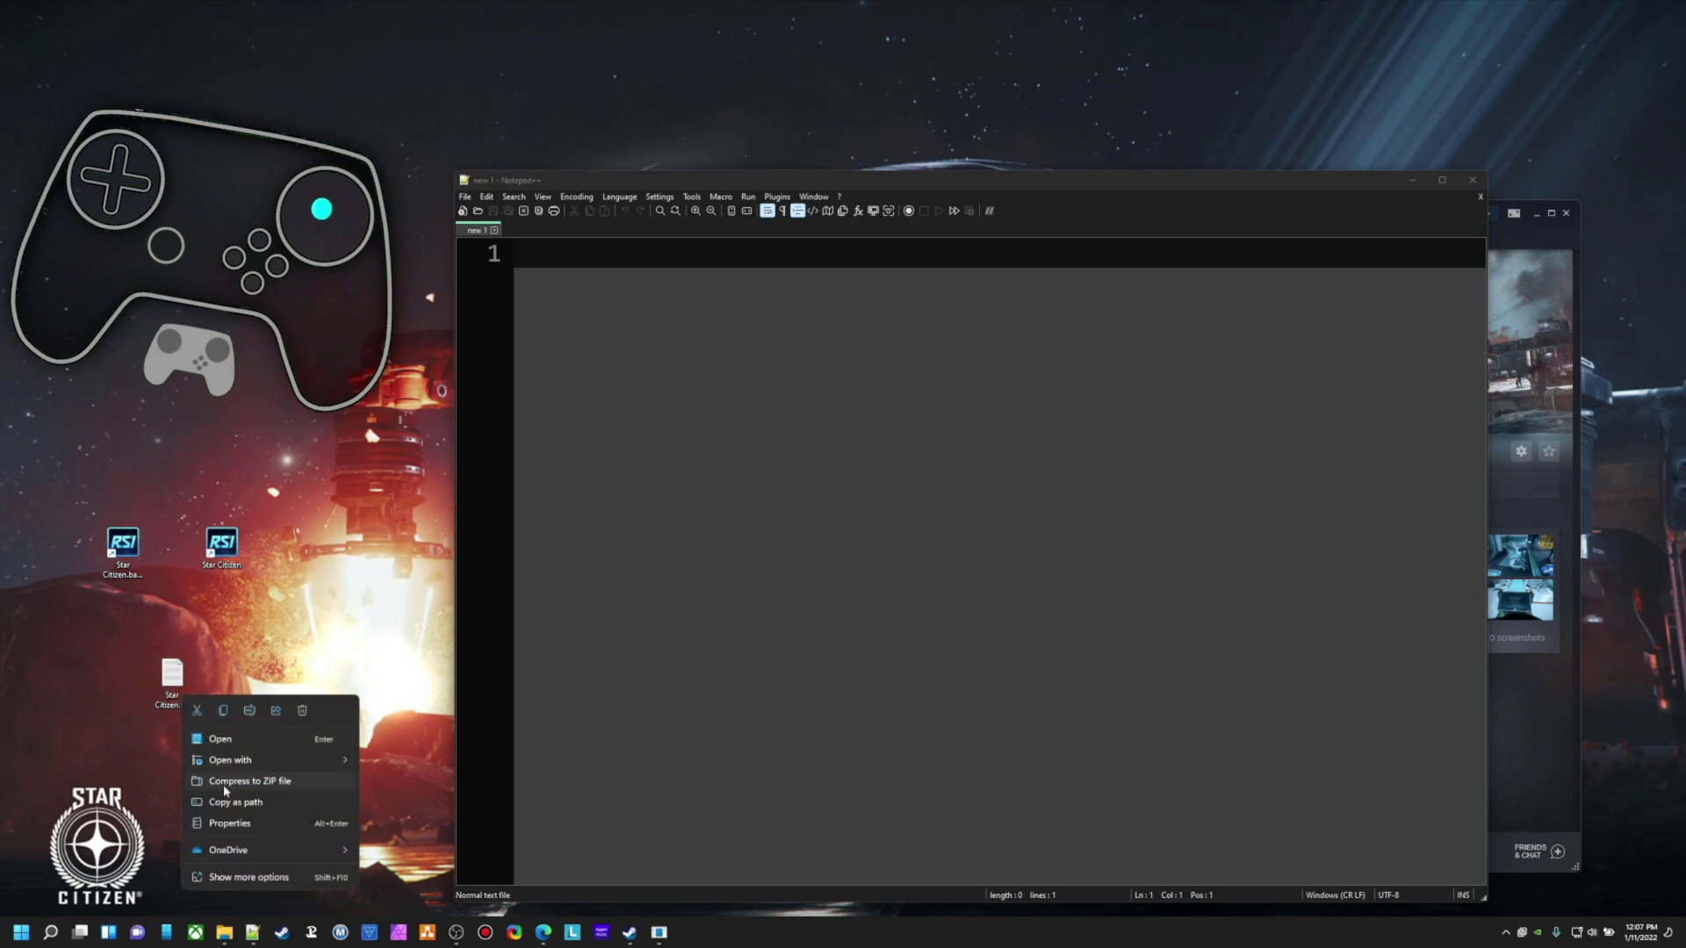
left_click(249, 710)
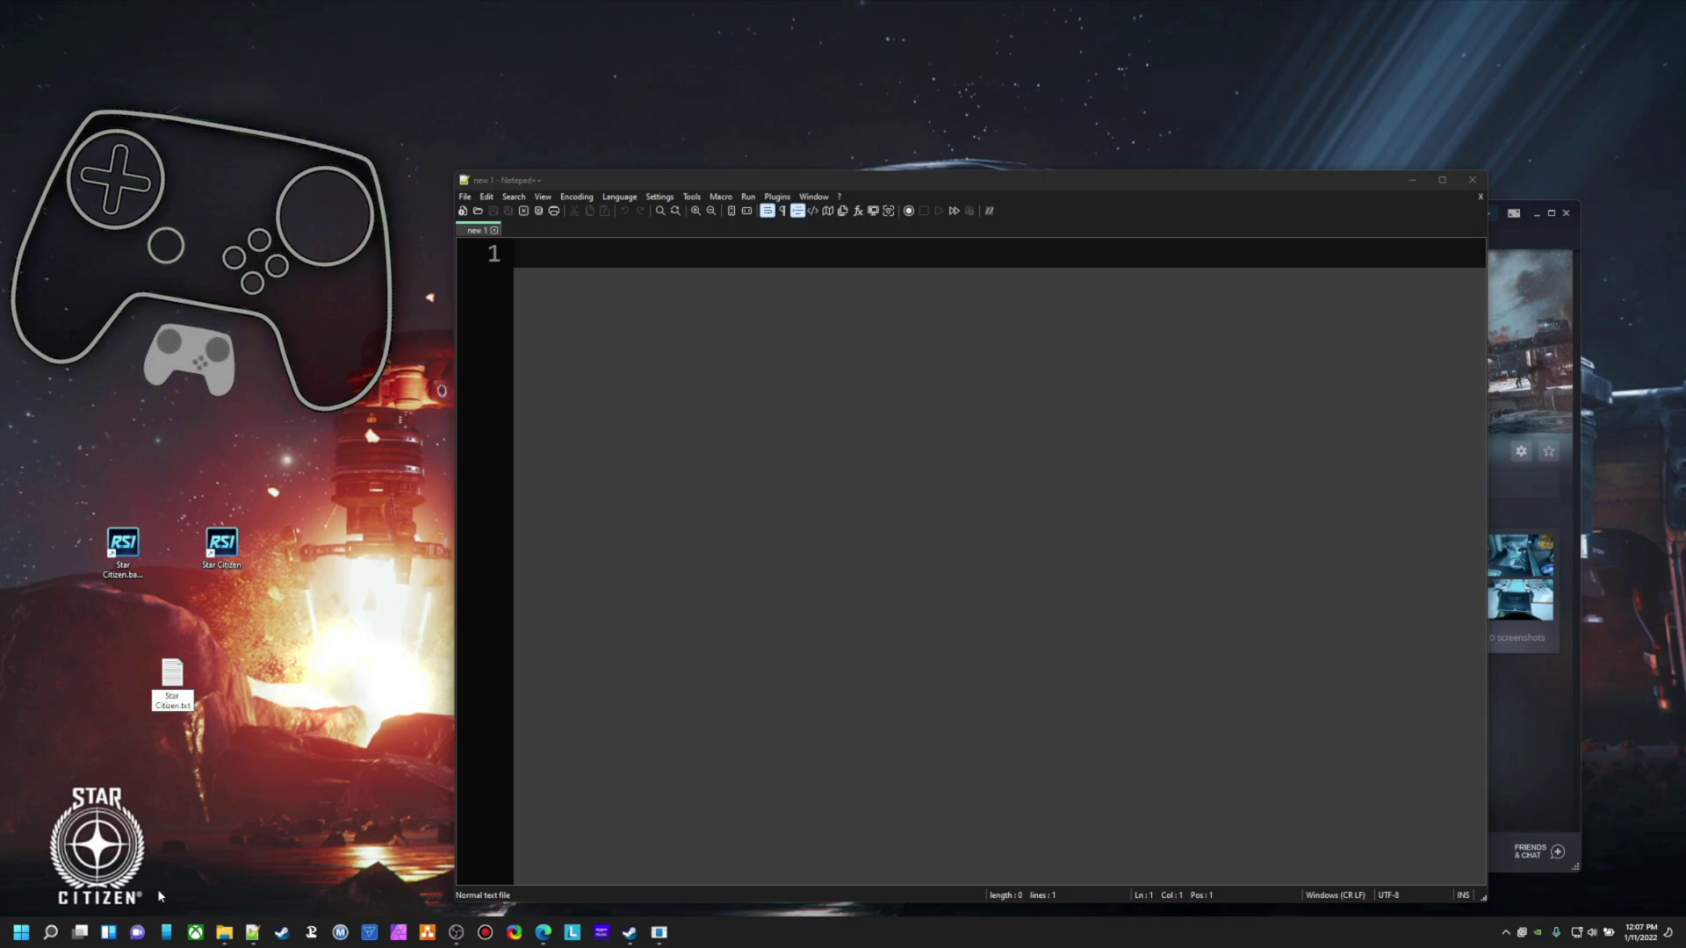
key("BackSpace")
key("BackSpace")
key("BackSpace")
type("bat")
key("Return")
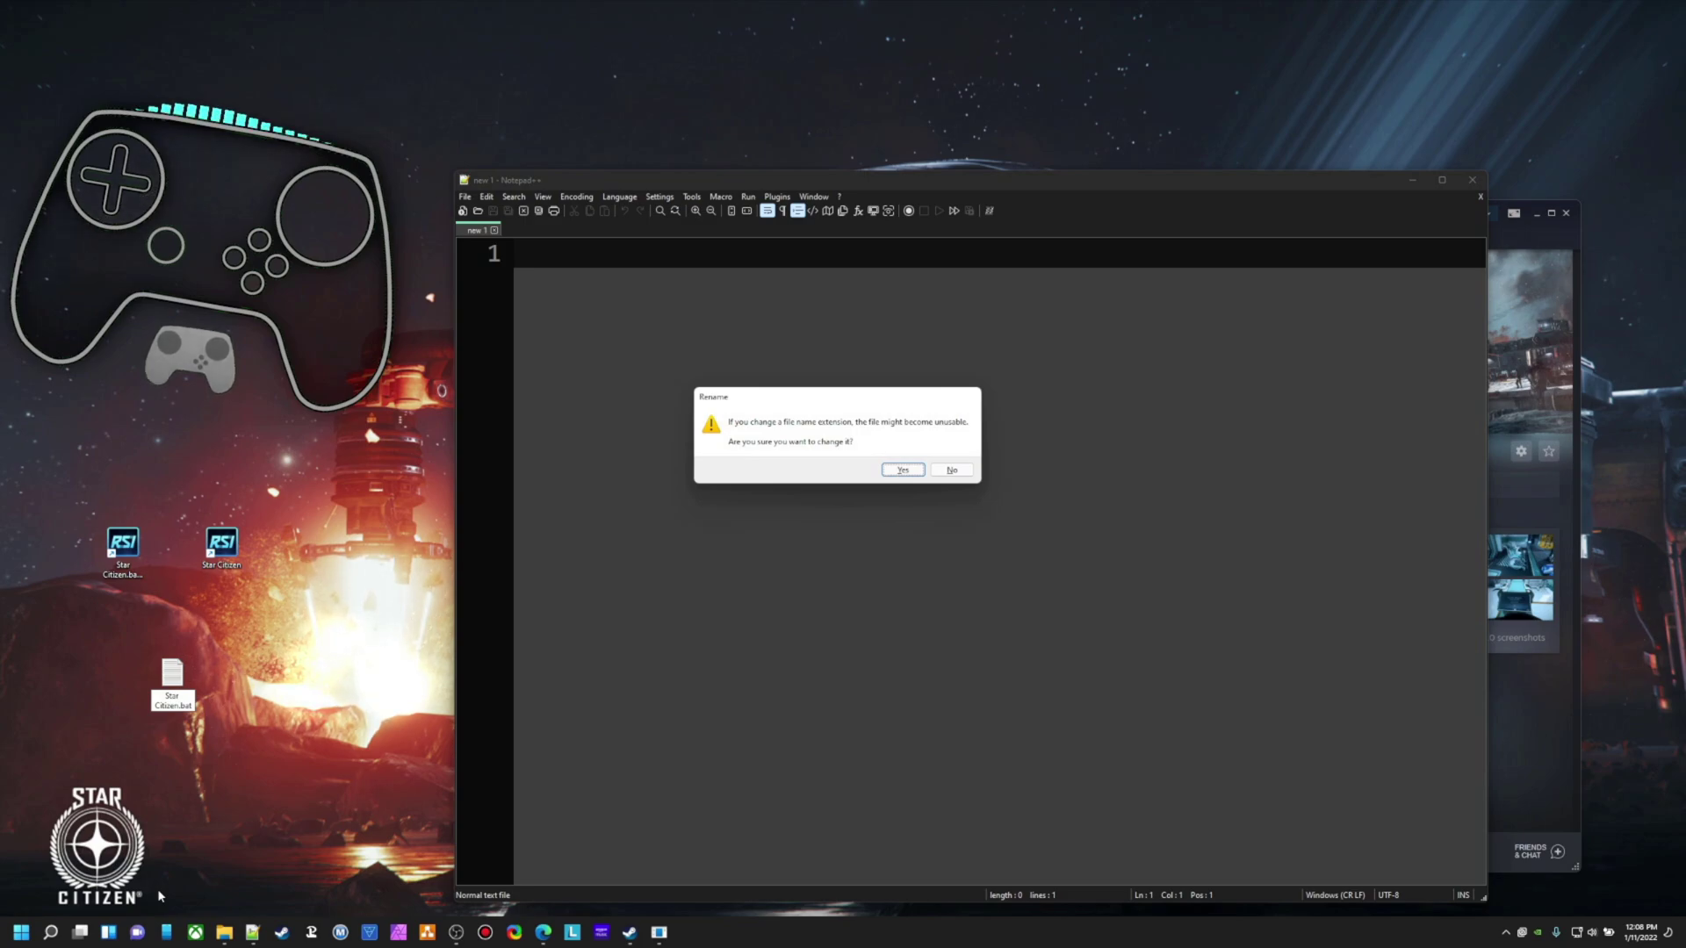
left_click(908, 474)
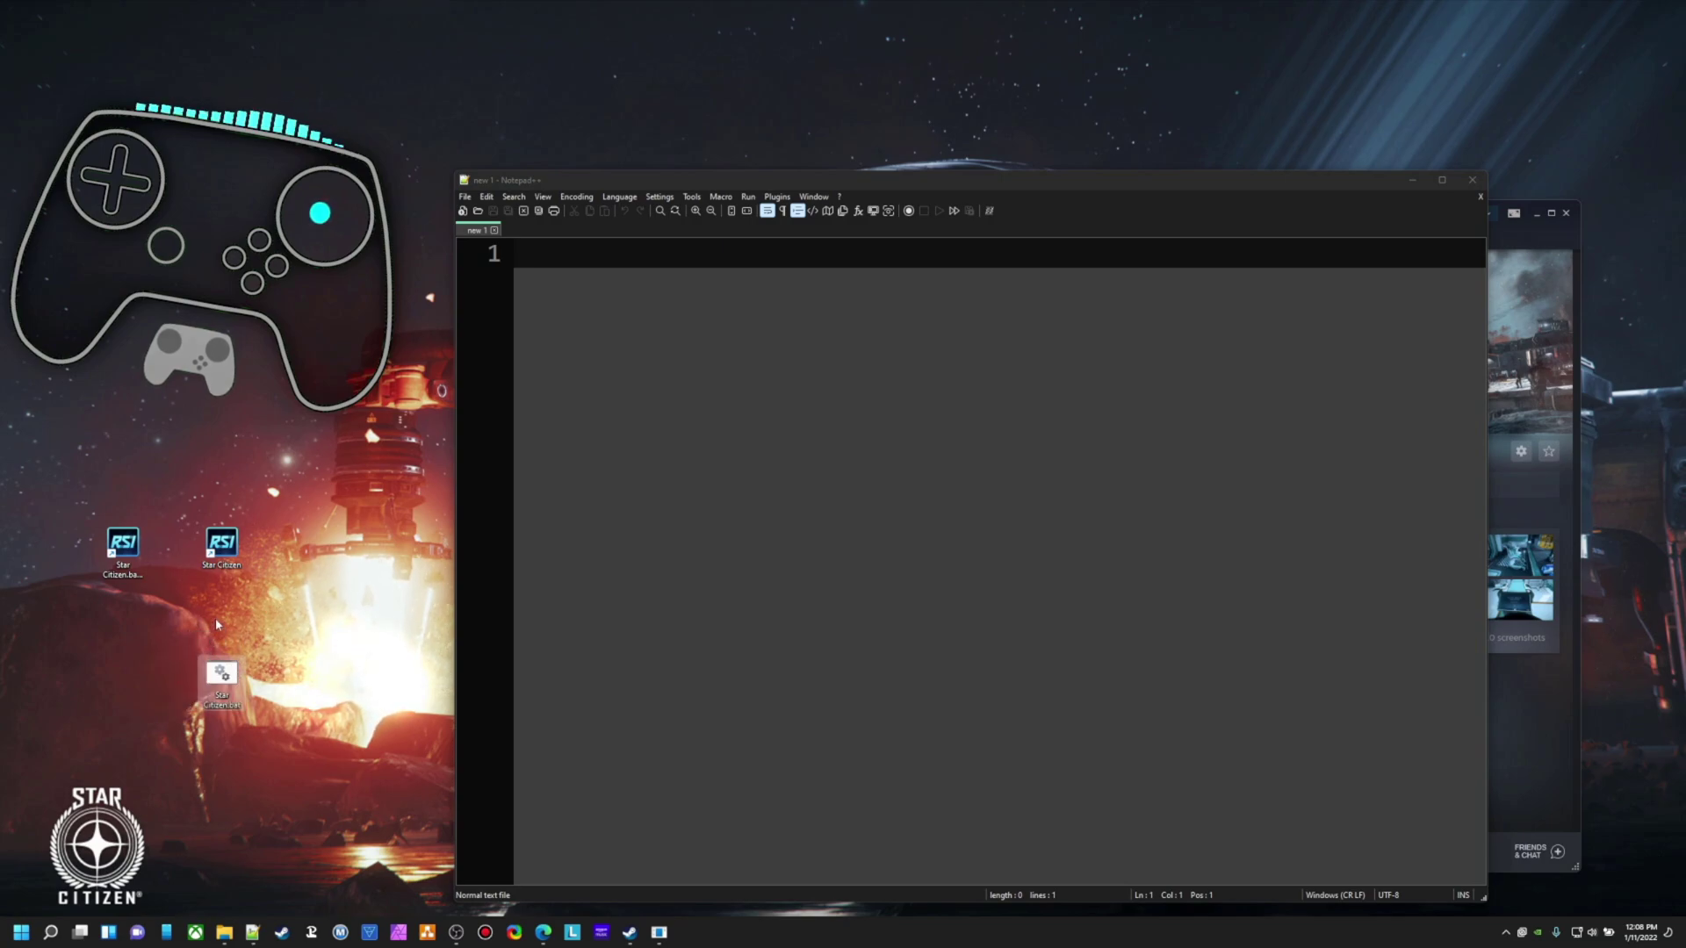
right_click(226, 548)
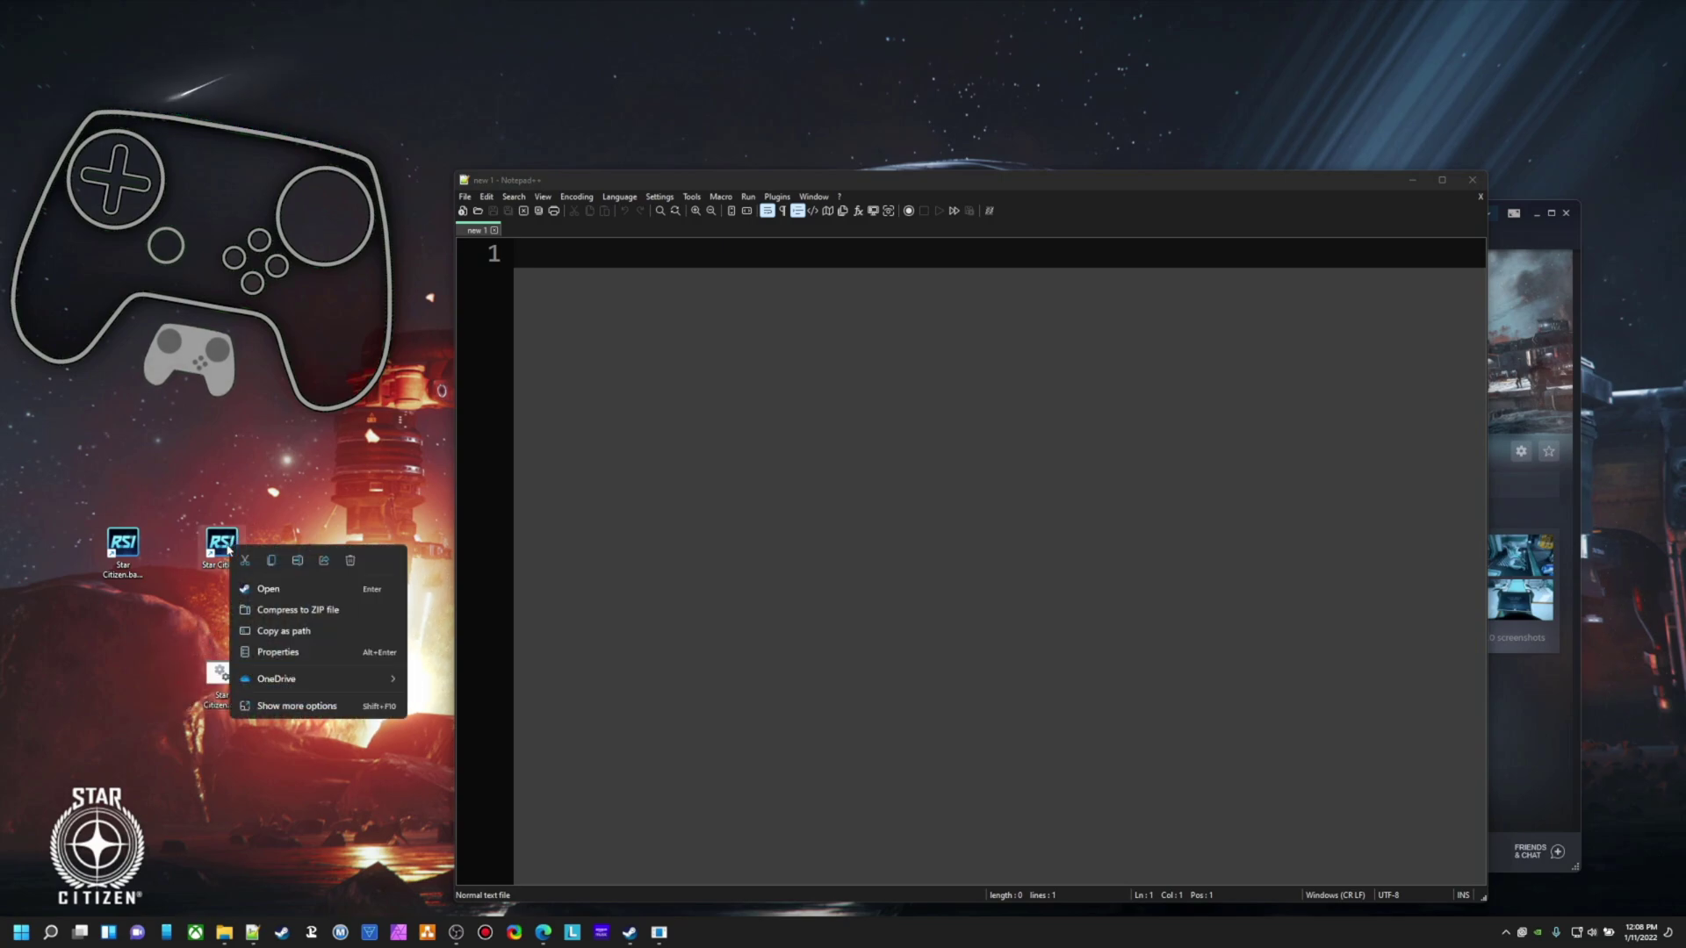
left_click(350, 563)
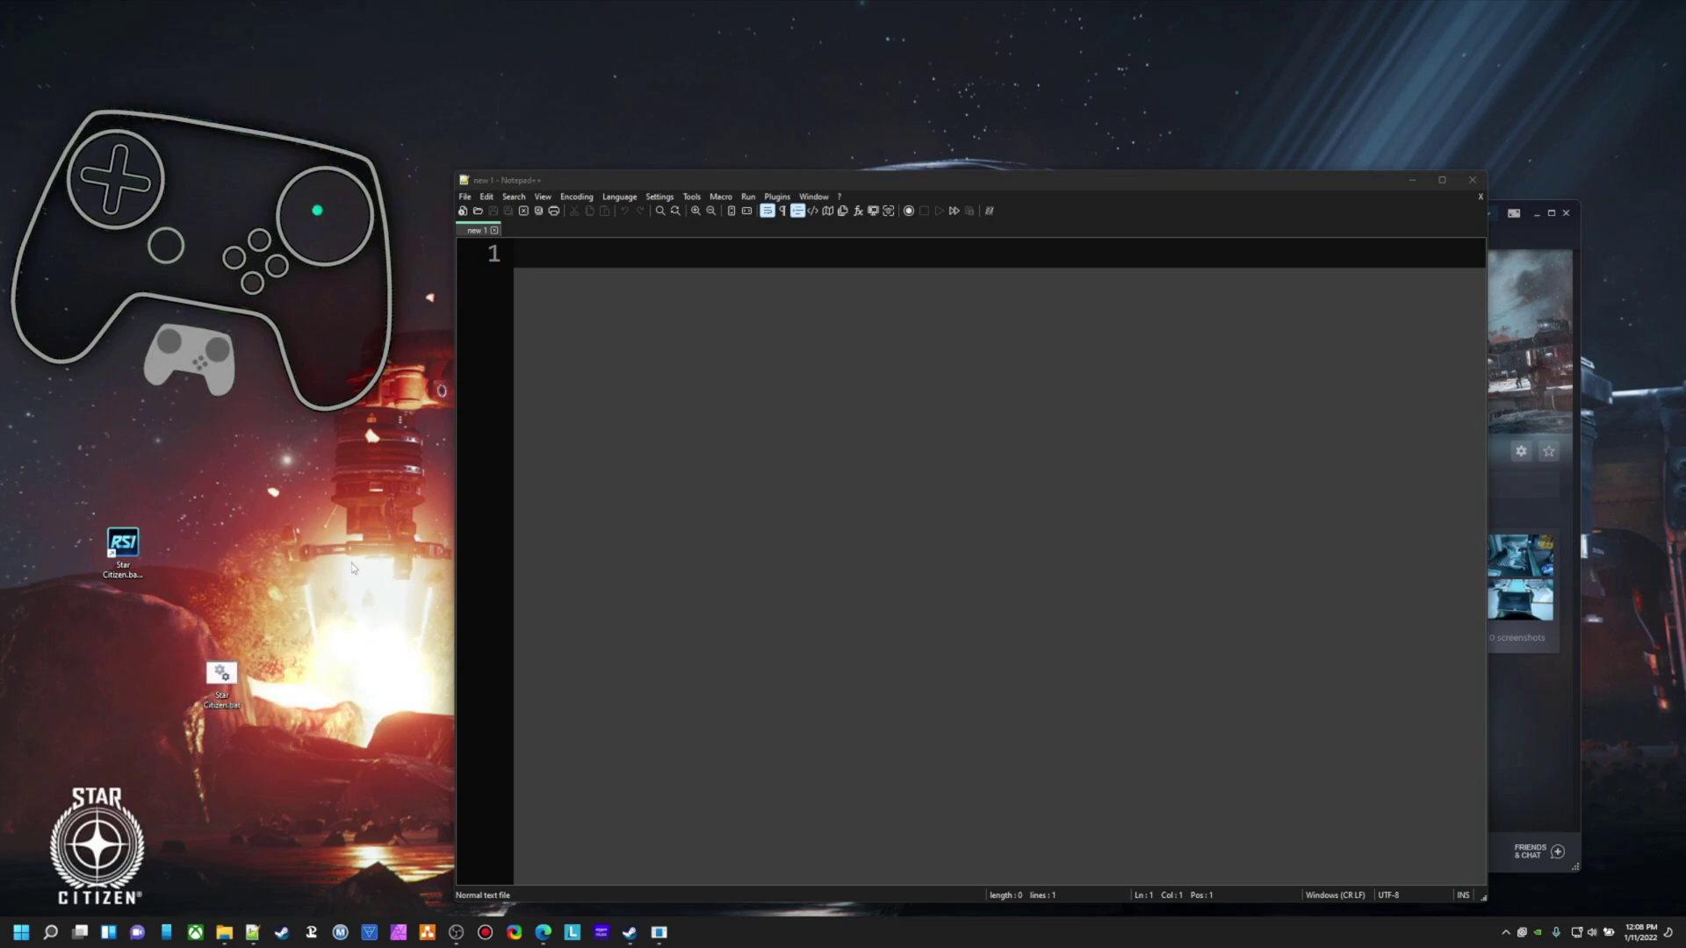
Run Star Citizen.bat, launch the game from the RSI Launcher and acknowledge the pre-release terms.
left_click(1473, 181)
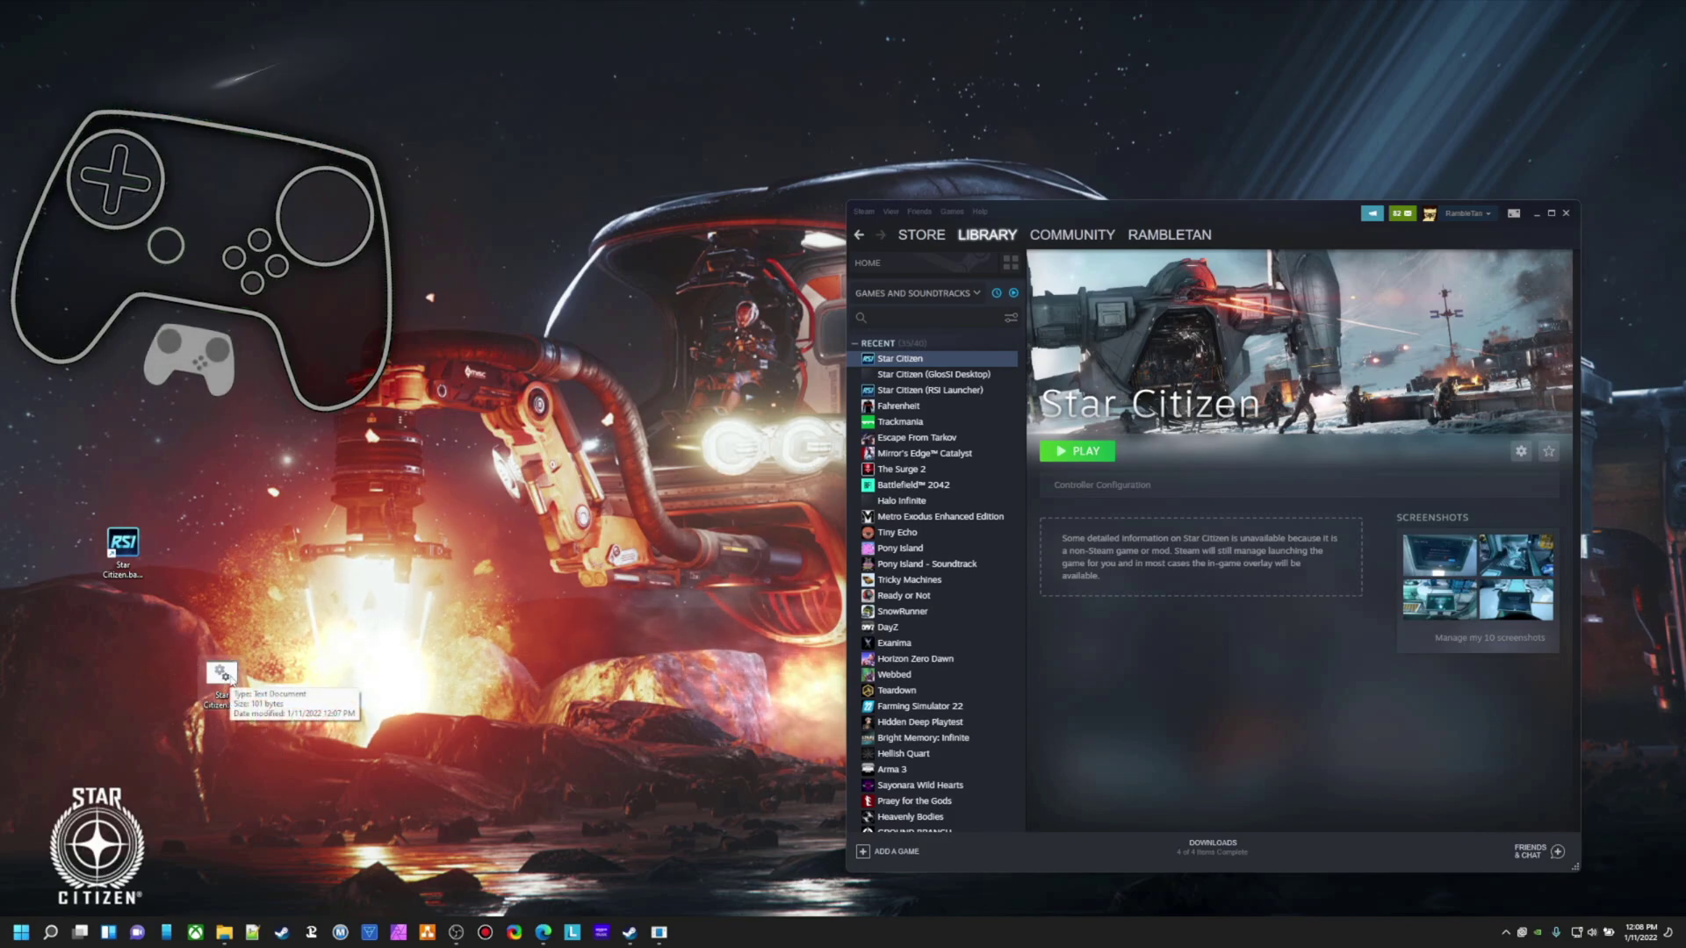
double_click(231, 677)
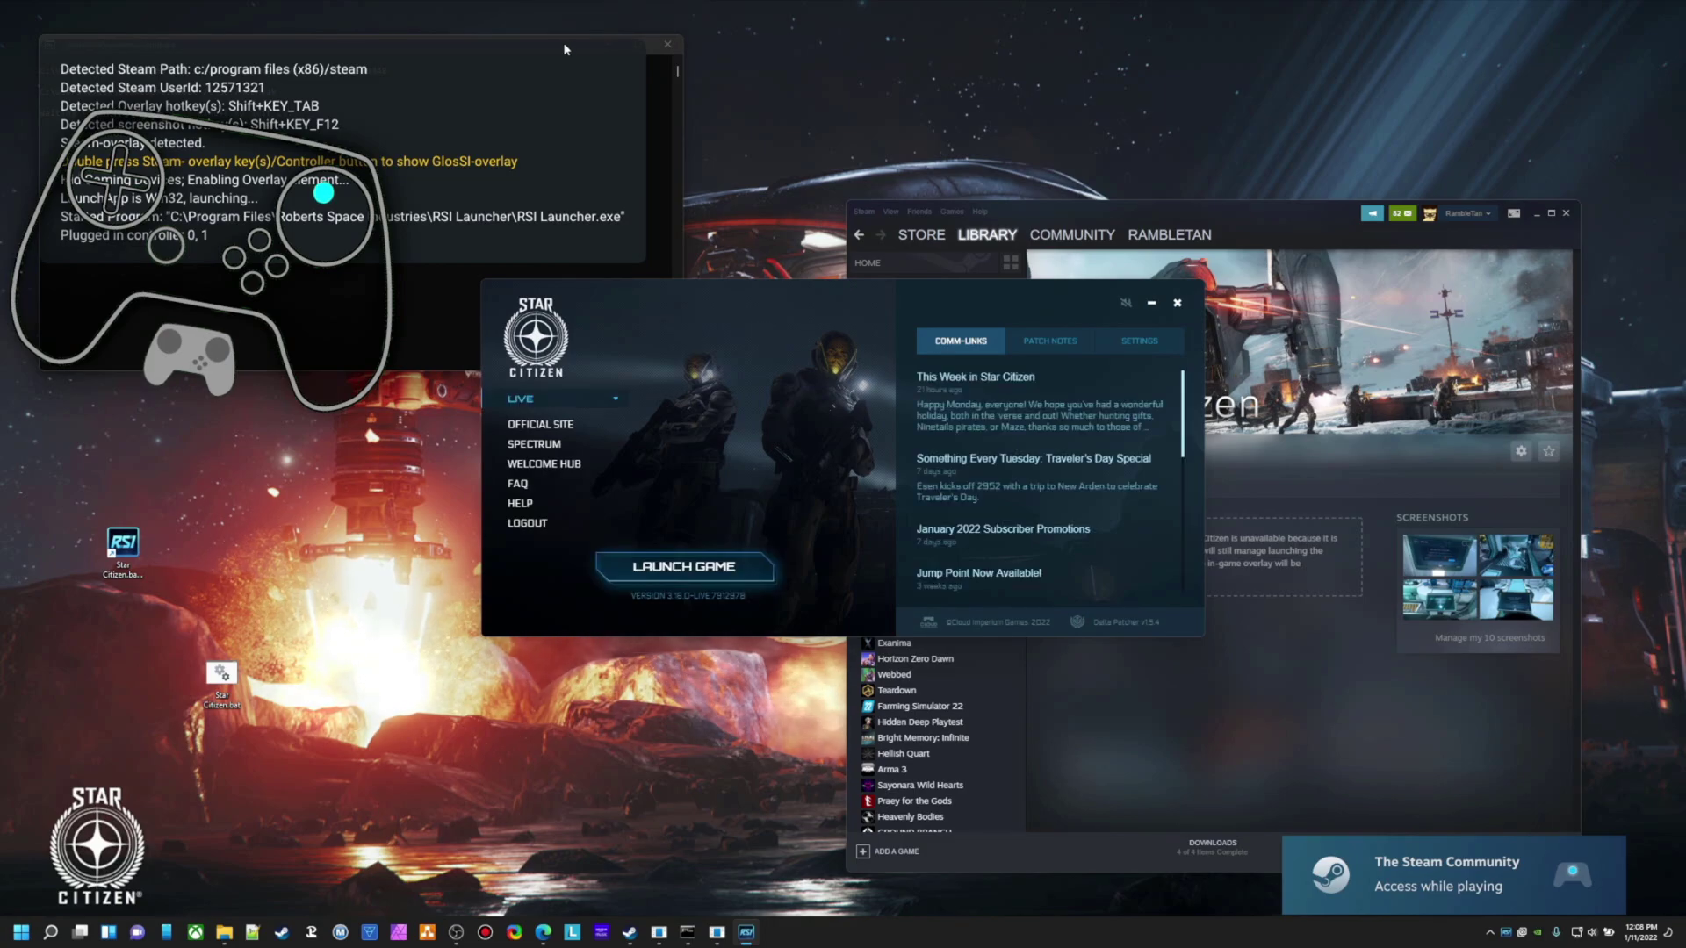
left_click_drag(566, 272, 555, 301)
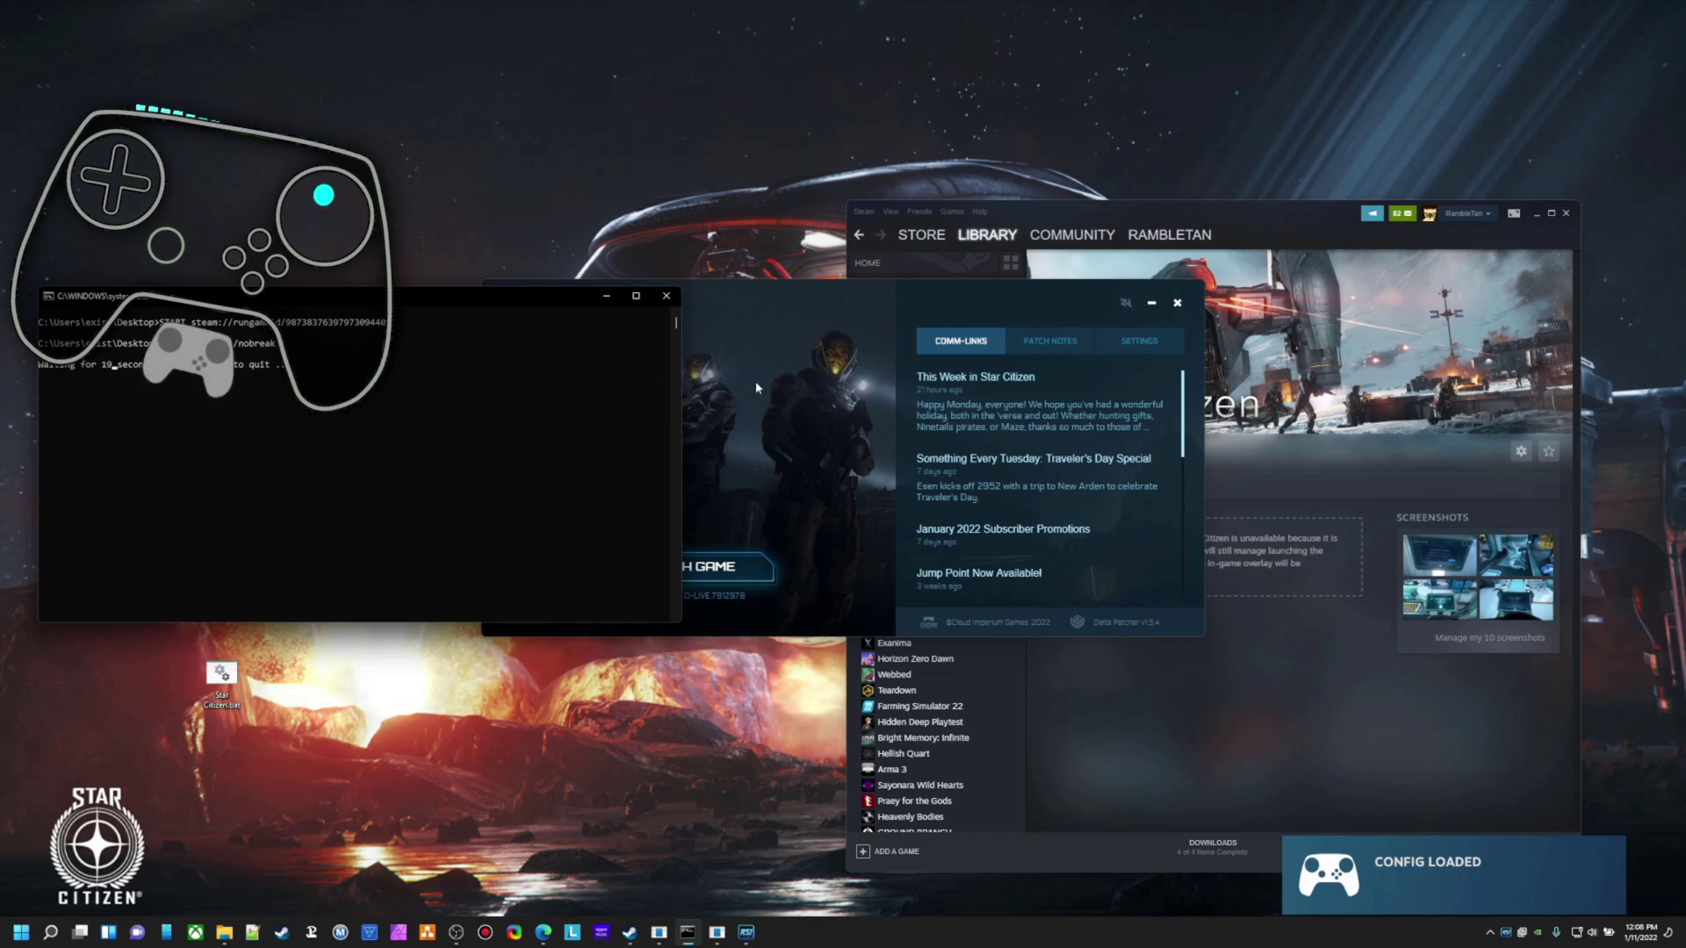
left_click(773, 397)
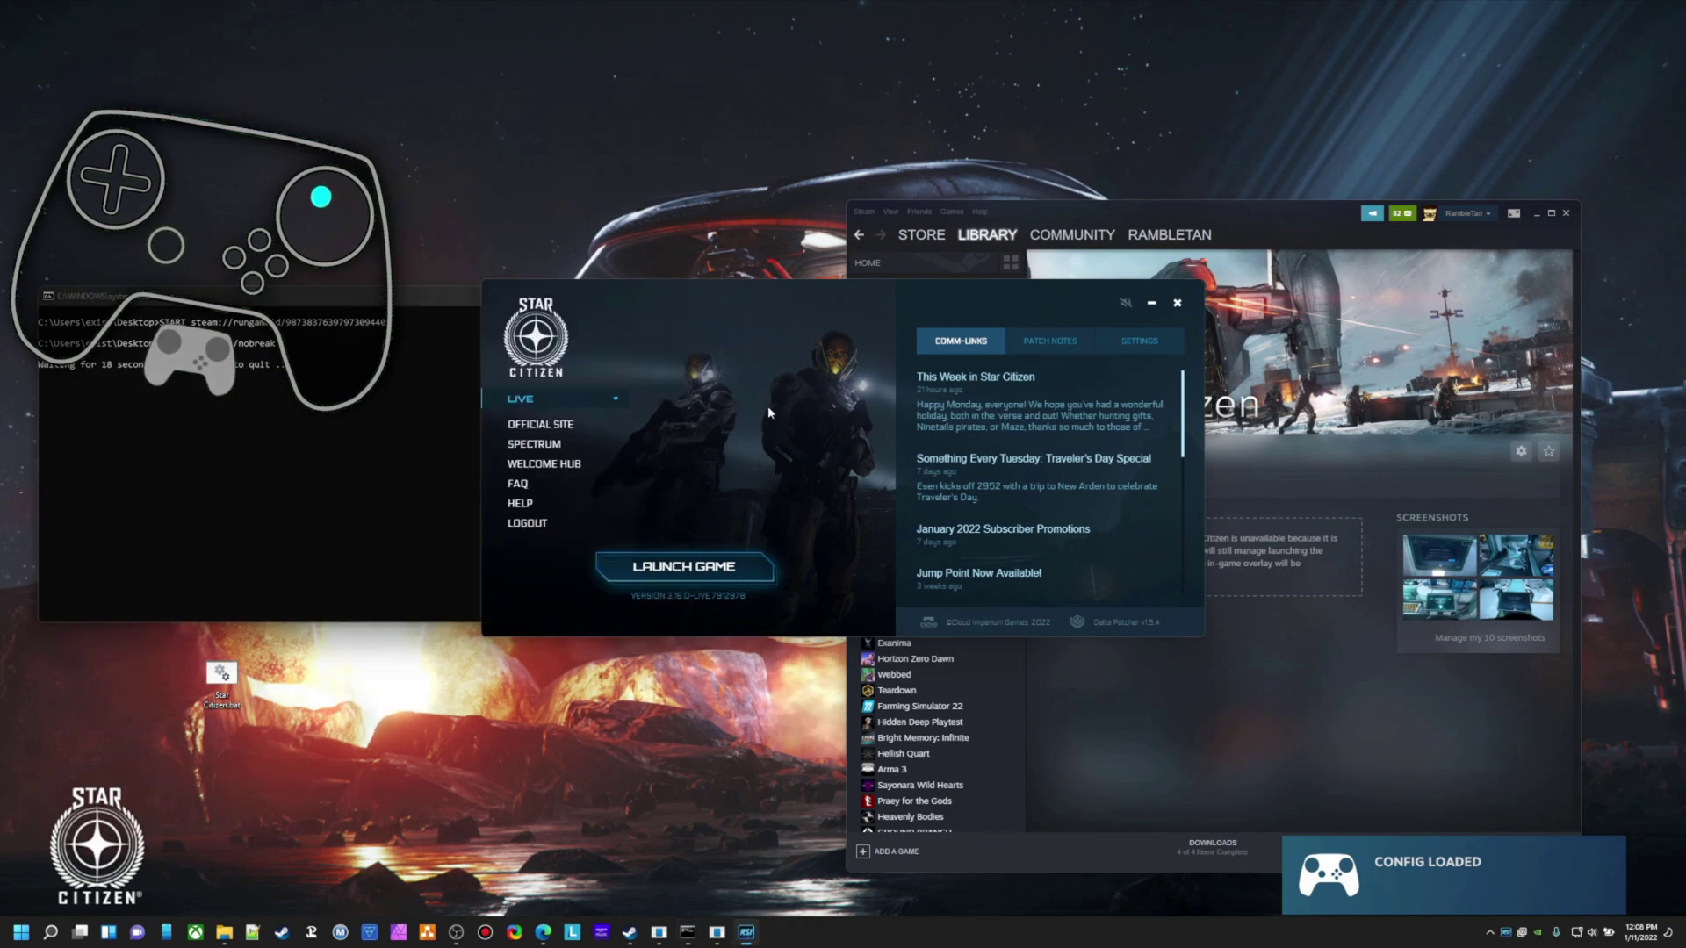
left_click(703, 569)
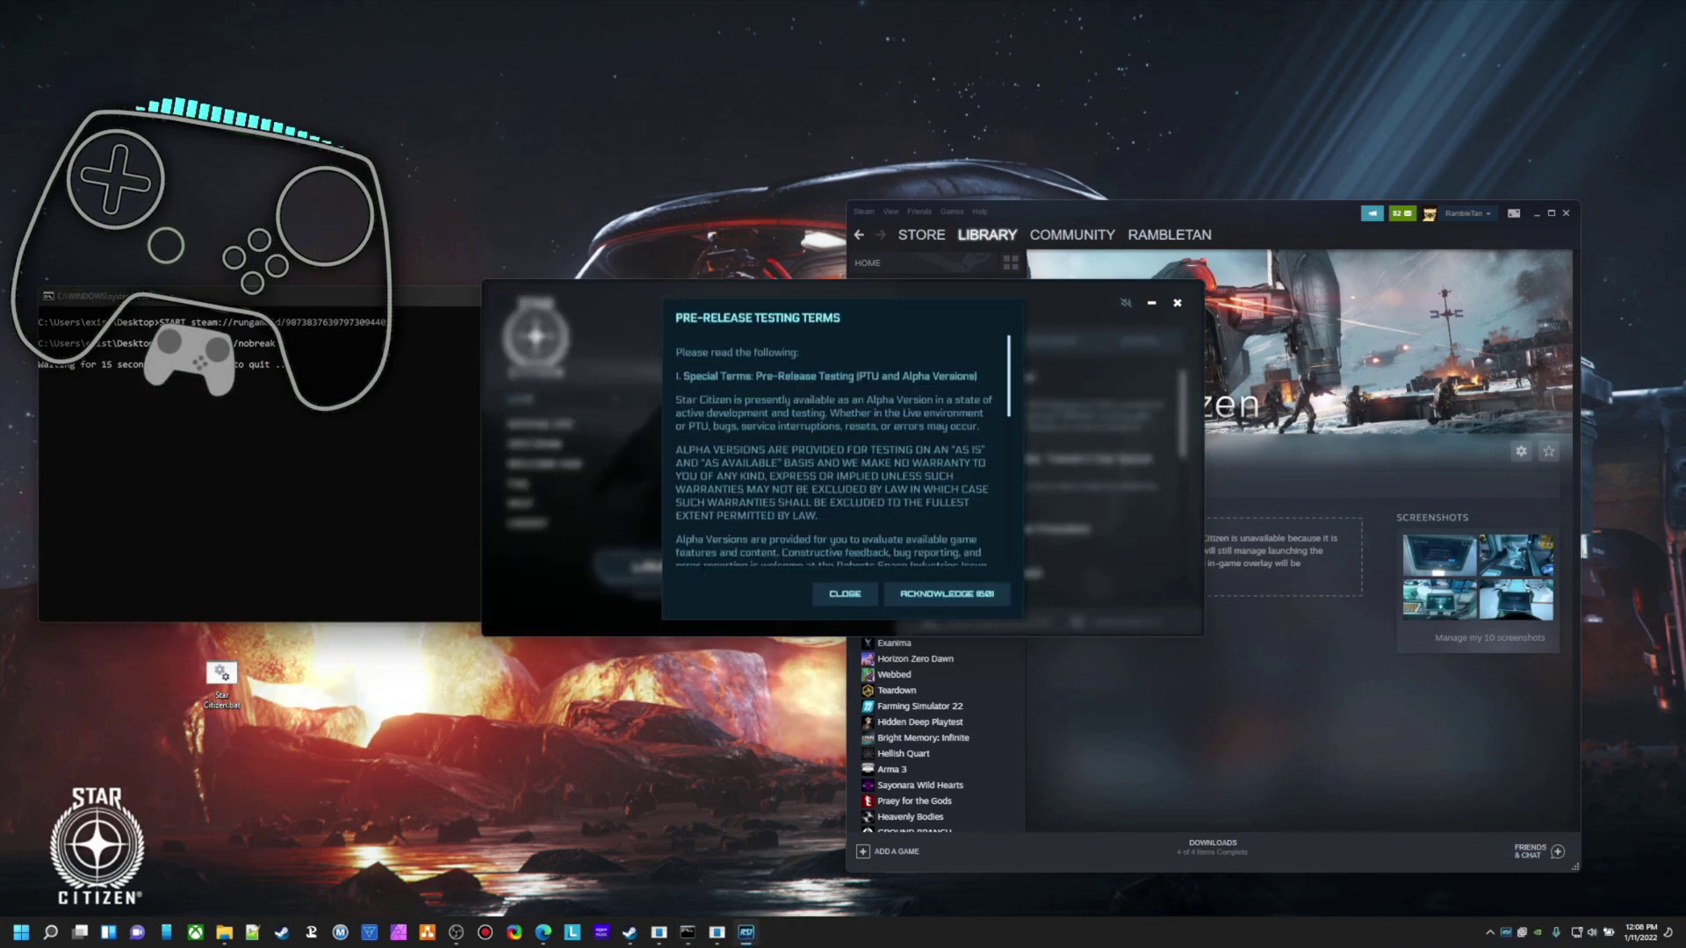
left_click(964, 604)
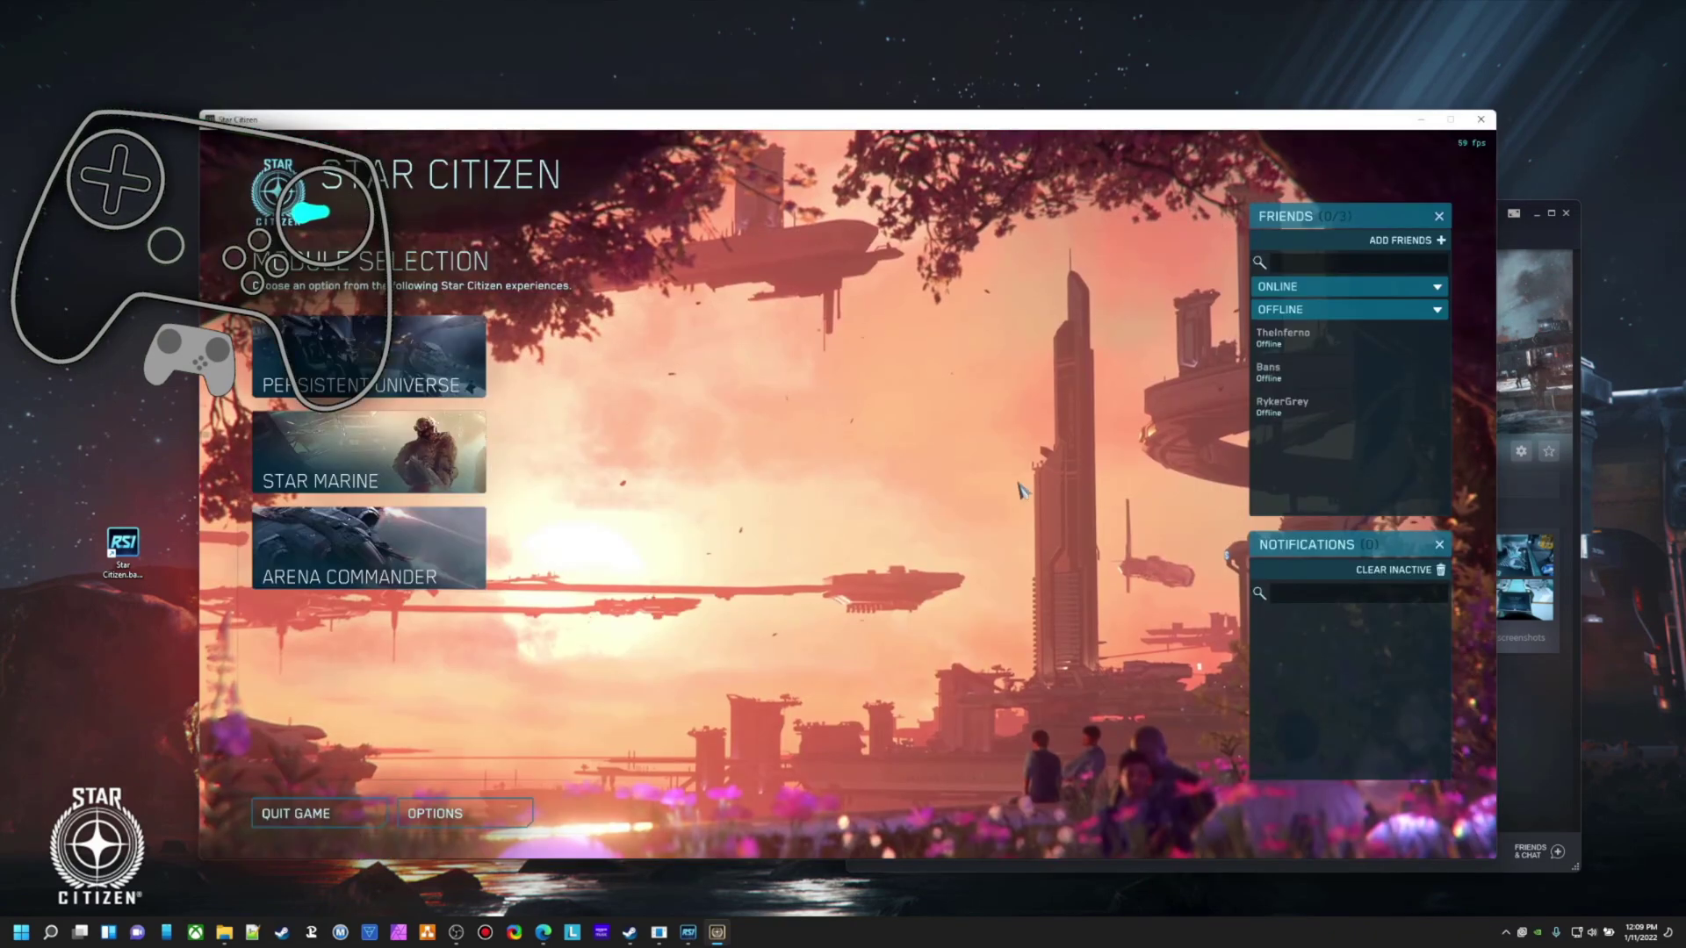
Open Star Citizen's controller configuration in the Steam overlay, view the MAIN action set, then close it.
key("shift+Tab")
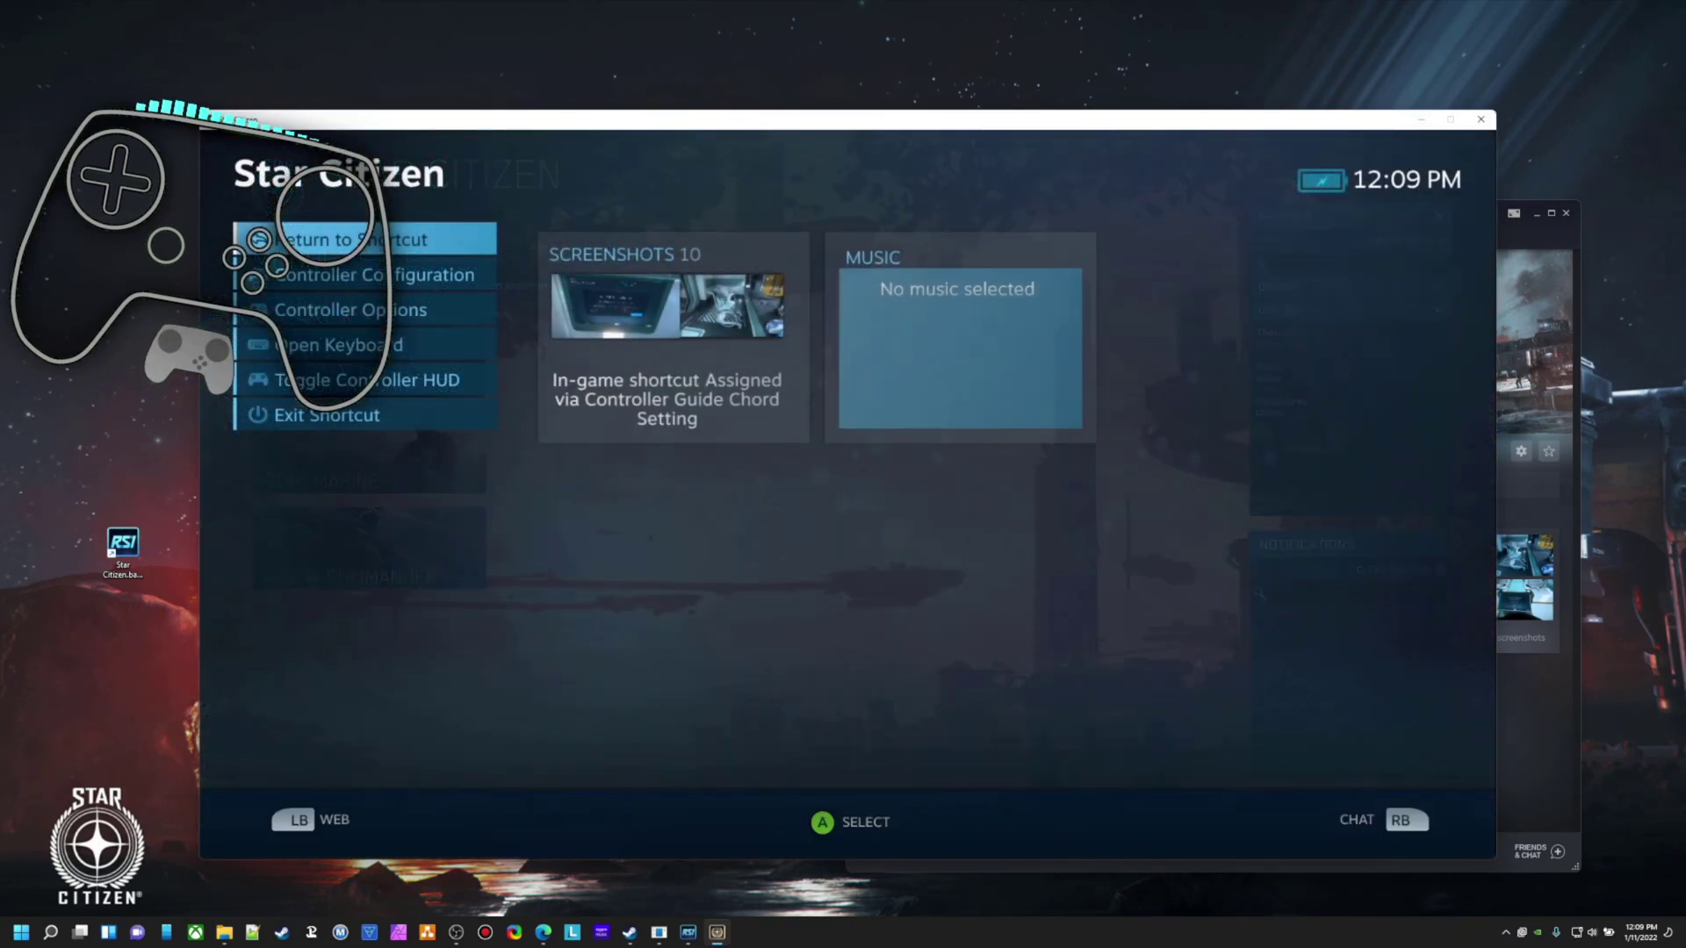
key("Down")
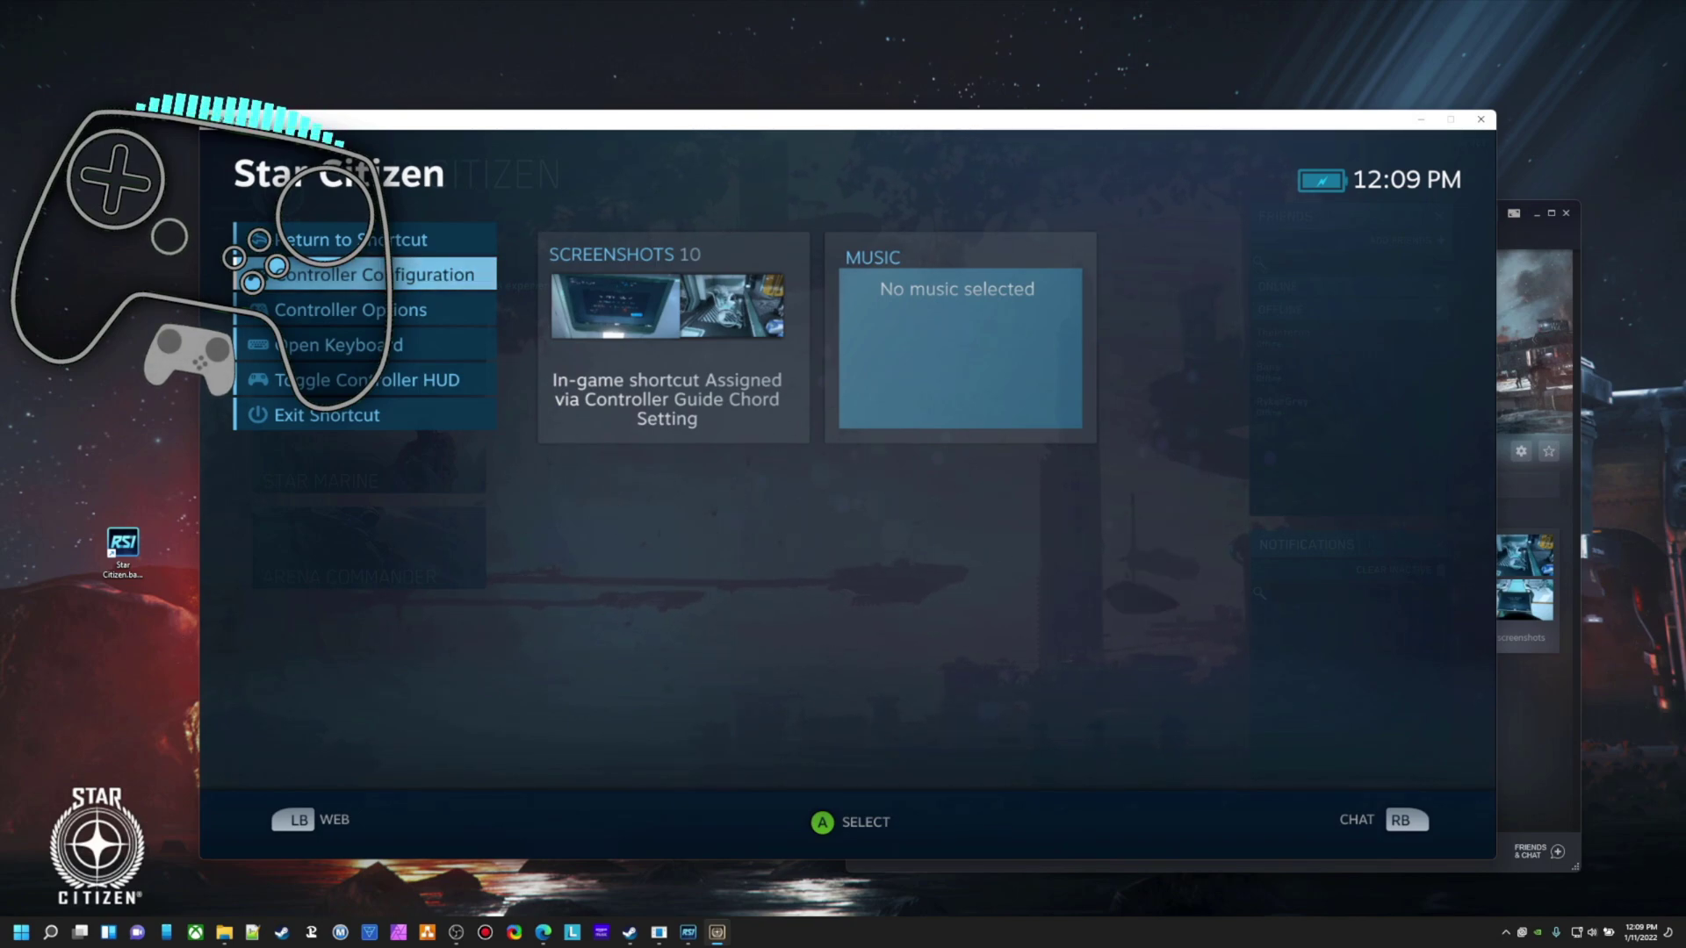
key("Return")
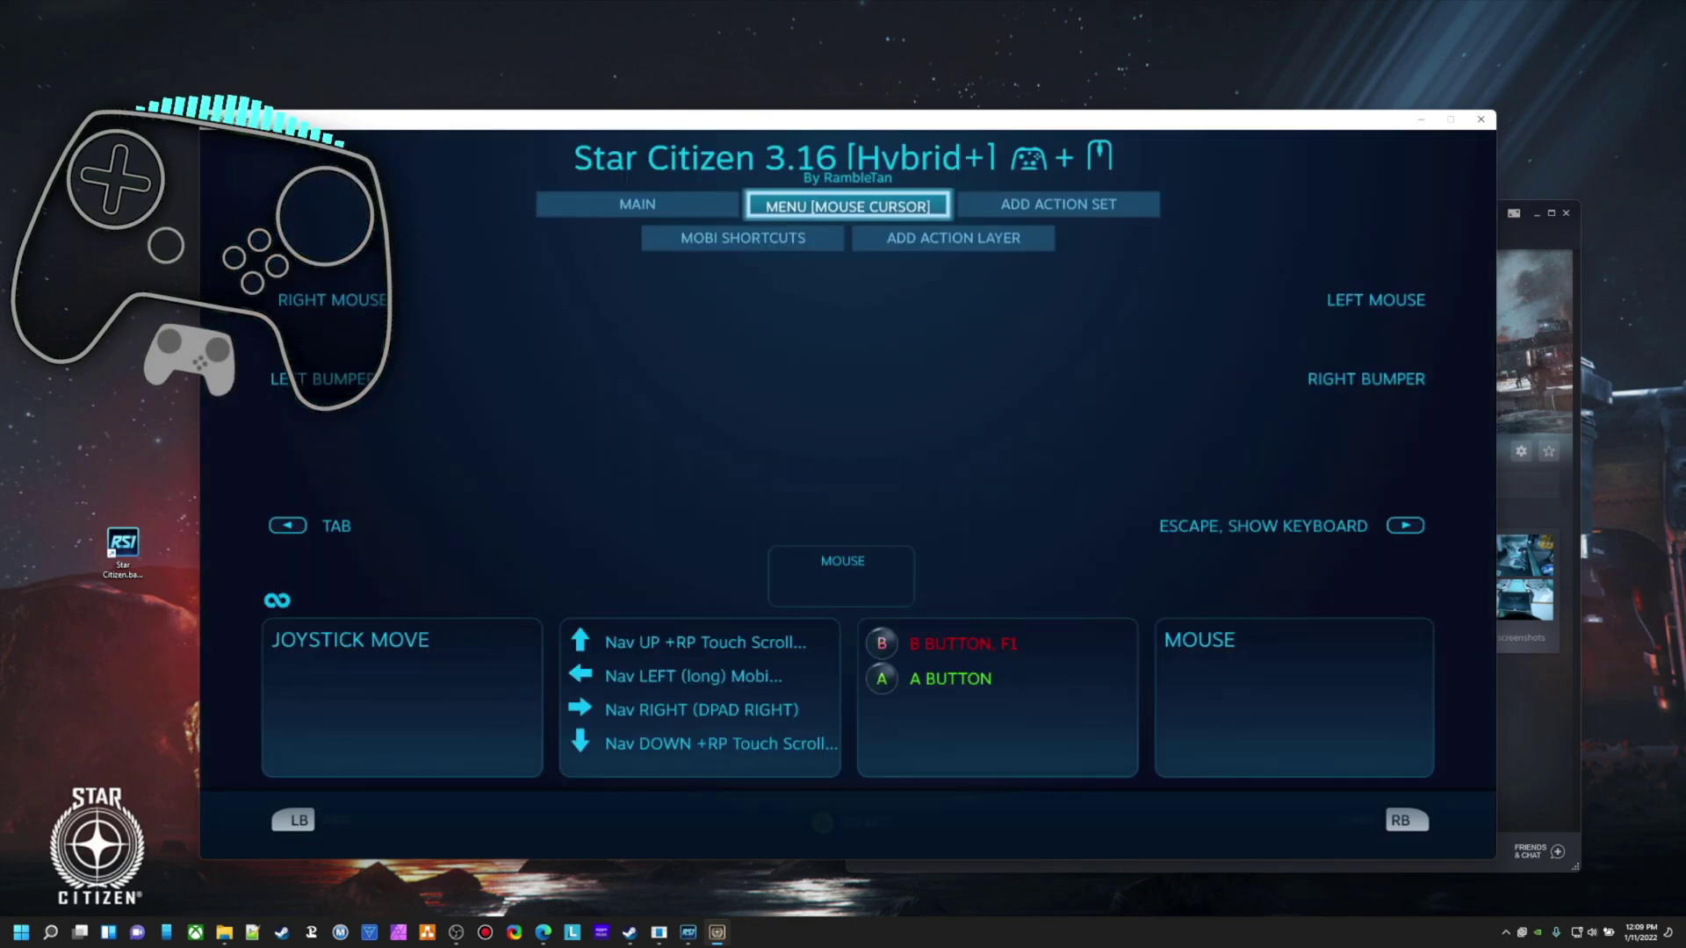
key("Left")
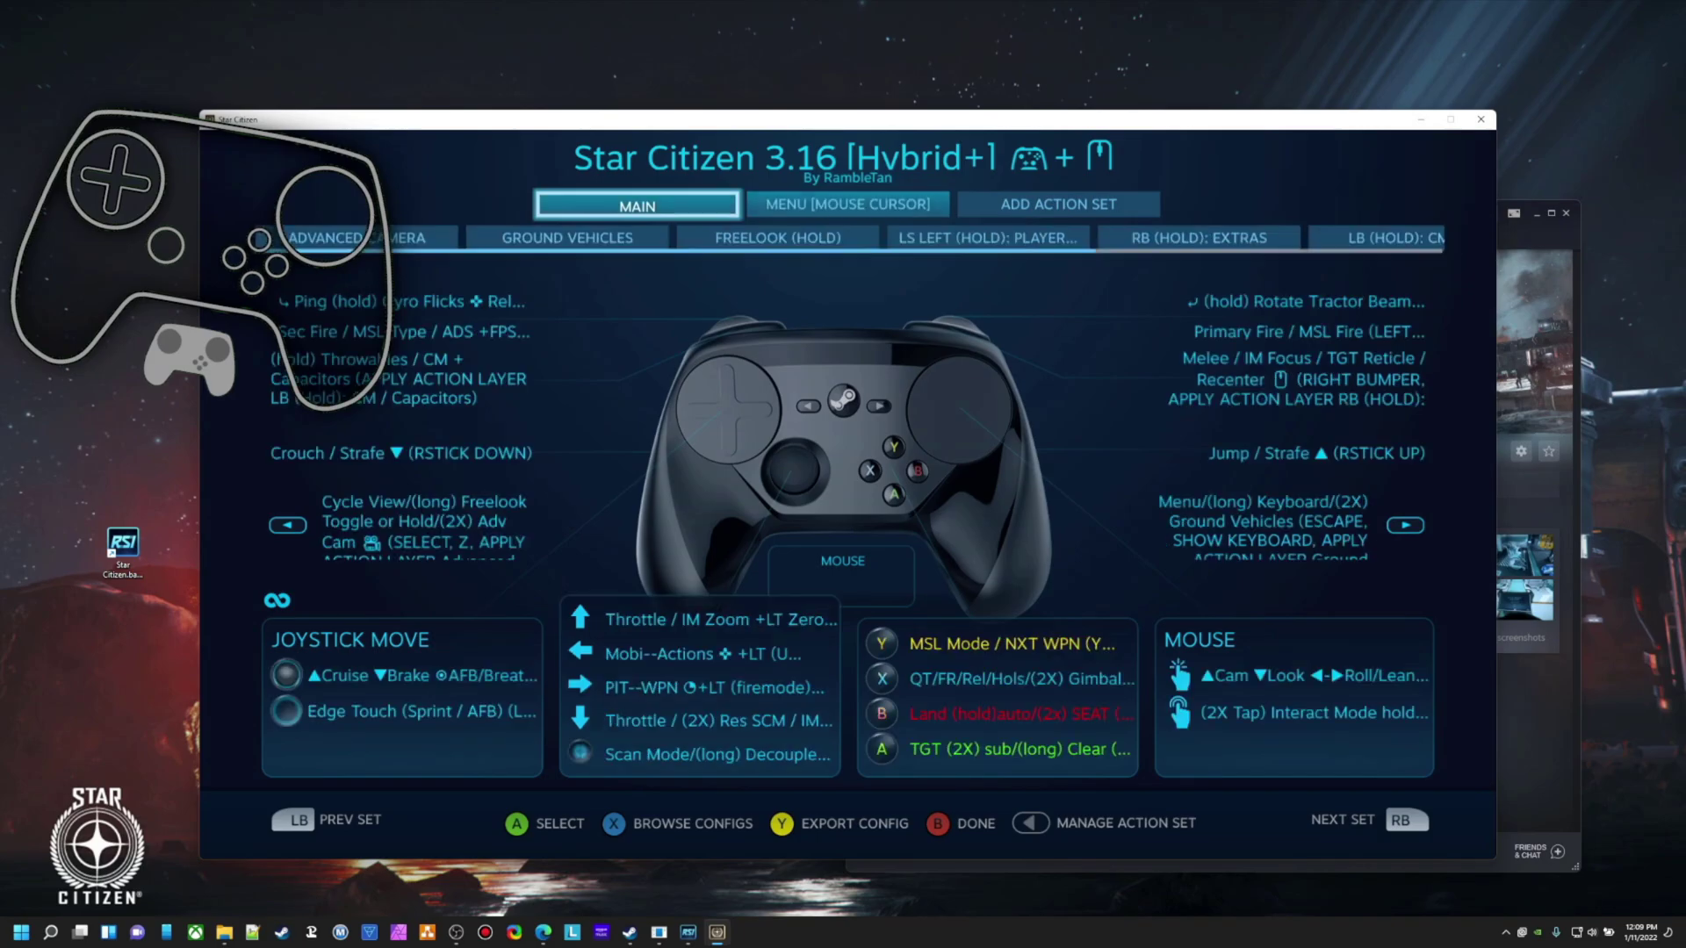
key("Right")
key("Right")
key("Right")
key("Right")
key("Right")
key("Right")
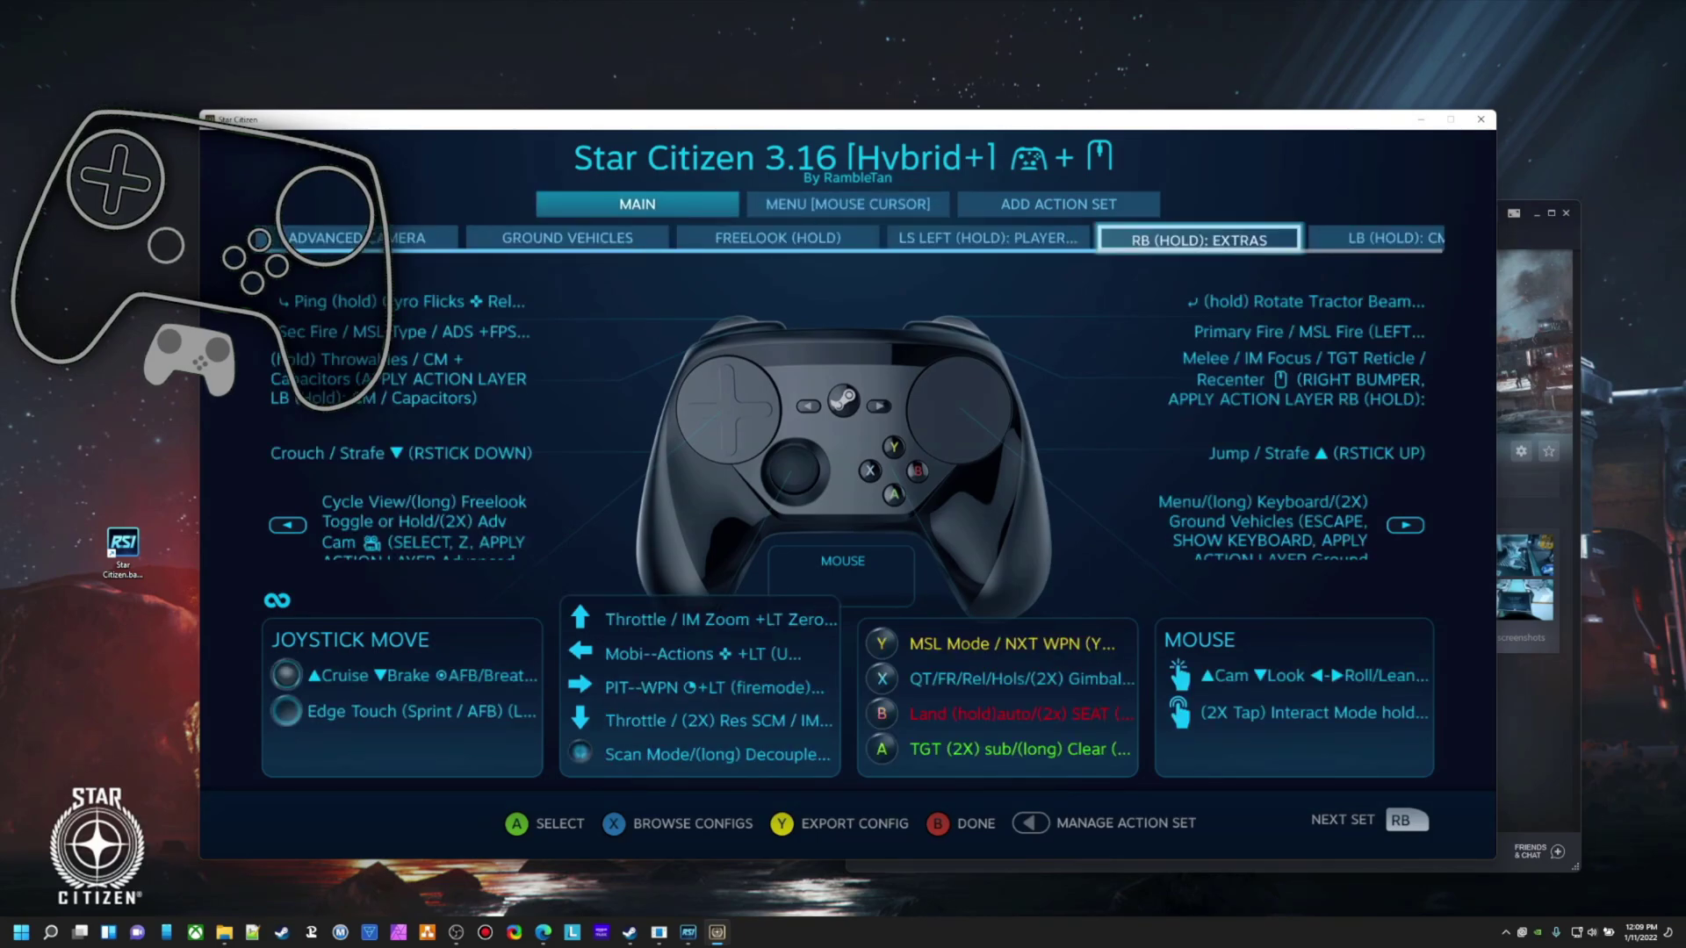
key("Escape")
key("Escape")
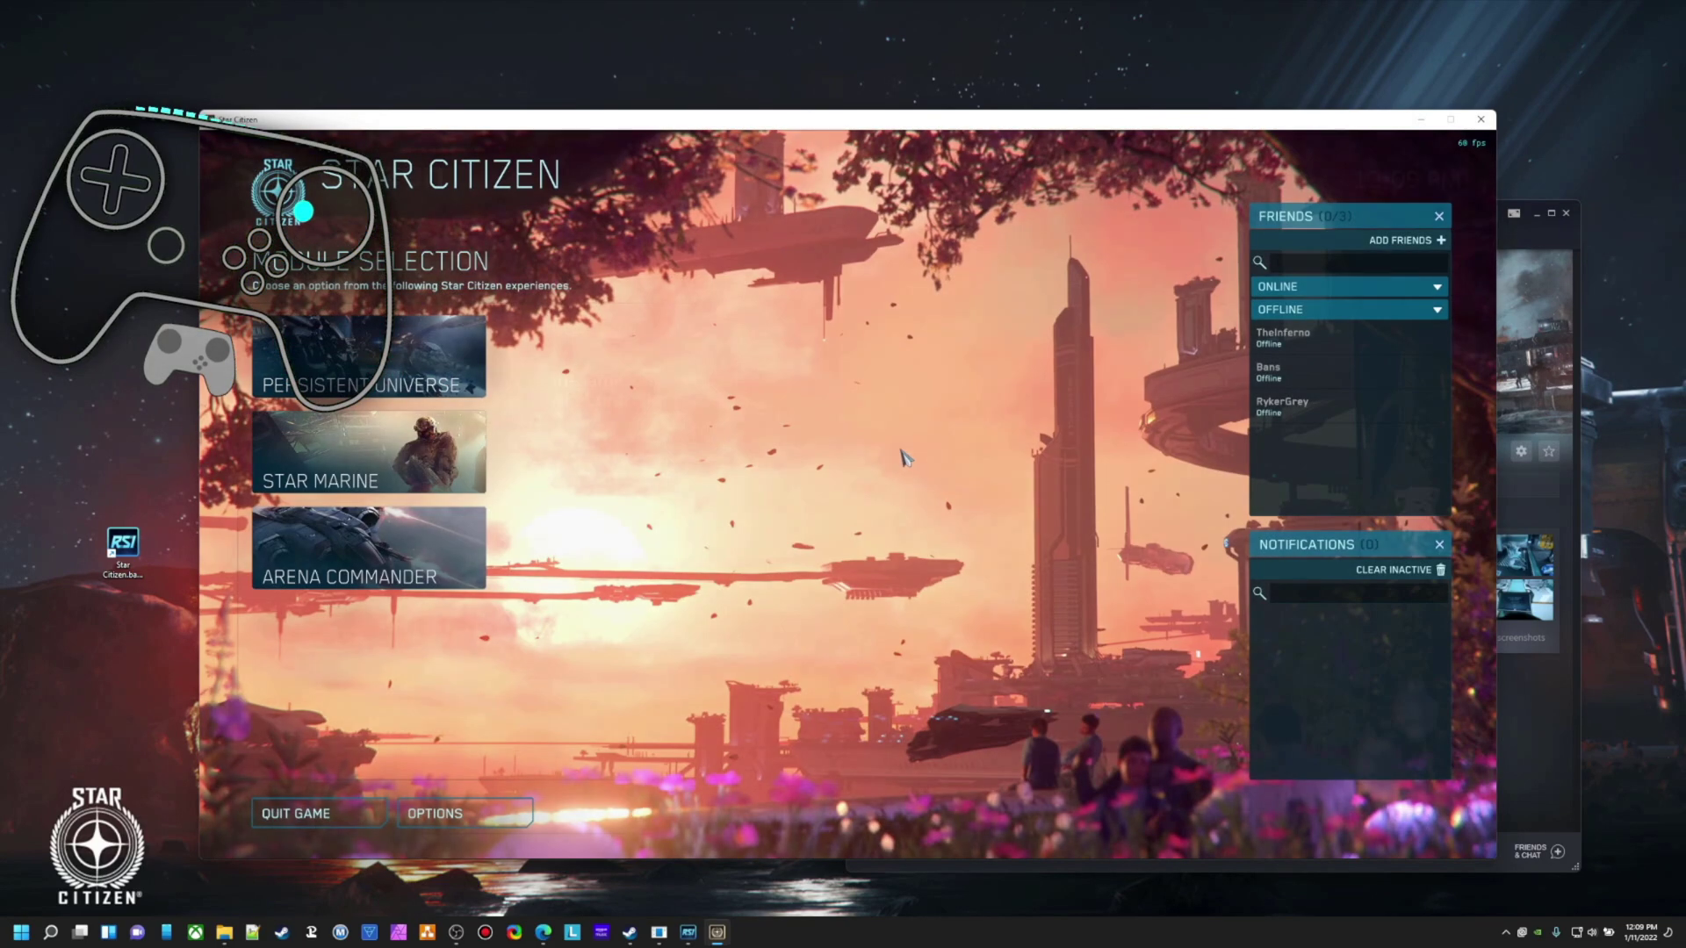
Search the Friends list for a friend's username, then quit Star Citizen and confirm the exit.
left_click(1329, 264)
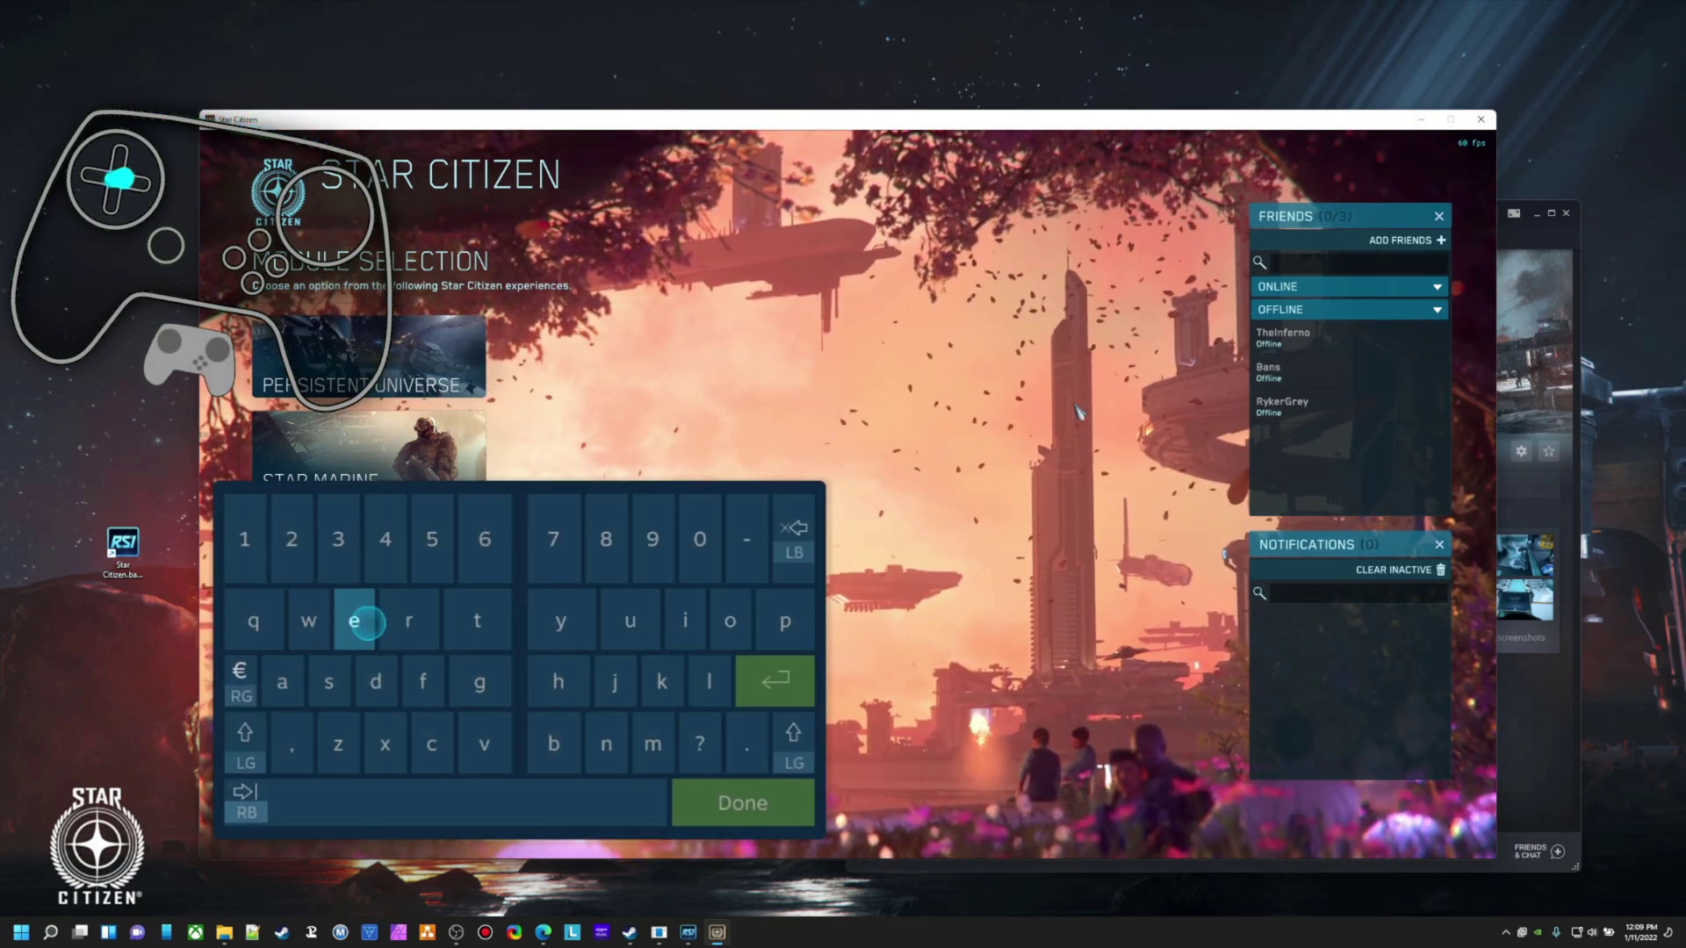
type("r")
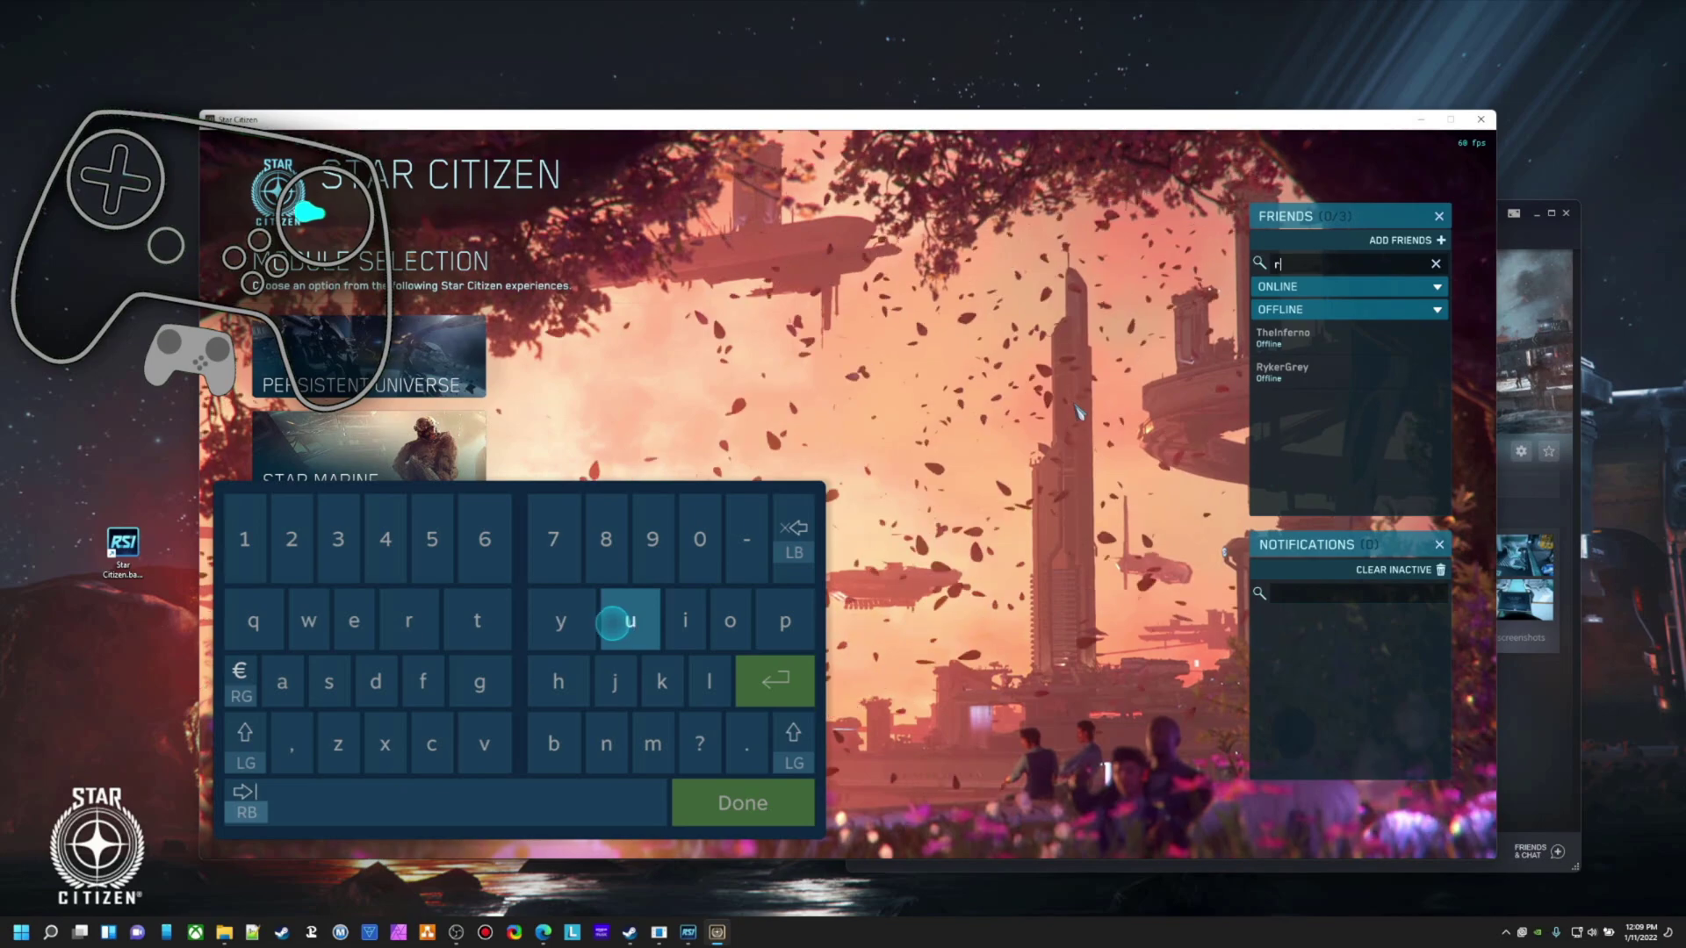
type("yk")
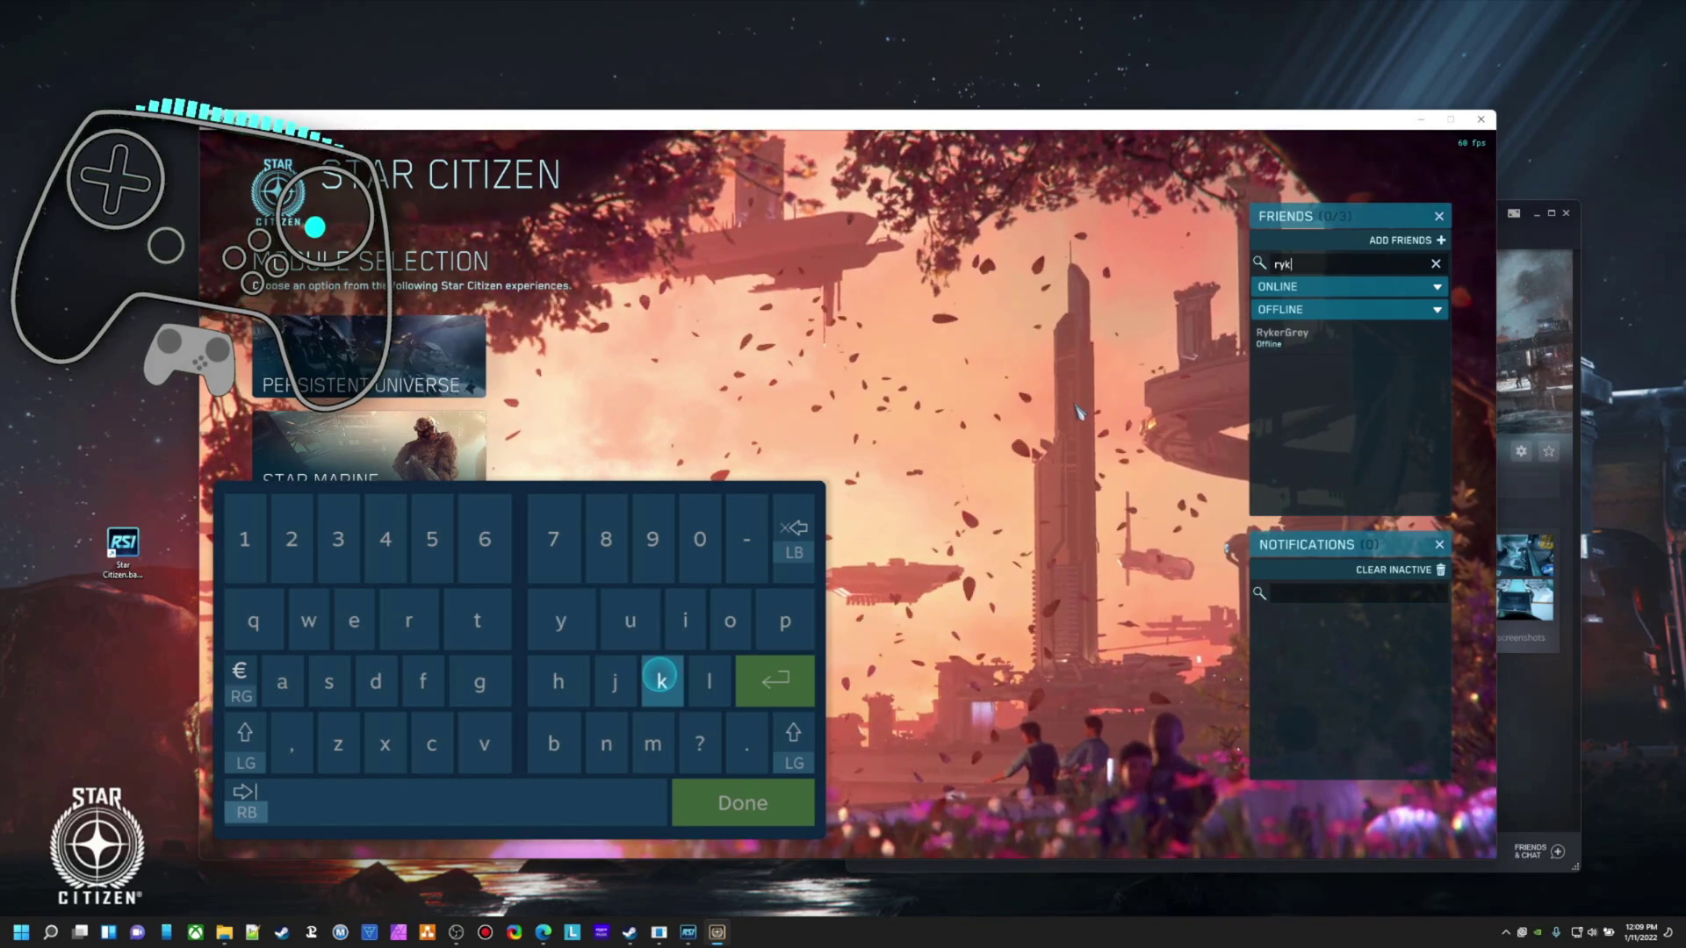
type("er")
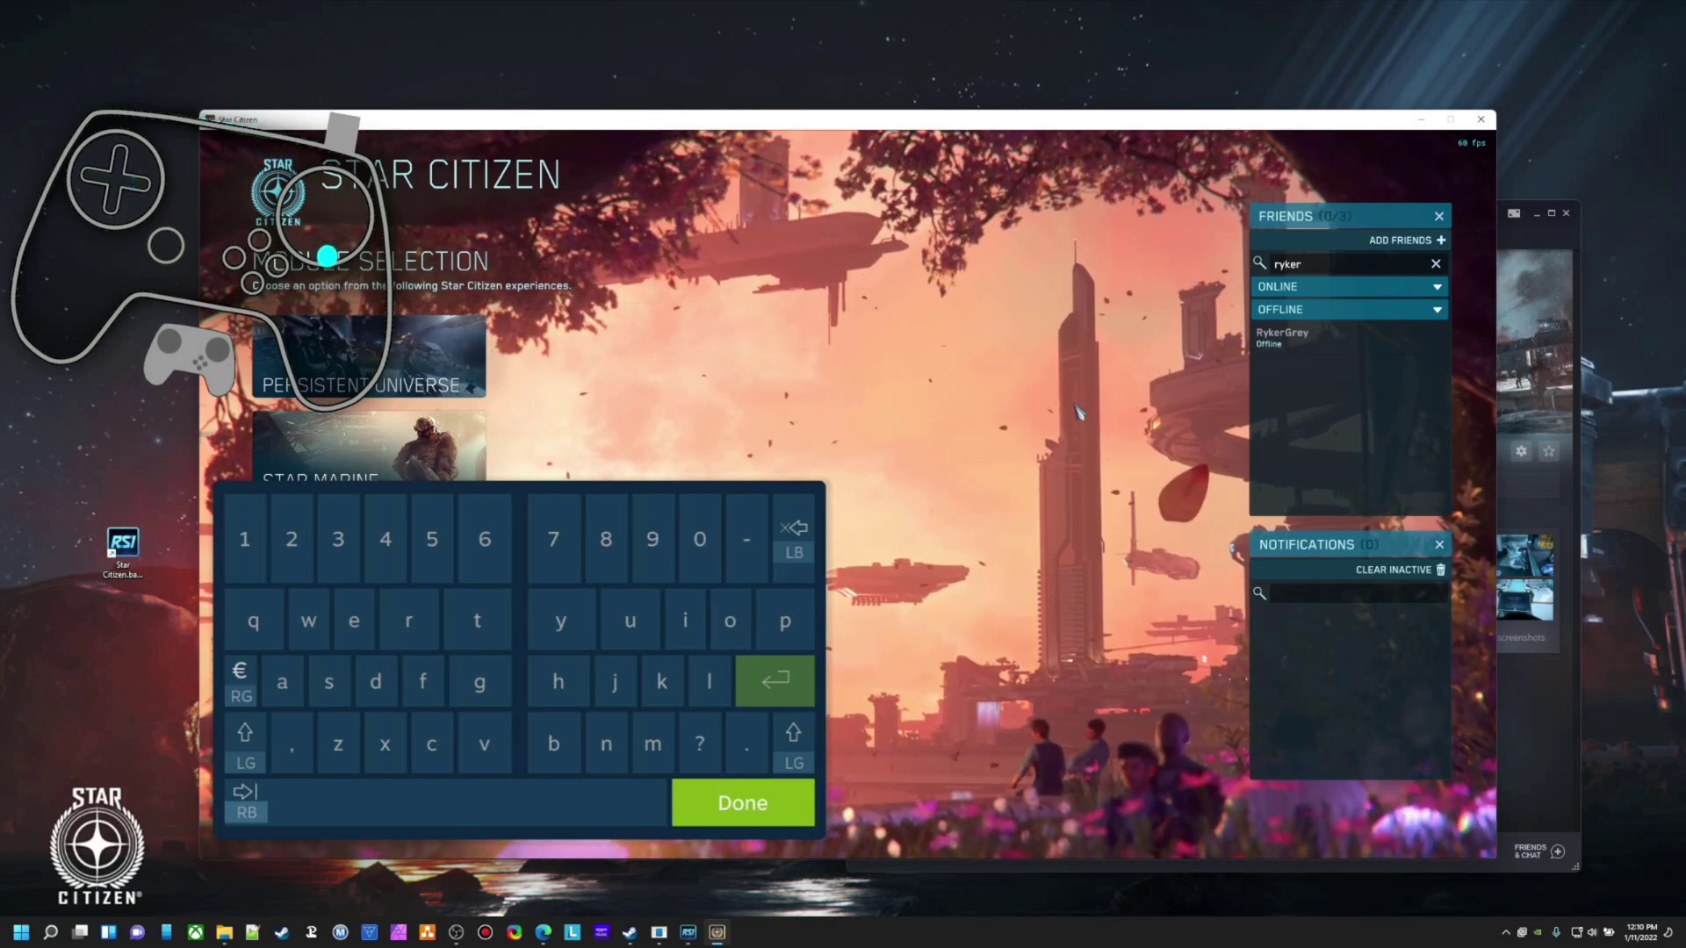
key("Return")
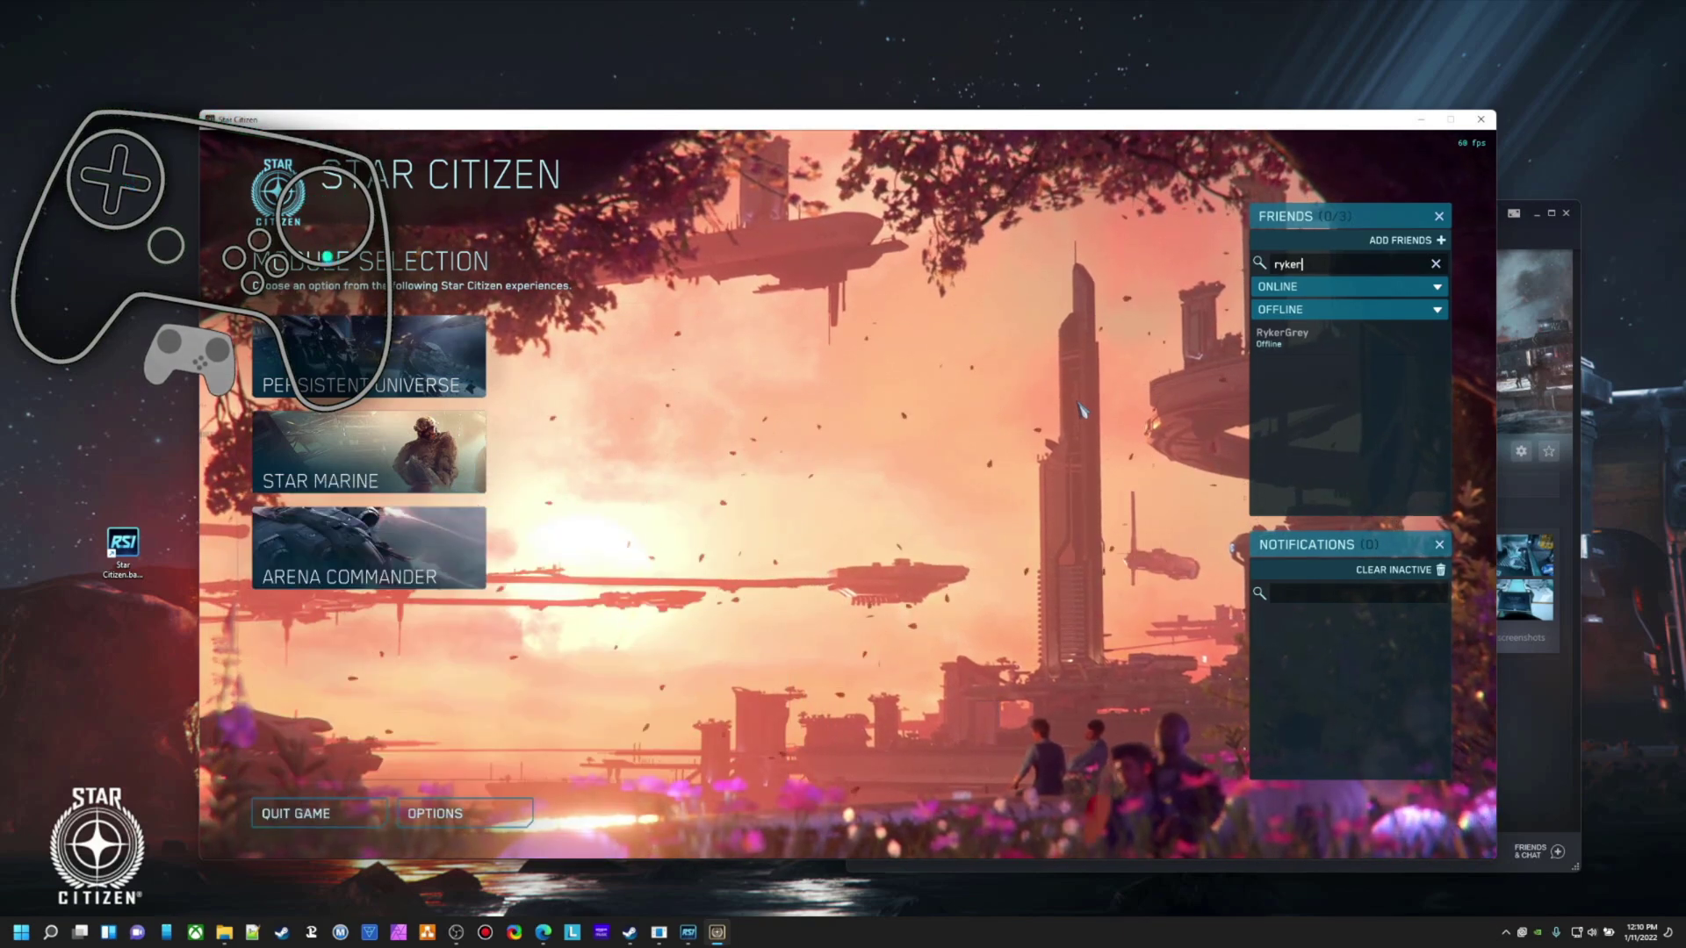
left_click(300, 821)
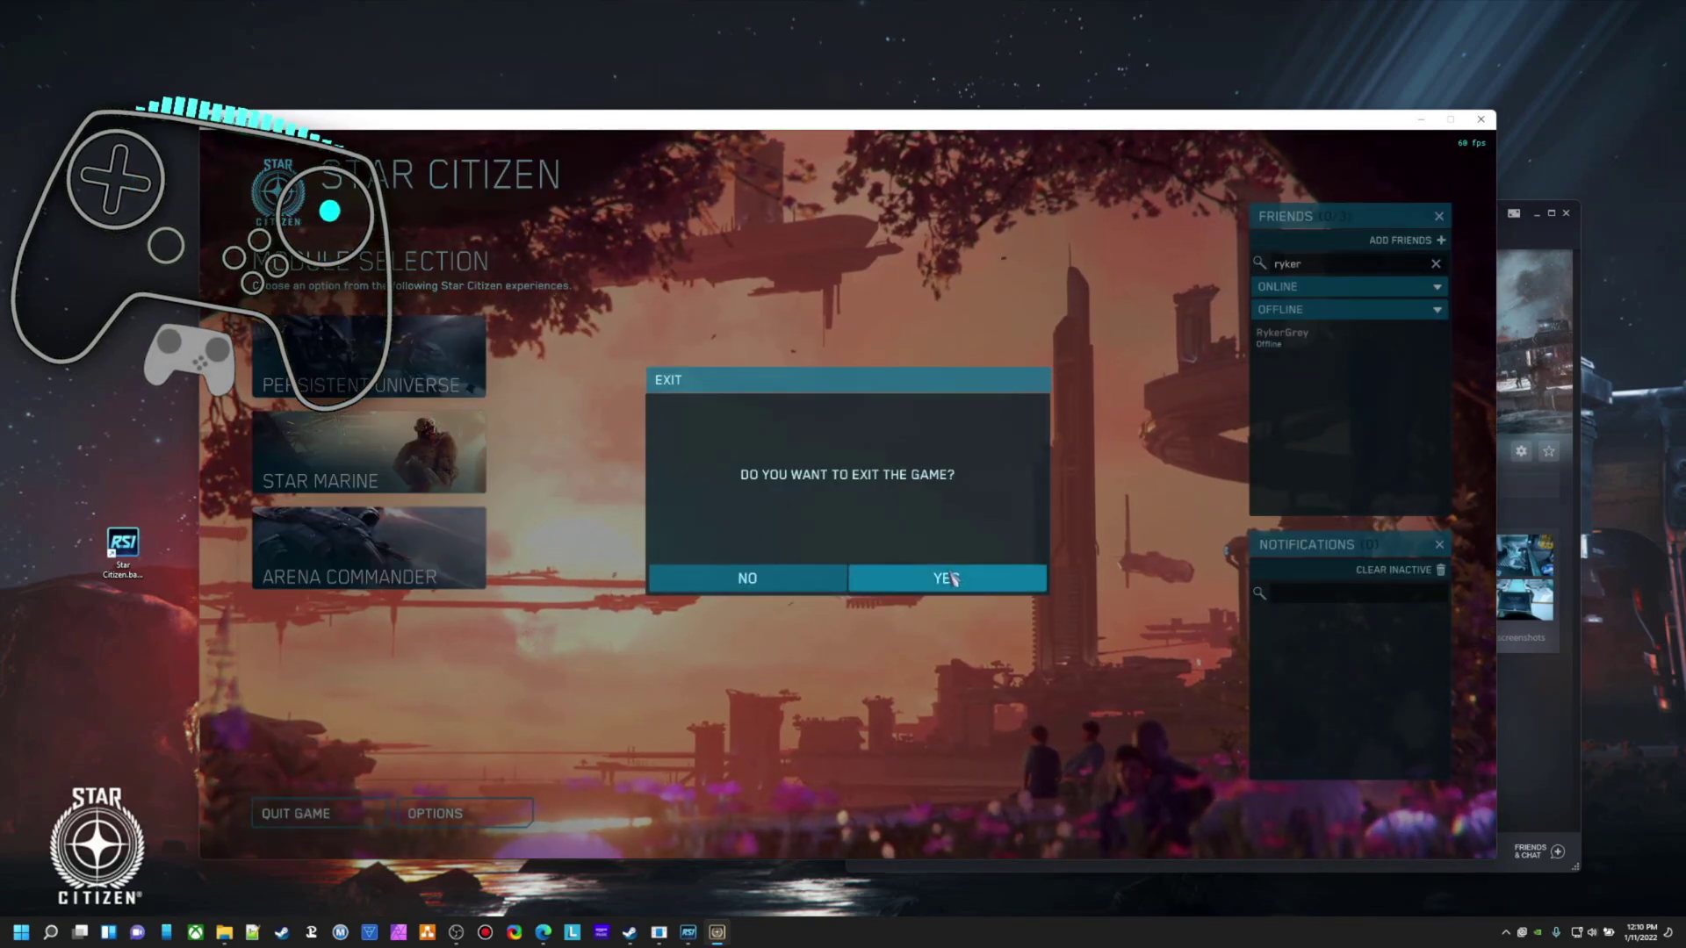
left_click(952, 578)
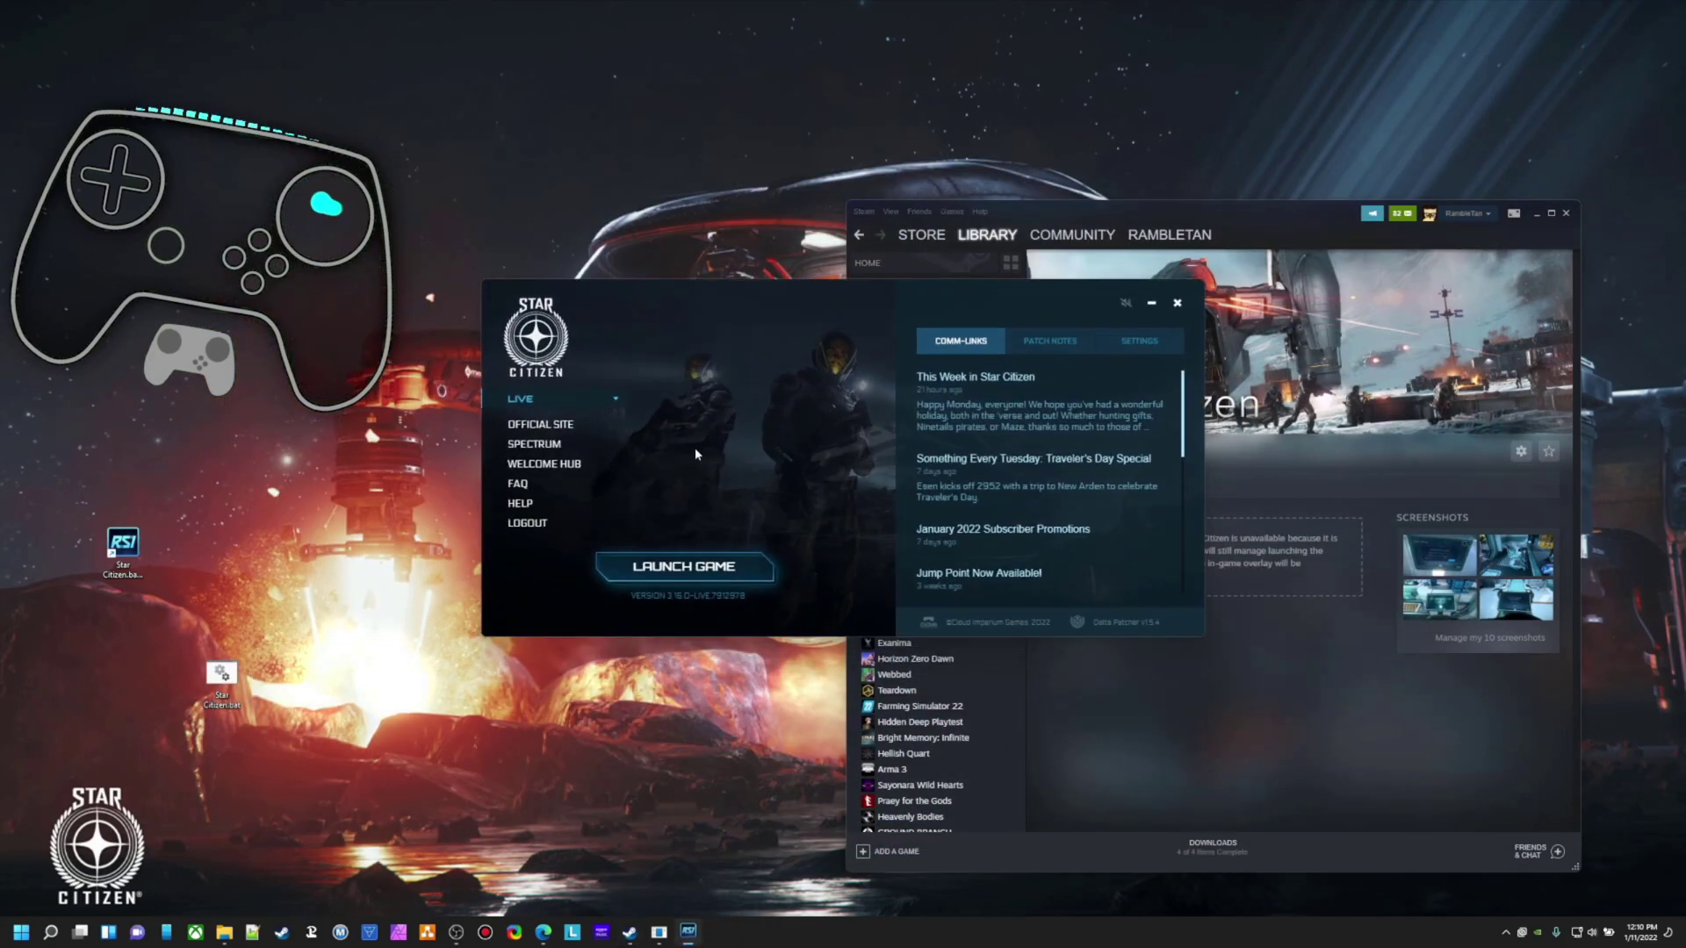
Close the RSI Launcher, minimize Steam, and delete the loose Star Citizen.bat from the desktop.
left_click(1177, 305)
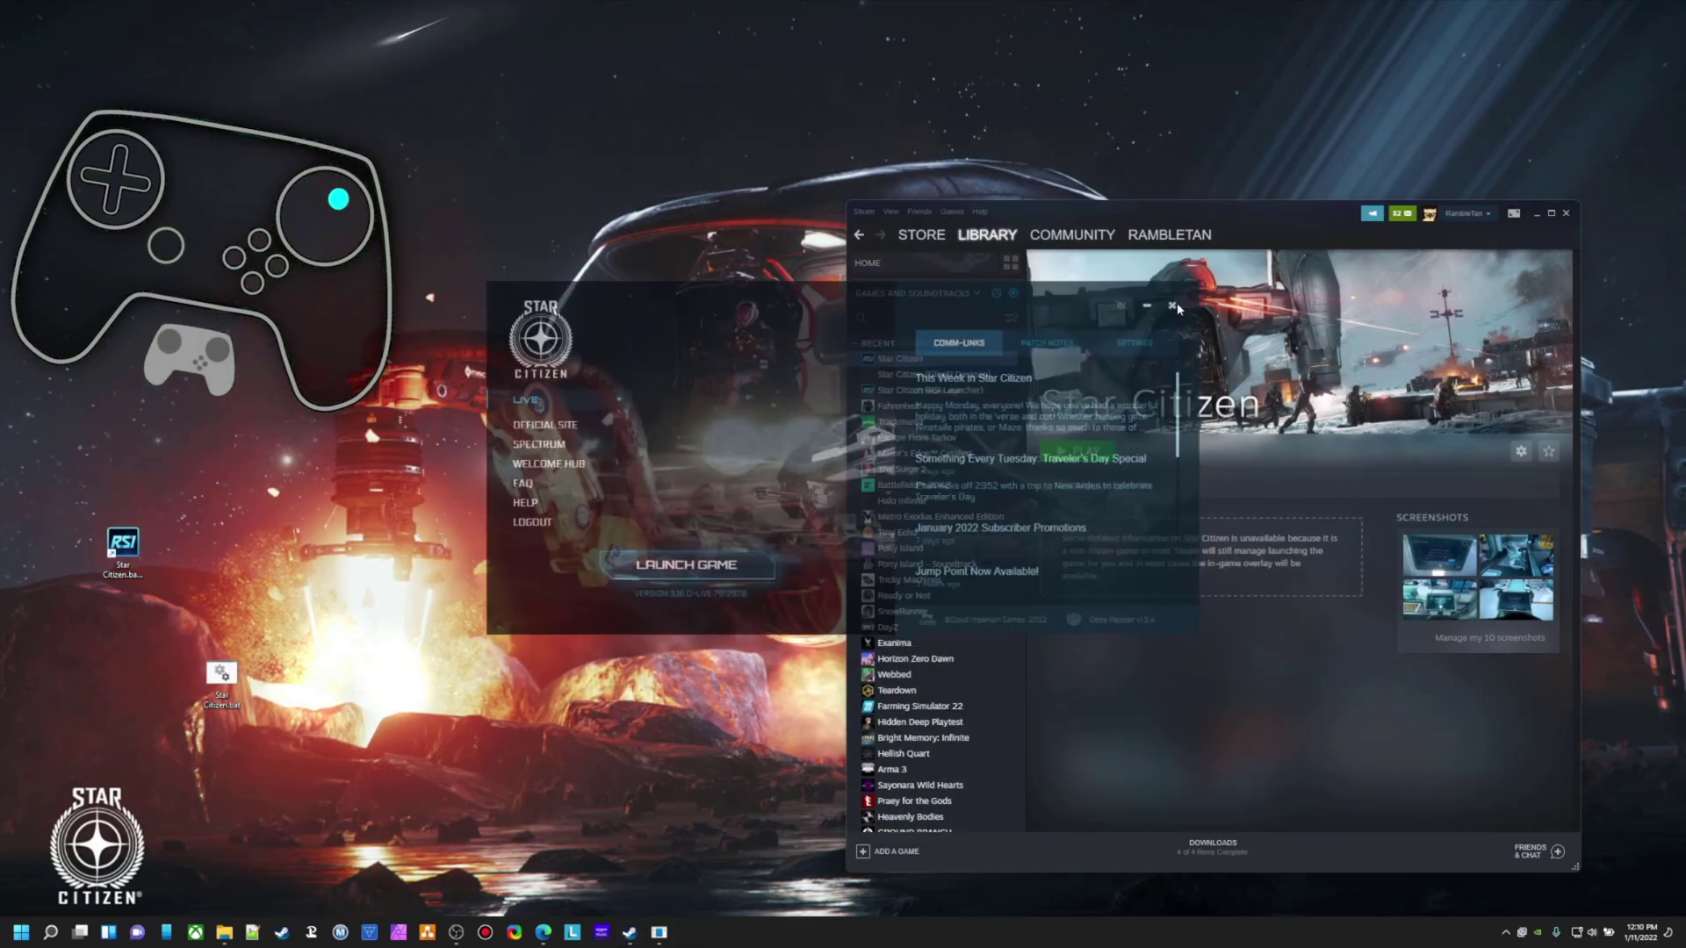
left_click_drag(1255, 216, 1239, 185)
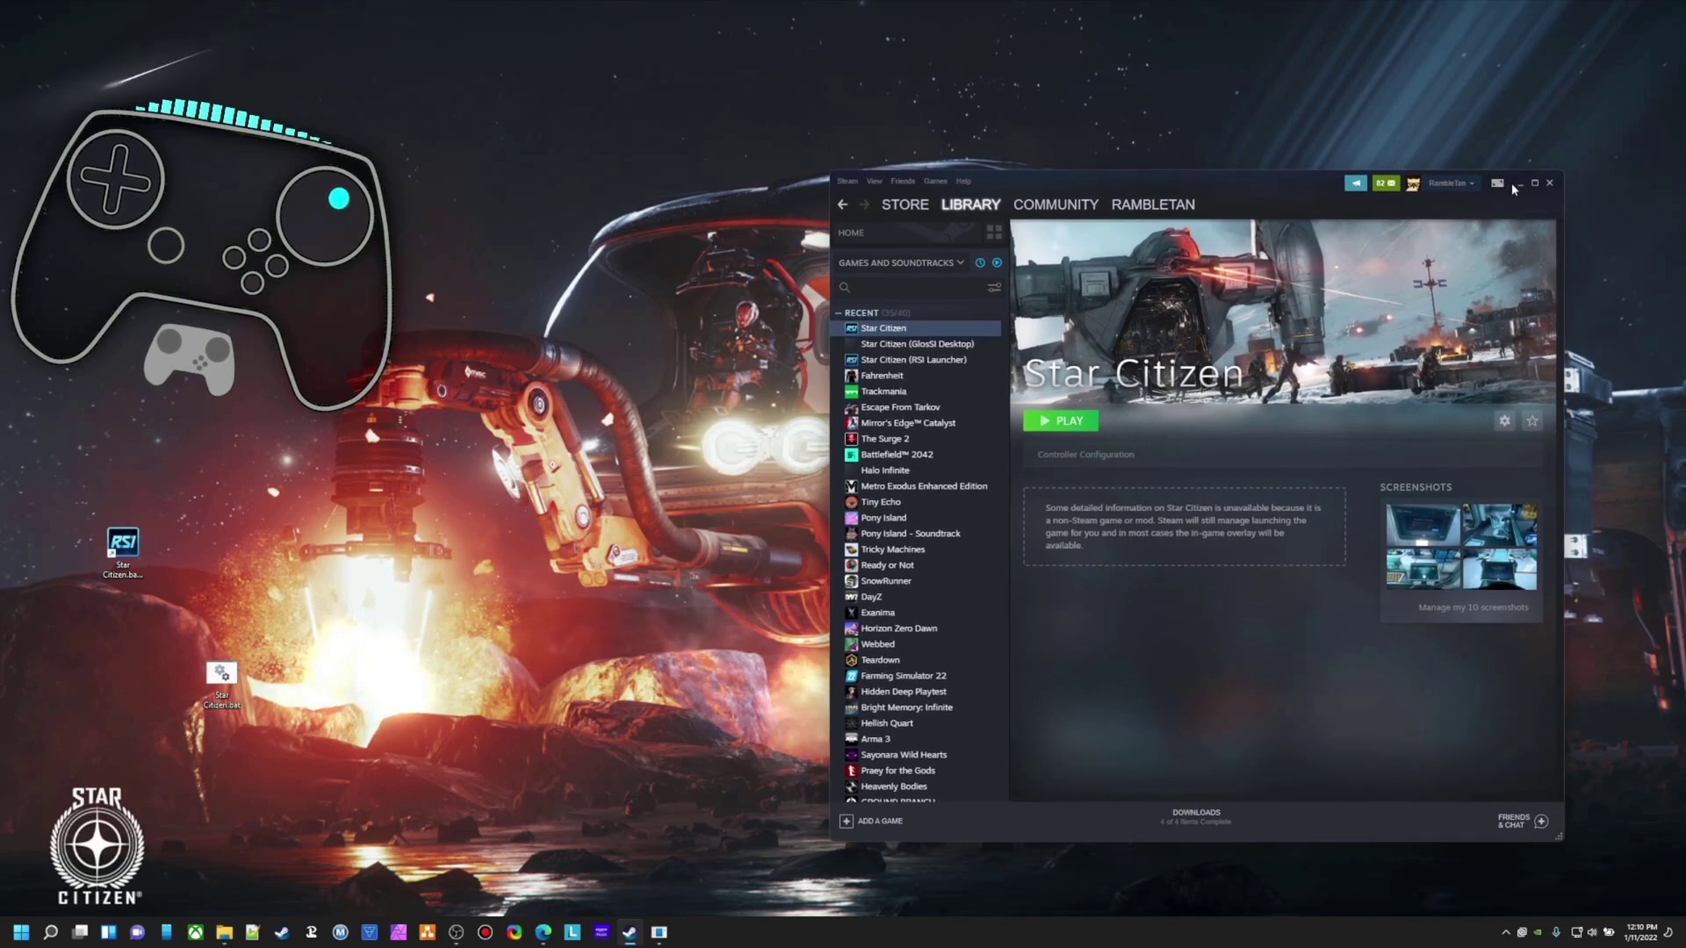
left_click(1522, 183)
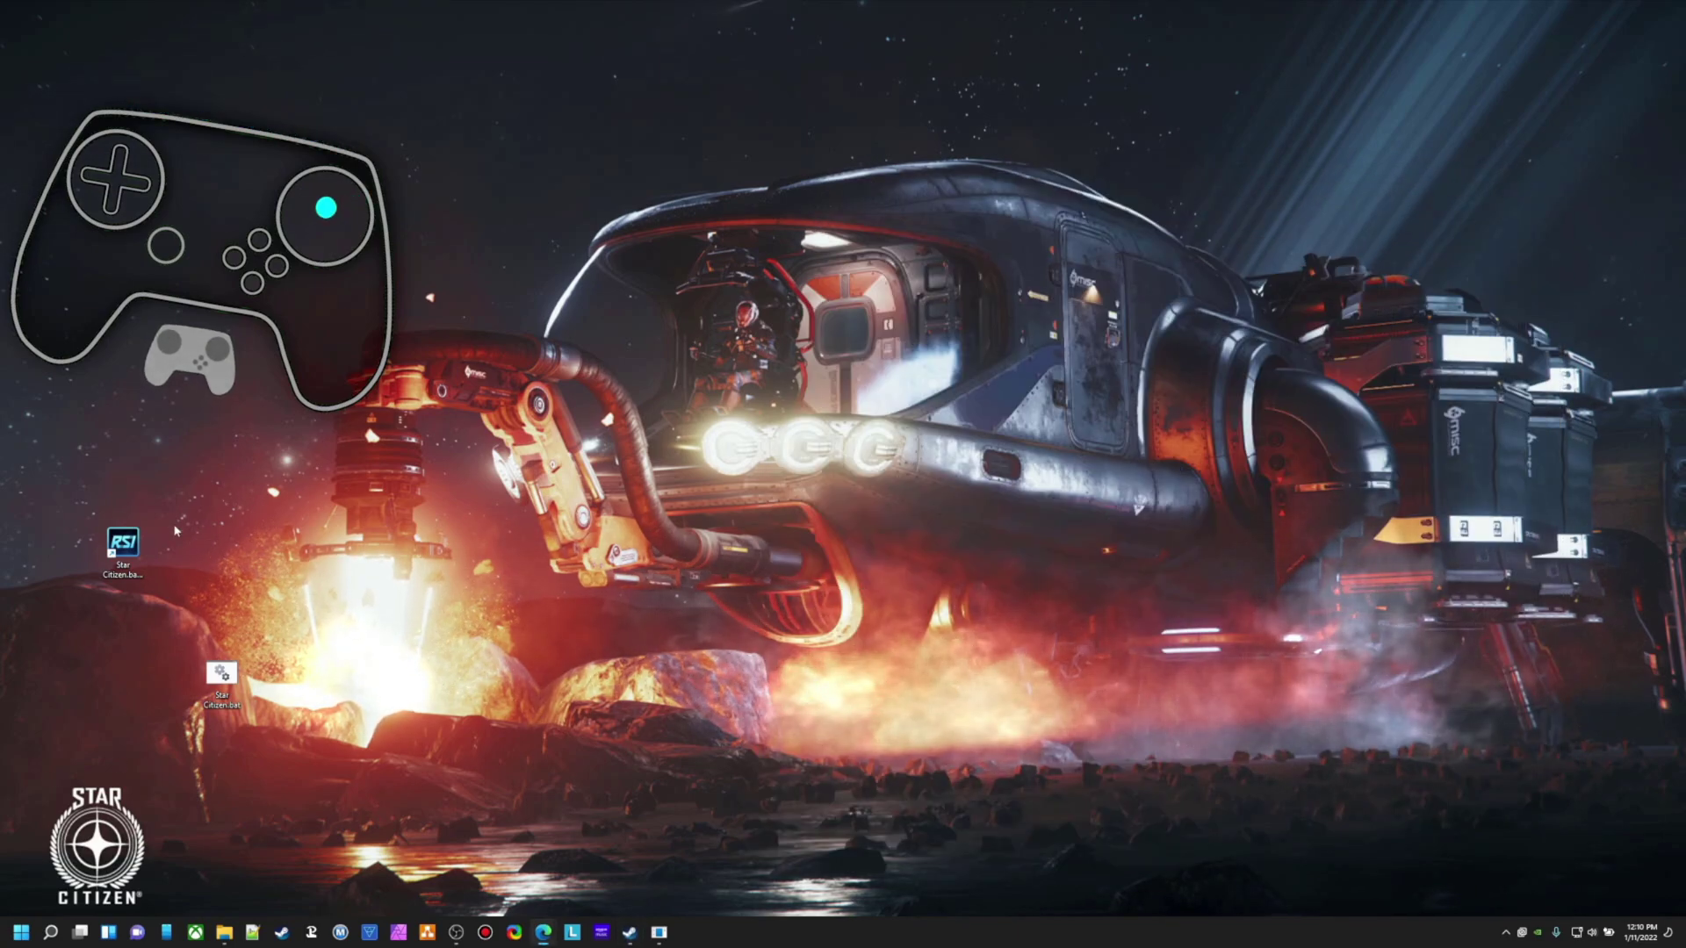
left_click(123, 551)
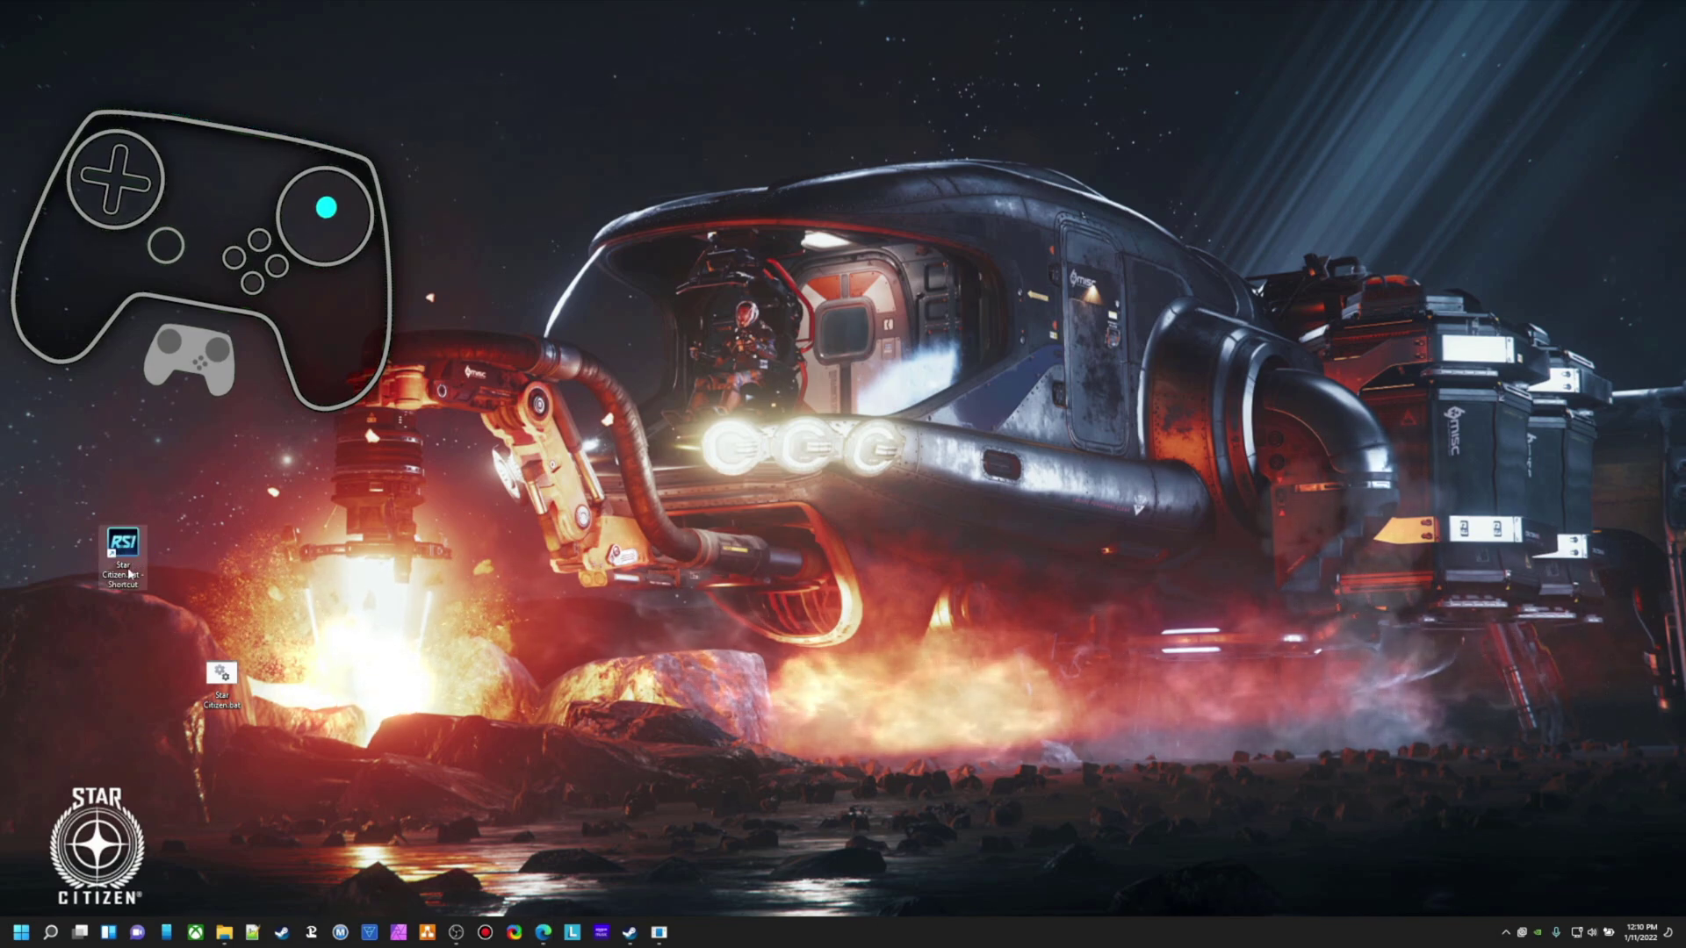
left_click(225, 676)
right_click(225, 676)
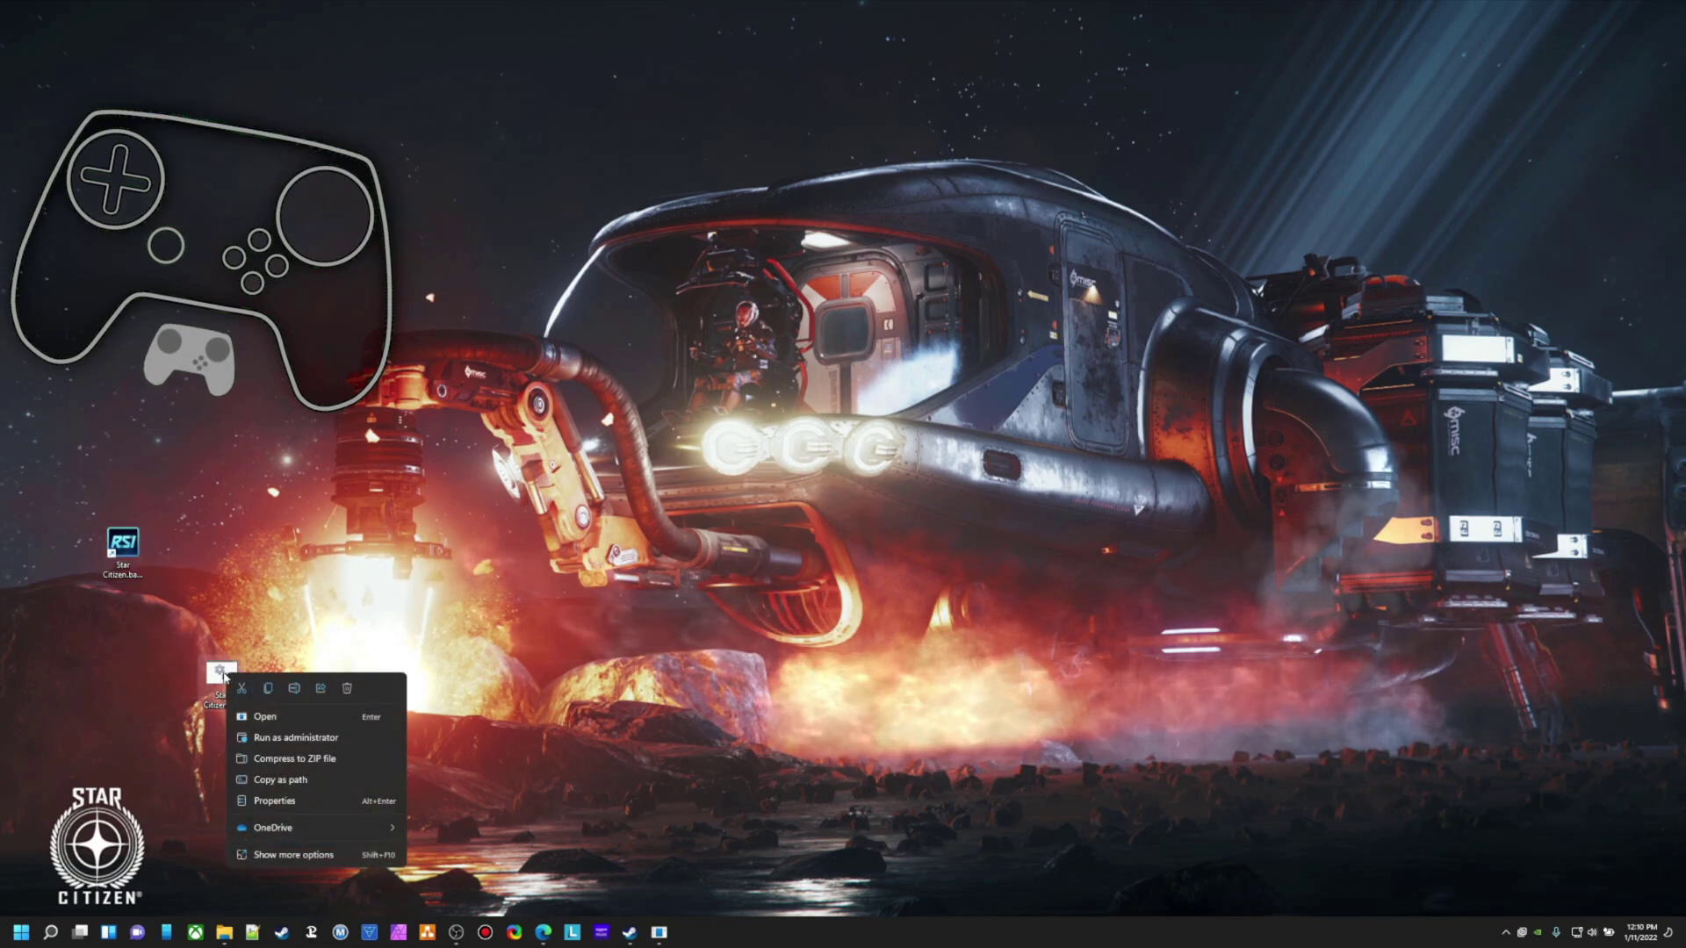
left_click(347, 690)
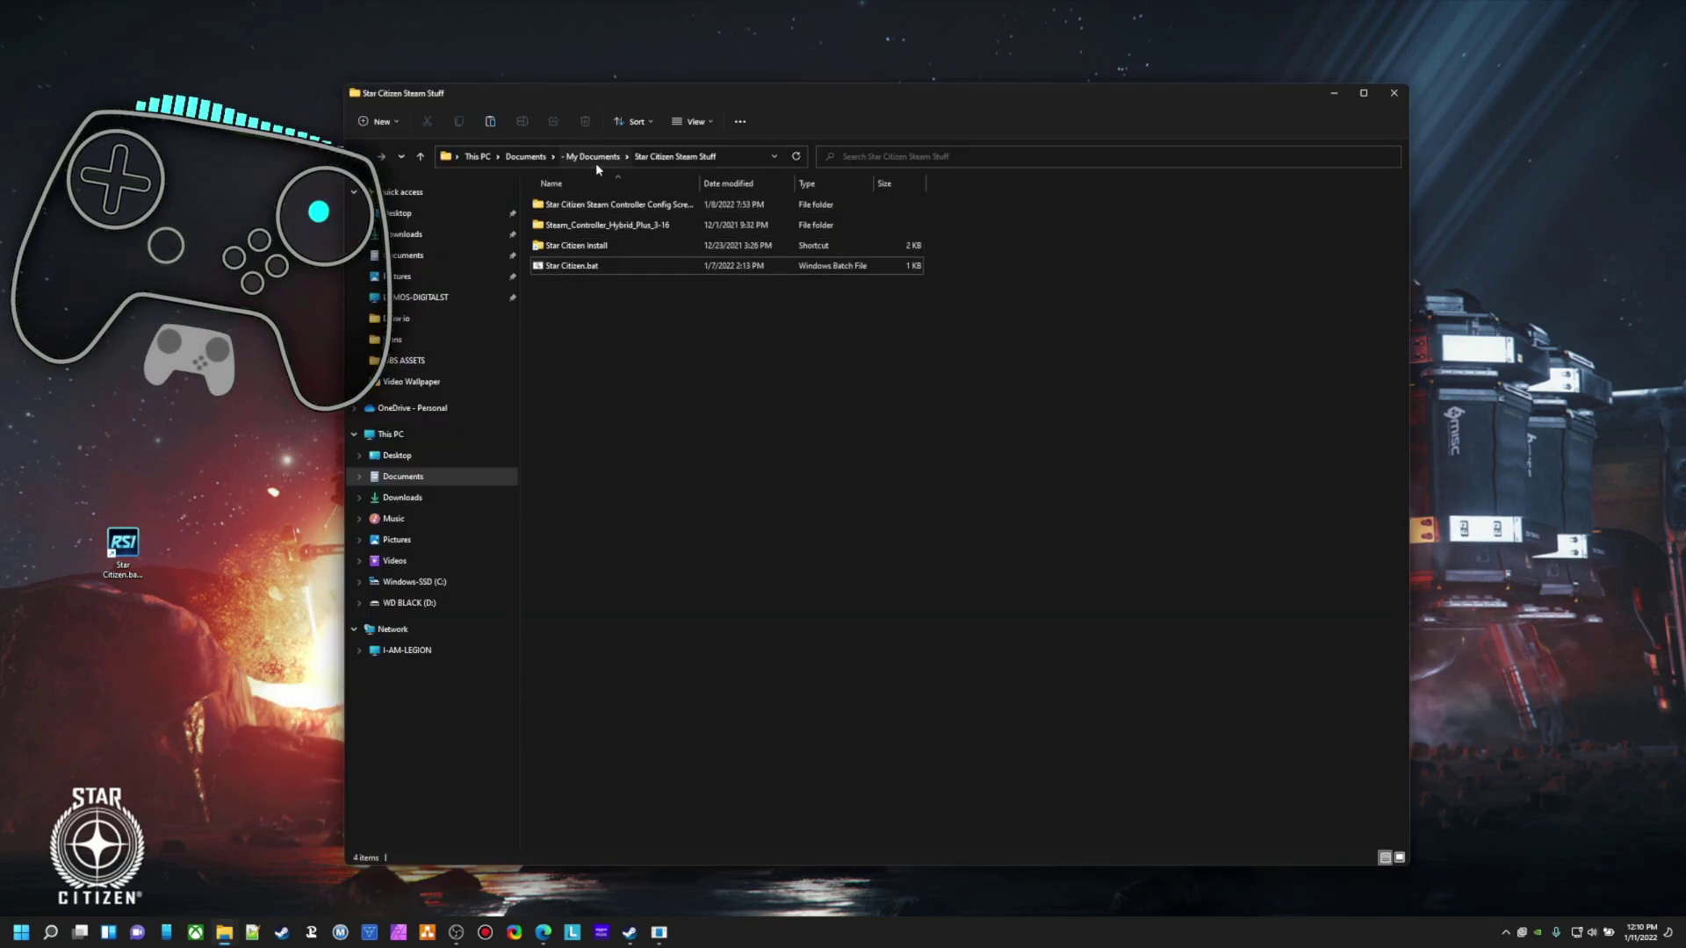
Check the actions for the original Star Citizen.bat in Star Citizen Steam Stuff, then select the desktop shortcut.
right_click(580, 266)
left_click(646, 443)
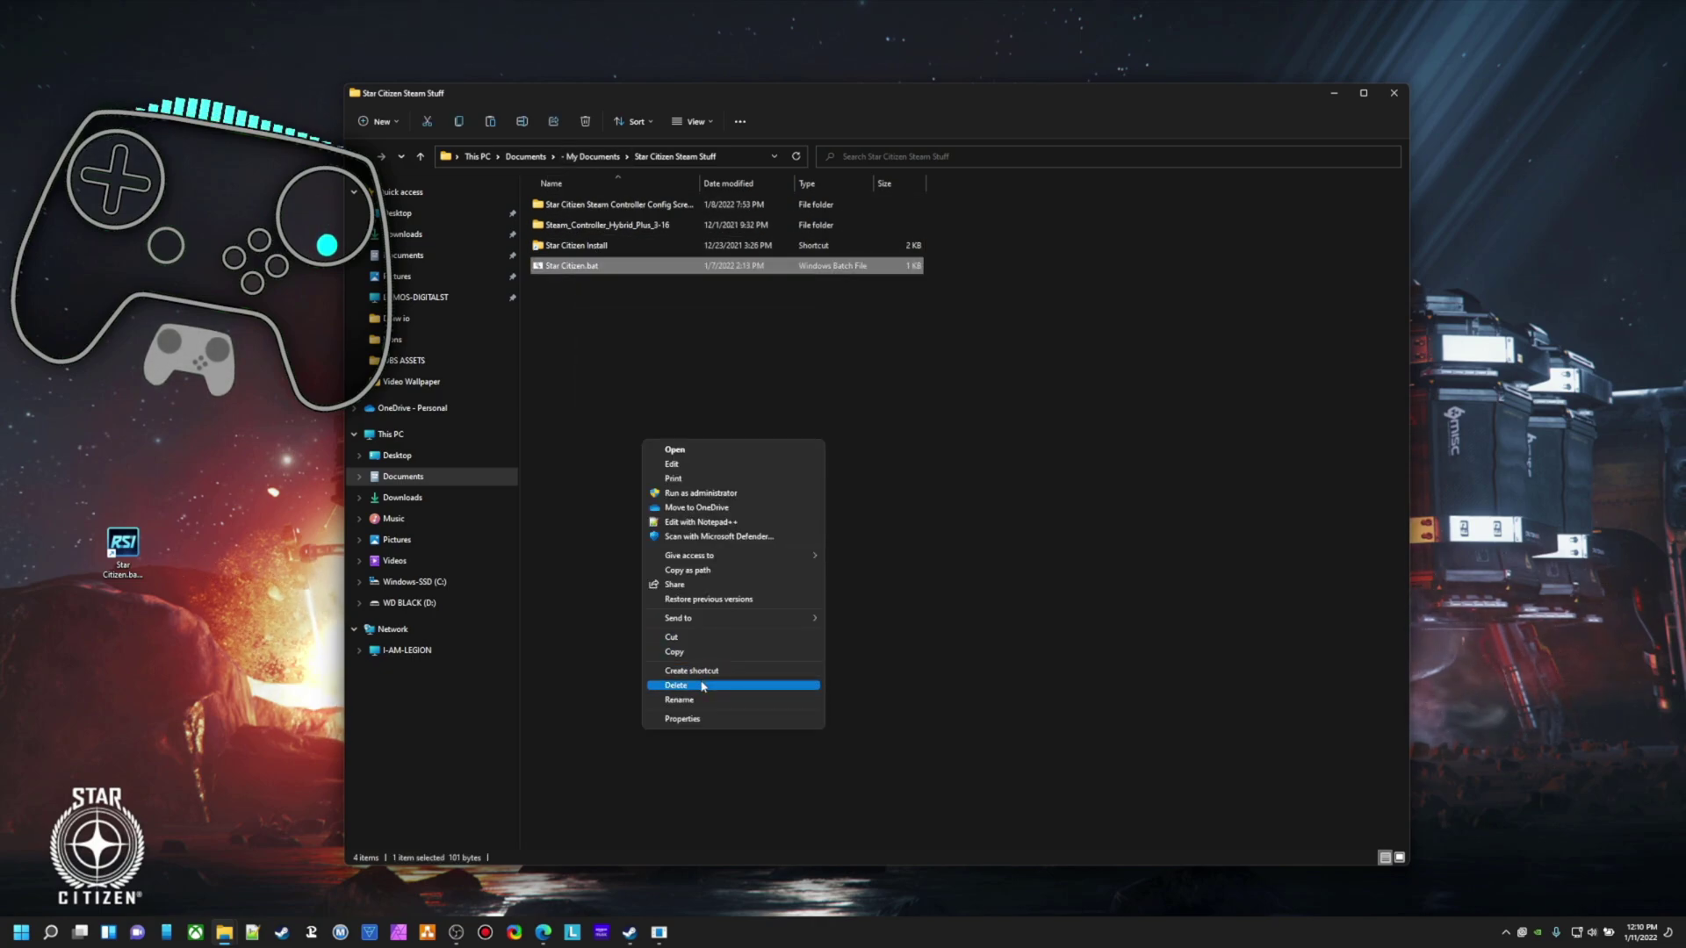
left_click(611, 674)
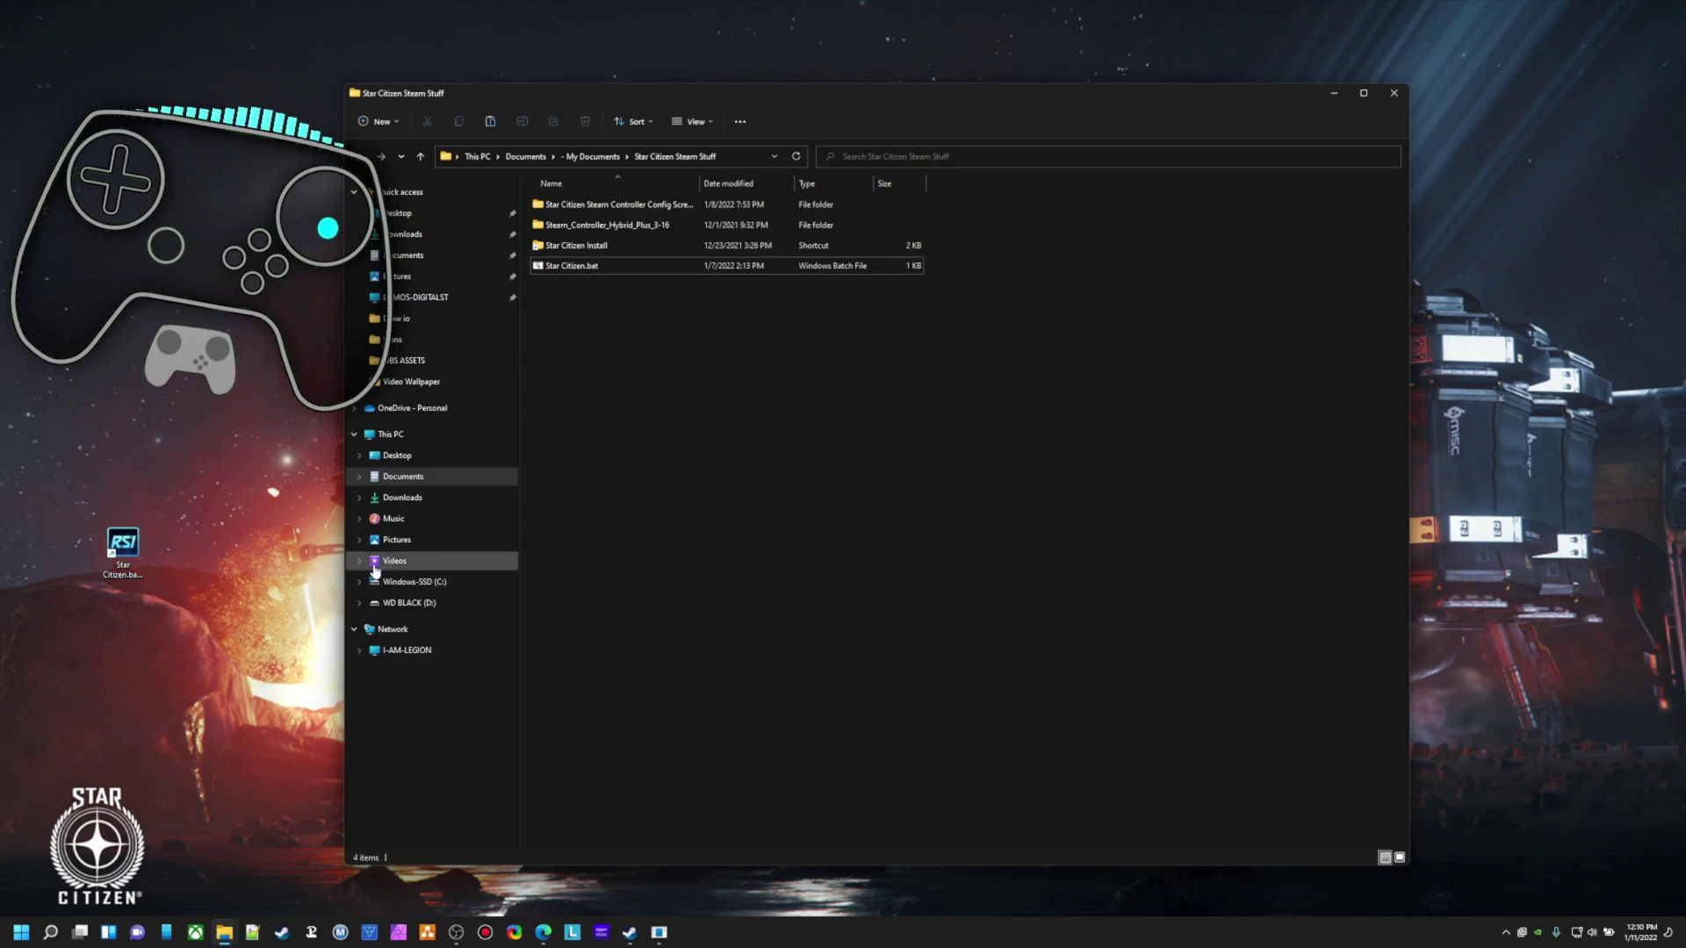
left_click(124, 549)
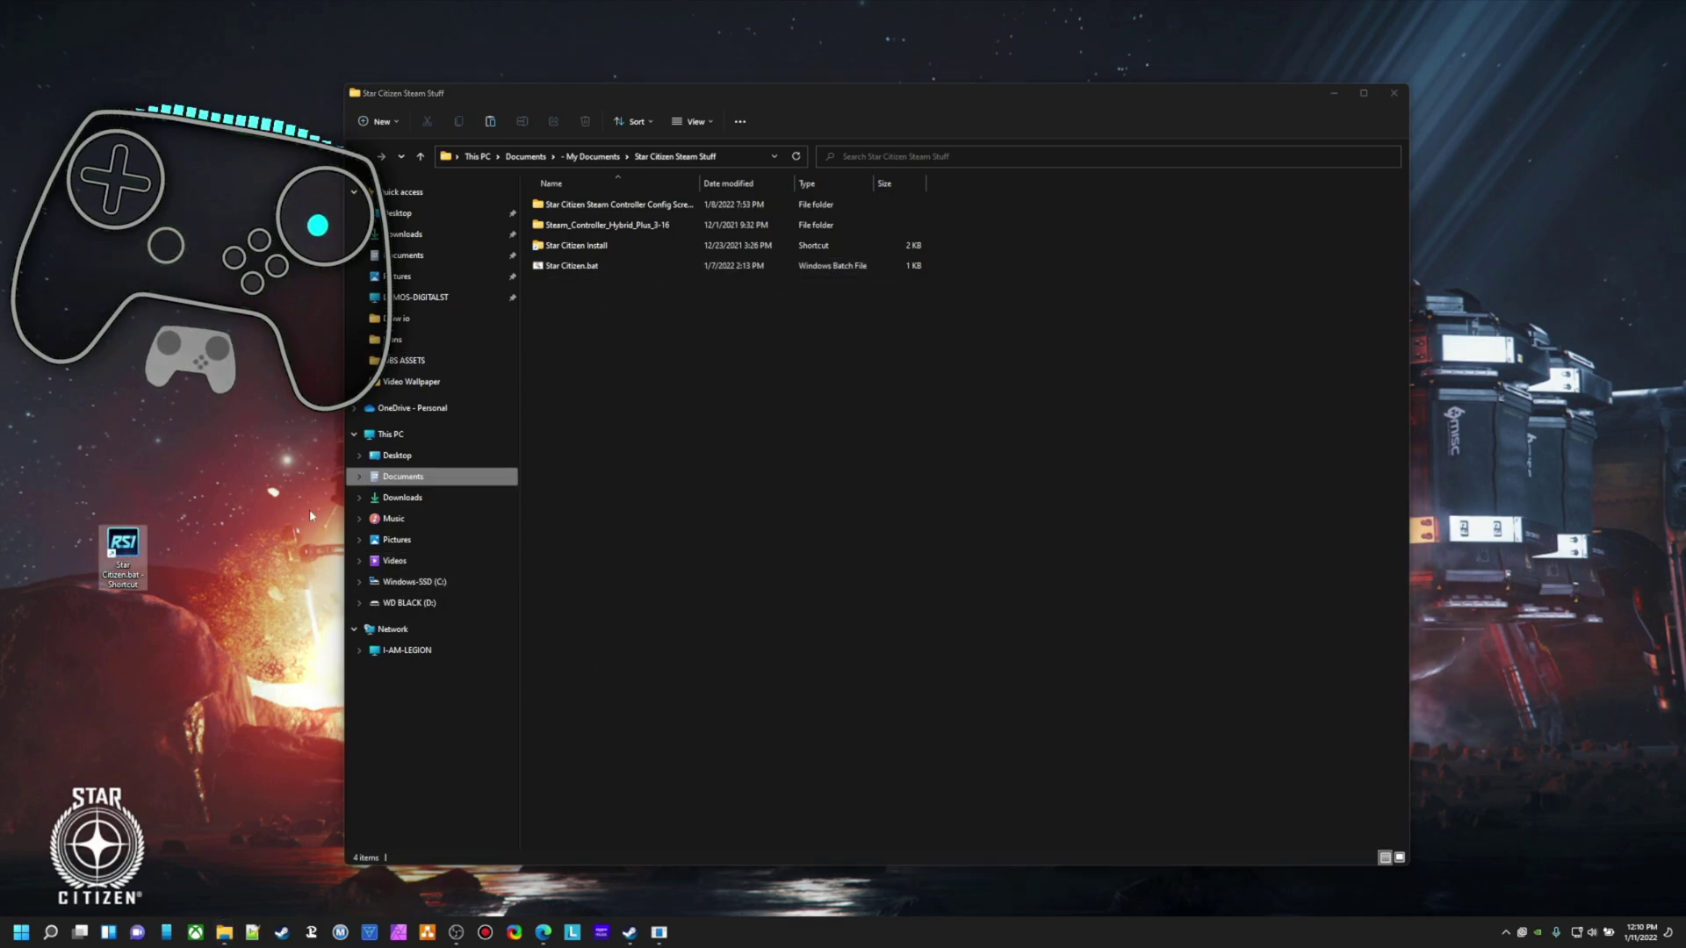
Set the desktop Star Citizen.bat shortcut's icon to the RSI Star Citizen icon in its Properties.
right_click(126, 550)
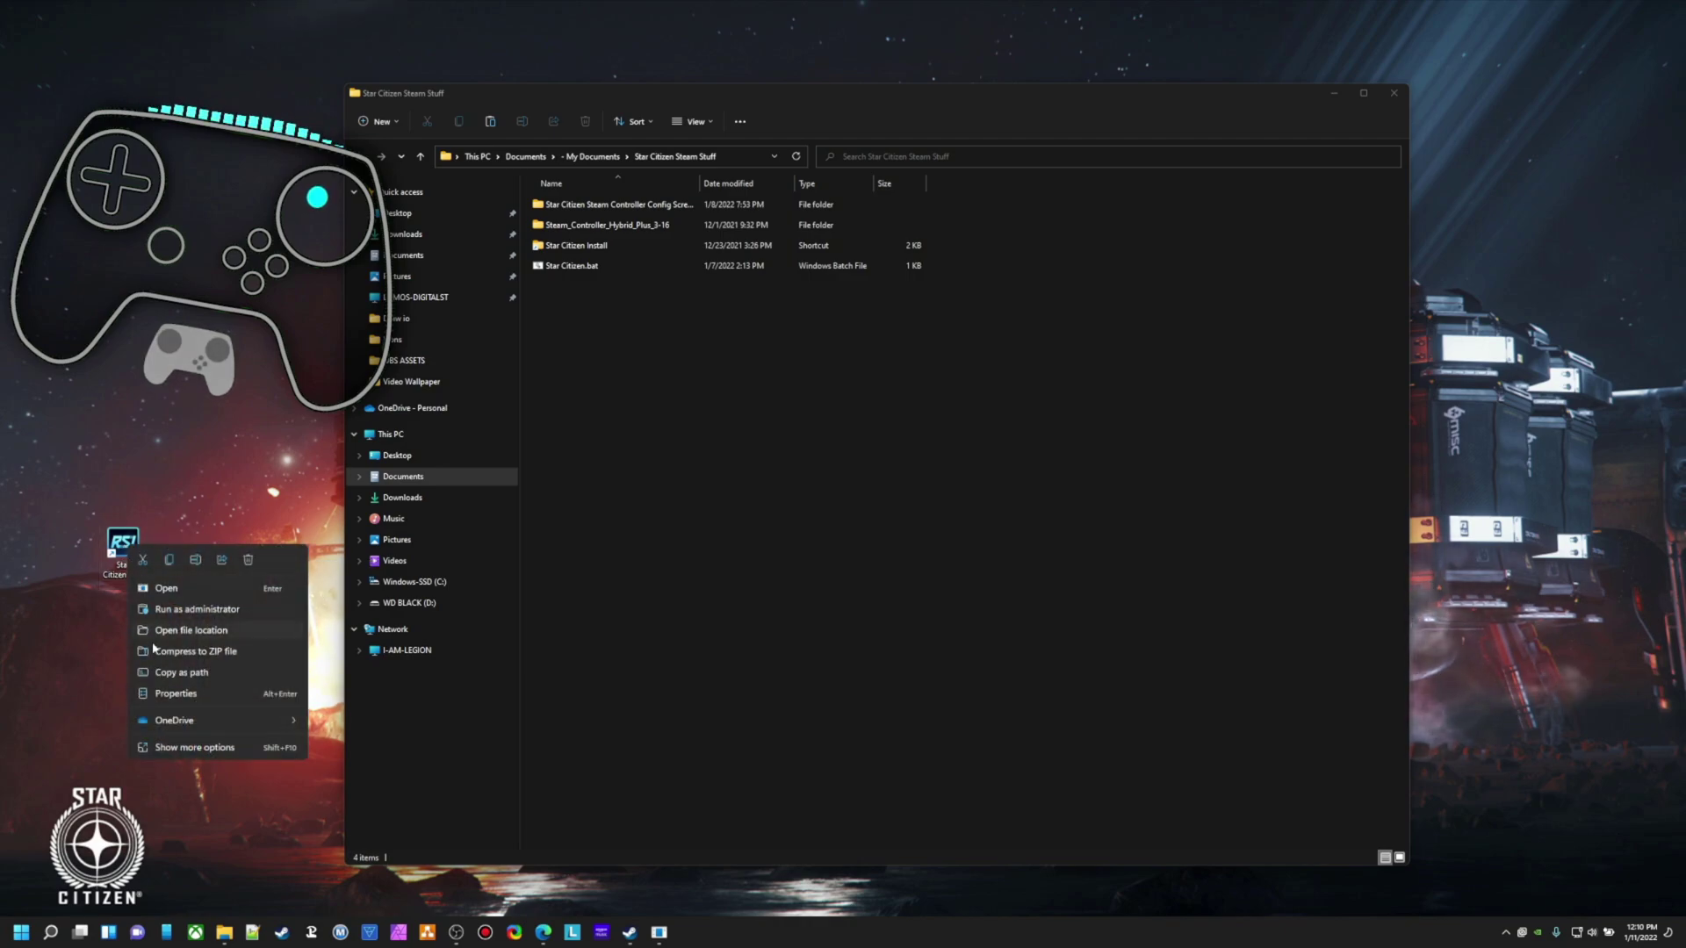
left_click(210, 750)
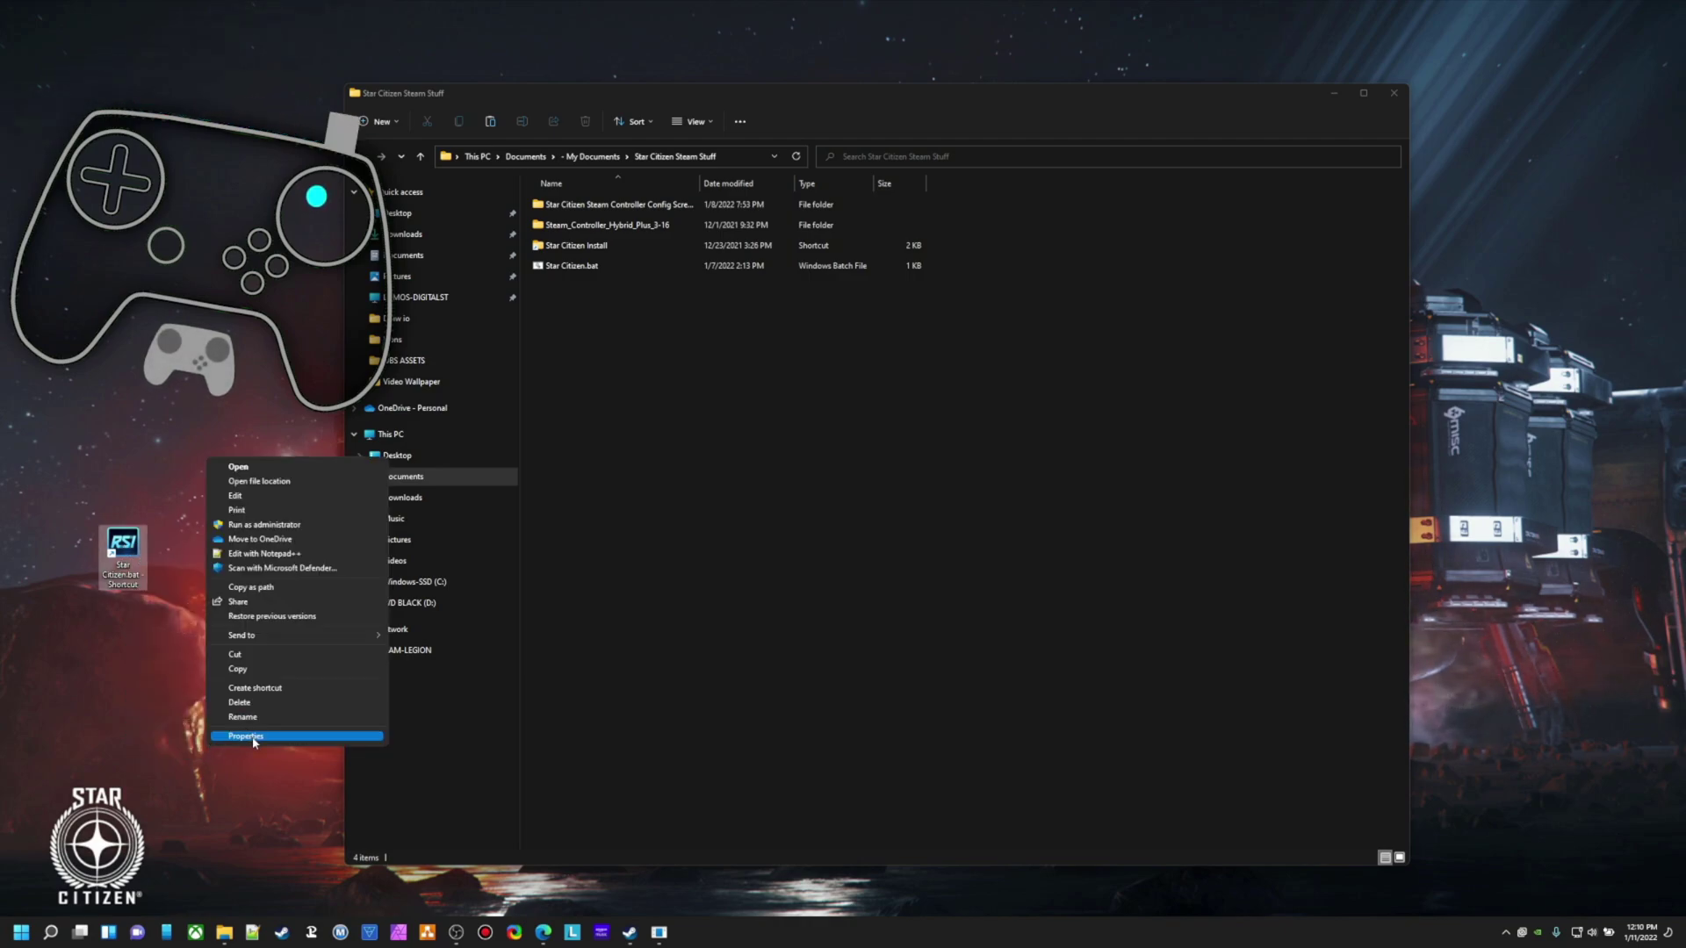
left_click(252, 738)
left_click_drag(283, 558, 333, 498)
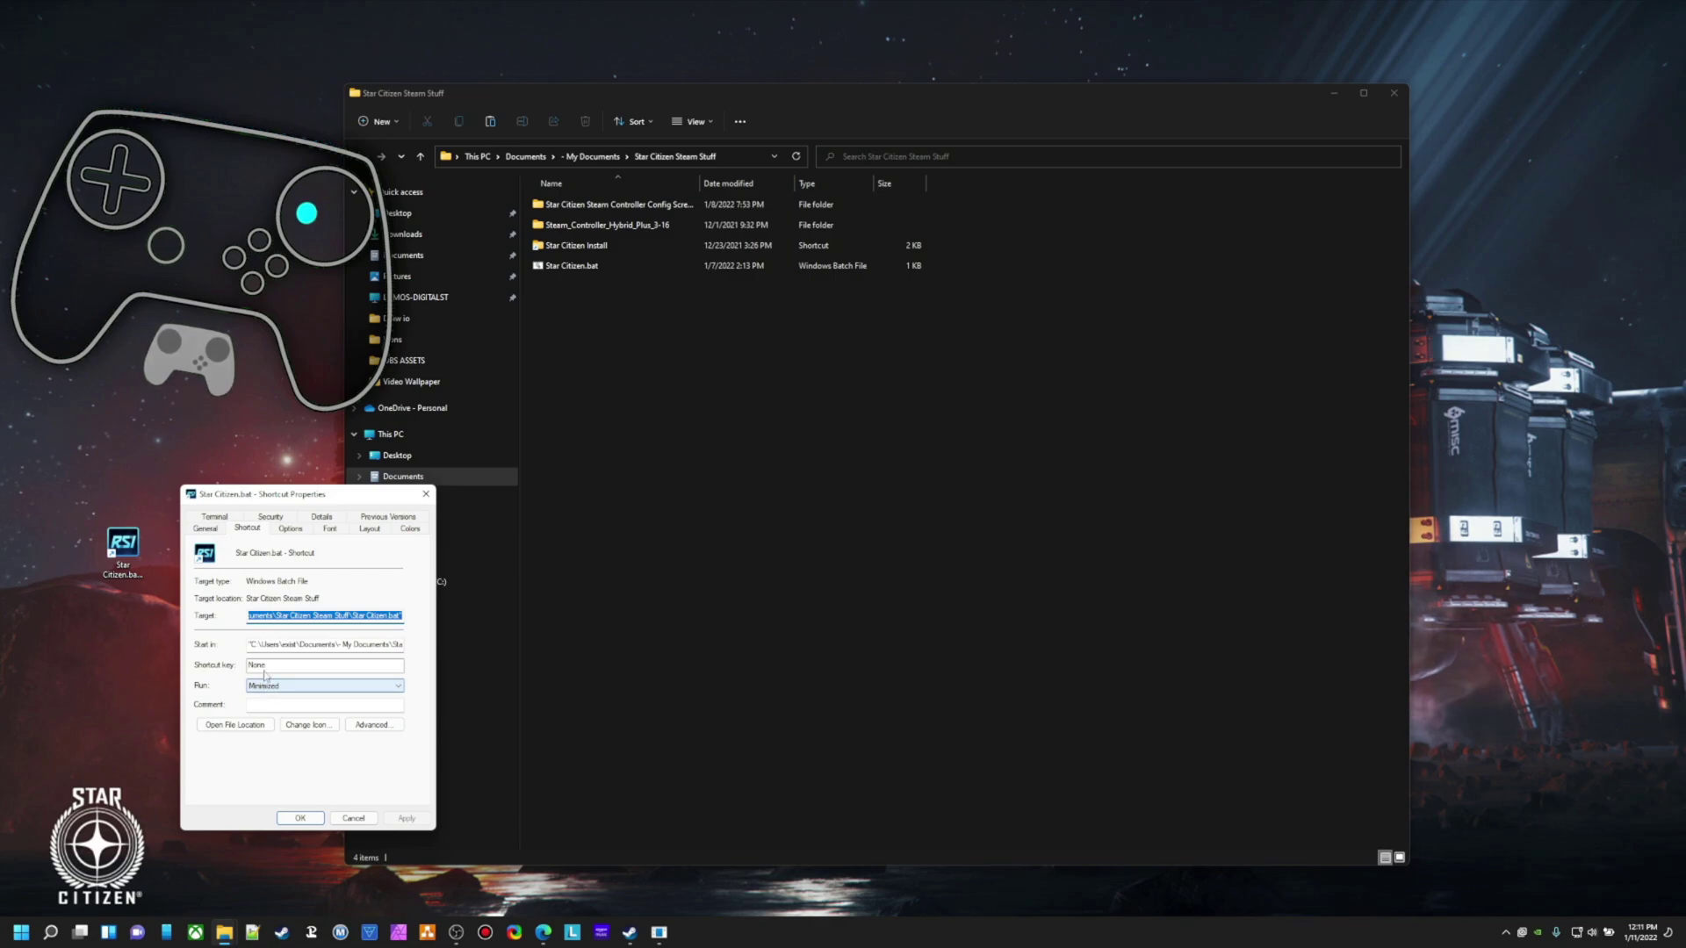
left_click(309, 725)
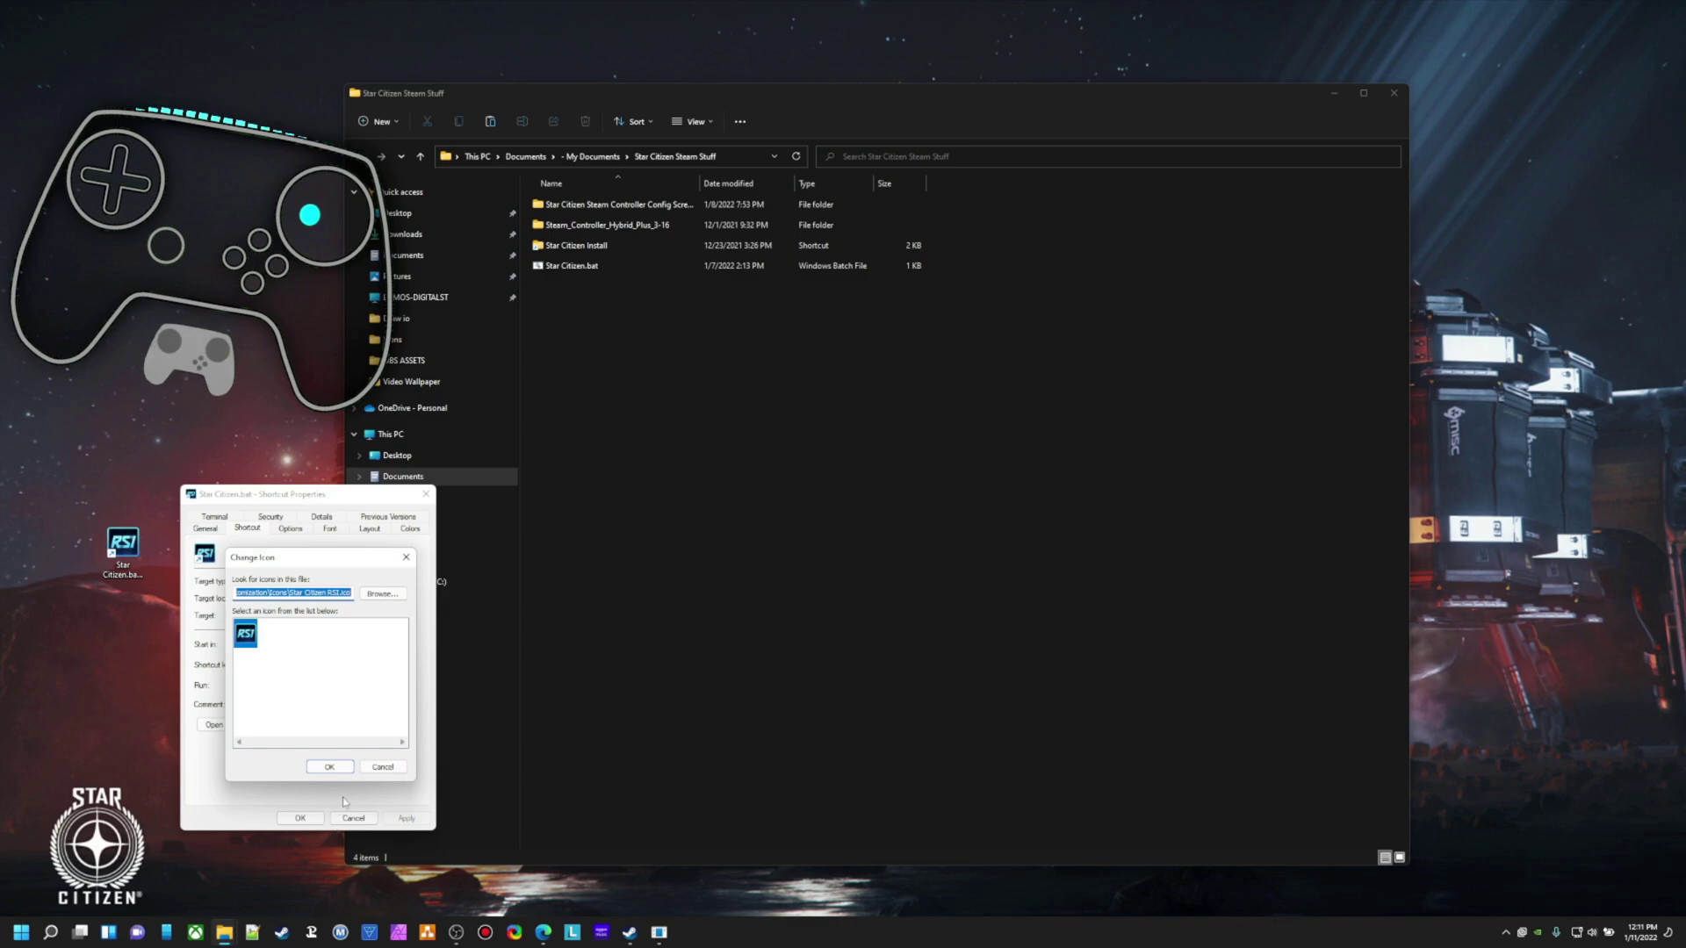
left_click(330, 768)
left_click(300, 818)
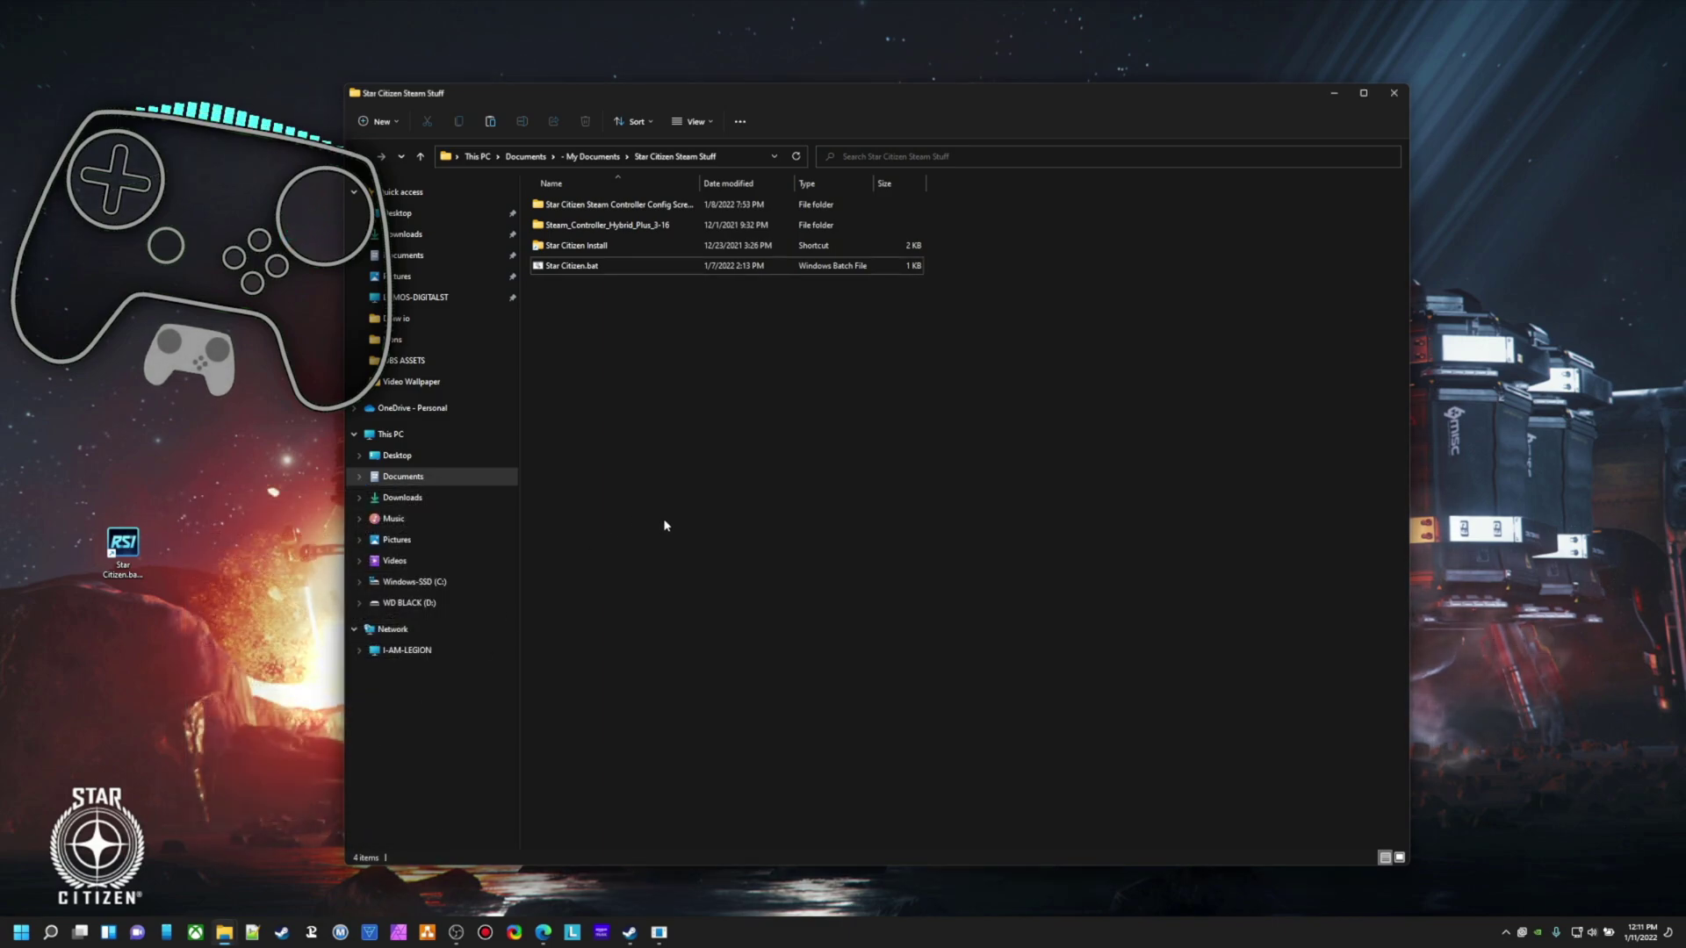
Close the Star Citizen Steam Stuff File Explorer window.
left_click(1393, 95)
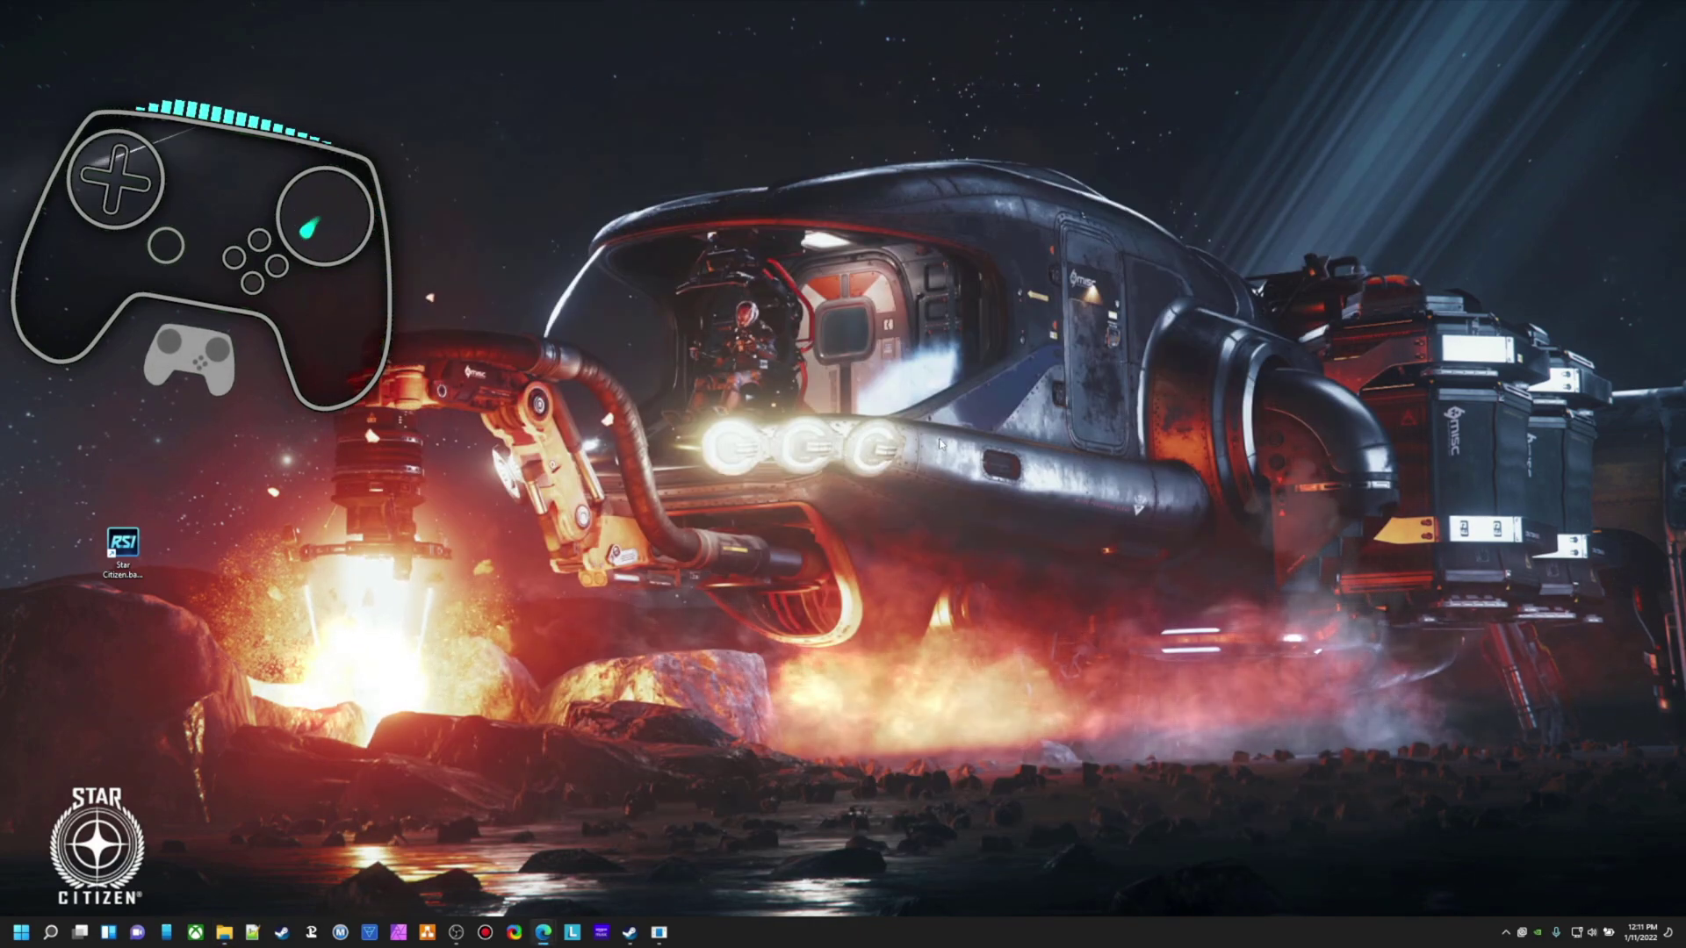